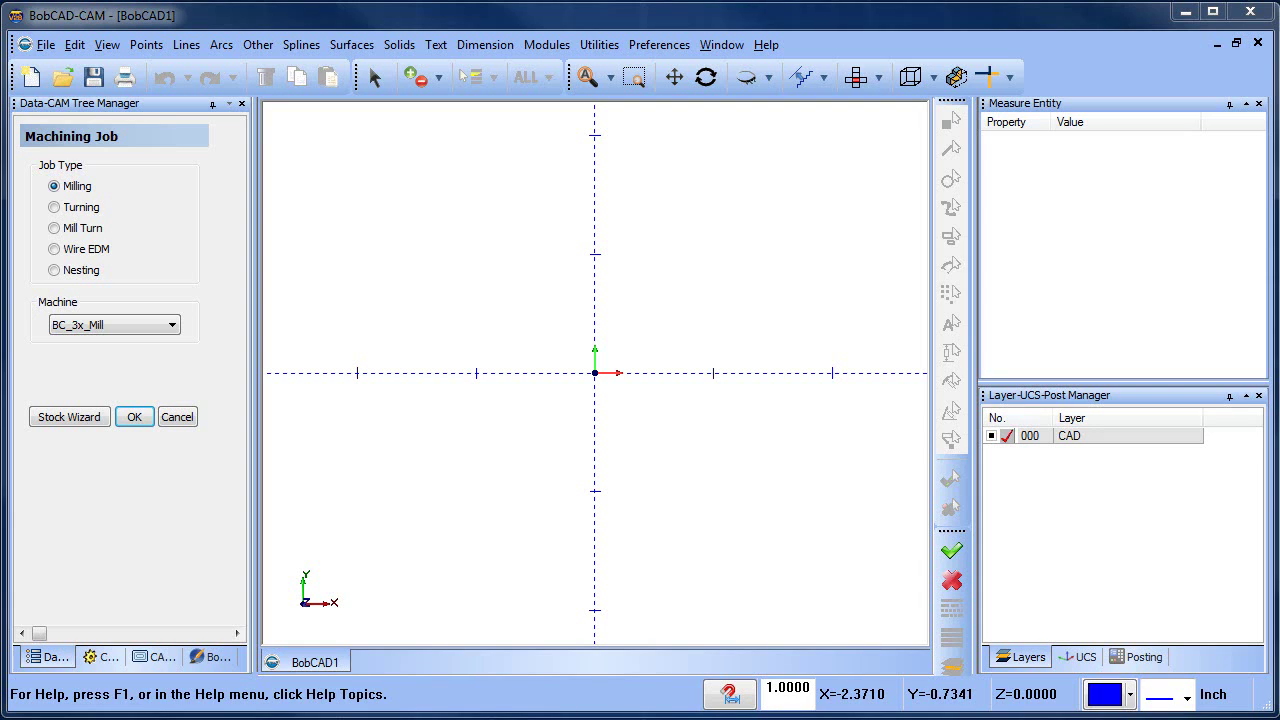
Turn off the X-Y axis display in the current part's display settings.
{"action": "left_click", "coordinate": [659, 44]}
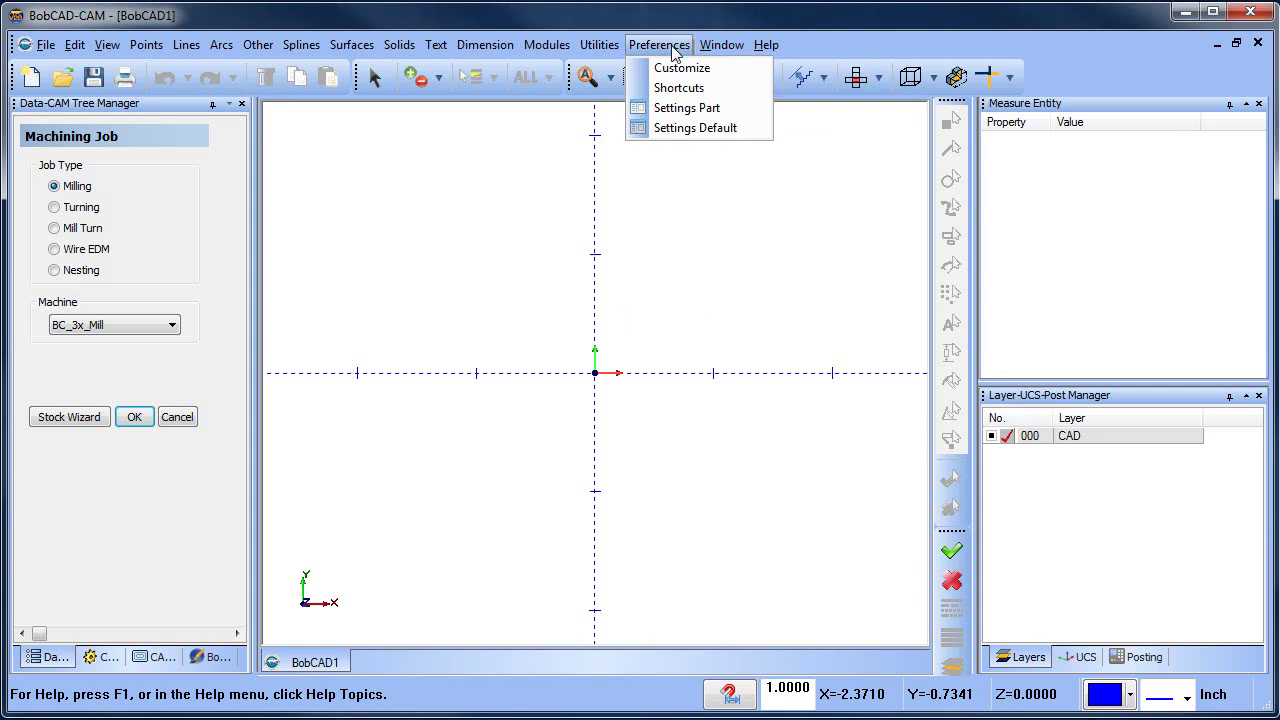
{"action": "left_click", "coordinate": [735, 112]}
{"action": "left_click", "coordinate": [770, 210]}
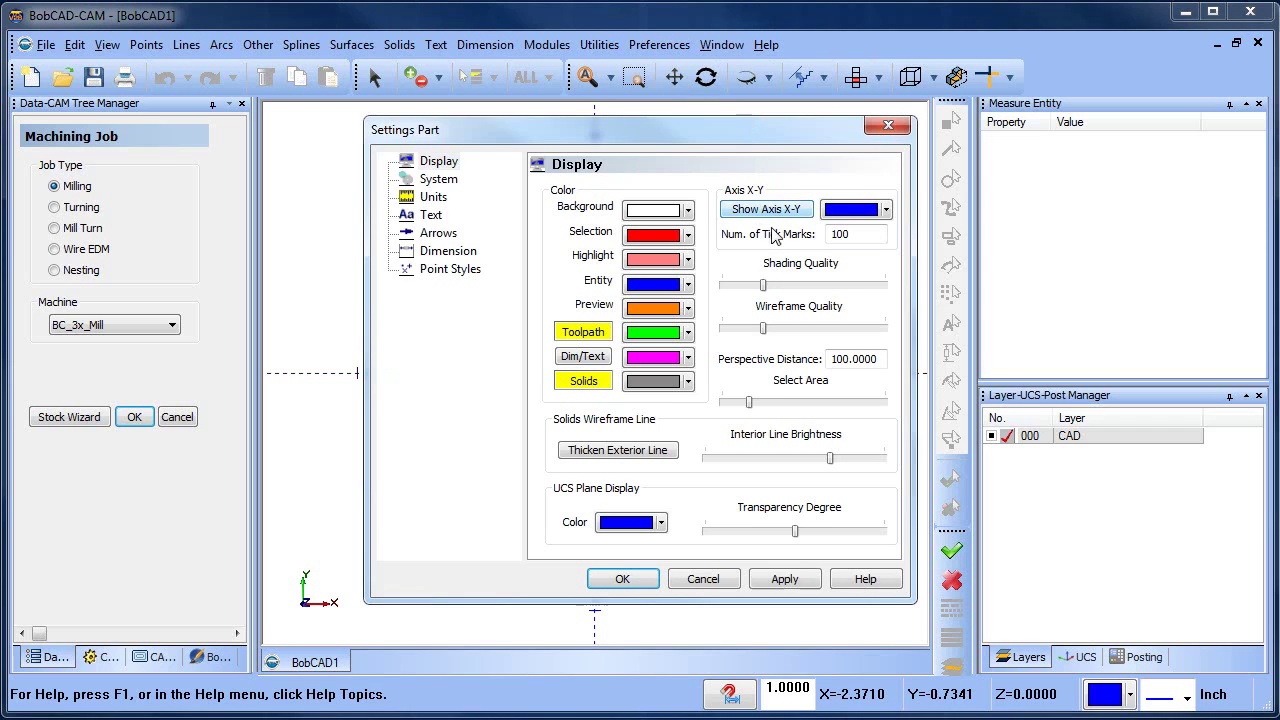
{"action": "left_click", "coordinate": [624, 580]}
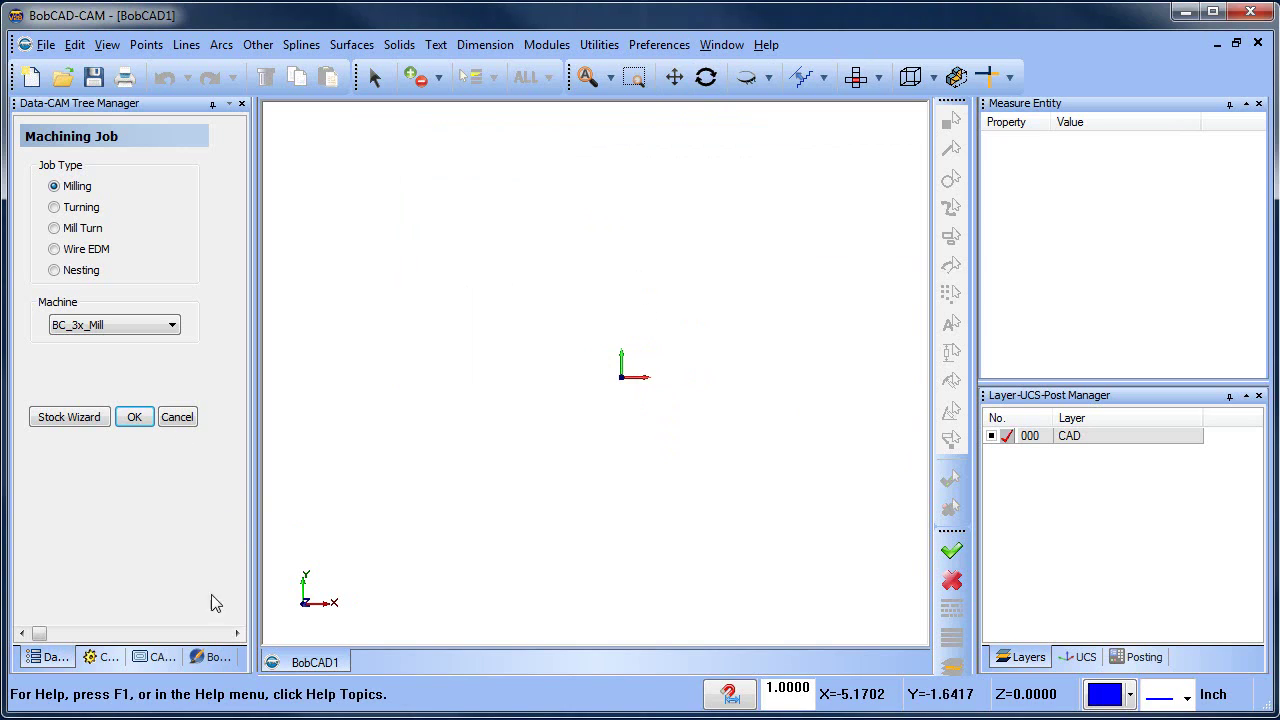
Import the black Heinz-Compact logo image from the Desktop's BobCAD CAM V28 2016 > BobART folder, listing all file types.
{"action": "left_click", "coordinate": [212, 657]}
{"action": "right_click", "coordinate": [90, 143]}
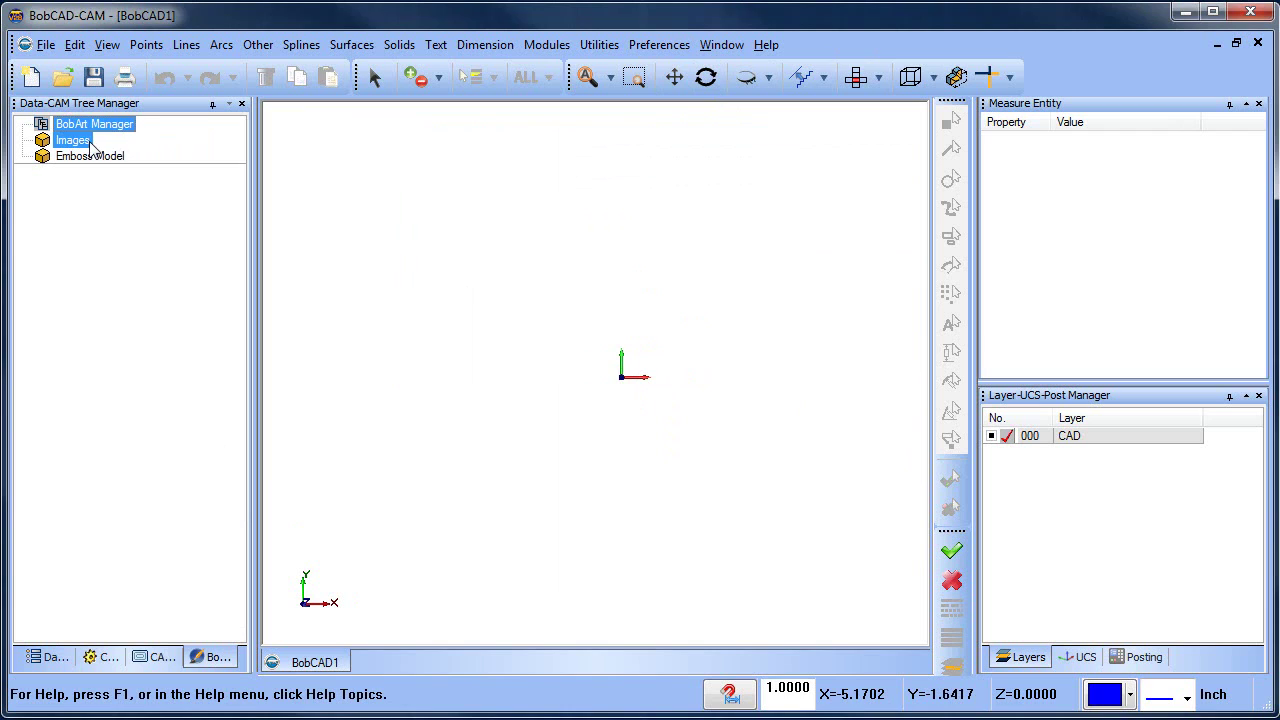
{"action": "left_click", "coordinate": [166, 157]}
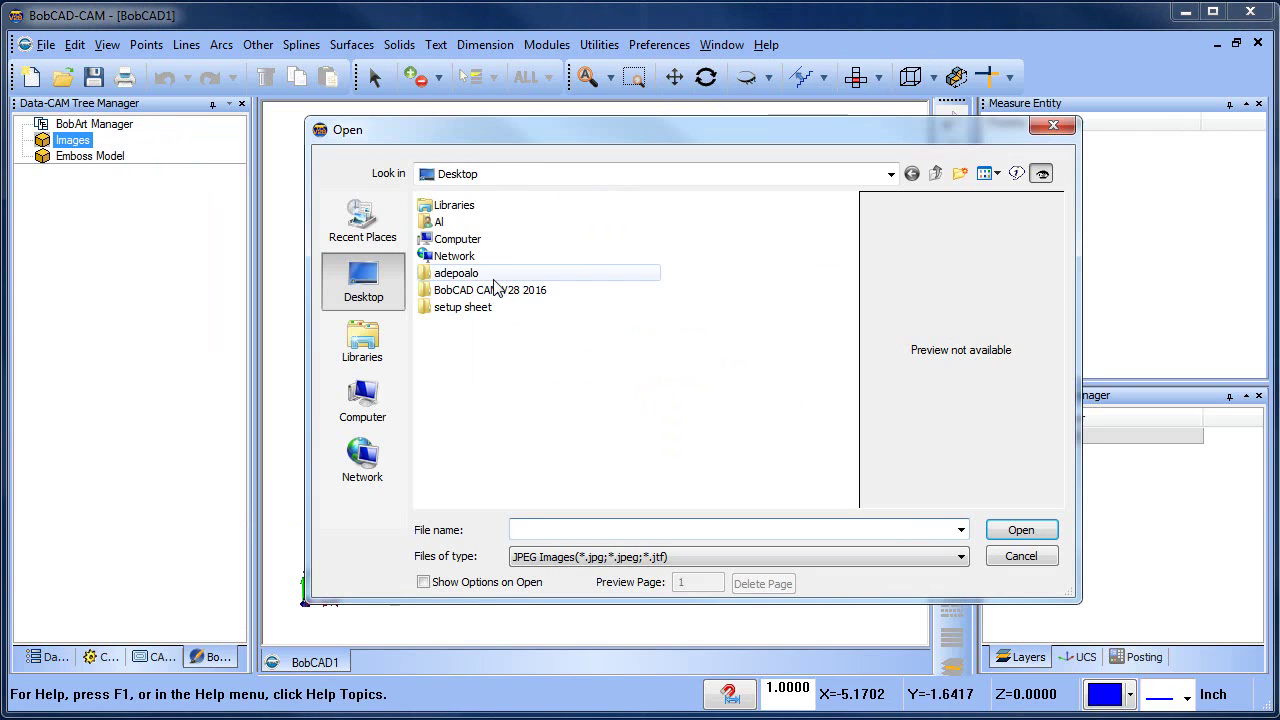
{"action": "double_click", "coordinate": [490, 290]}
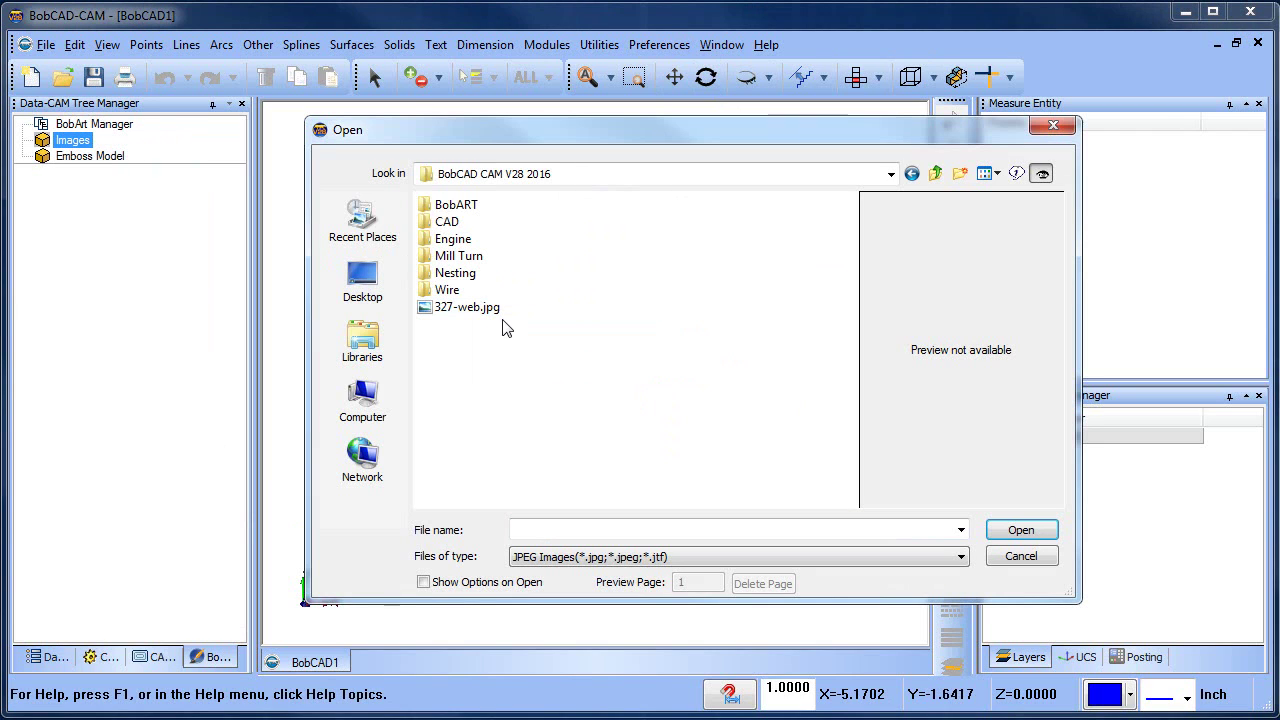
{"action": "double_click", "coordinate": [468, 206]}
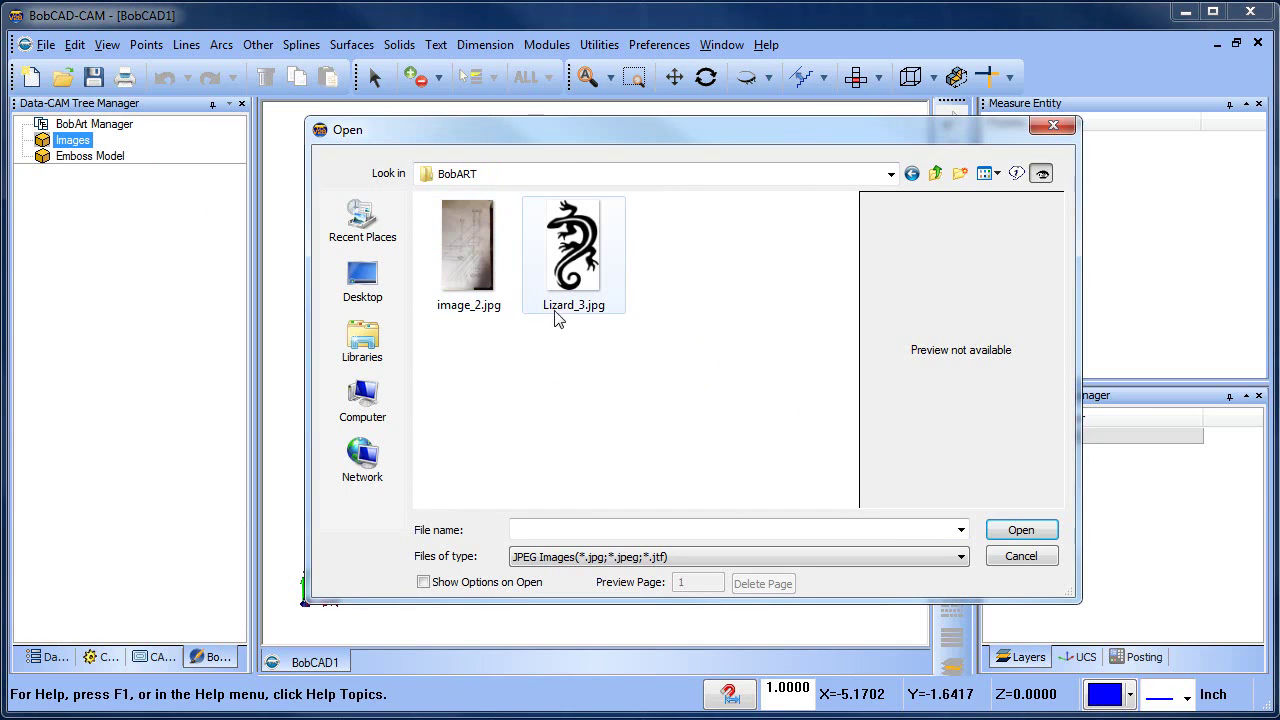
{"action": "left_click", "coordinate": [787, 552]}
{"action": "scroll", "coordinate": [595, 530], "scroll_direction": "down", "scroll_amount": 2}
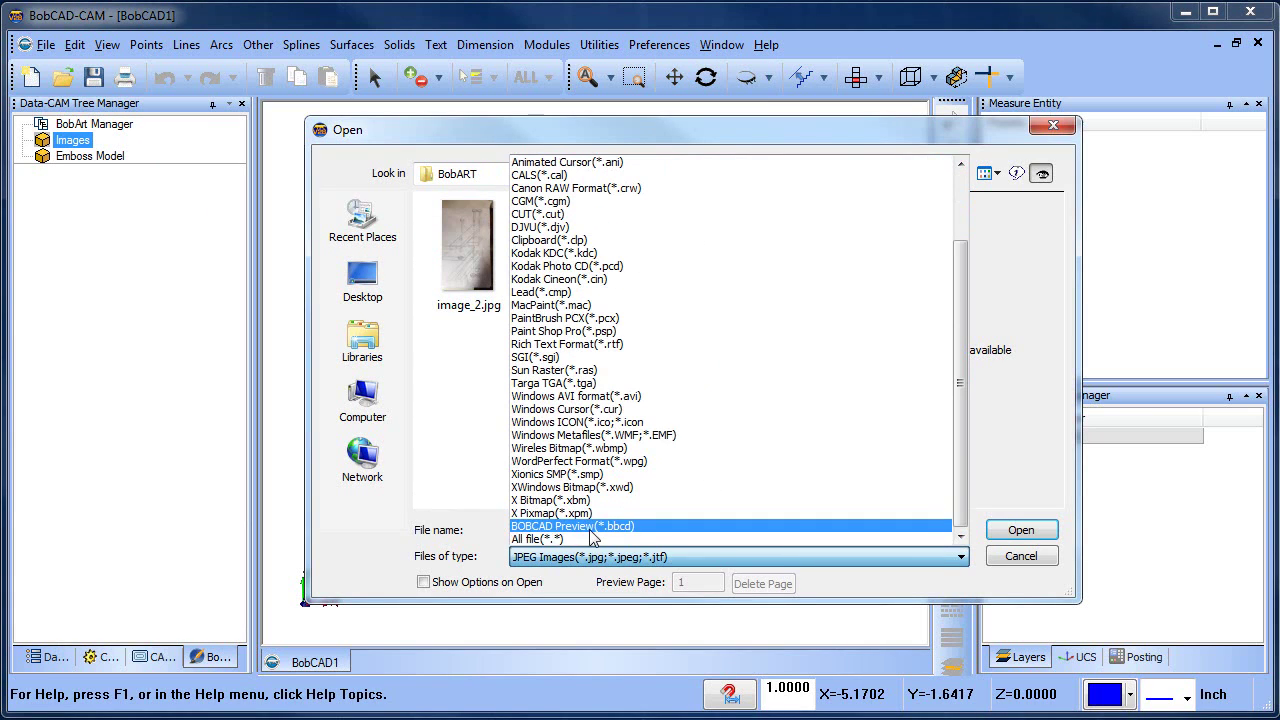
{"action": "left_click", "coordinate": [585, 540]}
{"action": "left_click_drag", "start_coordinate": [855, 305], "coordinate": [857, 431]}
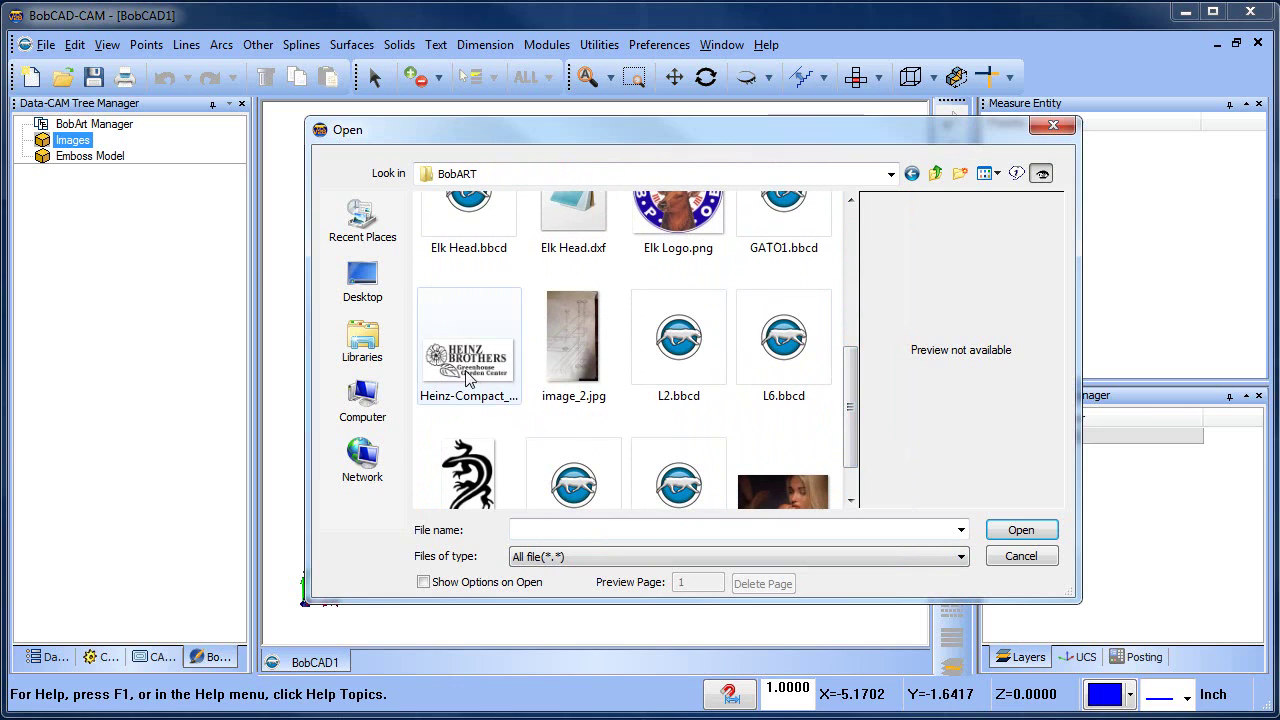
{"action": "left_click", "coordinate": [469, 355]}
{"action": "left_click", "coordinate": [1015, 532]}
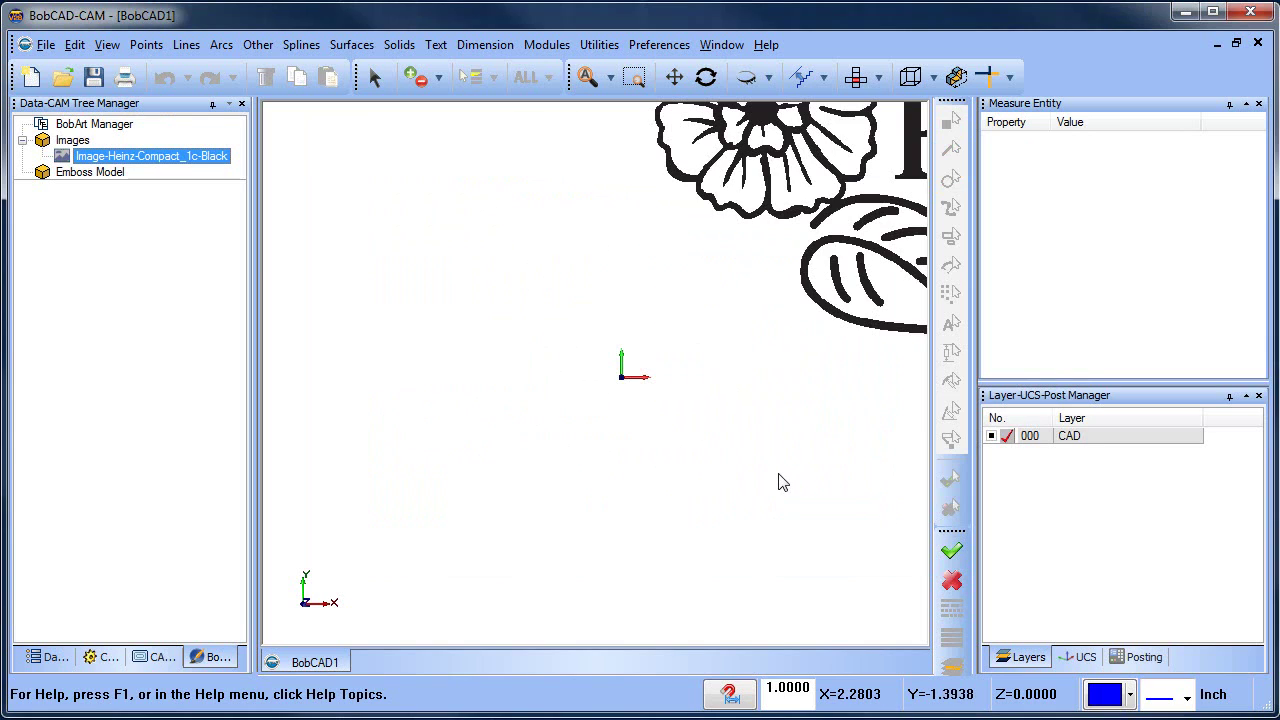
{"action": "scroll", "coordinate": [706, 363], "scroll_direction": "down", "scroll_amount": 4}
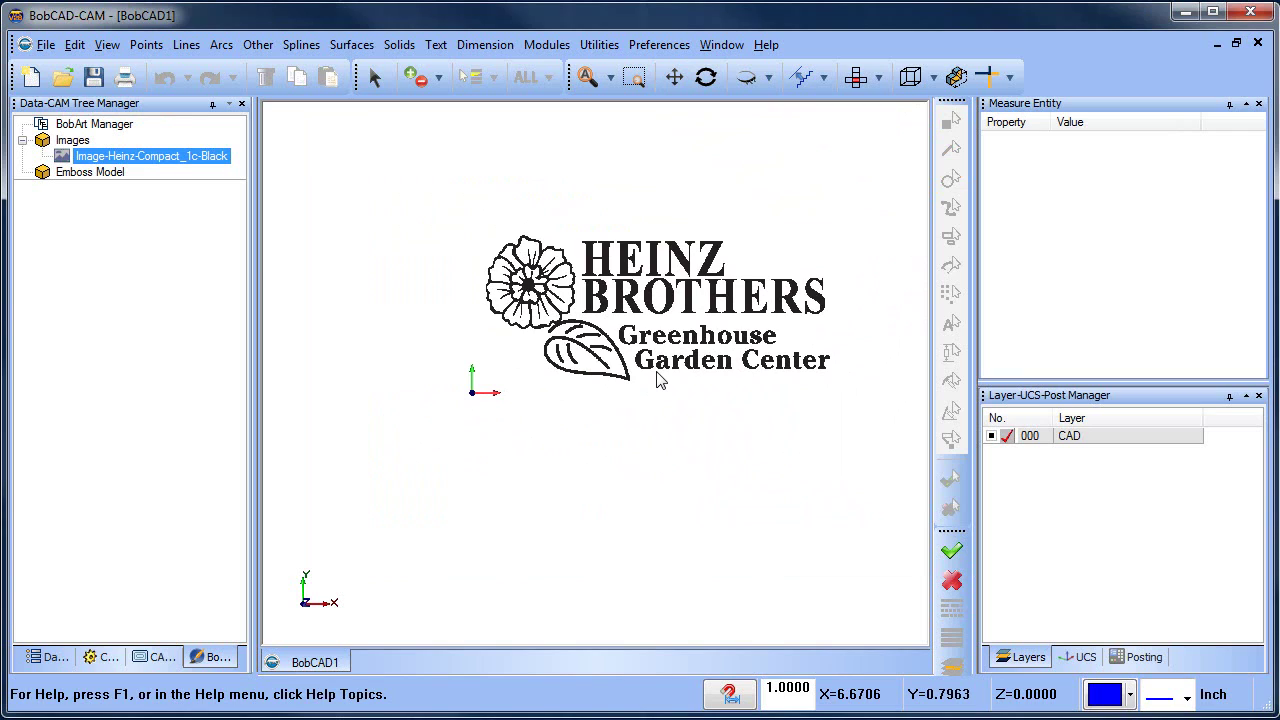
Enlarge the layer list, add a new layer and make it the active layer.
{"action": "left_click_drag", "start_coordinate": [1111, 383], "coordinate": [1111, 308]}
{"action": "right_click", "coordinate": [1058, 370]}
{"action": "left_click", "coordinate": [1075, 381]}
{"action": "left_click", "coordinate": [1016, 382]}
Trace the leaf's inner outline with a fitted spline, from the midrib's end around the rounded side to the leaf tip.
{"action": "scroll", "coordinate": [694, 434], "scroll_direction": "up", "scroll_amount": 3}
{"action": "scroll", "coordinate": [512, 390], "scroll_direction": "down", "scroll_amount": 1}
{"action": "scroll", "coordinate": [512, 390], "scroll_direction": "up", "scroll_amount": 5}
{"action": "middle_click_drag", "start_coordinate": [560, 360], "coordinate": [515, 378]}
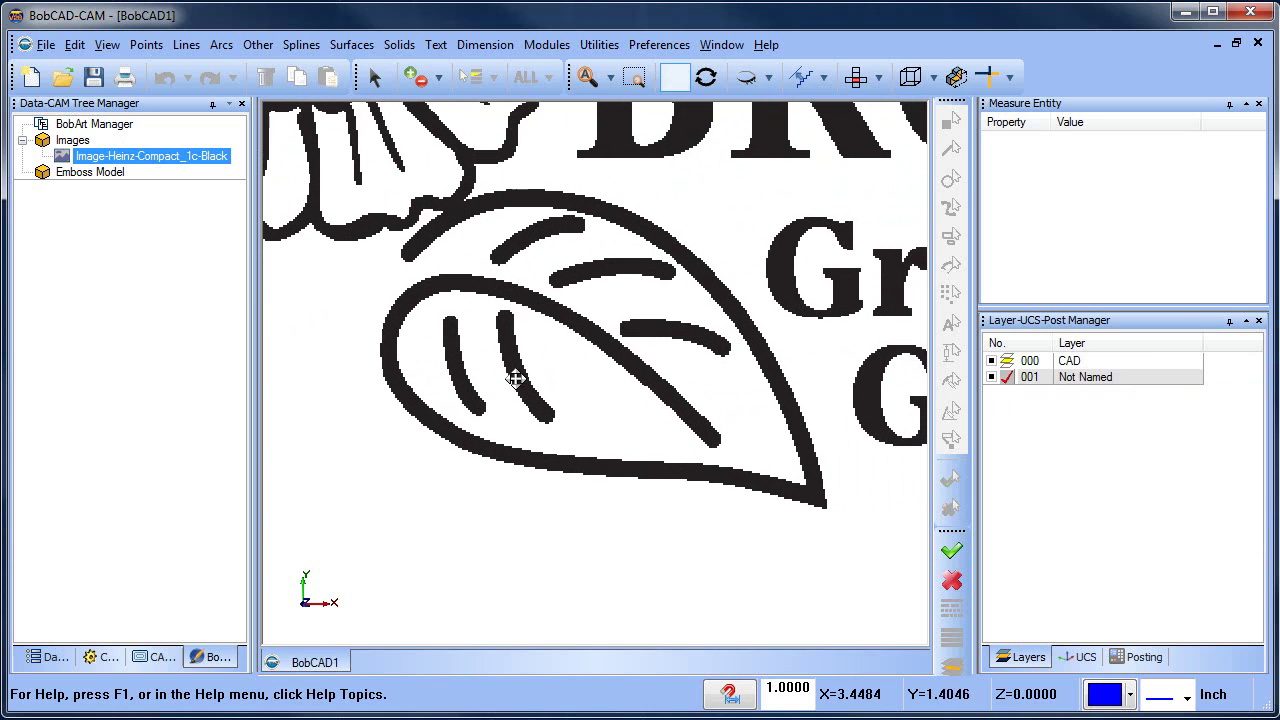
{"action": "left_click", "coordinate": [301, 45]}
{"action": "left_click", "coordinate": [312, 106]}
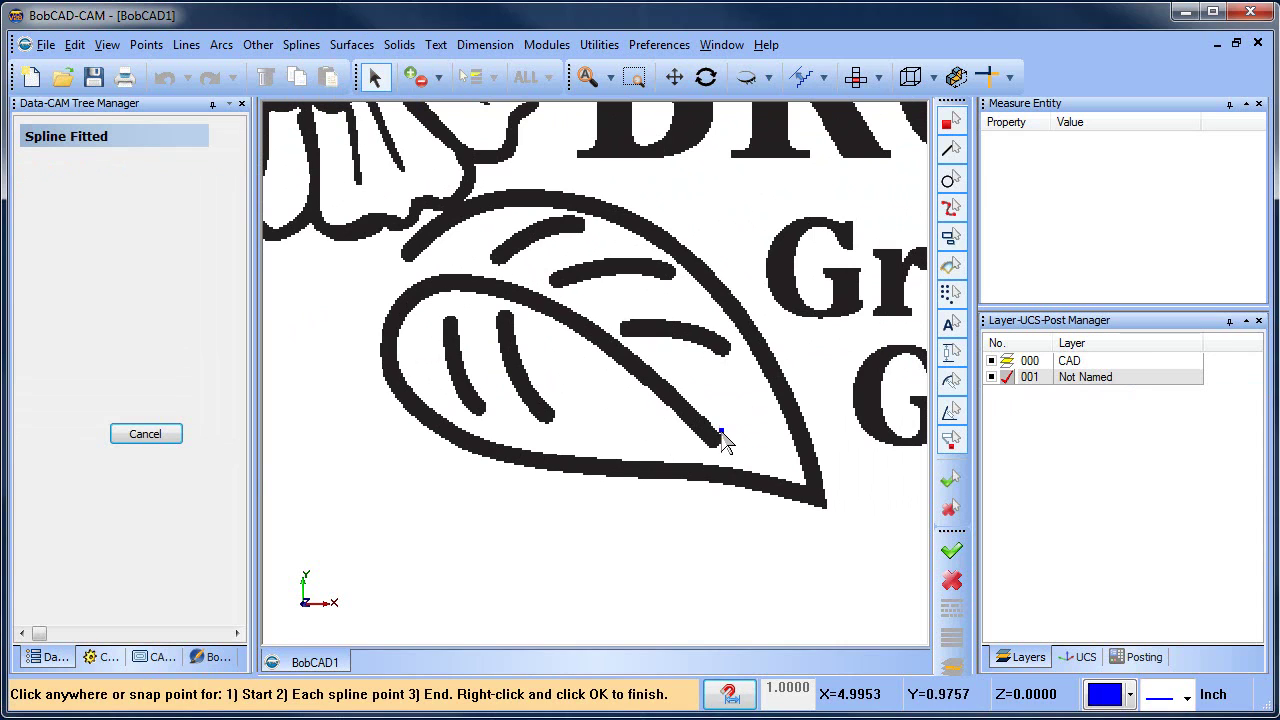
{"action": "left_click", "coordinate": [645, 360]}
{"action": "left_click", "coordinate": [541, 286]}
{"action": "left_click", "coordinate": [467, 272]}
{"action": "left_click", "coordinate": [401, 283]}
{"action": "left_click", "coordinate": [372, 331]}
{"action": "left_click", "coordinate": [381, 389]}
{"action": "left_click", "coordinate": [418, 437]}
{"action": "left_click", "coordinate": [491, 463]}
{"action": "left_click", "coordinate": [577, 477]}
{"action": "left_click", "coordinate": [660, 475]}
{"action": "left_click", "coordinate": [769, 488]}
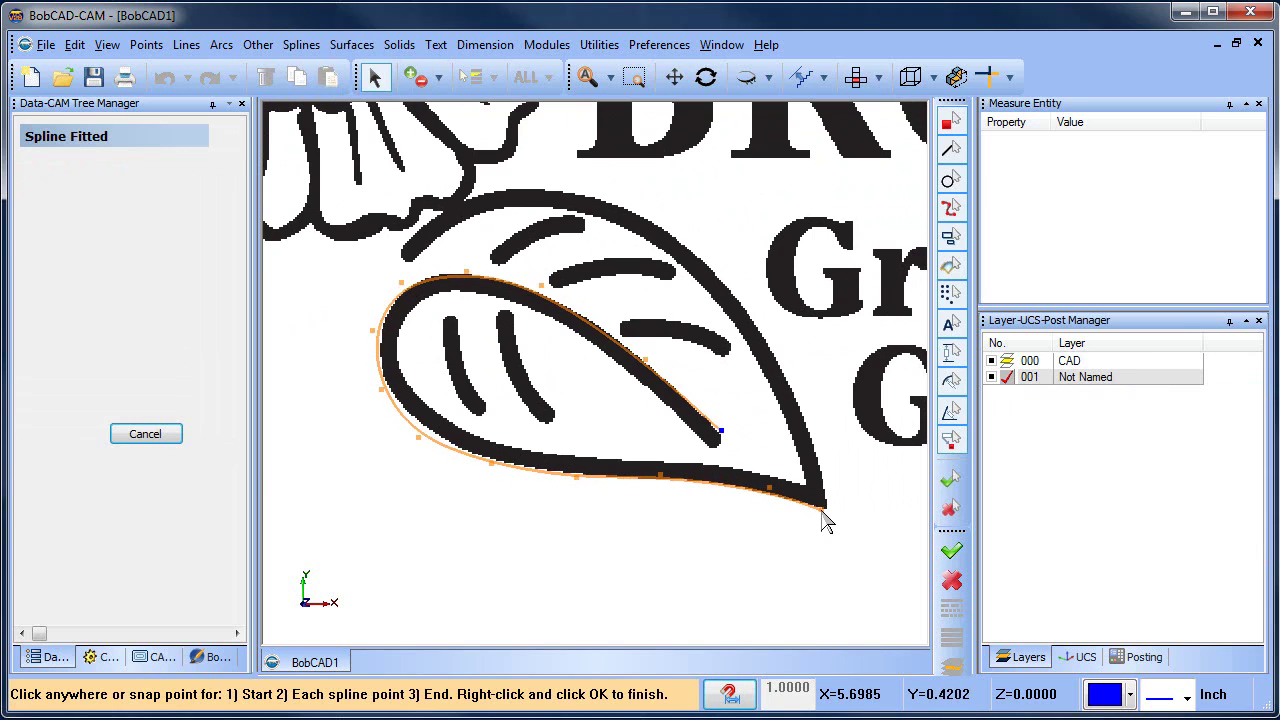
{"action": "right_click", "coordinate": [821, 510]}
{"action": "left_click", "coordinate": [874, 180]}
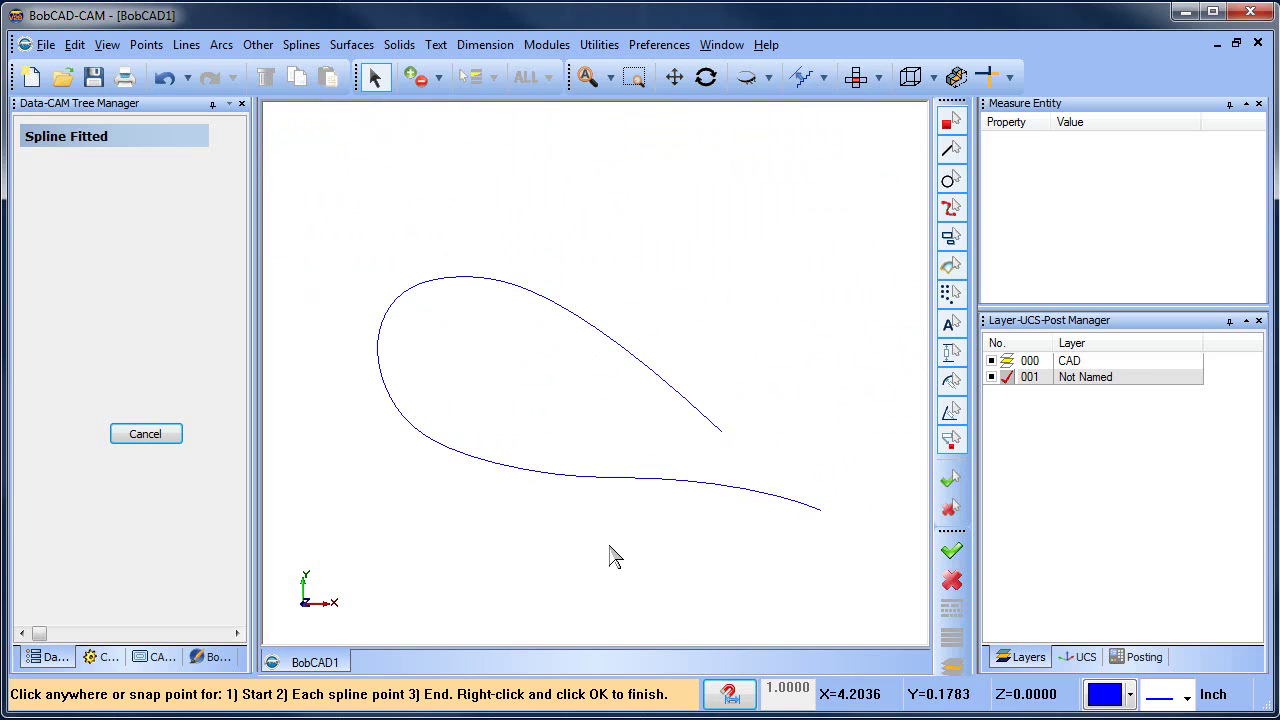
Deform the traced spline at its lower-left bend and along its upper curve to follow the leaf image more closely.
{"action": "left_click", "coordinate": [599, 44]}
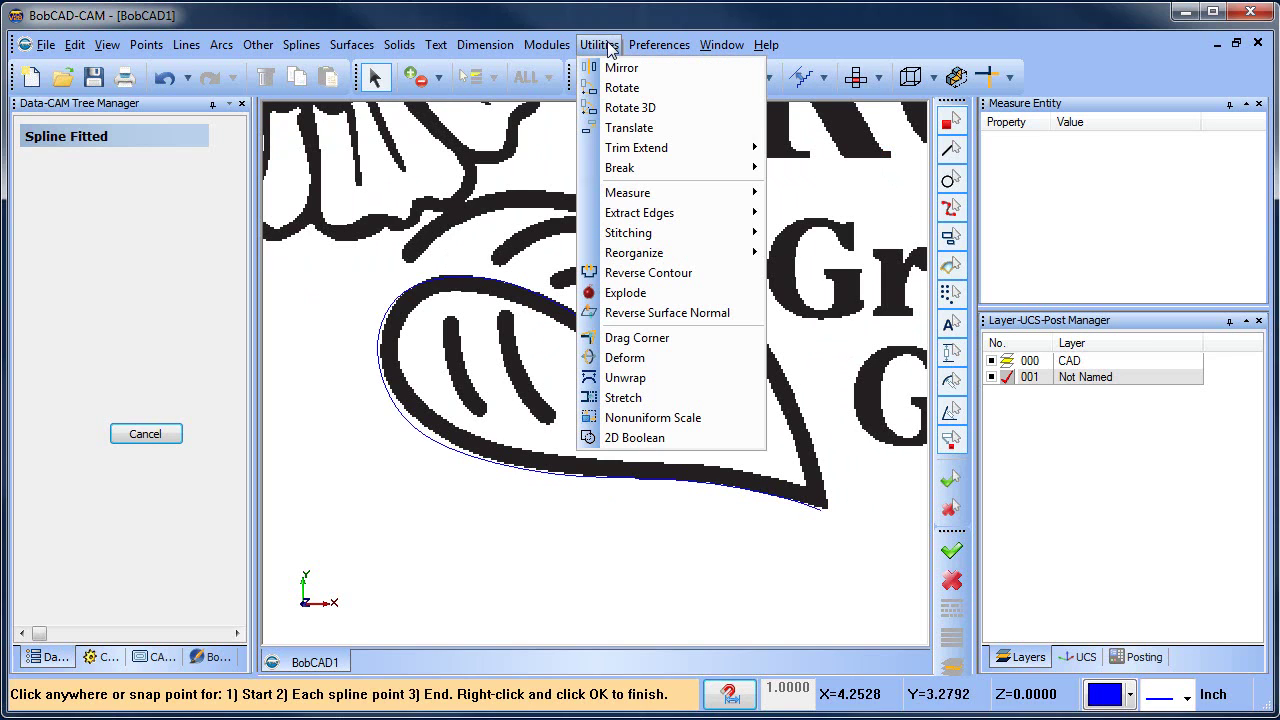
{"action": "left_click", "coordinate": [672, 358]}
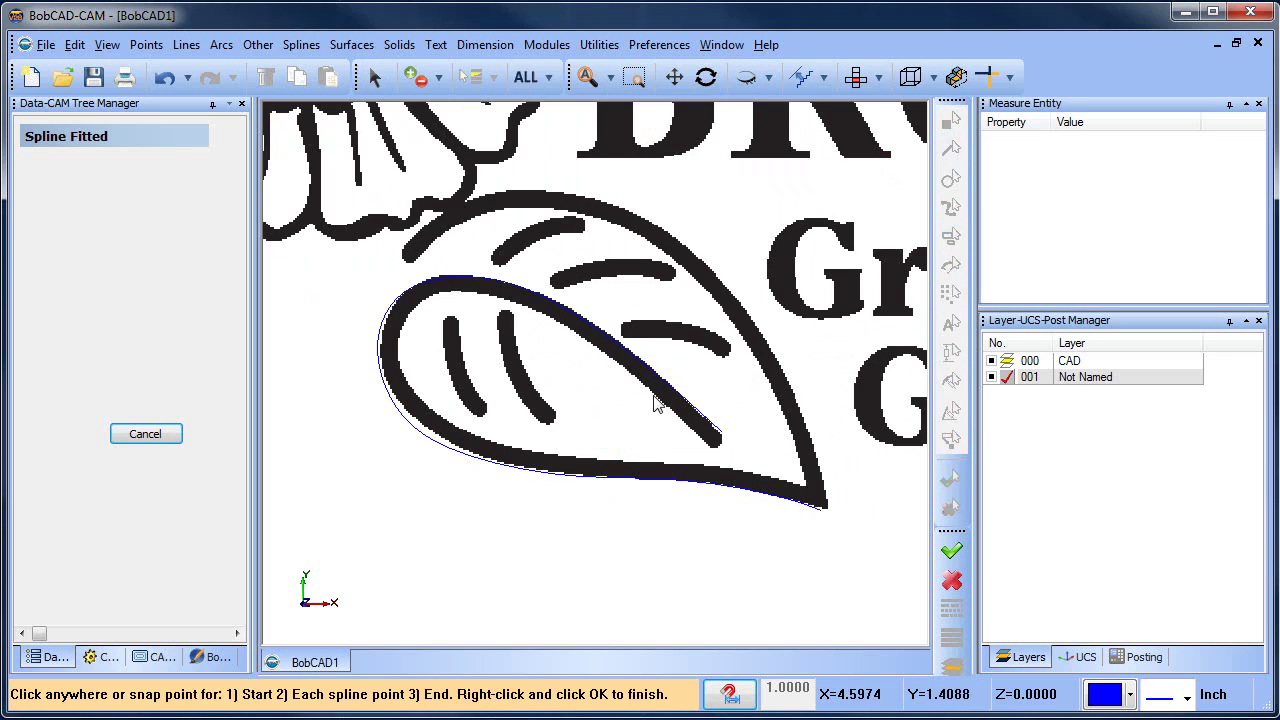
{"action": "left_click", "coordinate": [427, 442]}
{"action": "left_click", "coordinate": [433, 462]}
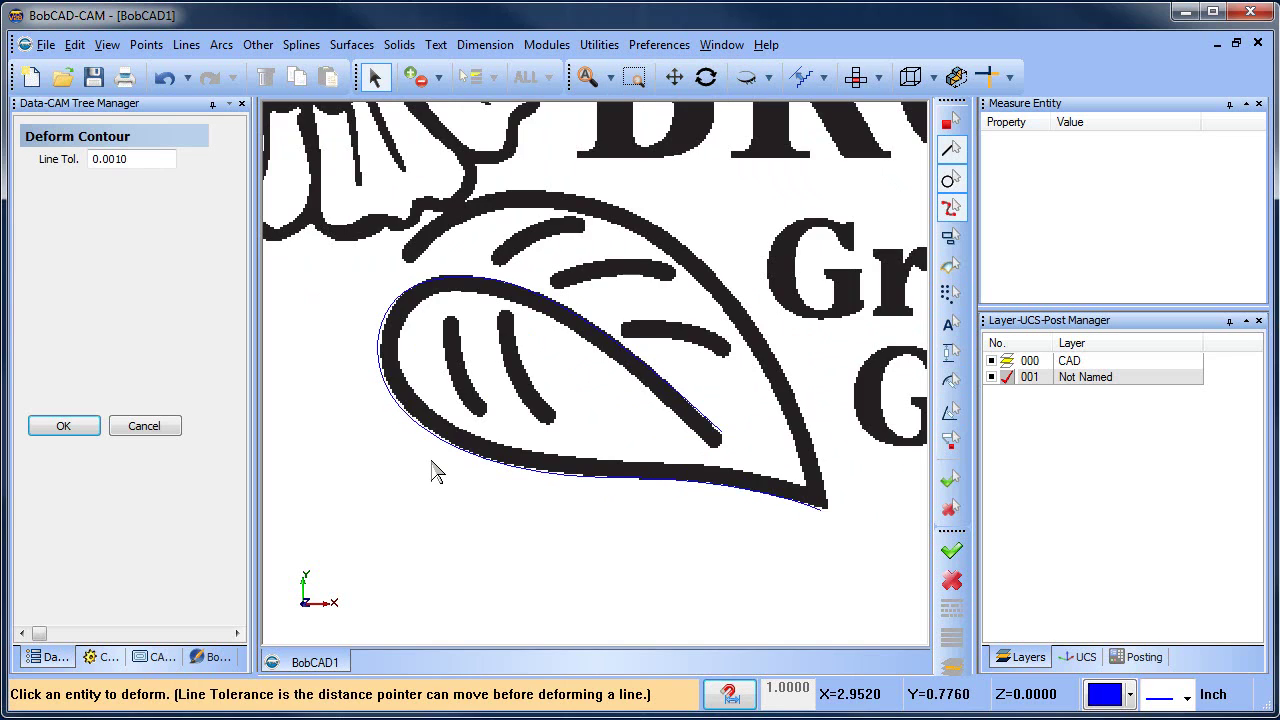
{"action": "left_click", "coordinate": [466, 285]}
{"action": "left_click", "coordinate": [469, 283]}
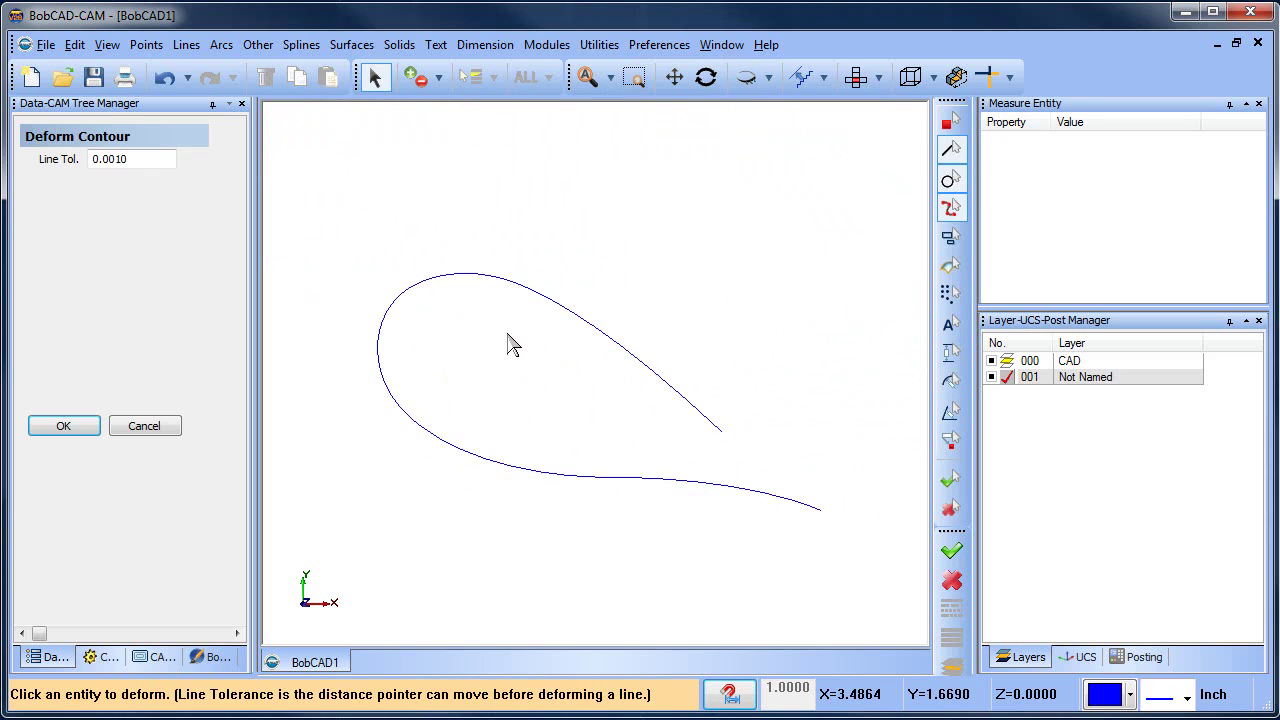
Exit the Deform command and delete the traced leaf spline.
{"action": "scroll", "coordinate": [550, 400], "scroll_direction": "down", "scroll_amount": 5}
{"action": "right_click", "coordinate": [508, 174]}
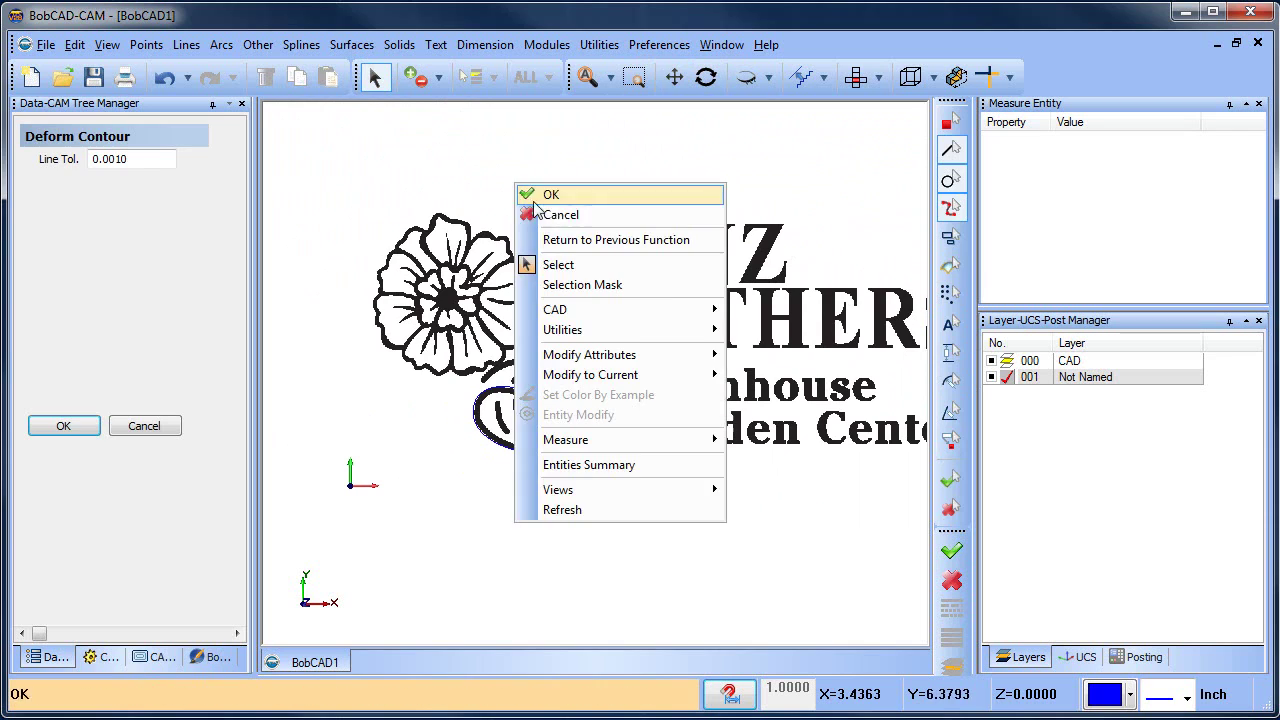
{"action": "left_click", "coordinate": [583, 220]}
{"action": "left_click_drag", "start_coordinate": [400, 338], "coordinate": [686, 516]}
{"action": "key", "text": "Escape"}
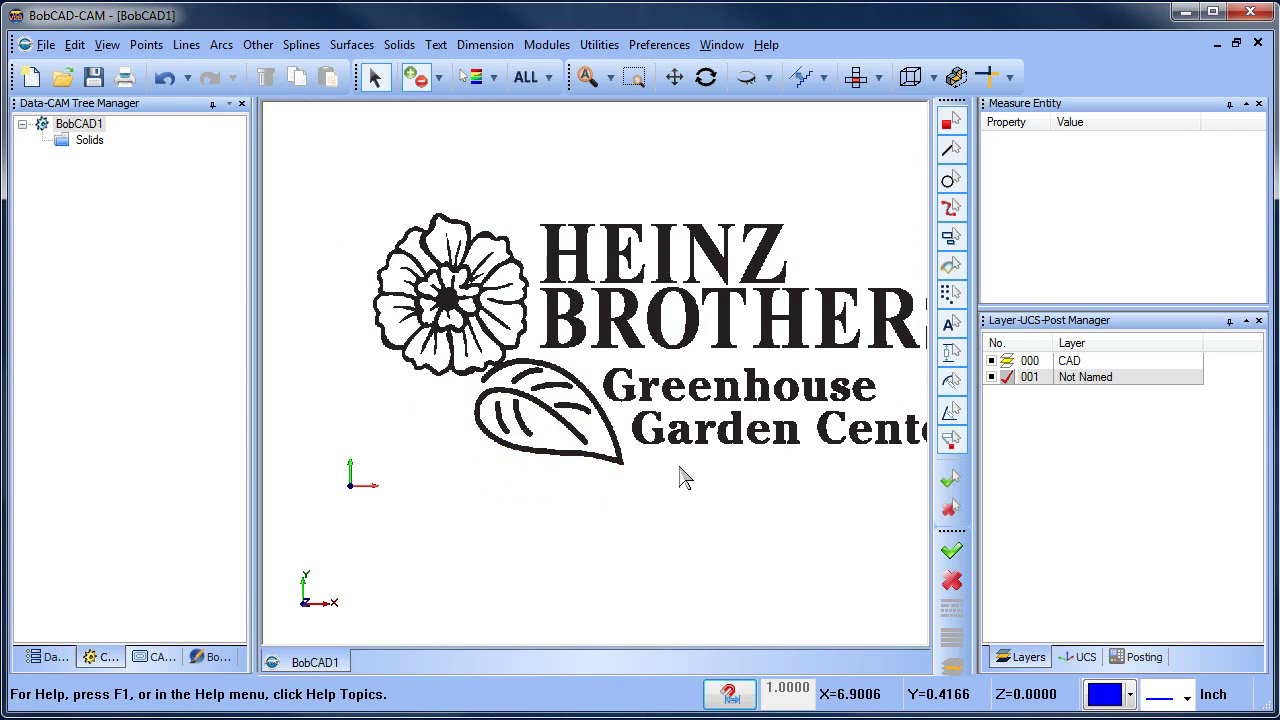
Vectorize the imported logo image using the 2-Level (Black/White) strategy with a threshold of 255.
{"action": "left_click", "coordinate": [212, 656]}
{"action": "left_click", "coordinate": [140, 174]}
{"action": "right_click", "coordinate": [145, 157]}
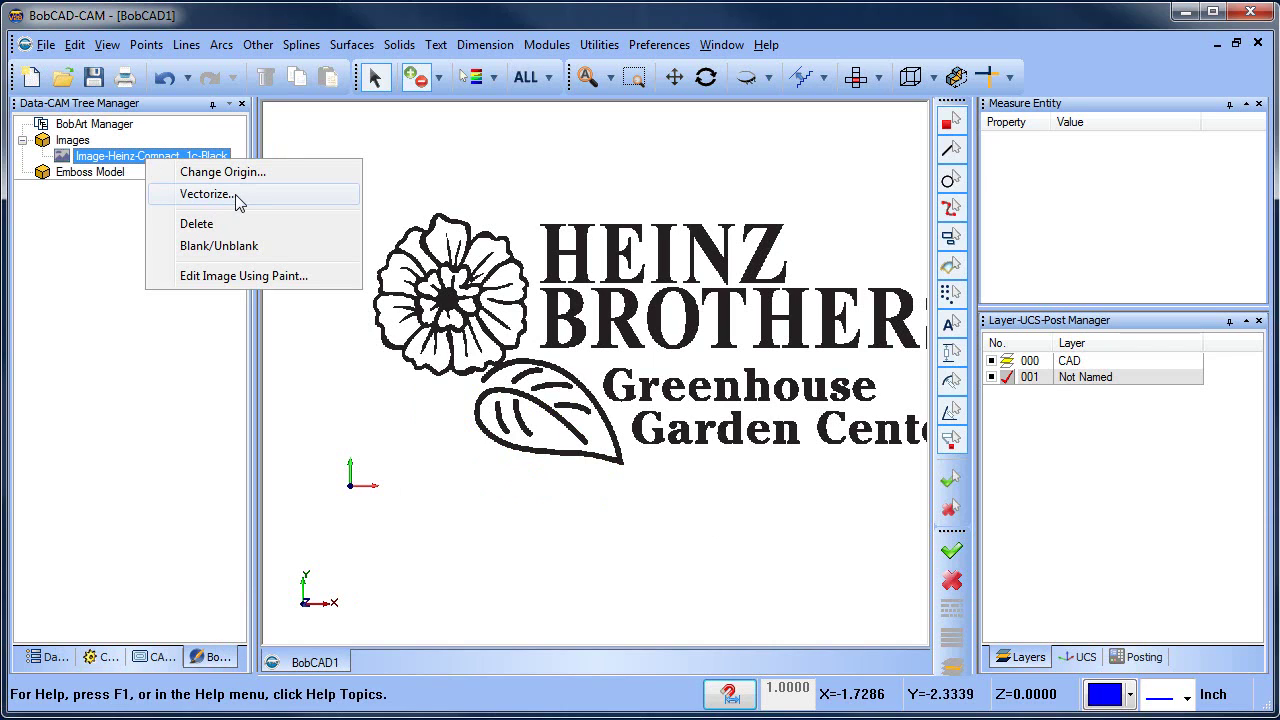
{"action": "left_click", "coordinate": [206, 194]}
{"action": "left_click_drag", "start_coordinate": [447, 153], "coordinate": [448, 153]}
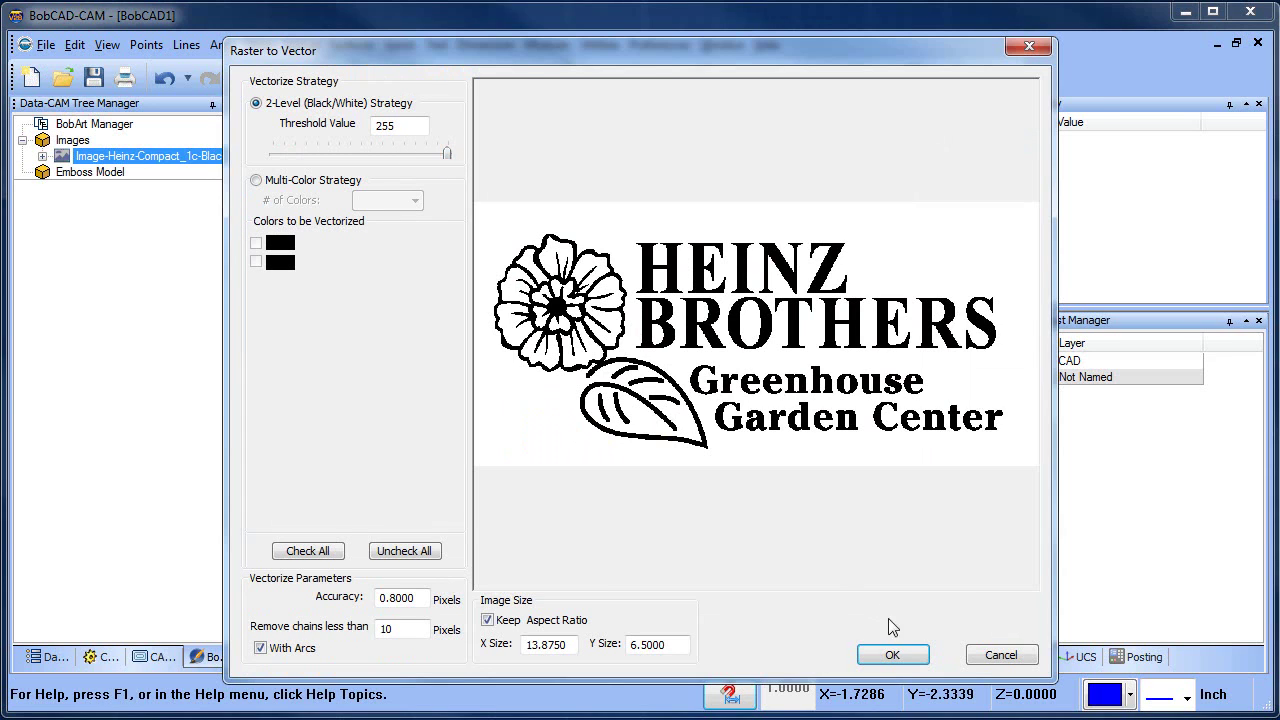
{"action": "left_click", "coordinate": [892, 655]}
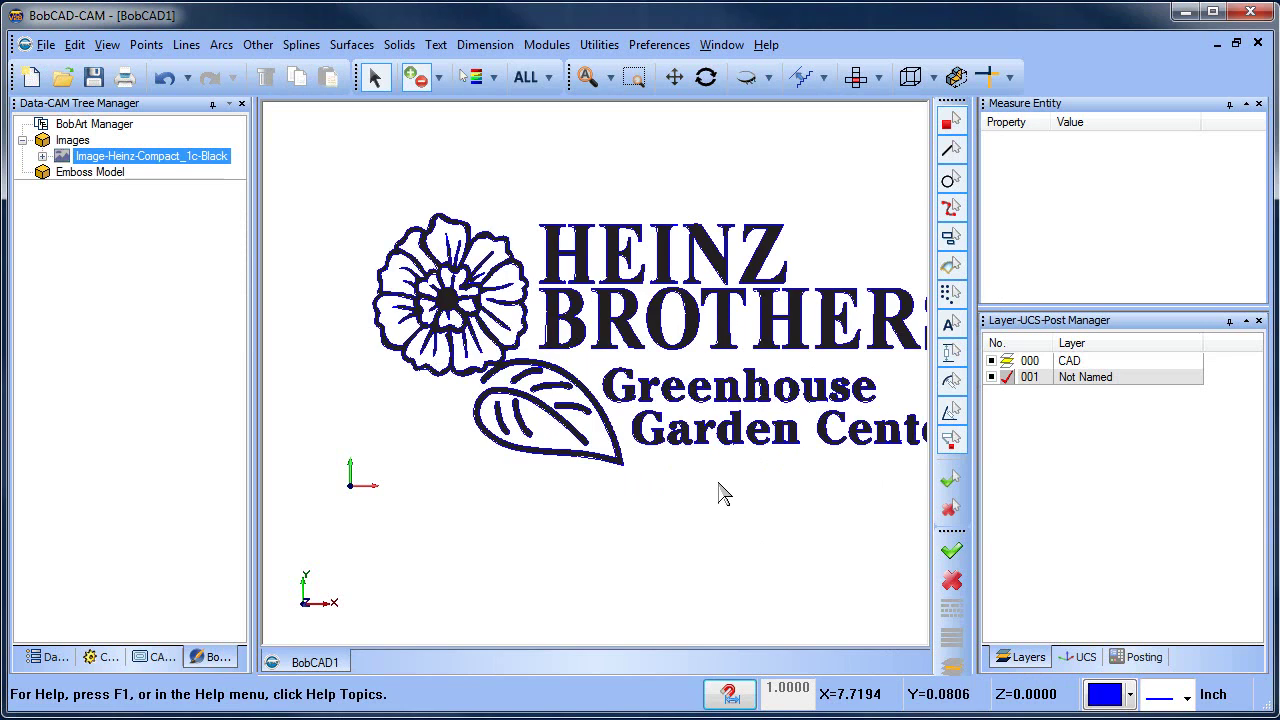
{"action": "scroll", "coordinate": [705, 440], "scroll_direction": "up", "scroll_amount": 2}
{"action": "scroll", "coordinate": [647, 452], "scroll_direction": "down", "scroll_amount": 4}
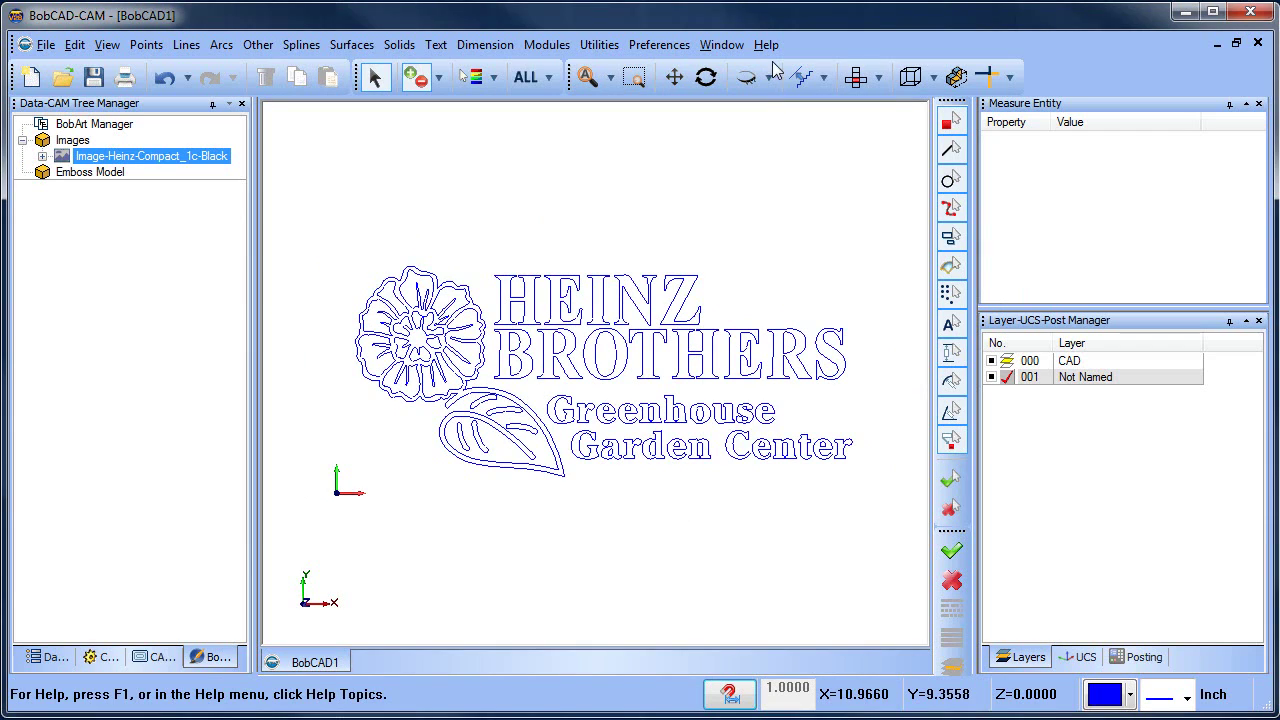
Create stock for the emboss model with a model size of 15 in X and 7 in Y.
{"action": "left_click", "coordinate": [803, 77]}
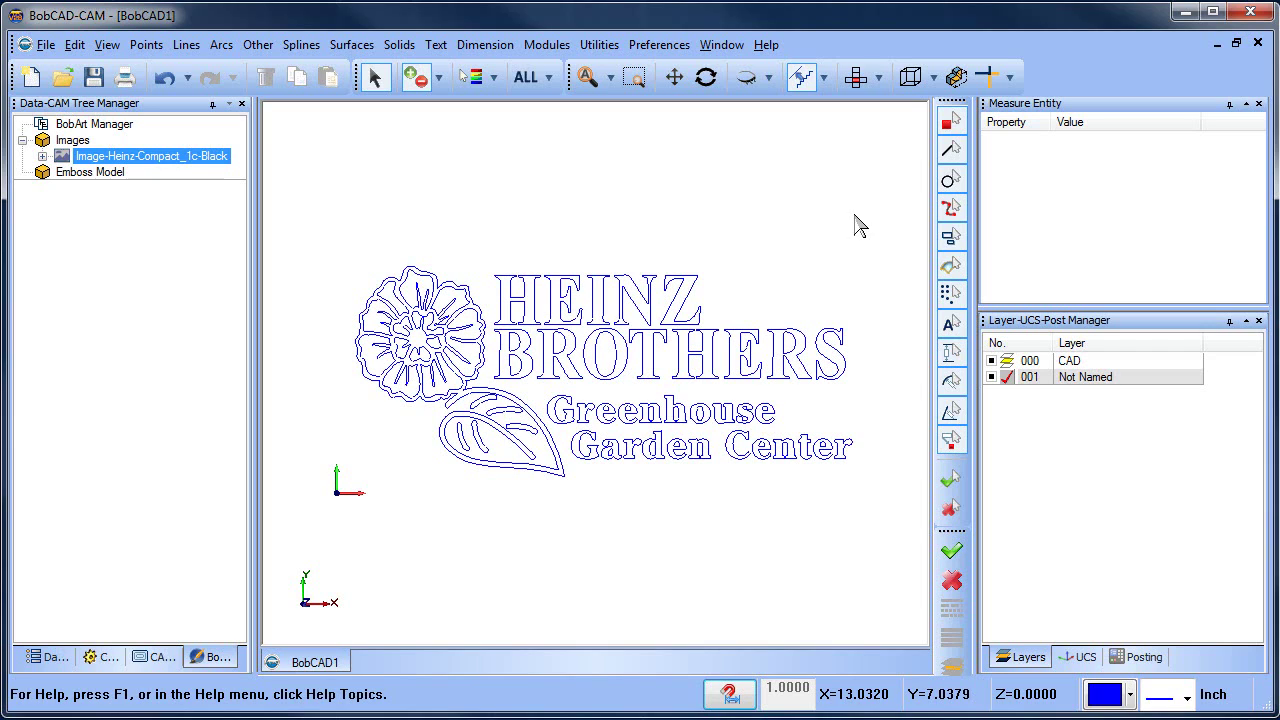
{"action": "right_click", "coordinate": [108, 174]}
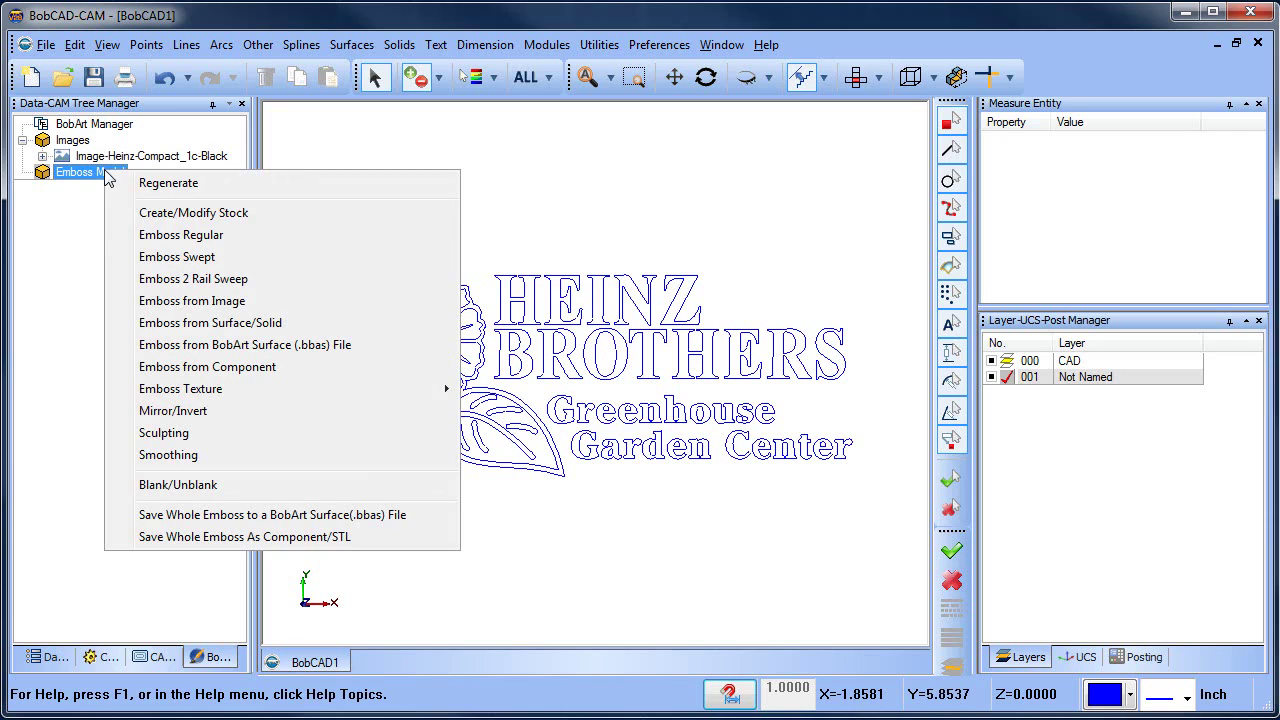
{"action": "left_click", "coordinate": [254, 218]}
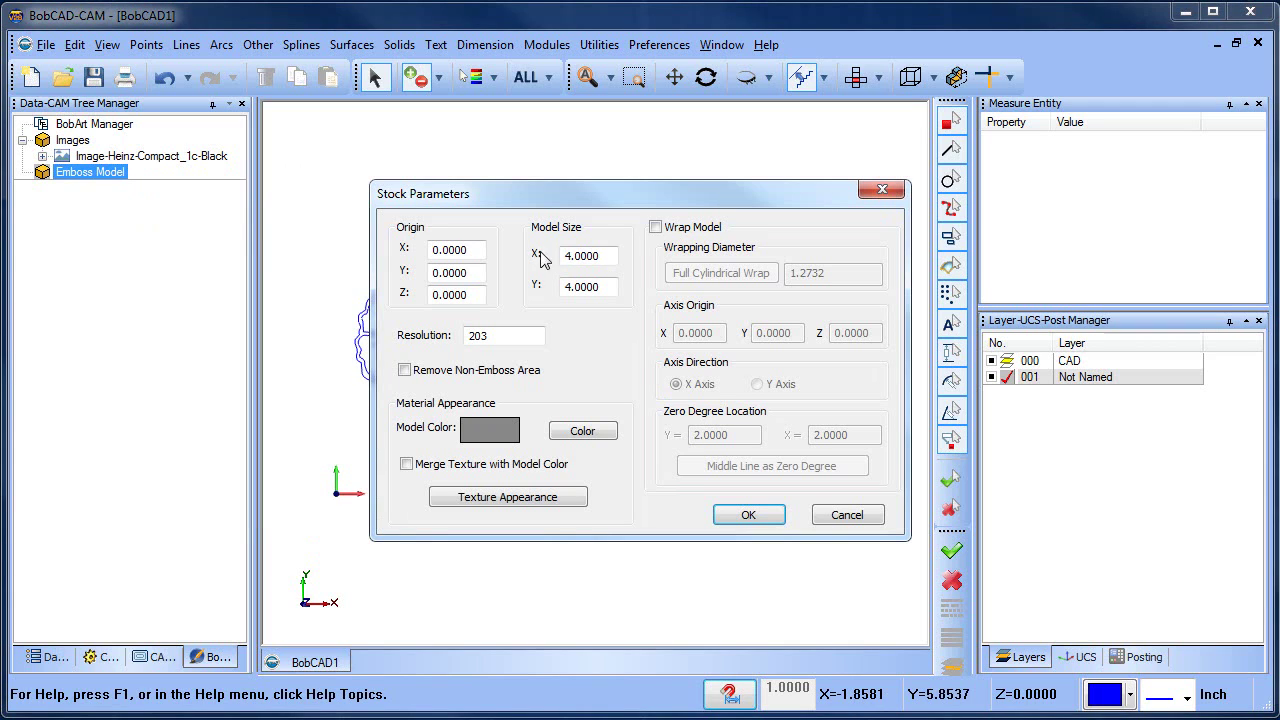
{"action": "double_click", "coordinate": [604, 257]}
{"action": "type", "text": "15"}
{"action": "double_click", "coordinate": [604, 286]}
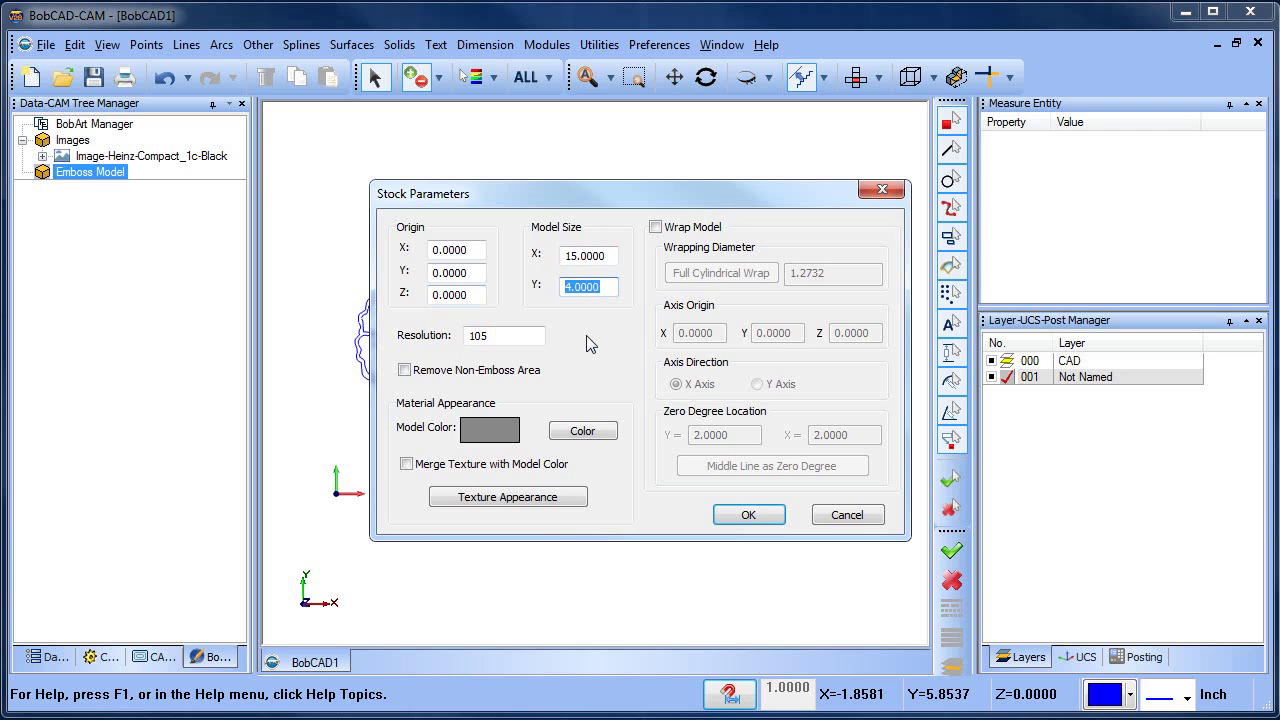
{"action": "type", "text": "7"}
{"action": "left_click", "coordinate": [749, 514]}
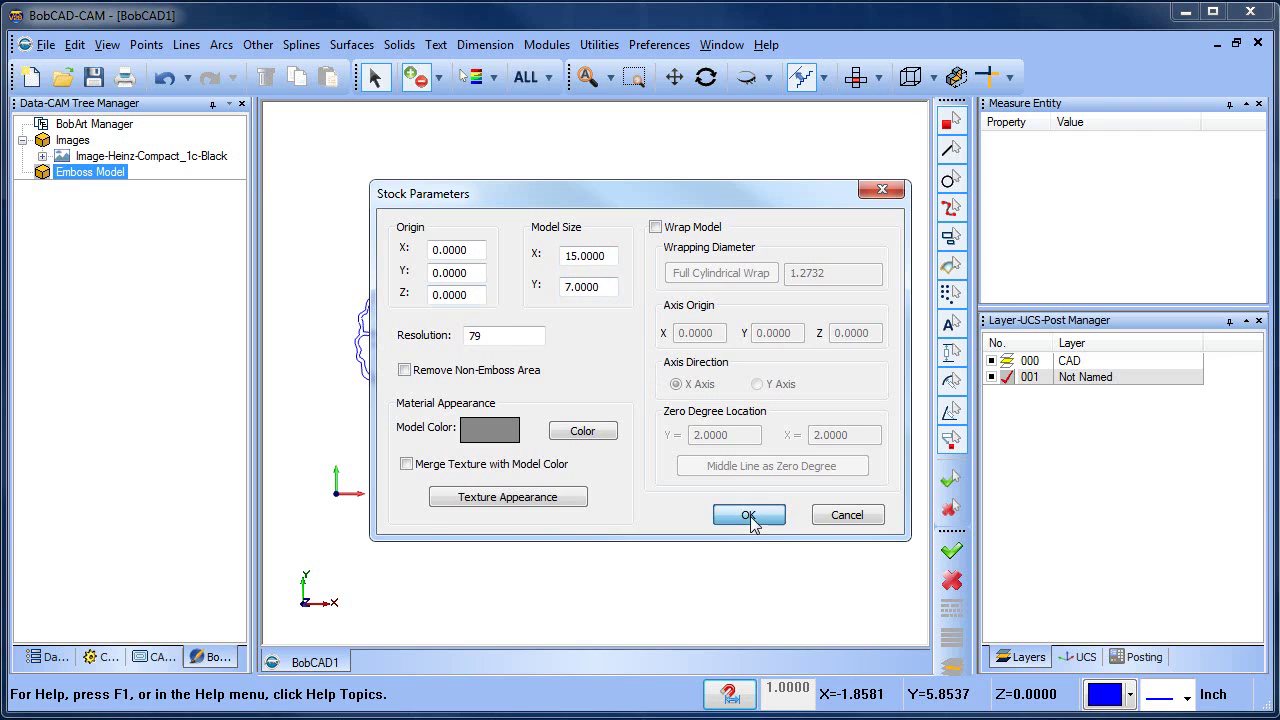
{"action": "scroll", "coordinate": [571, 486], "scroll_direction": "down", "scroll_amount": 1}
{"action": "scroll", "coordinate": [571, 486], "scroll_direction": "up", "scroll_amount": 1}
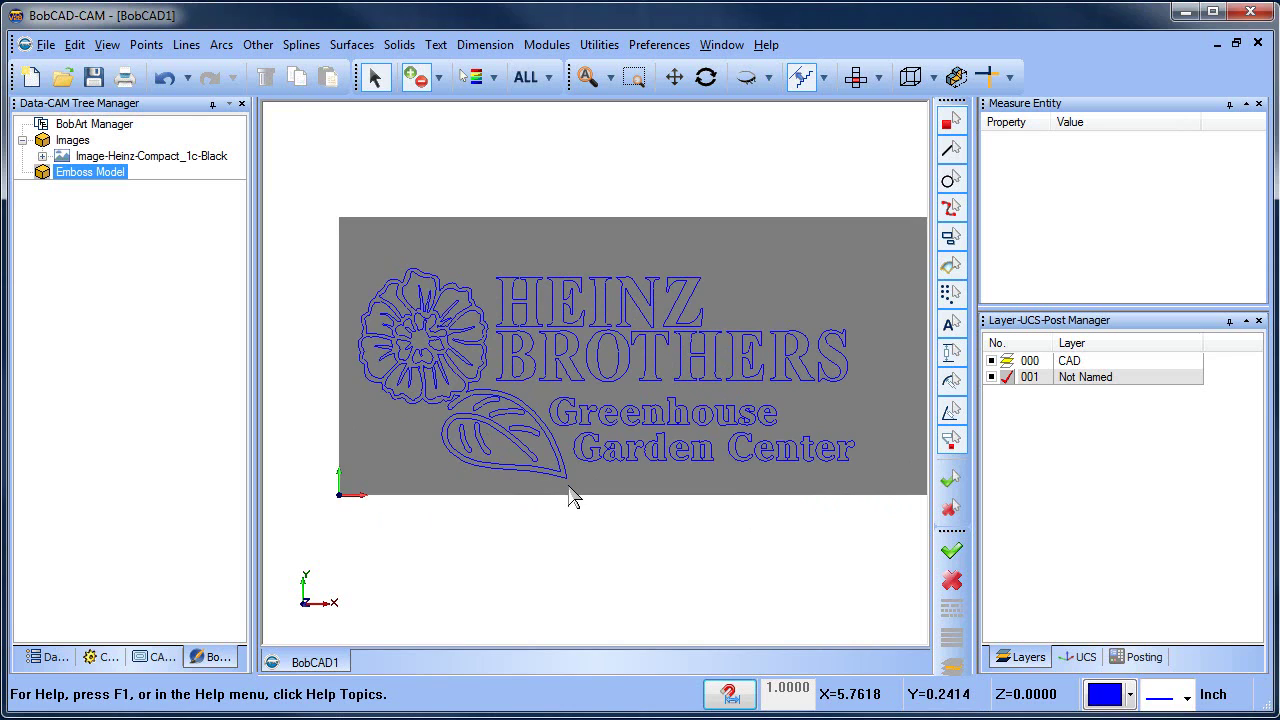
Start a regular emboss on the emboss model and set its color to bright green.
{"action": "right_click", "coordinate": [105, 180]}
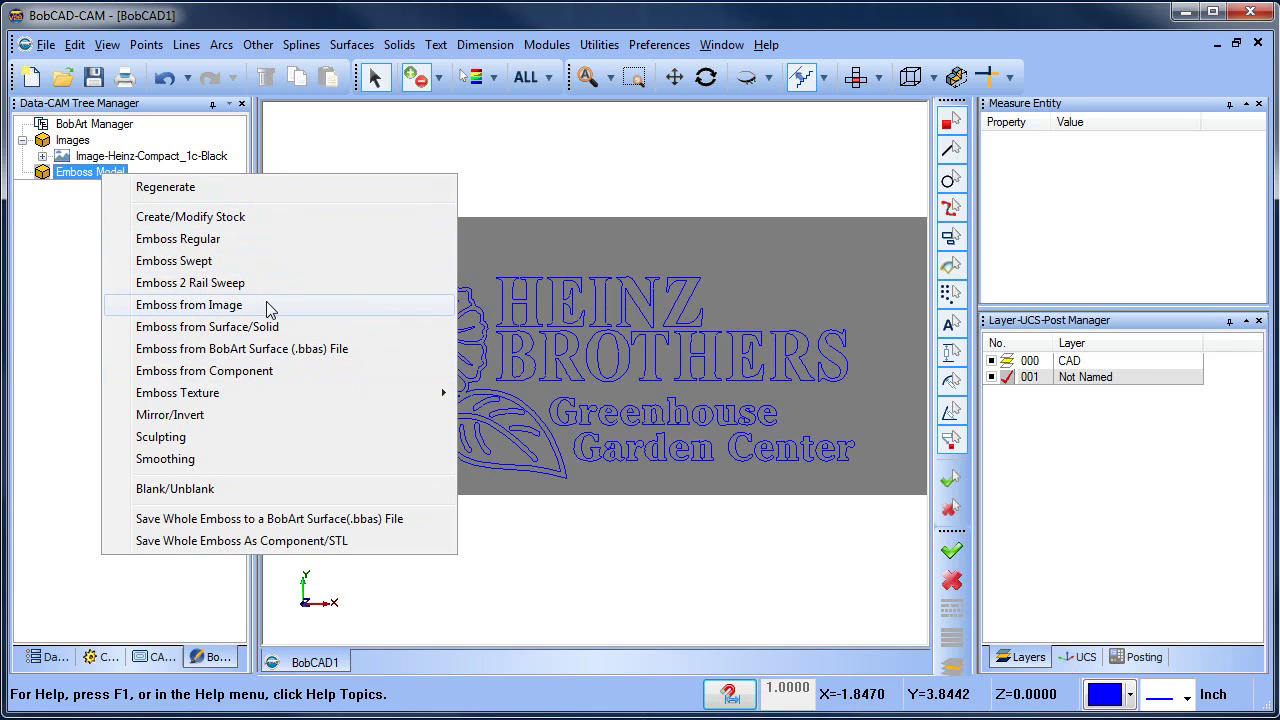
{"action": "left_click", "coordinate": [226, 248]}
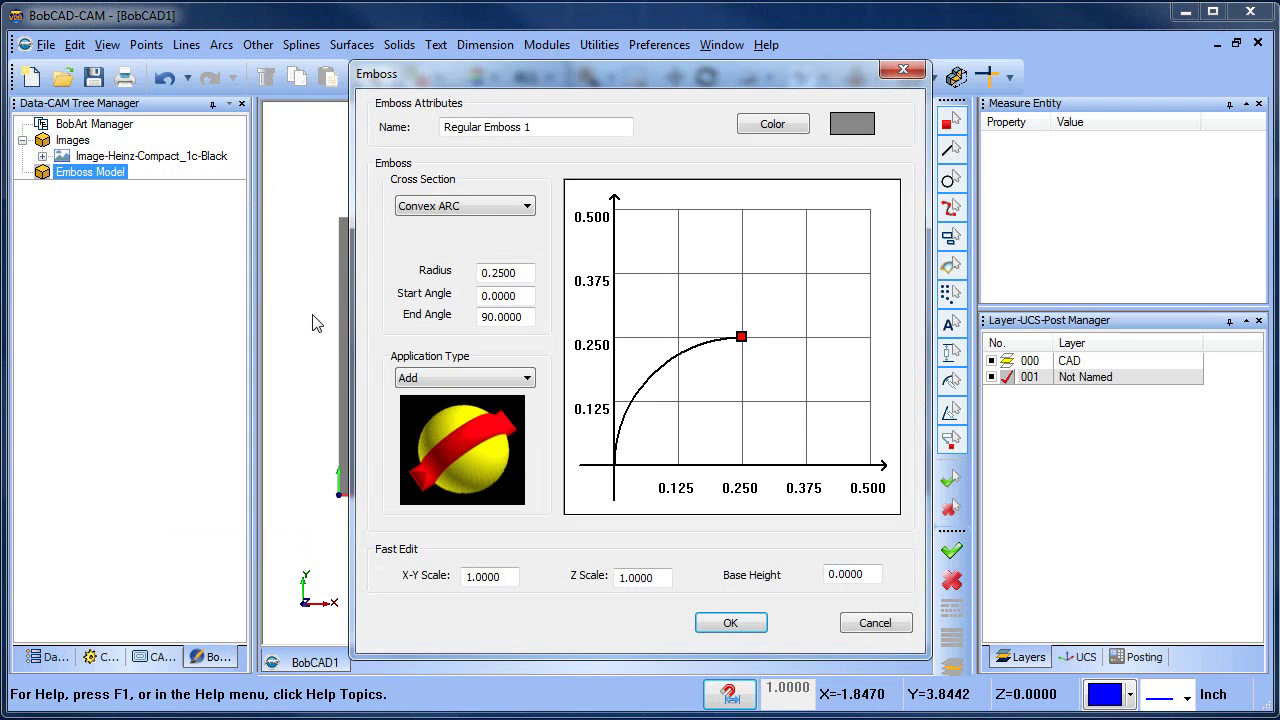
{"action": "left_click", "coordinate": [772, 124]}
{"action": "left_click", "coordinate": [627, 279]}
{"action": "left_click", "coordinate": [567, 503]}
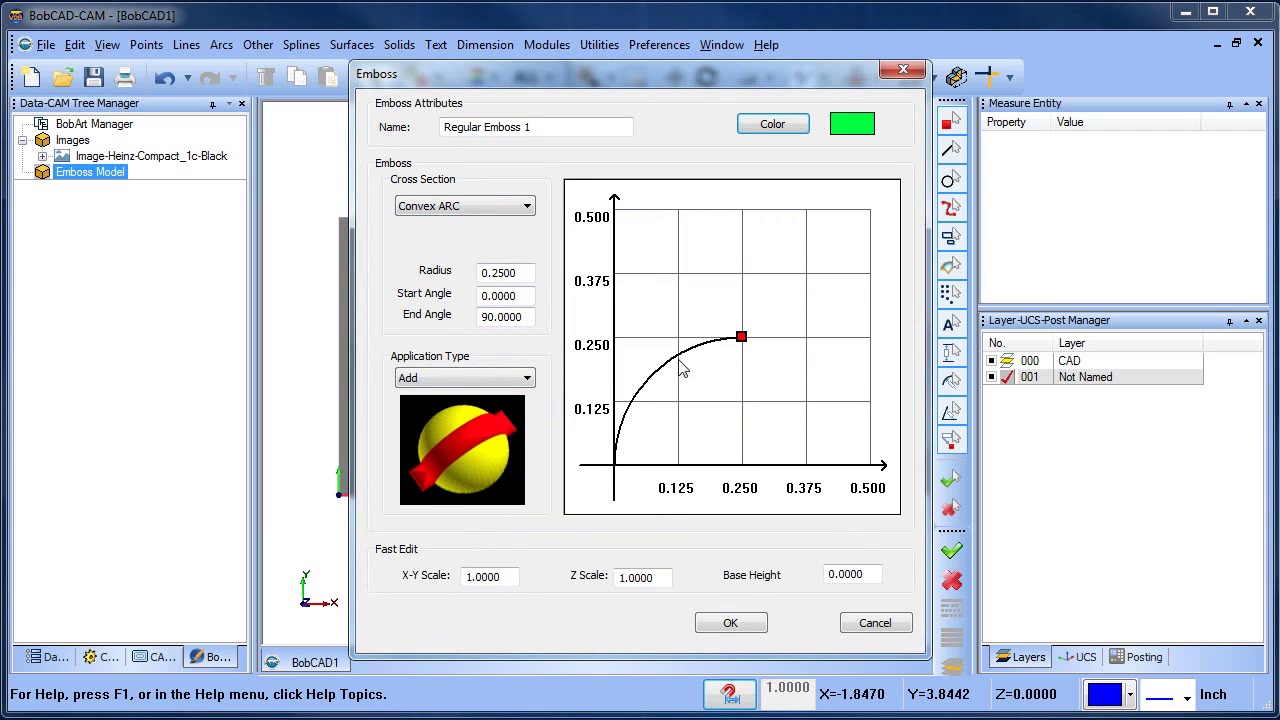
Try reshaping the convex arc profile slightly and switching the emboss cross section to Custom.
{"action": "mouse_move", "coordinate": [741, 338]}
{"action": "left_mouse_down"}
{"action": "mouse_move", "coordinate": [706, 366]}
{"action": "mouse_move", "coordinate": [750, 324]}
{"action": "mouse_move", "coordinate": [738, 342]}
{"action": "left_mouse_up"}
{"action": "left_click", "coordinate": [512, 207]}
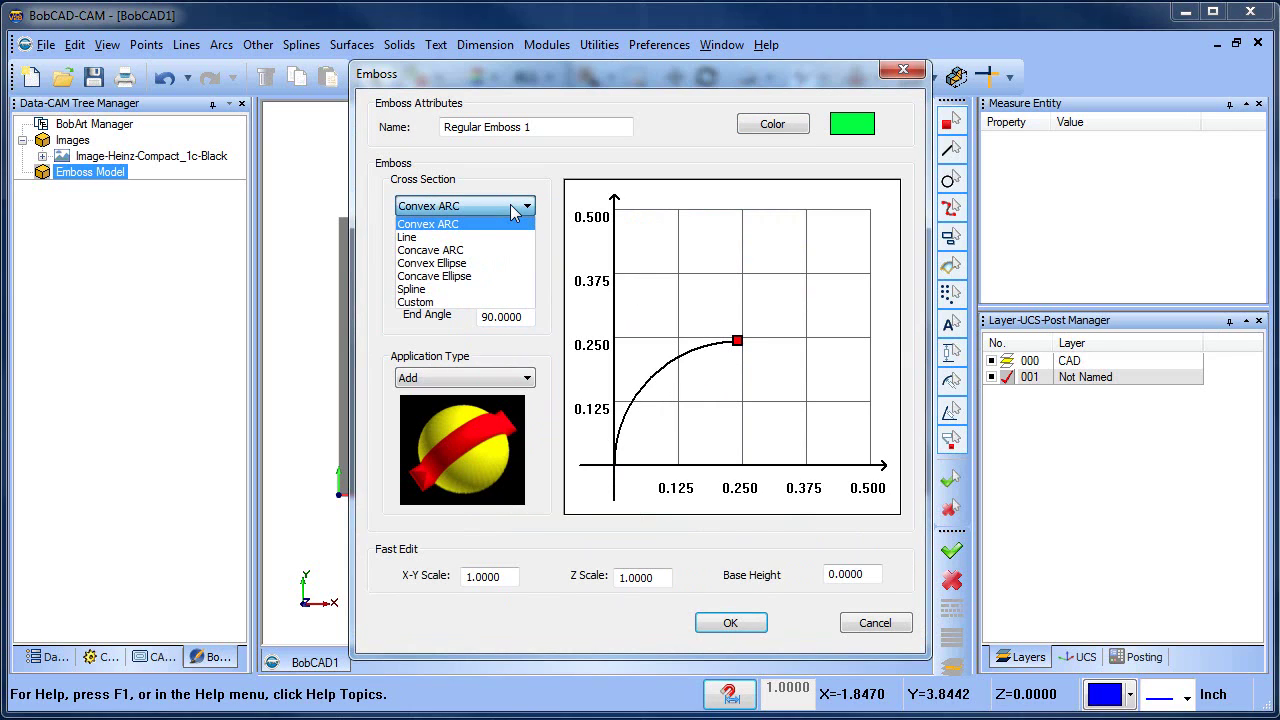
{"action": "left_click", "coordinate": [506, 317]}
{"action": "left_click", "coordinate": [514, 211]}
{"action": "left_click", "coordinate": [463, 302]}
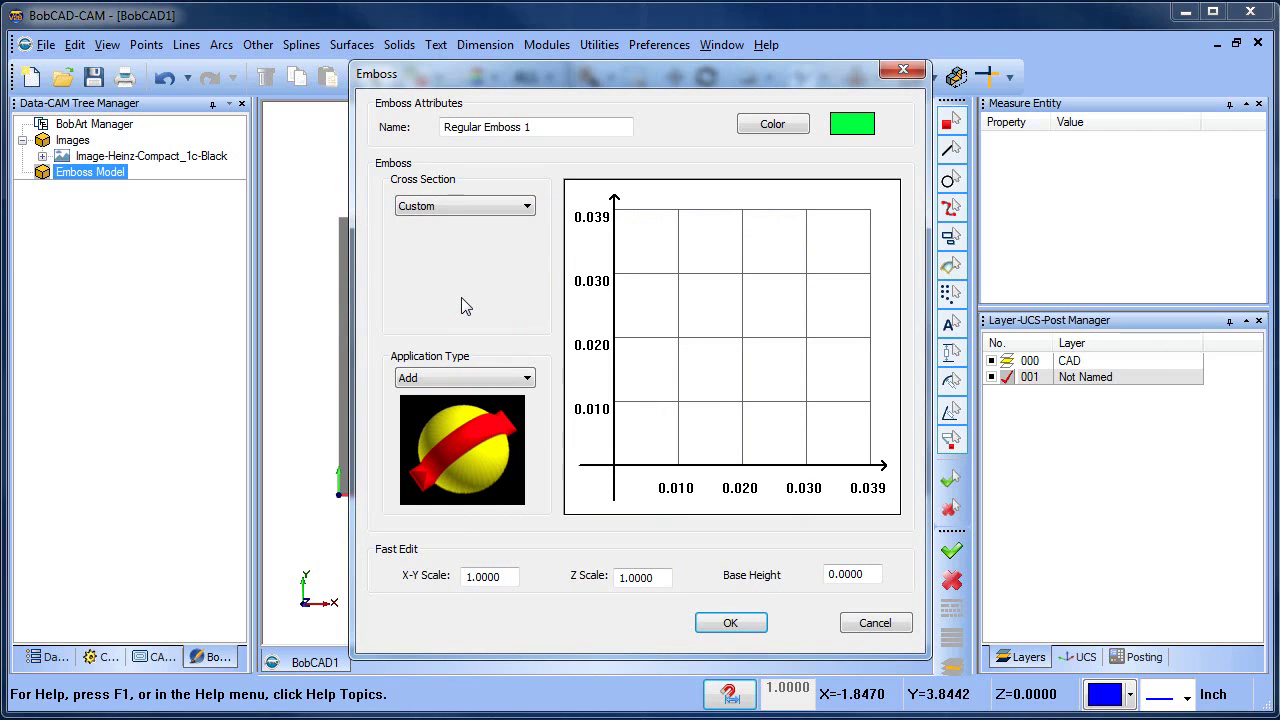
Create the emboss with a Convex Ellipse cross section, major axis about 0.222 and minor axis about 0.073, using the Add application type.
{"action": "left_click", "coordinate": [482, 206]}
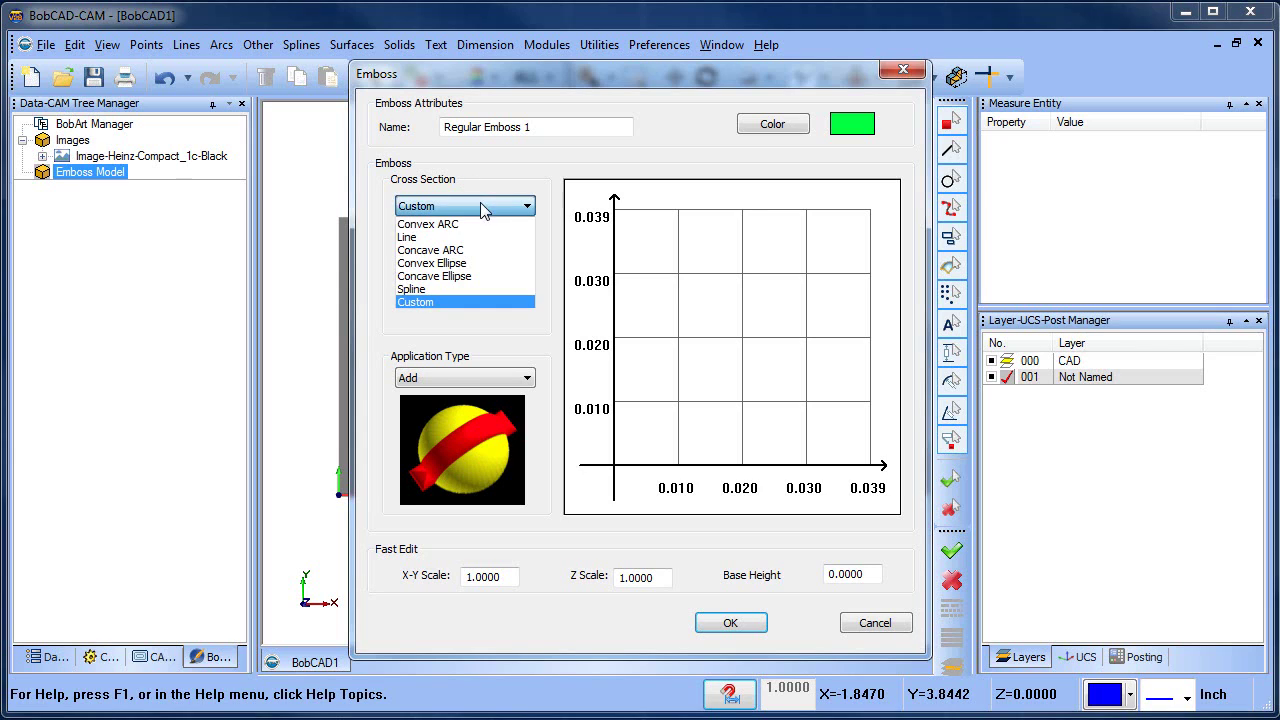
{"action": "left_click", "coordinate": [474, 264]}
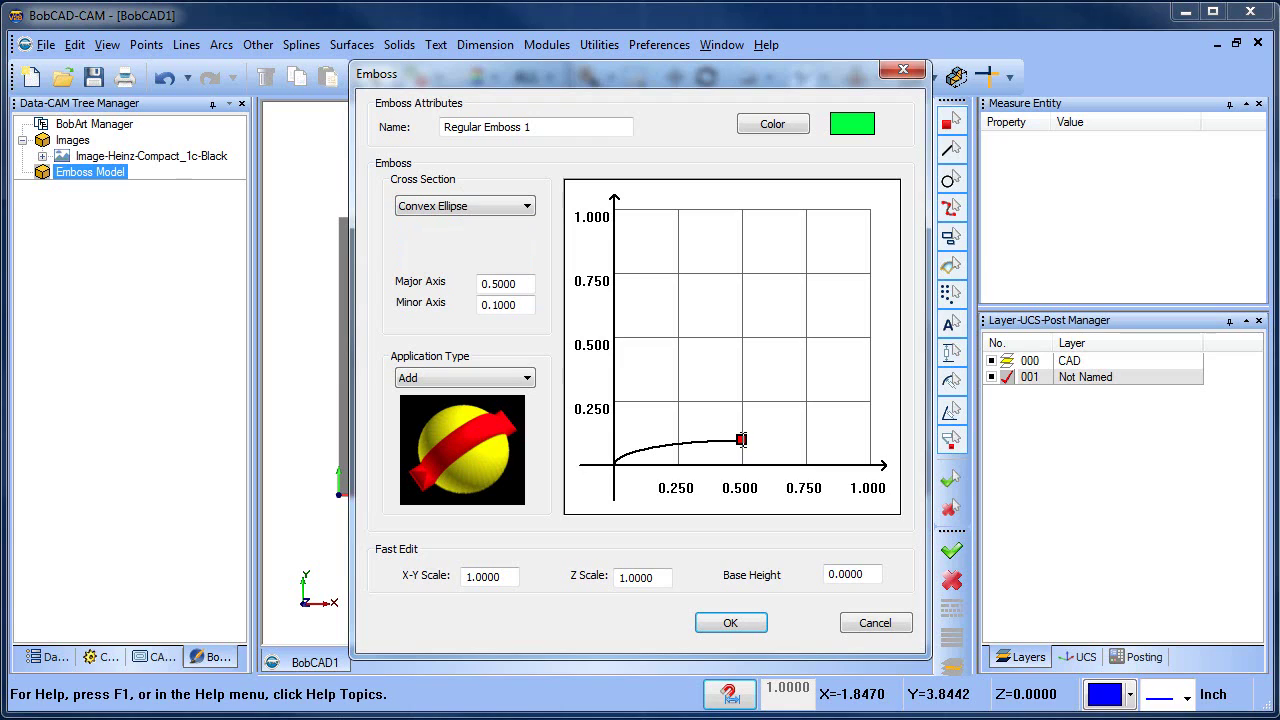
{"action": "left_click_drag", "start_coordinate": [740, 440], "coordinate": [670, 446]}
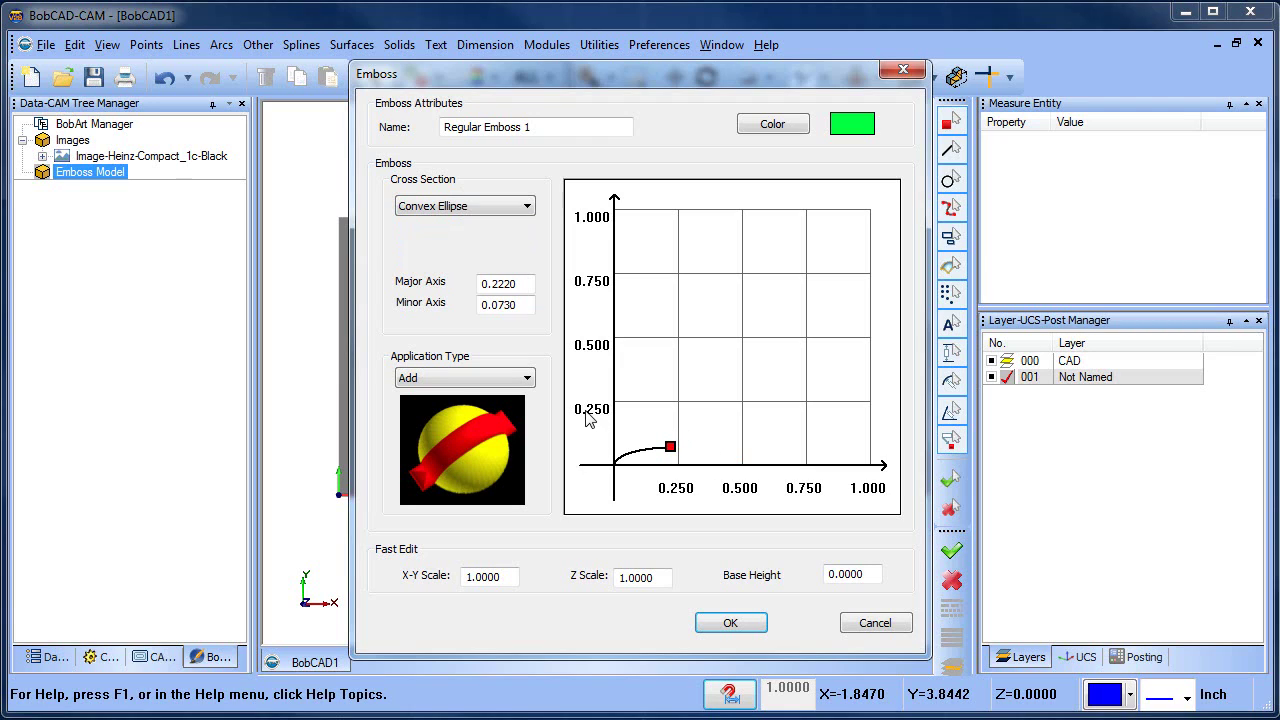
{"action": "left_click", "coordinate": [462, 380]}
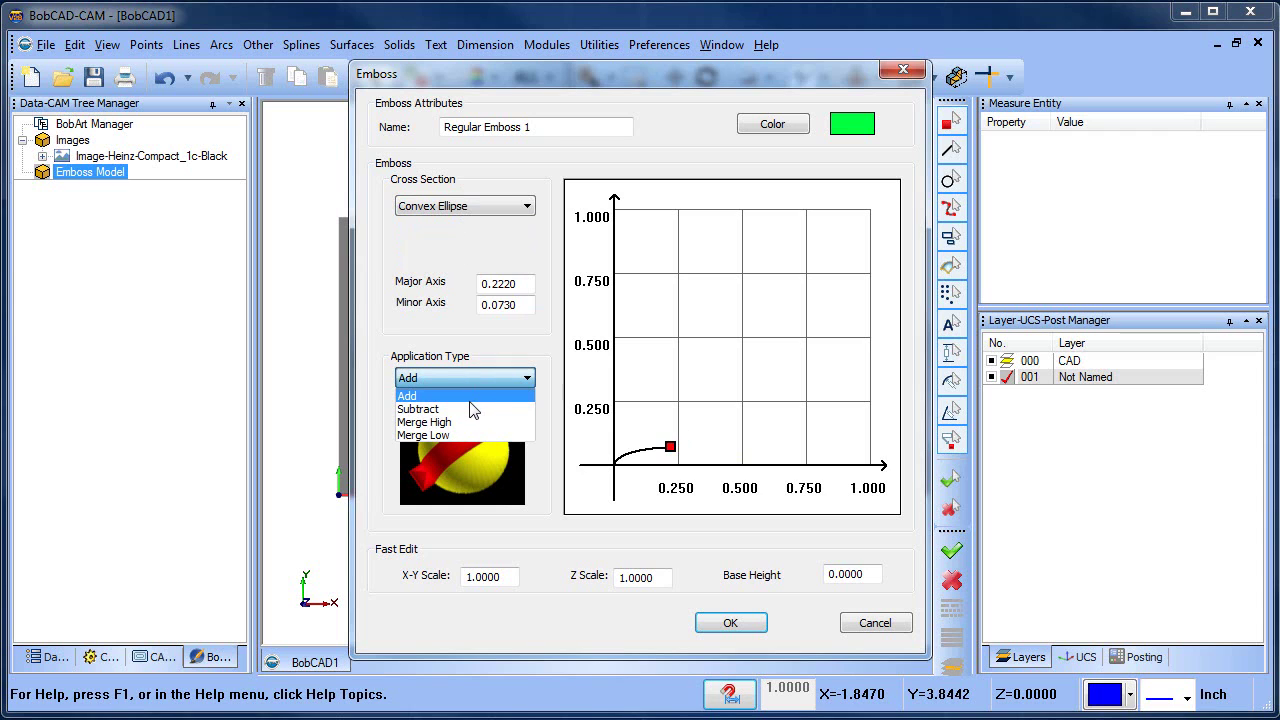
{"action": "left_click", "coordinate": [470, 400]}
{"action": "left_click", "coordinate": [731, 623]}
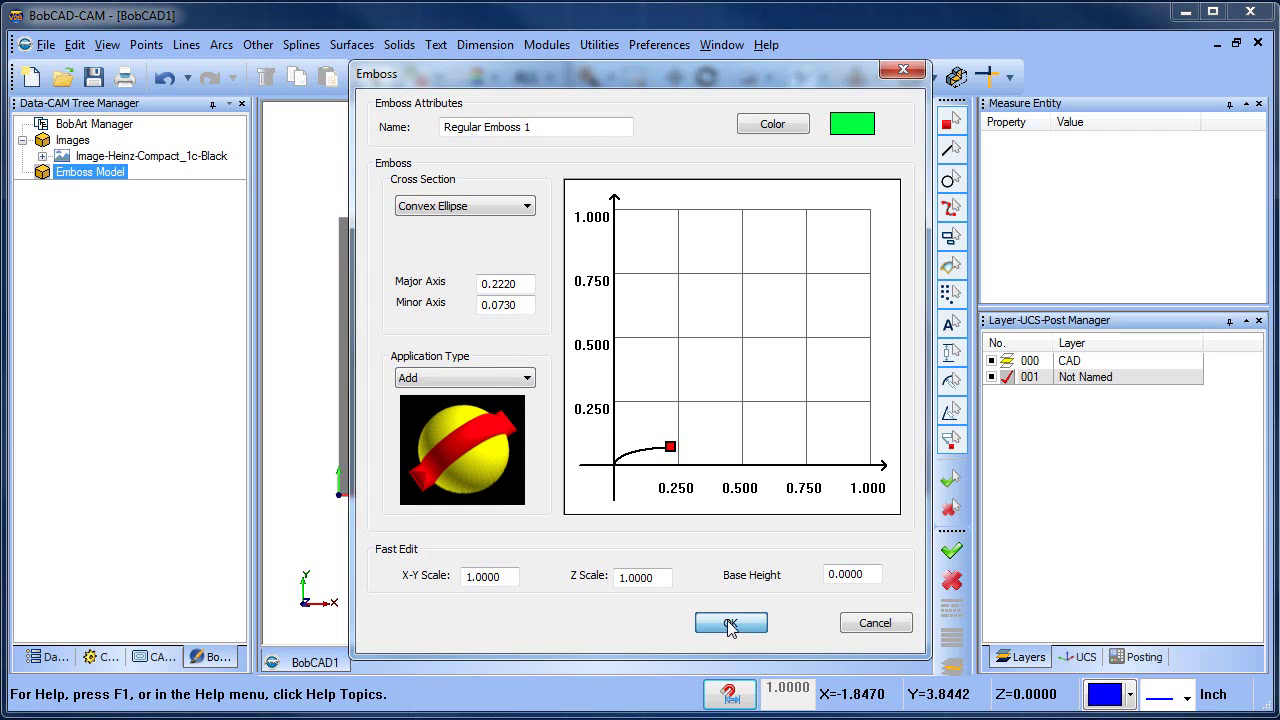
Assign the five HEINZ letter outlines as the geometry of the first regular emboss.
{"action": "right_click", "coordinate": [158, 205]}
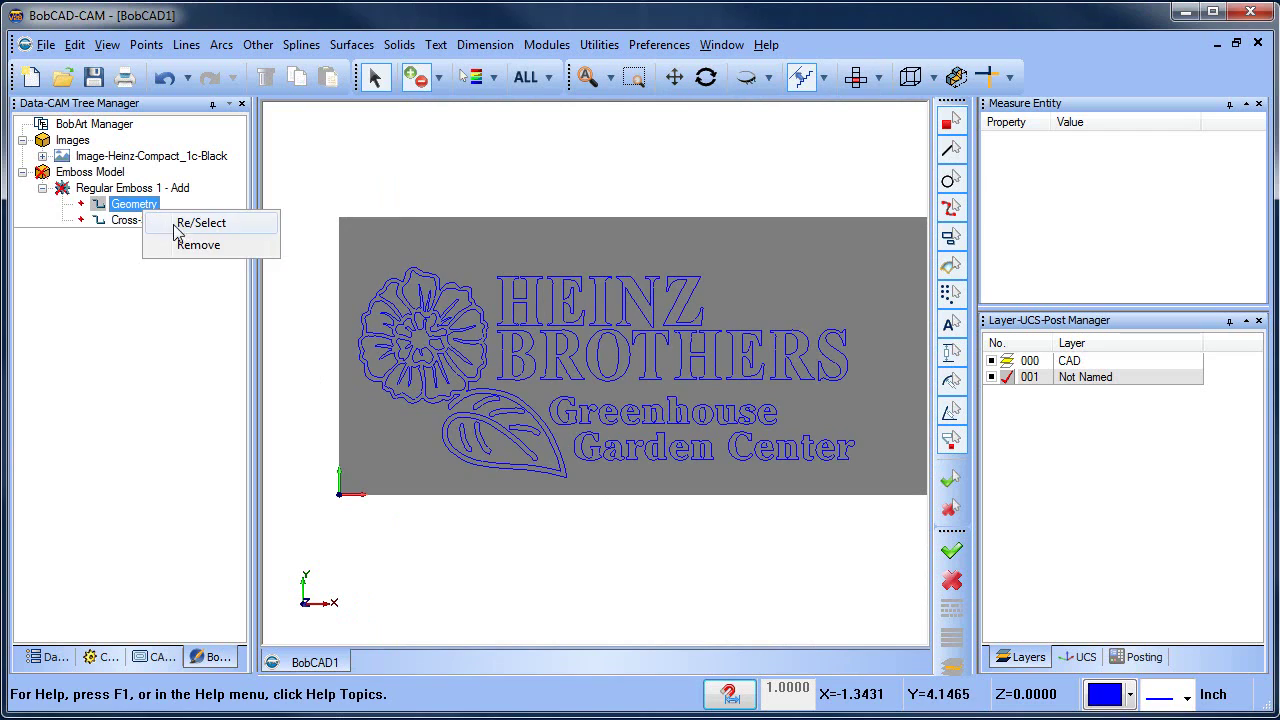
{"action": "left_click", "coordinate": [194, 228]}
{"action": "left_click", "coordinate": [510, 288]}
{"action": "left_click", "coordinate": [562, 288]}
{"action": "left_click", "coordinate": [600, 286]}
{"action": "left_click", "coordinate": [650, 289]}
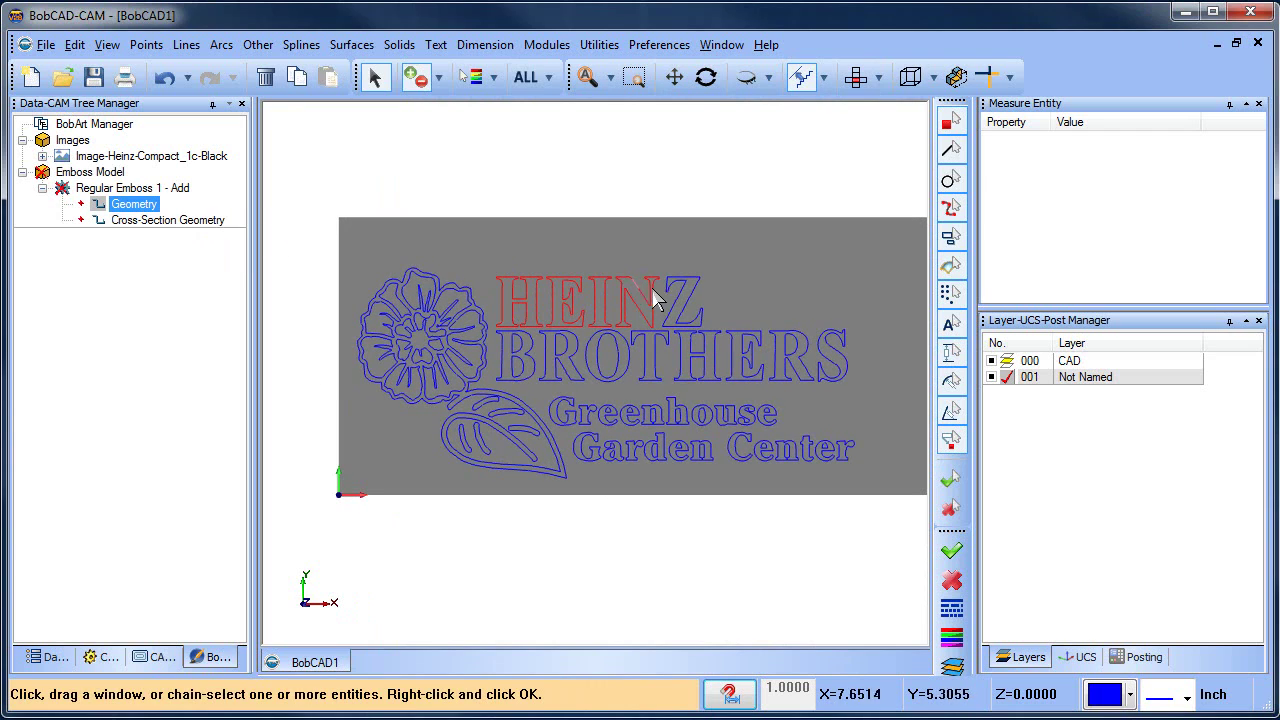
{"action": "left_click", "coordinate": [682, 286]}
{"action": "right_click", "coordinate": [758, 263]}
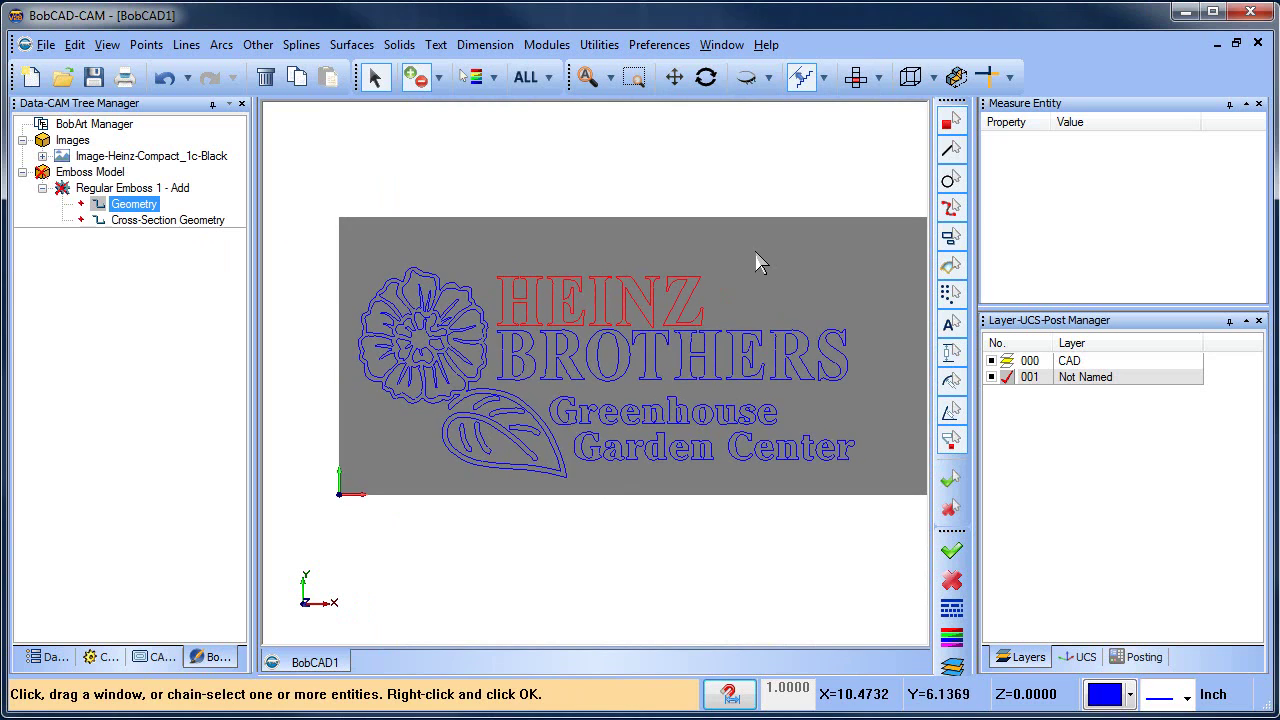
Regenerate the emboss model to build the raised HEINZ letters and inspect them at an angle.
{"action": "right_click", "coordinate": [100, 173]}
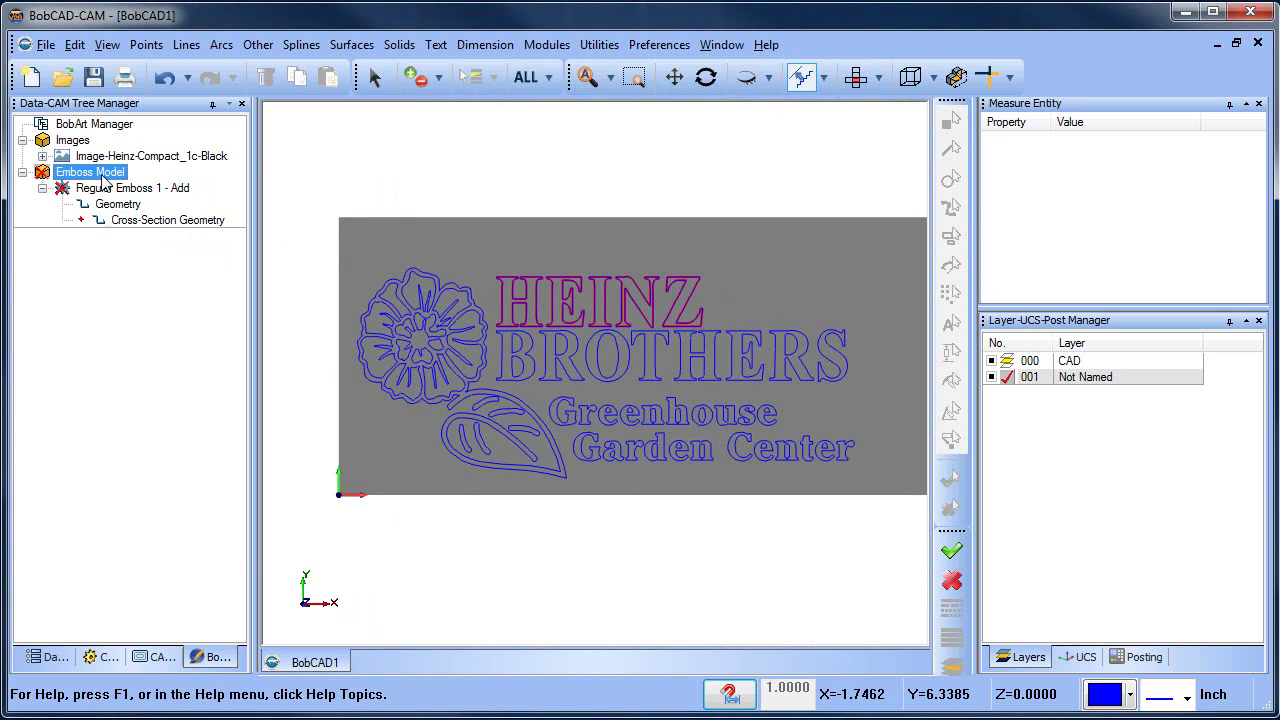
{"action": "left_click", "coordinate": [176, 190]}
{"action": "middle_click_drag", "start_coordinate": [652, 556], "coordinate": [587, 368]}
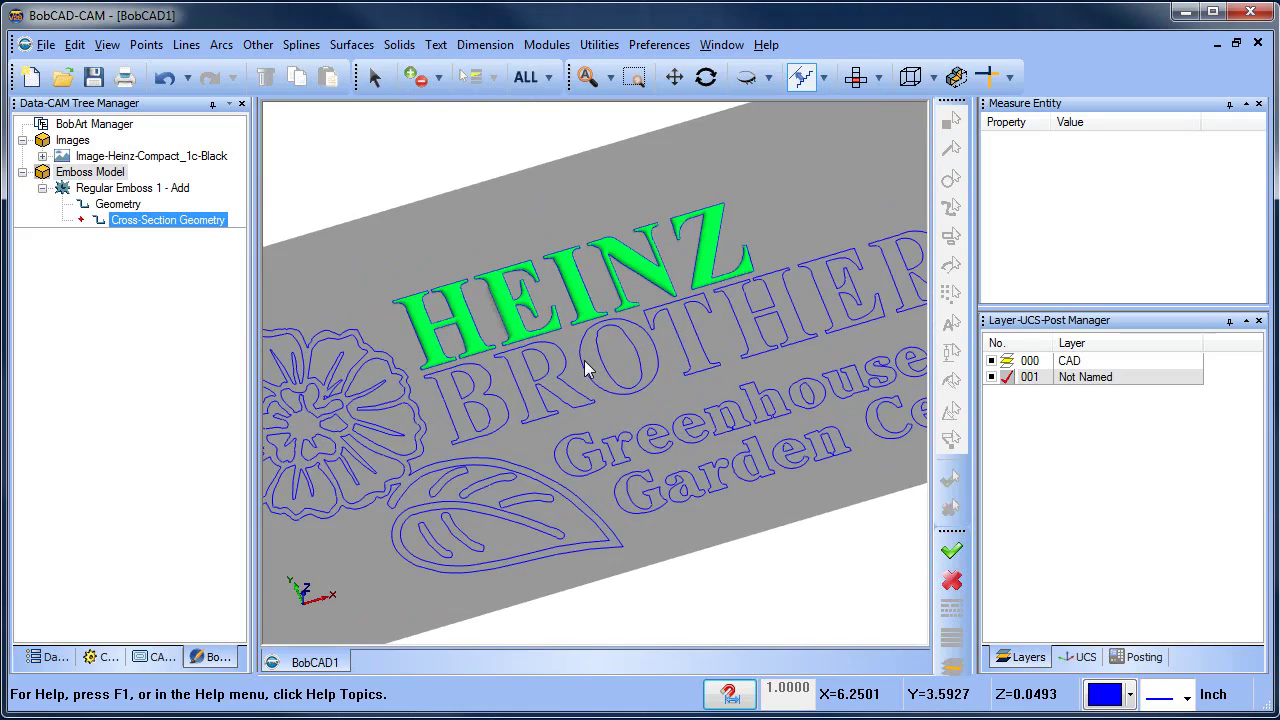
{"action": "scroll", "coordinate": [611, 352], "scroll_direction": "up", "scroll_amount": 5}
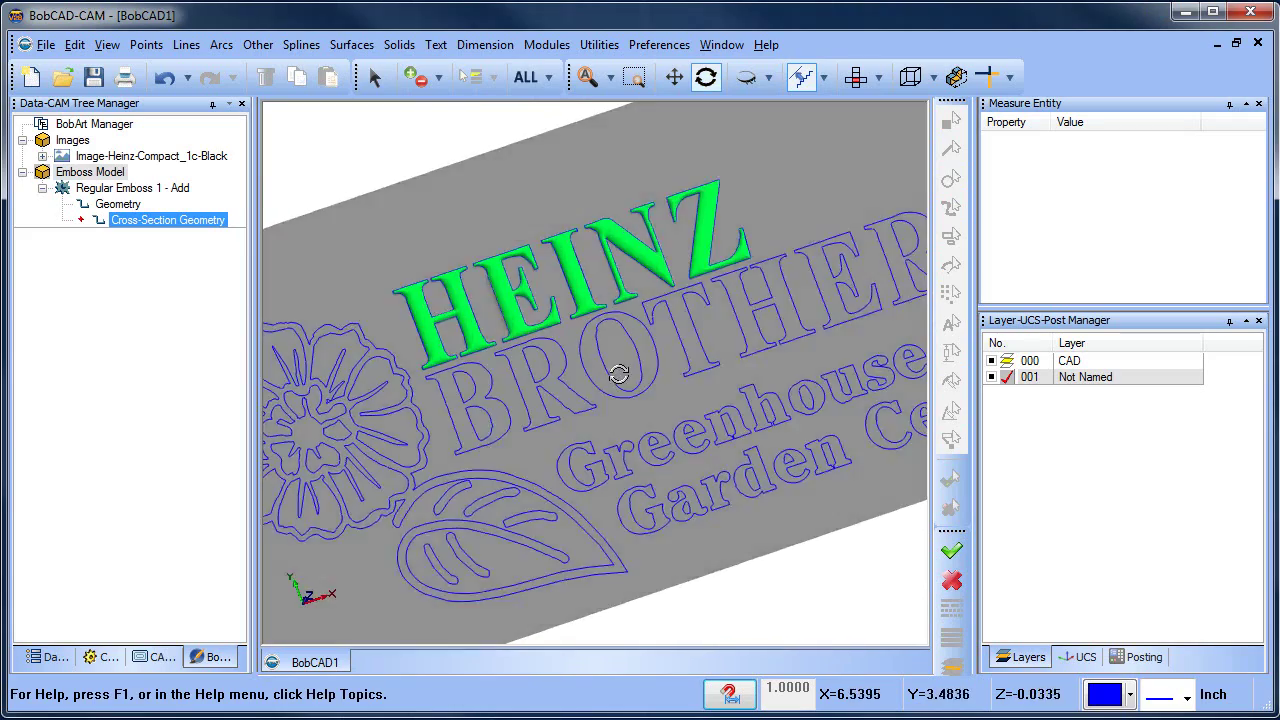
{"action": "middle_click_drag", "start_coordinate": [680, 297], "coordinate": [667, 362]}
{"action": "scroll", "coordinate": [667, 362], "scroll_direction": "down", "scroll_amount": 5}
Make the CAD layer 000 active and hide layer 001 with the logo outlines.
{"action": "left_click", "coordinate": [1007, 362]}
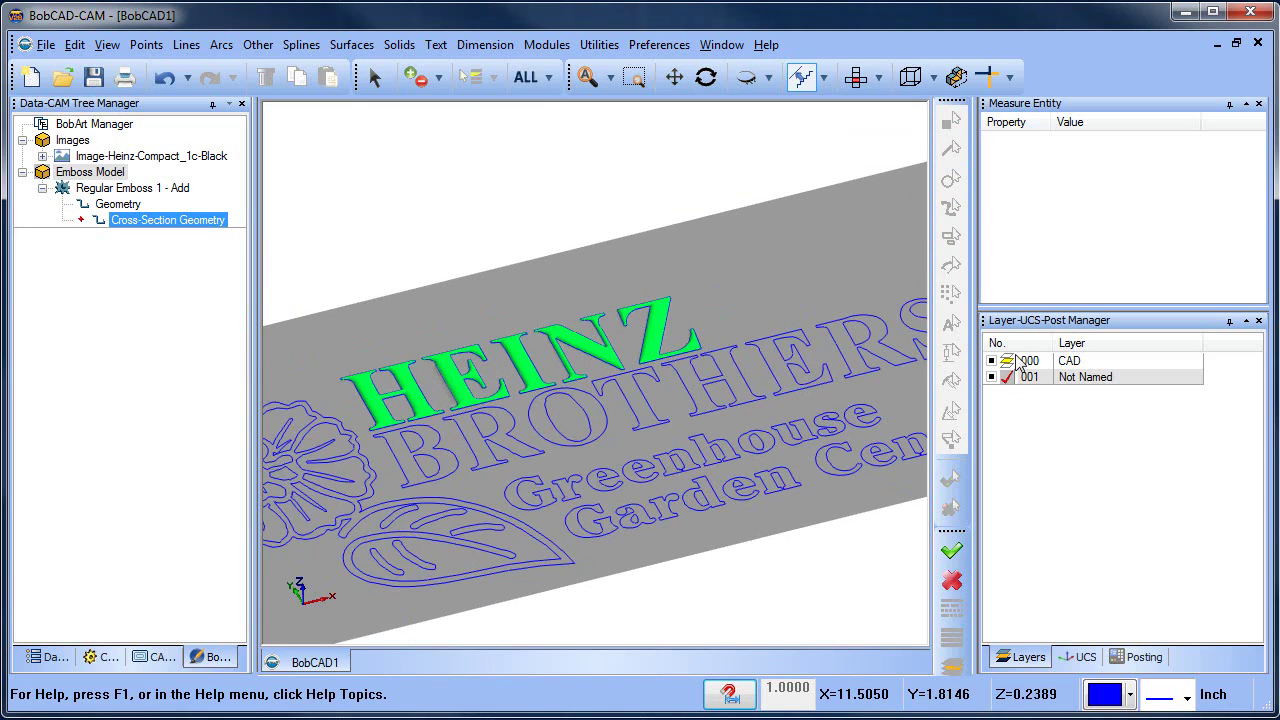
{"action": "left_click", "coordinate": [992, 377]}
{"action": "middle_click_drag", "start_coordinate": [606, 417], "coordinate": [637, 381]}
{"action": "scroll", "coordinate": [637, 381], "scroll_direction": "down", "scroll_amount": 2}
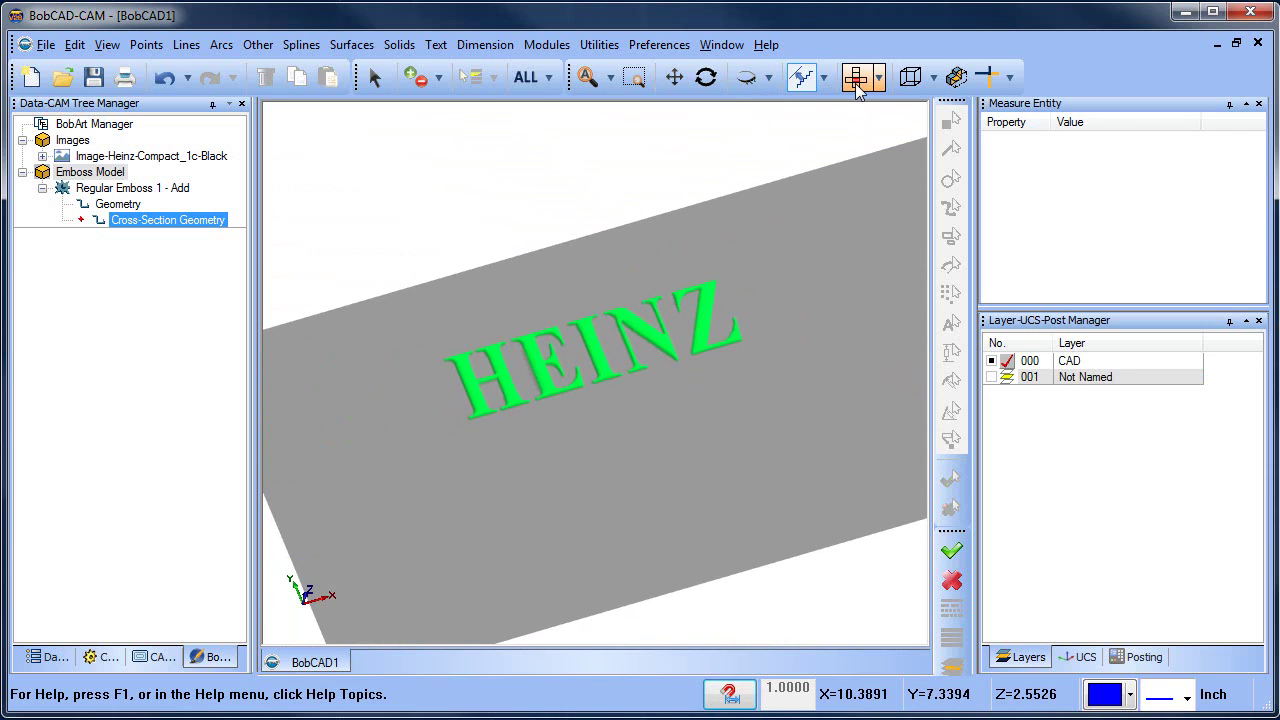
{"action": "left_click", "coordinate": [855, 77]}
Set the HEINZ emboss's base height to 0.125 and regenerate the emboss model.
{"action": "right_click", "coordinate": [110, 190]}
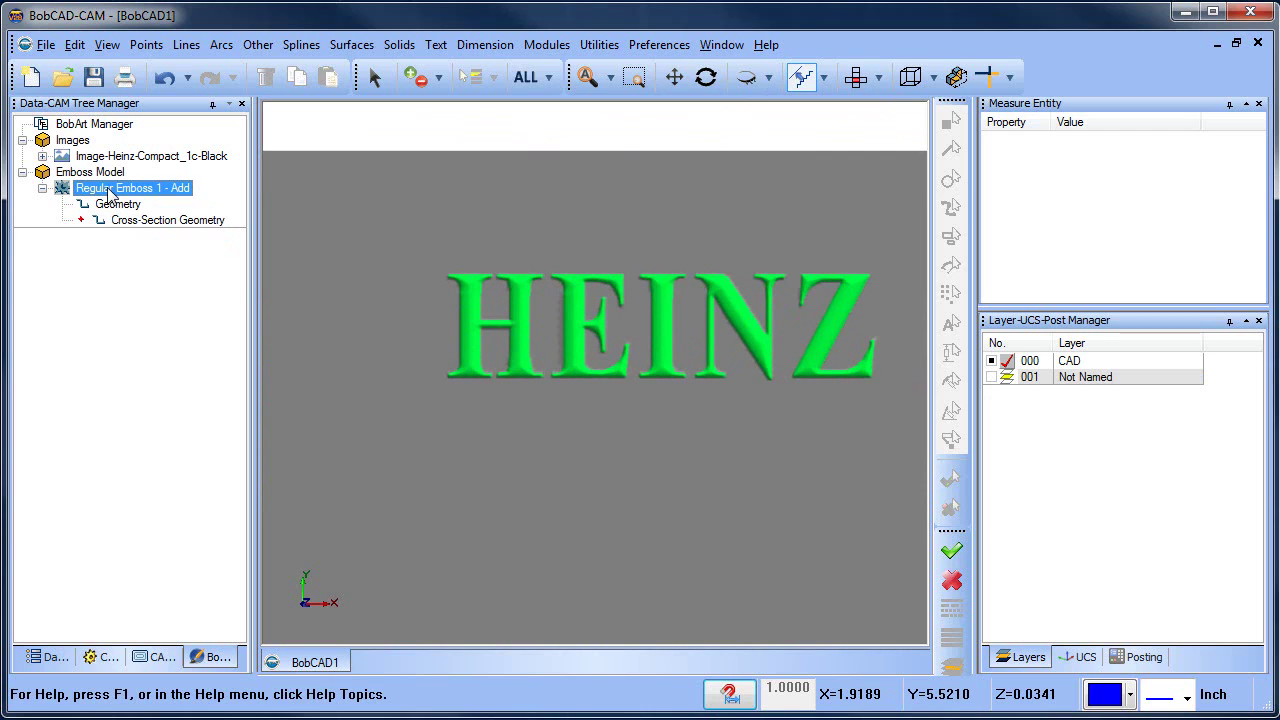
{"action": "left_click", "coordinate": [152, 201]}
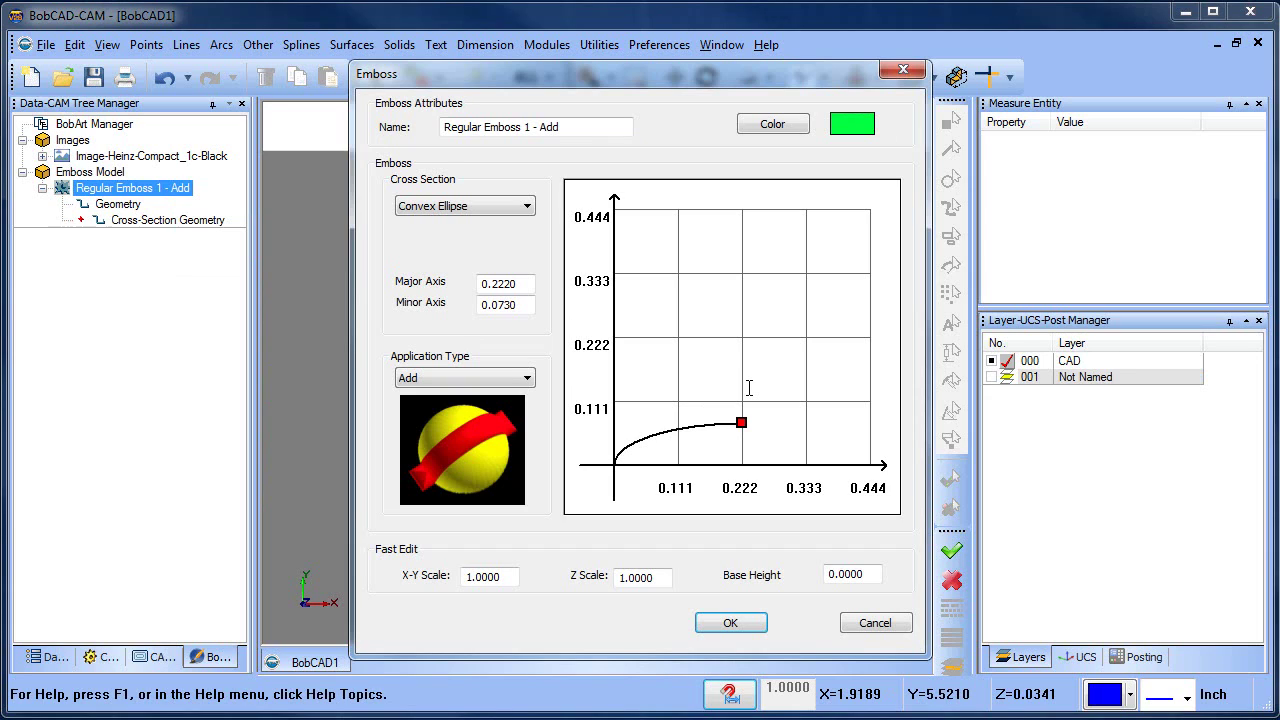
{"action": "double_click", "coordinate": [843, 573]}
{"action": "type", "text": ".125"}
{"action": "left_click", "coordinate": [735, 623]}
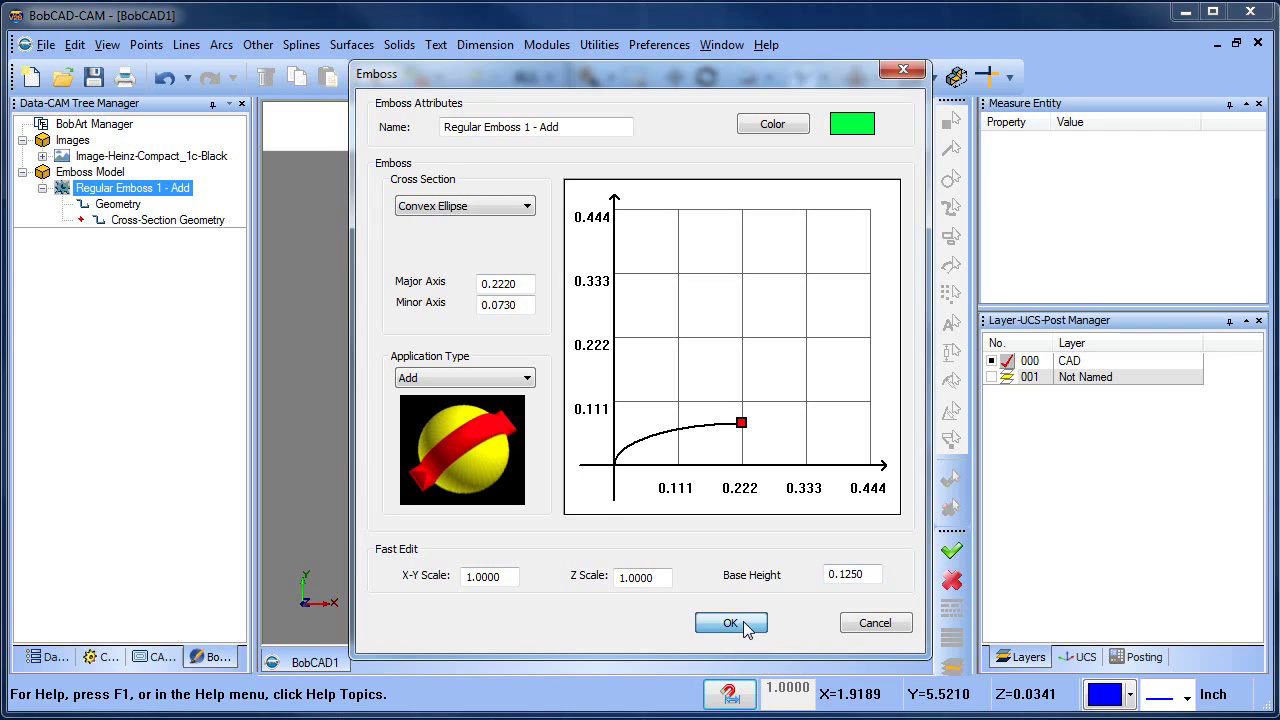
{"action": "left_click", "coordinate": [117, 178]}
{"action": "right_click", "coordinate": [117, 178]}
{"action": "left_click", "coordinate": [150, 189]}
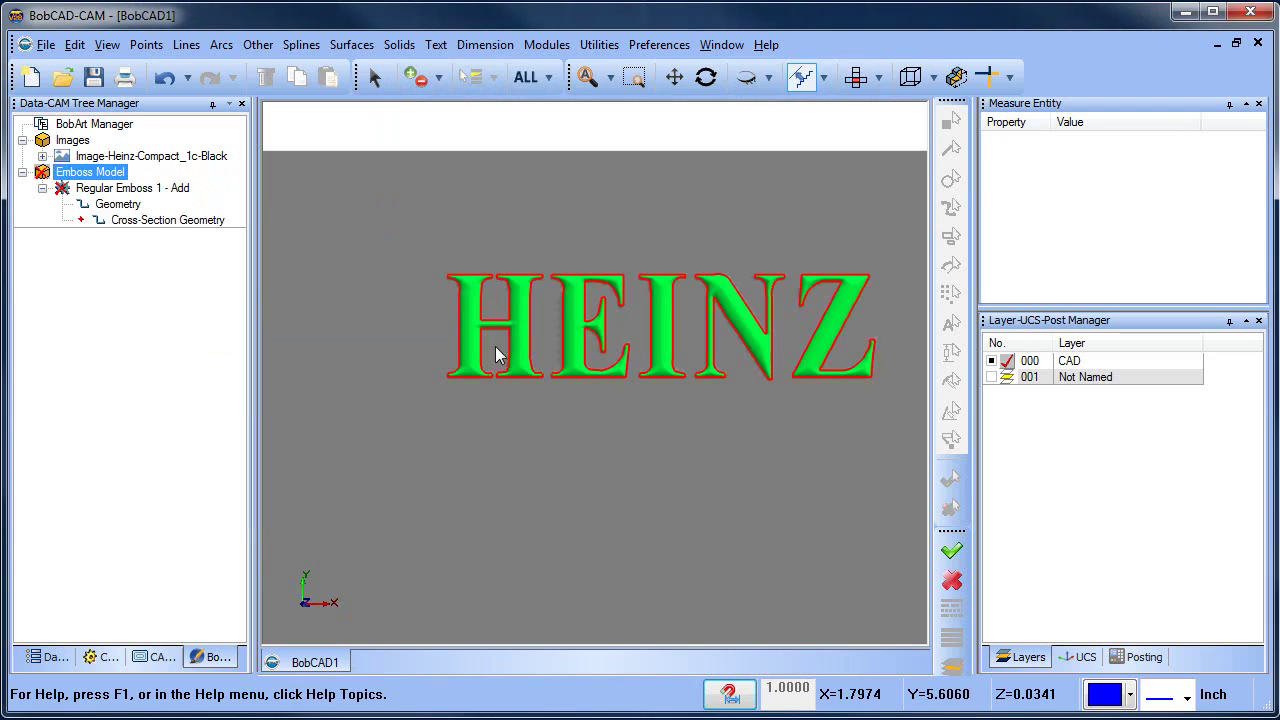
Examine the height and side walls of the raised HEINZ letters from low angles and from above.
{"action": "middle_click_drag", "start_coordinate": [637, 485], "coordinate": [667, 427]}
{"action": "scroll", "coordinate": [643, 423], "scroll_direction": "up", "scroll_amount": 5}
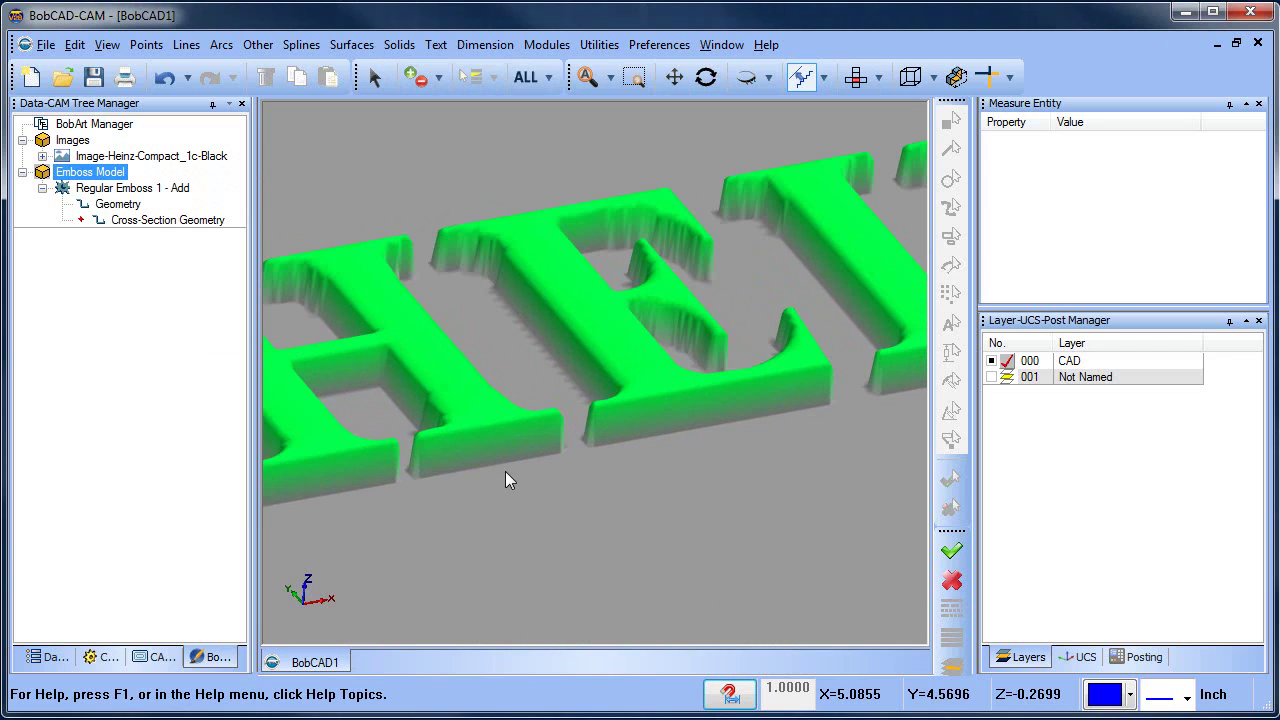
{"action": "middle_click_drag", "start_coordinate": [582, 422], "coordinate": [580, 400]}
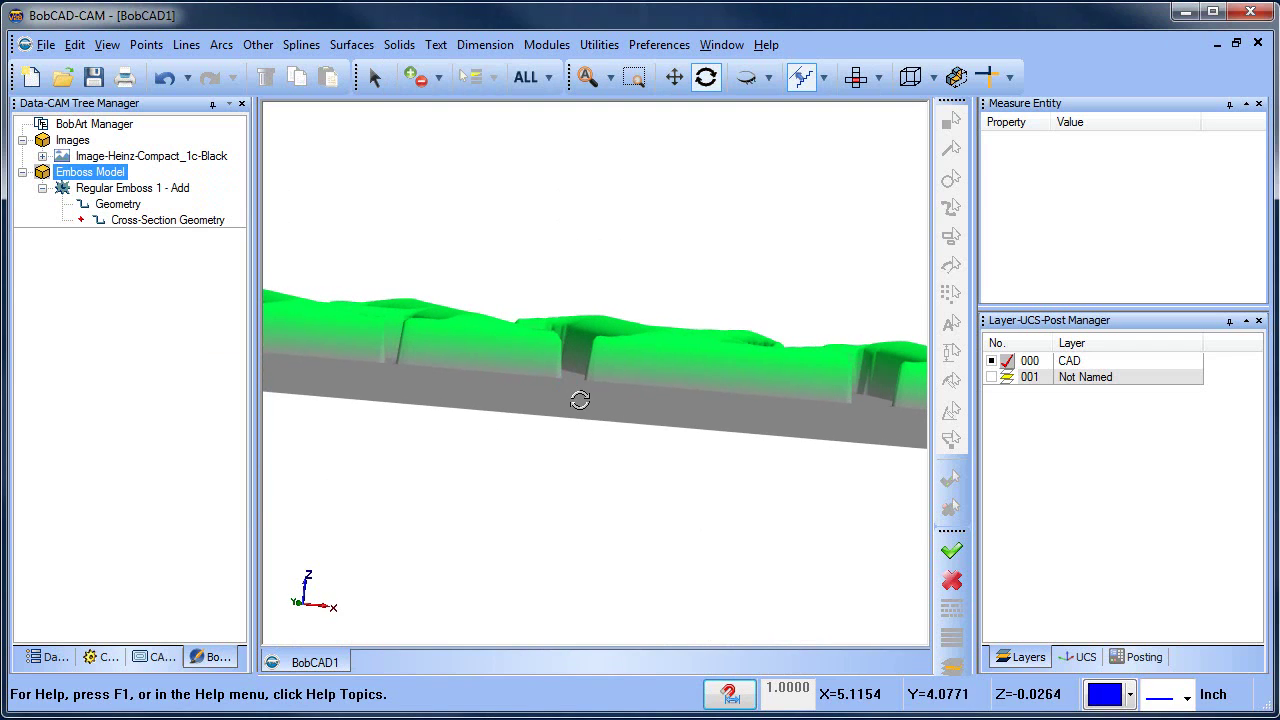
{"action": "middle_click_drag", "start_coordinate": [559, 344], "coordinate": [725, 249]}
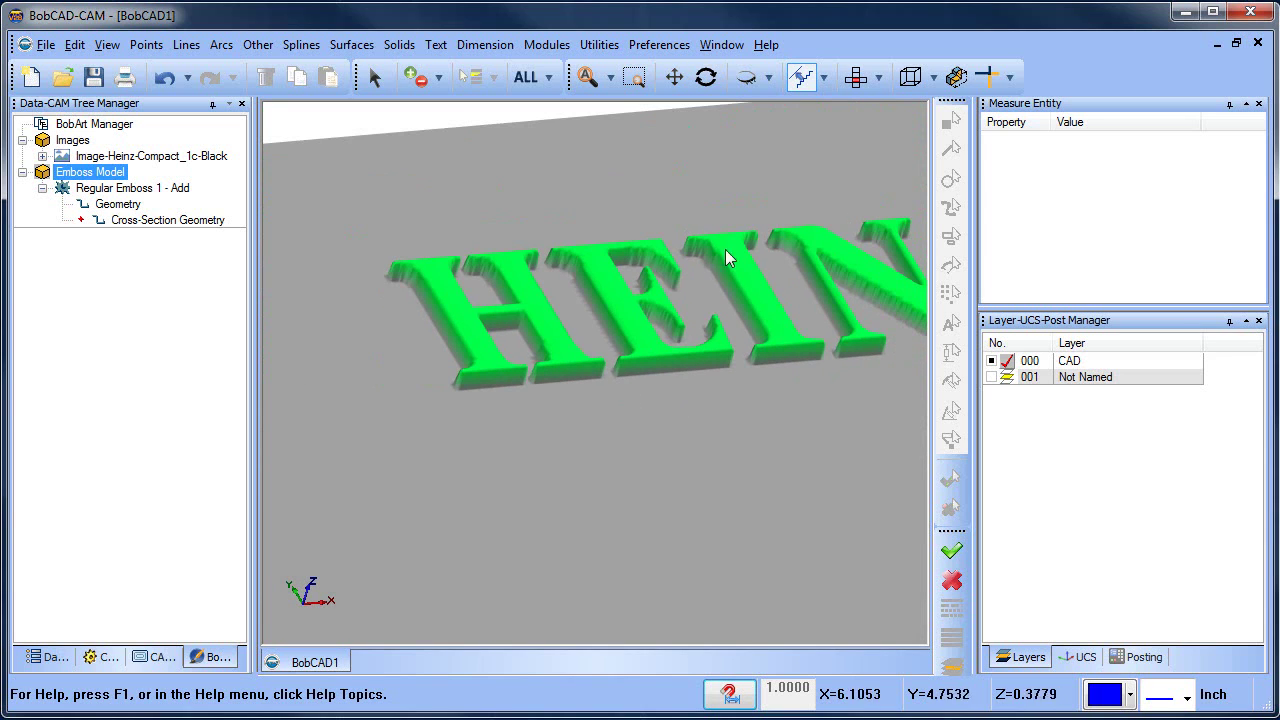
{"action": "left_click", "coordinate": [850, 78]}
{"action": "middle_click_drag", "start_coordinate": [759, 302], "coordinate": [571, 363]}
{"action": "scroll", "coordinate": [565, 370], "scroll_direction": "up", "scroll_amount": 2}
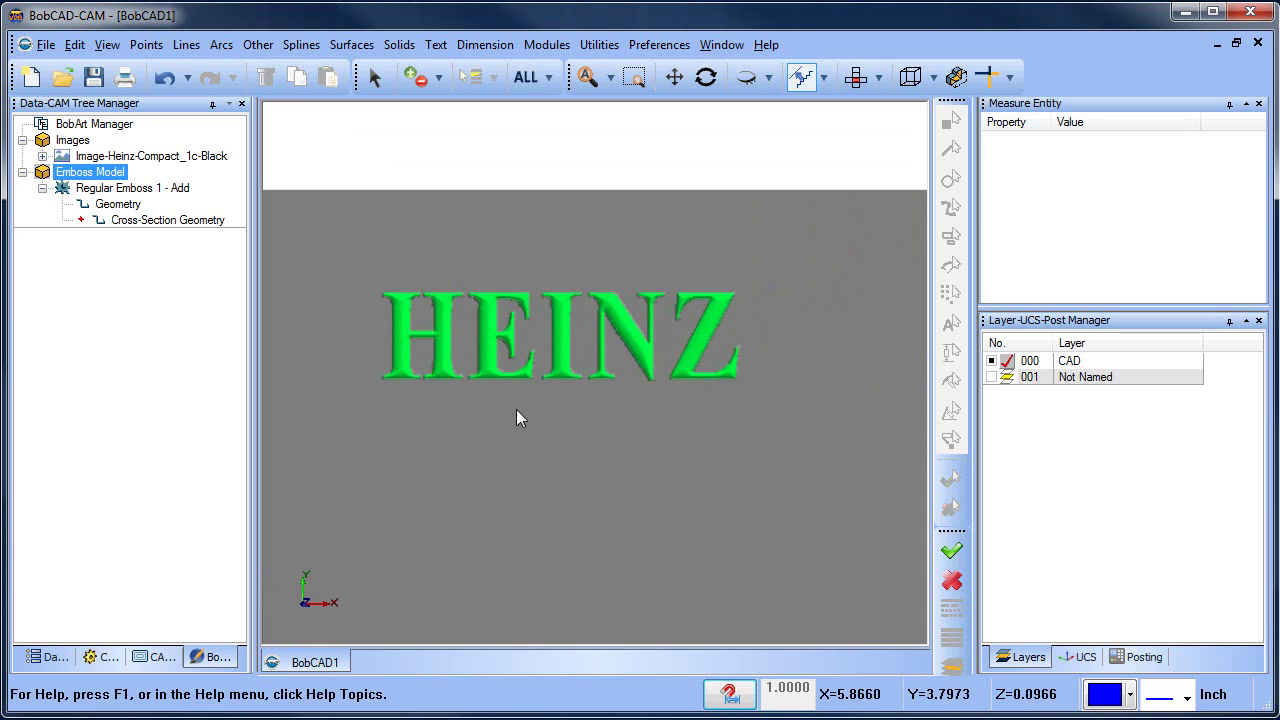
{"action": "scroll", "coordinate": [540, 400], "scroll_direction": "up", "scroll_amount": 1}
{"action": "middle_click_drag", "start_coordinate": [578, 415], "coordinate": [651, 395]}
{"action": "scroll", "coordinate": [651, 395], "scroll_direction": "down", "scroll_amount": 2}
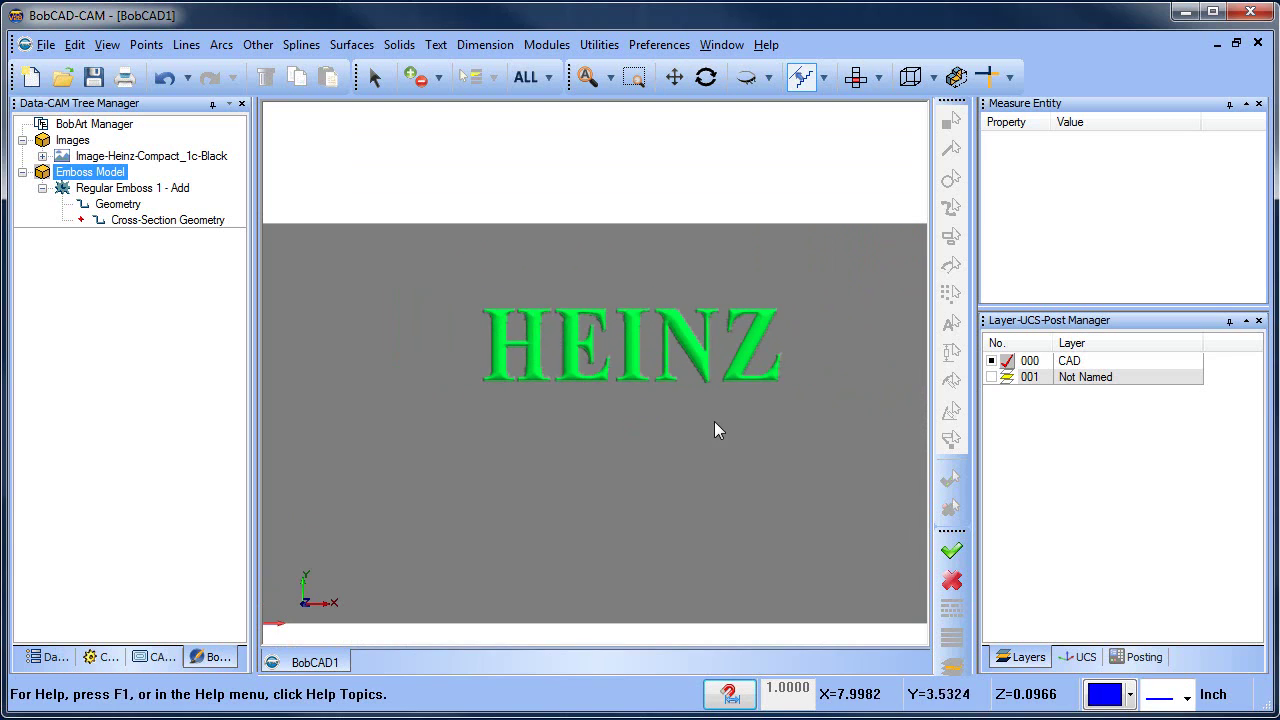
Sketch a free sharp-cornered rectangle about 5.74 by 0.33 inches horizontally across the middle of the HEINZ letters.
{"action": "middle_click_drag", "start_coordinate": [714, 429], "coordinate": [640, 400]}
{"action": "left_click", "coordinate": [258, 44]}
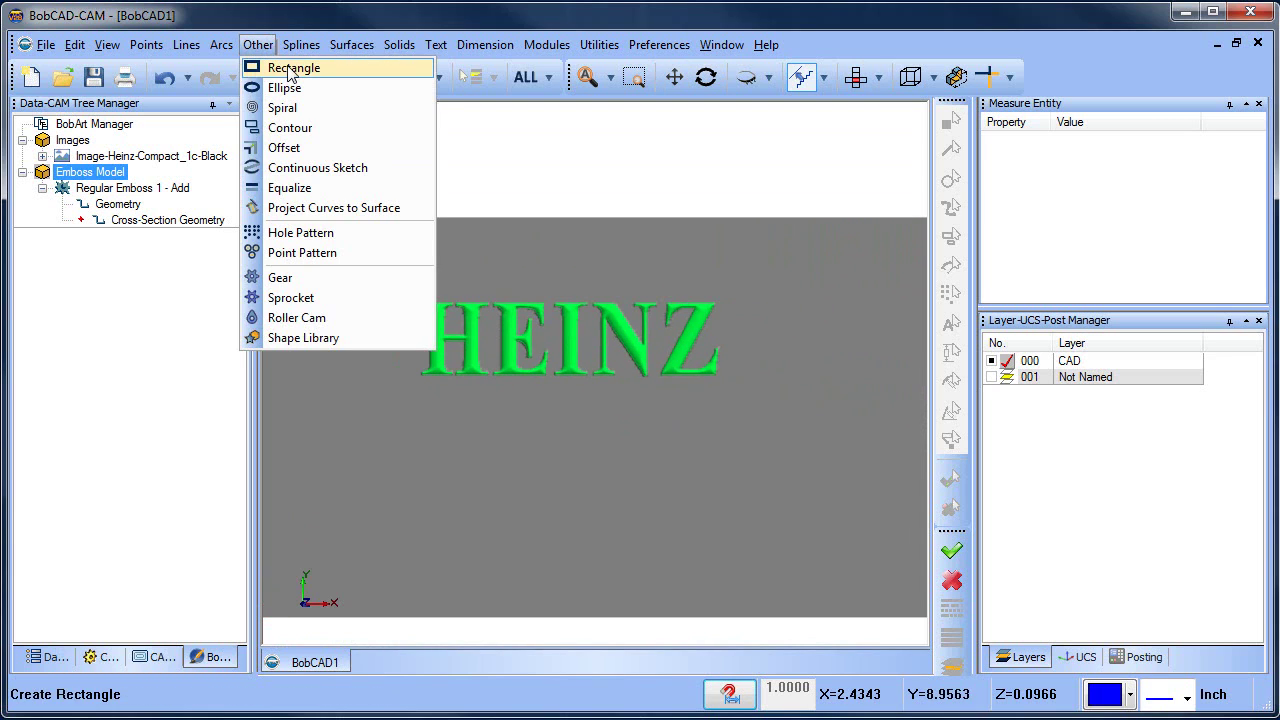
{"action": "left_click", "coordinate": [290, 68]}
{"action": "left_click", "coordinate": [45, 160]}
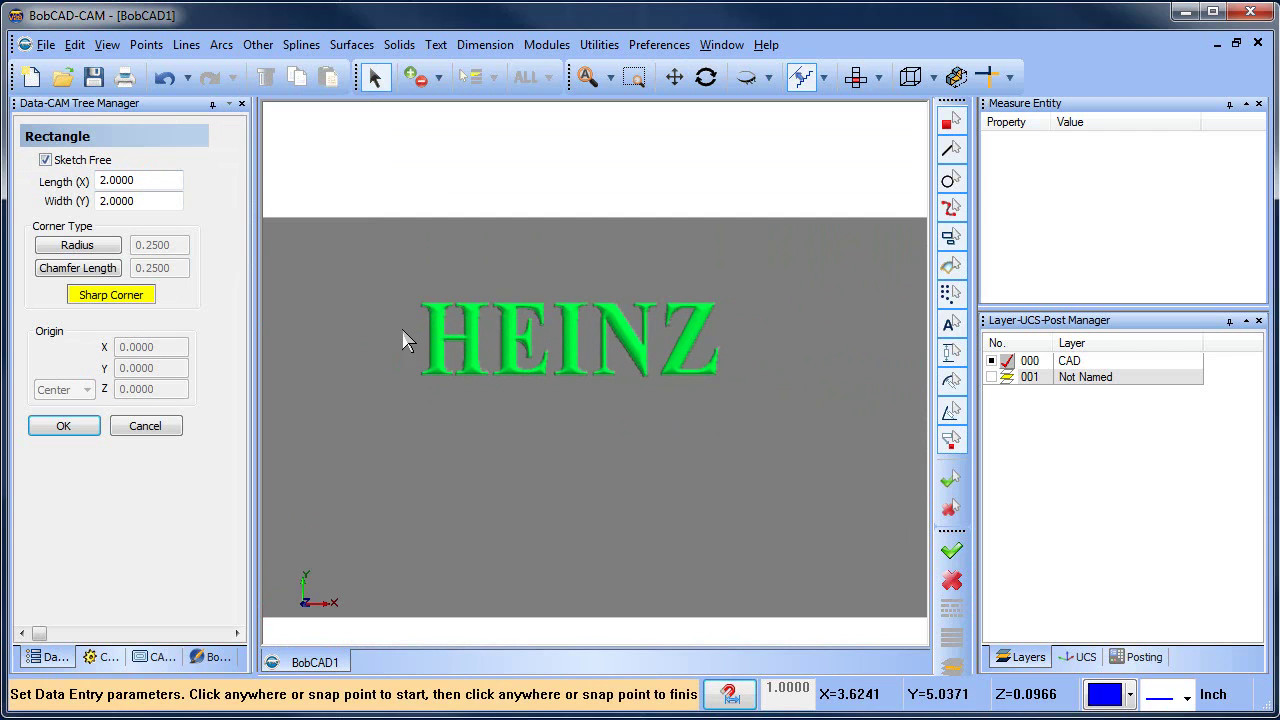
{"action": "left_click", "coordinate": [401, 332]}
{"action": "left_click", "coordinate": [729, 350]}
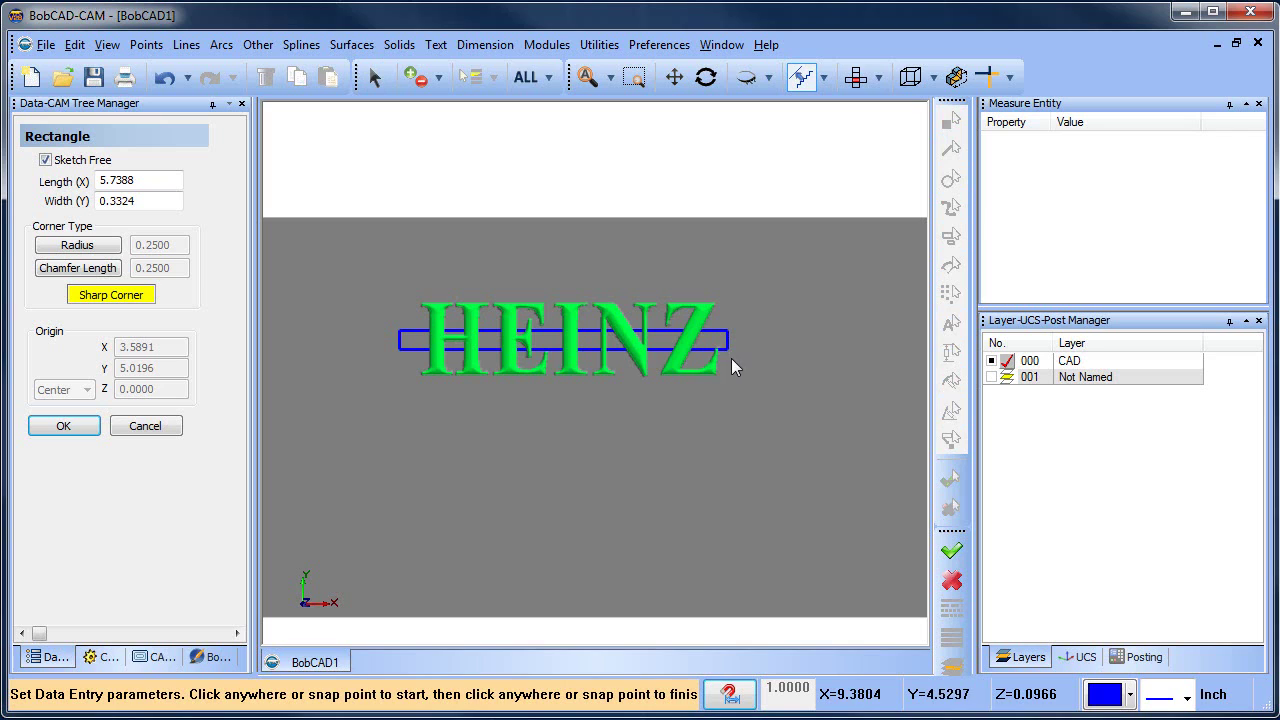
{"action": "left_click", "coordinate": [145, 426]}
Return to the BobART tree, collapse the first emboss, and start a second regular emboss on the emboss model.
{"action": "left_click", "coordinate": [155, 657]}
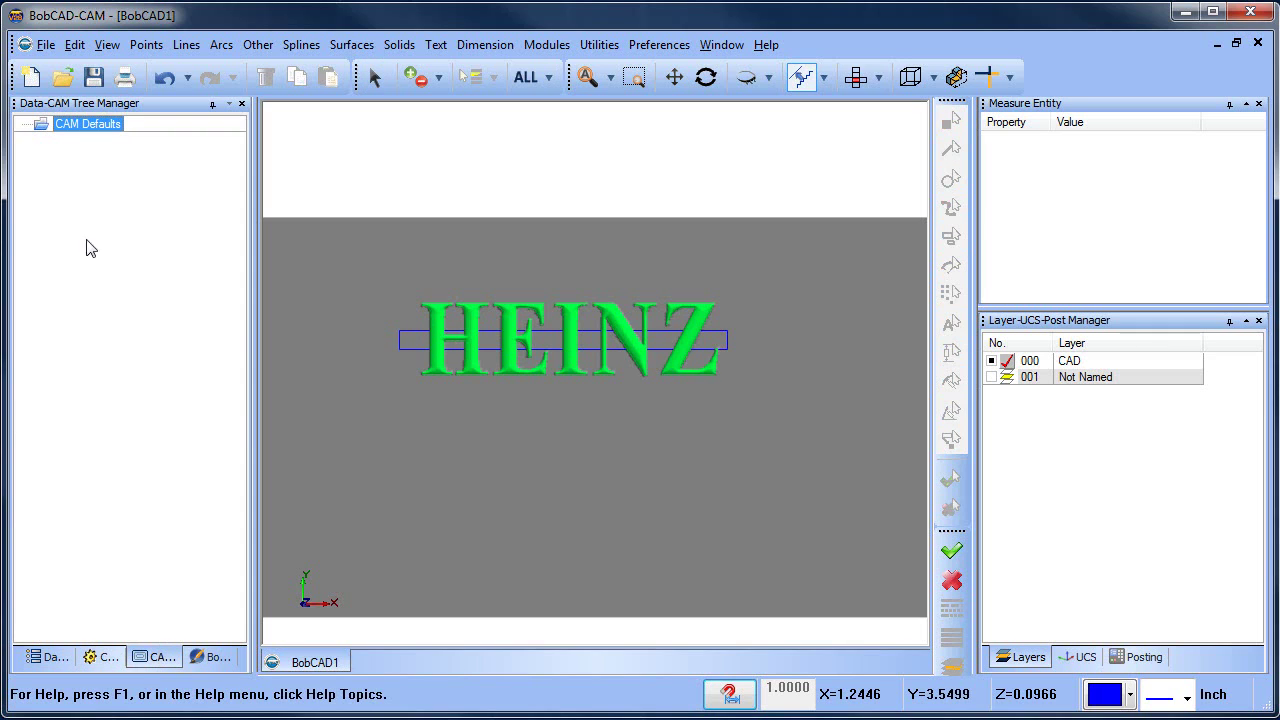
{"action": "left_click", "coordinate": [212, 657]}
{"action": "left_click", "coordinate": [44, 188]}
{"action": "right_click", "coordinate": [110, 193]}
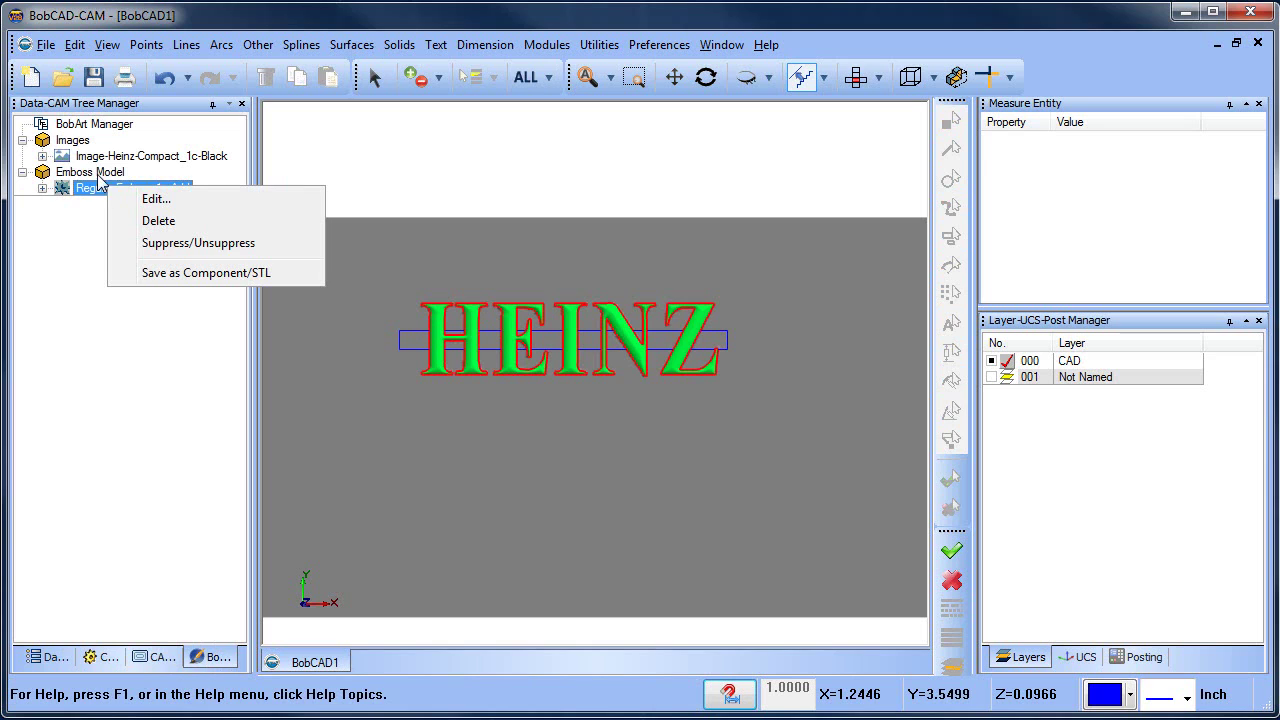
{"action": "right_click", "coordinate": [97, 172]}
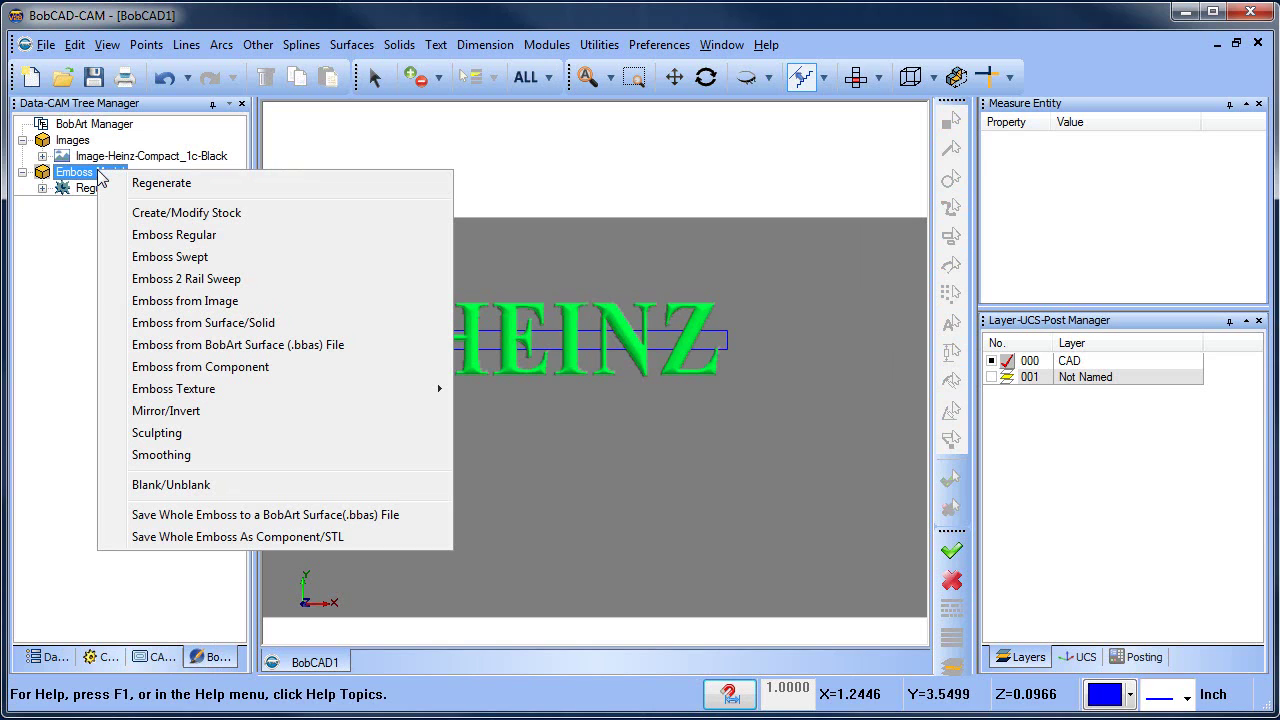
{"action": "left_click", "coordinate": [234, 244]}
Give the second emboss a Line cross section and a light violet-blue color, and create it.
{"action": "left_click", "coordinate": [469, 212]}
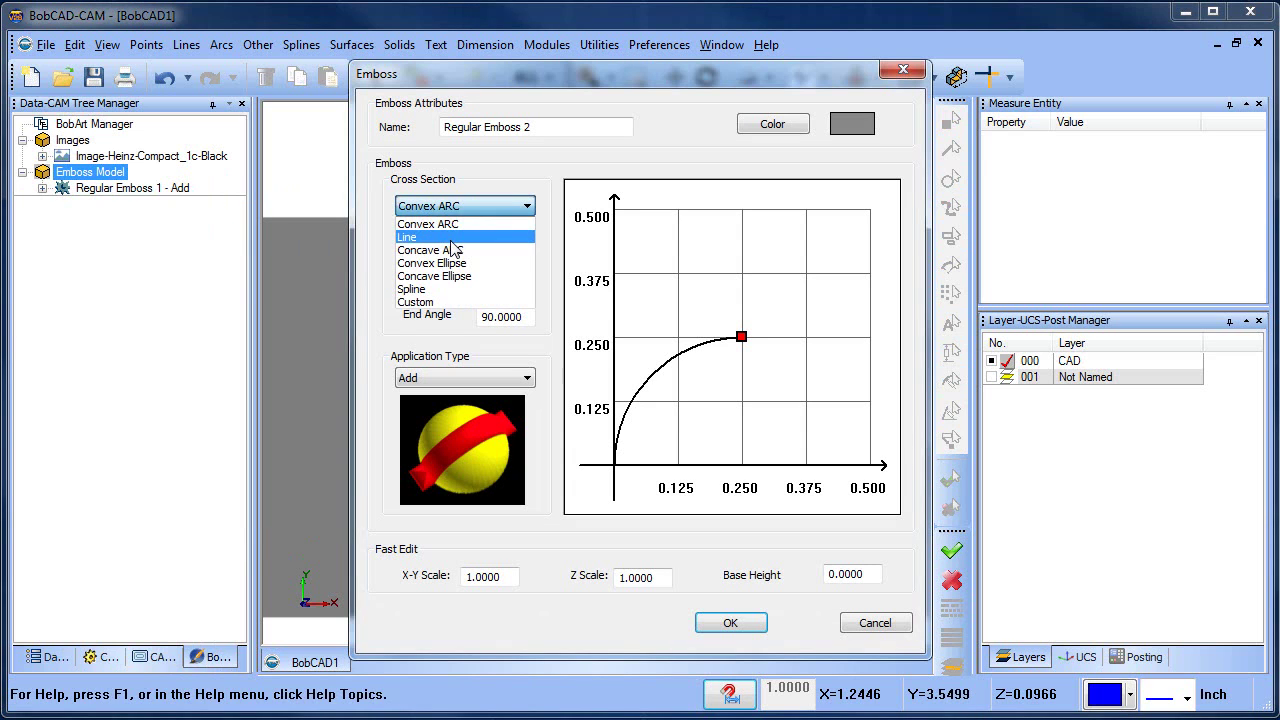
{"action": "left_click", "coordinate": [452, 236]}
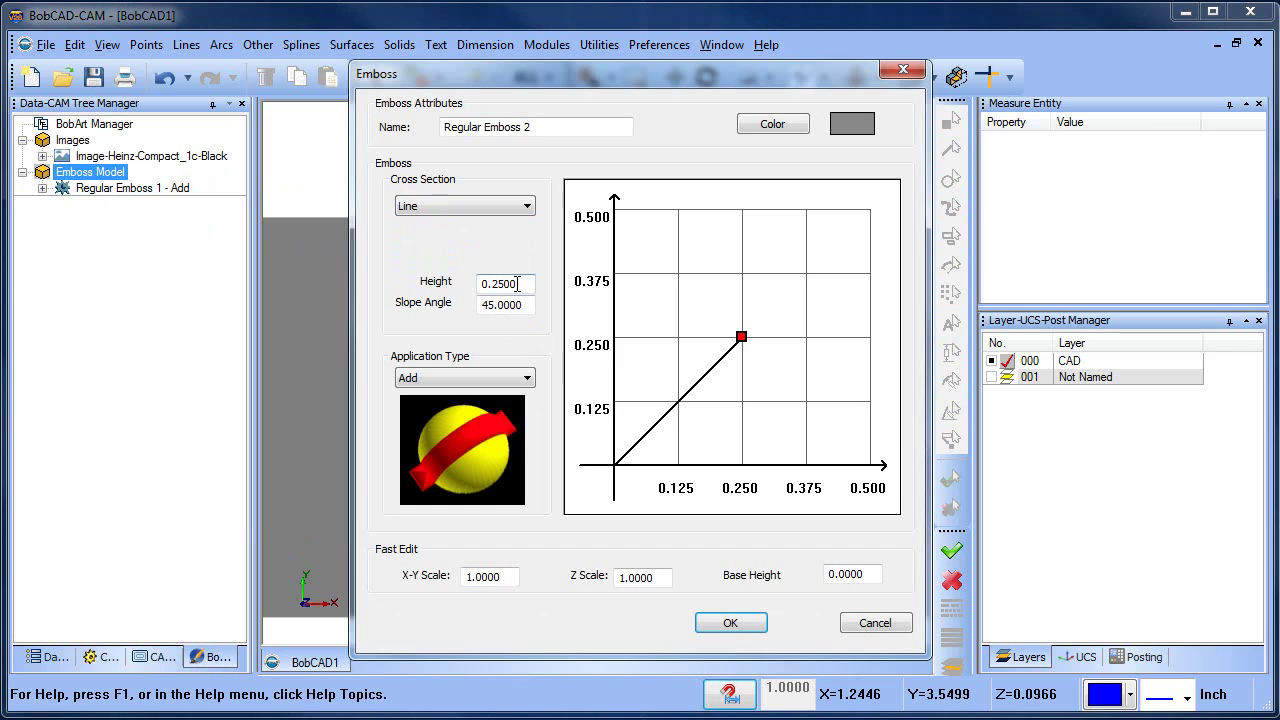
{"action": "left_click", "coordinate": [776, 126]}
{"action": "left_click", "coordinate": [678, 299]}
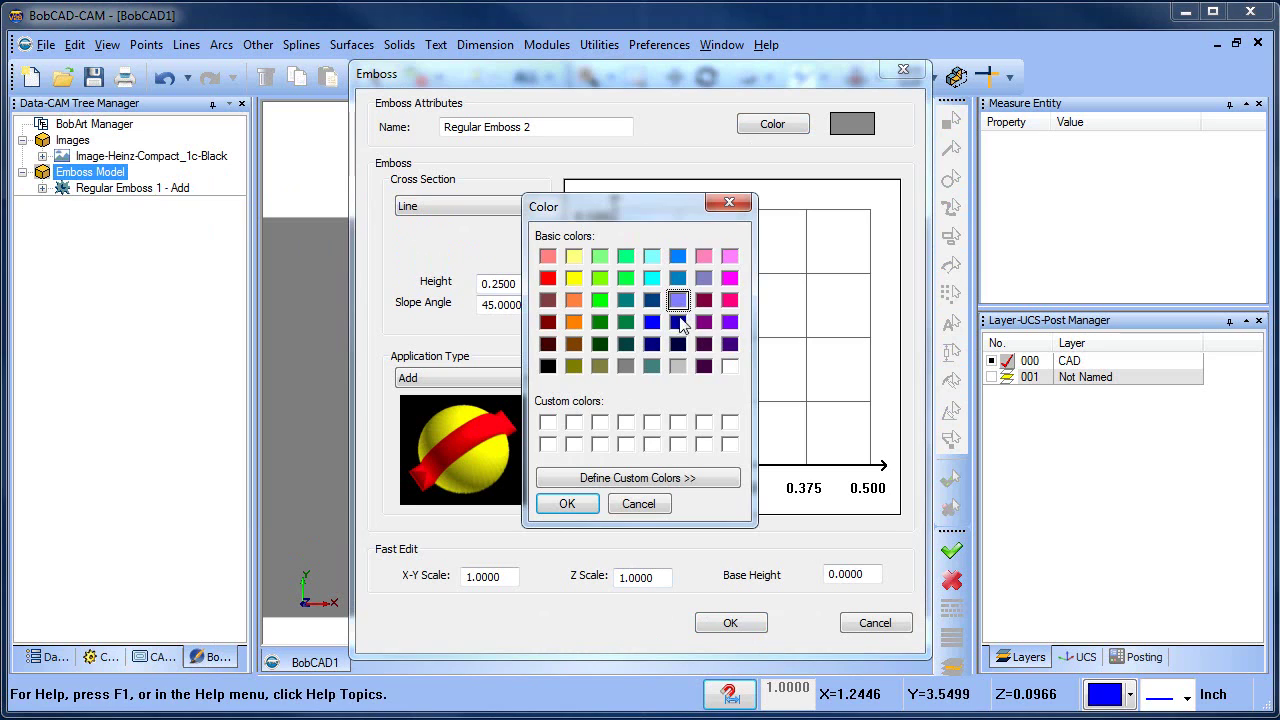
{"action": "left_click", "coordinate": [566, 503]}
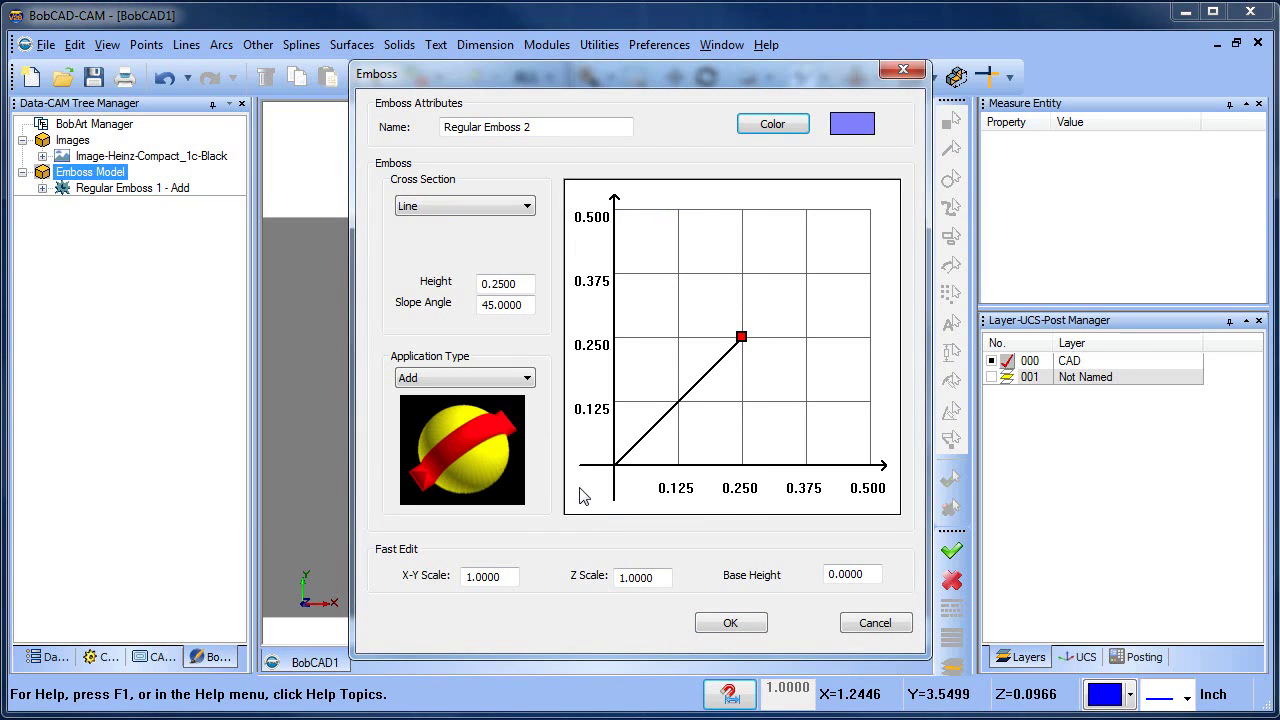
{"action": "left_click", "coordinate": [731, 623]}
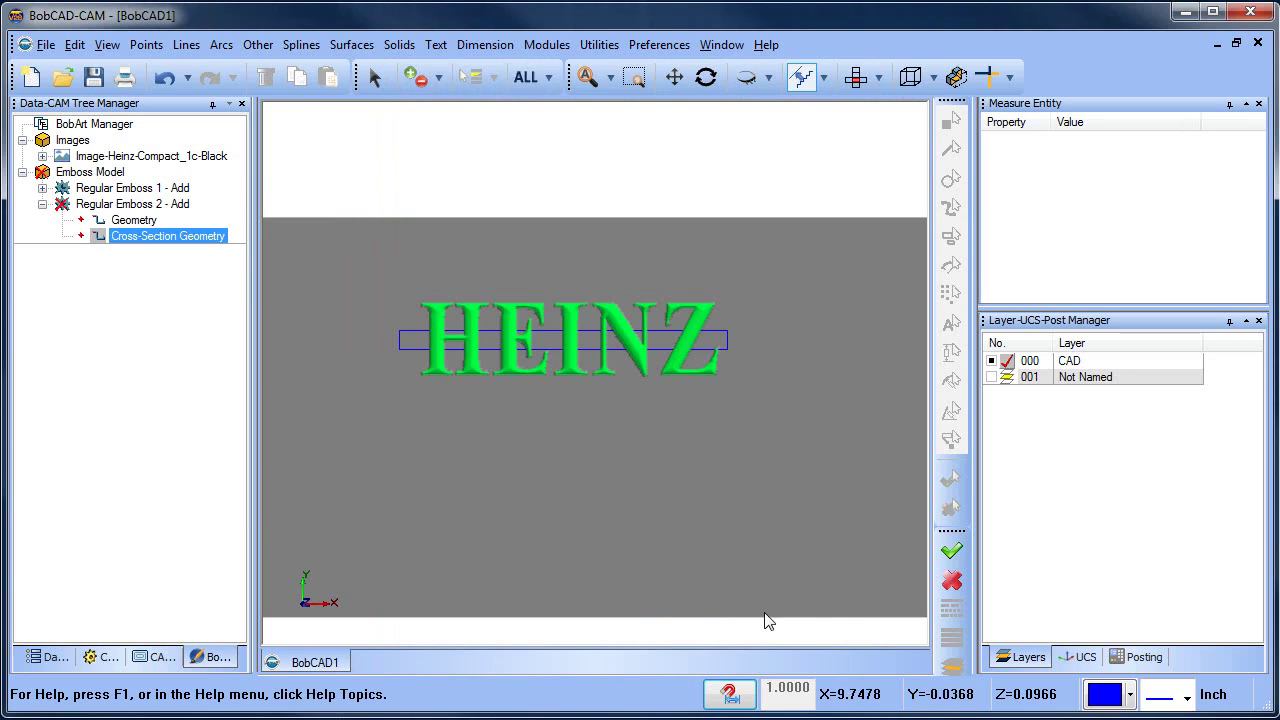
Assign the rectangle across HEINZ as the second emboss's geometry and regenerate the emboss model.
{"action": "right_click", "coordinate": [149, 230]}
{"action": "left_click", "coordinate": [197, 235]}
{"action": "left_click", "coordinate": [409, 337]}
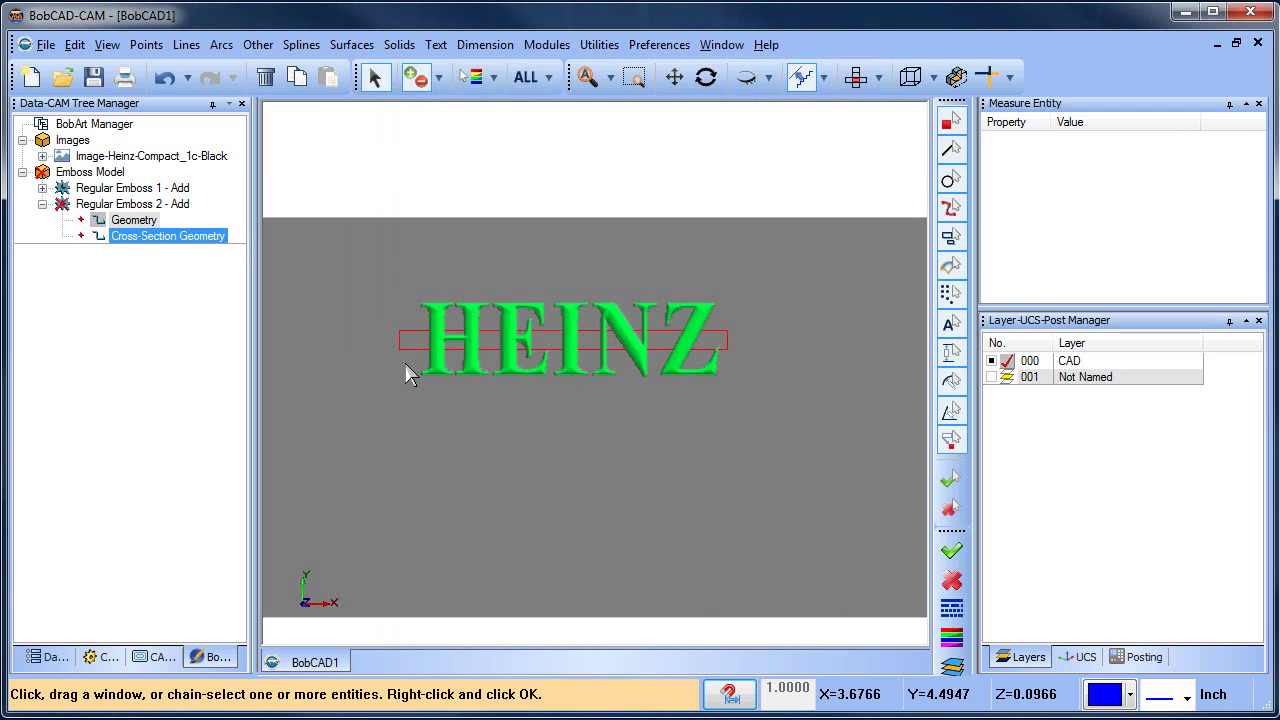
{"action": "right_click", "coordinate": [90, 172]}
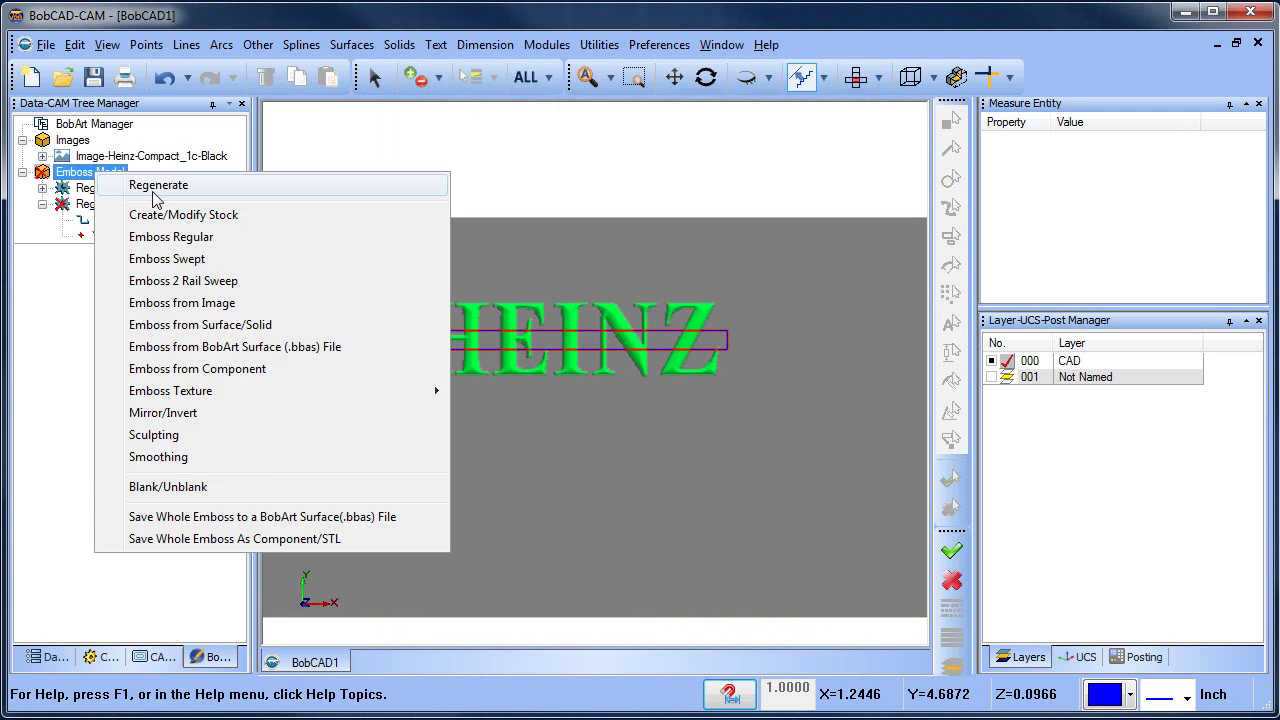
{"action": "left_click", "coordinate": [125, 181]}
{"action": "middle_click_drag", "start_coordinate": [700, 477], "coordinate": [651, 463]}
{"action": "scroll", "coordinate": [483, 449], "scroll_direction": "up", "scroll_amount": 5}
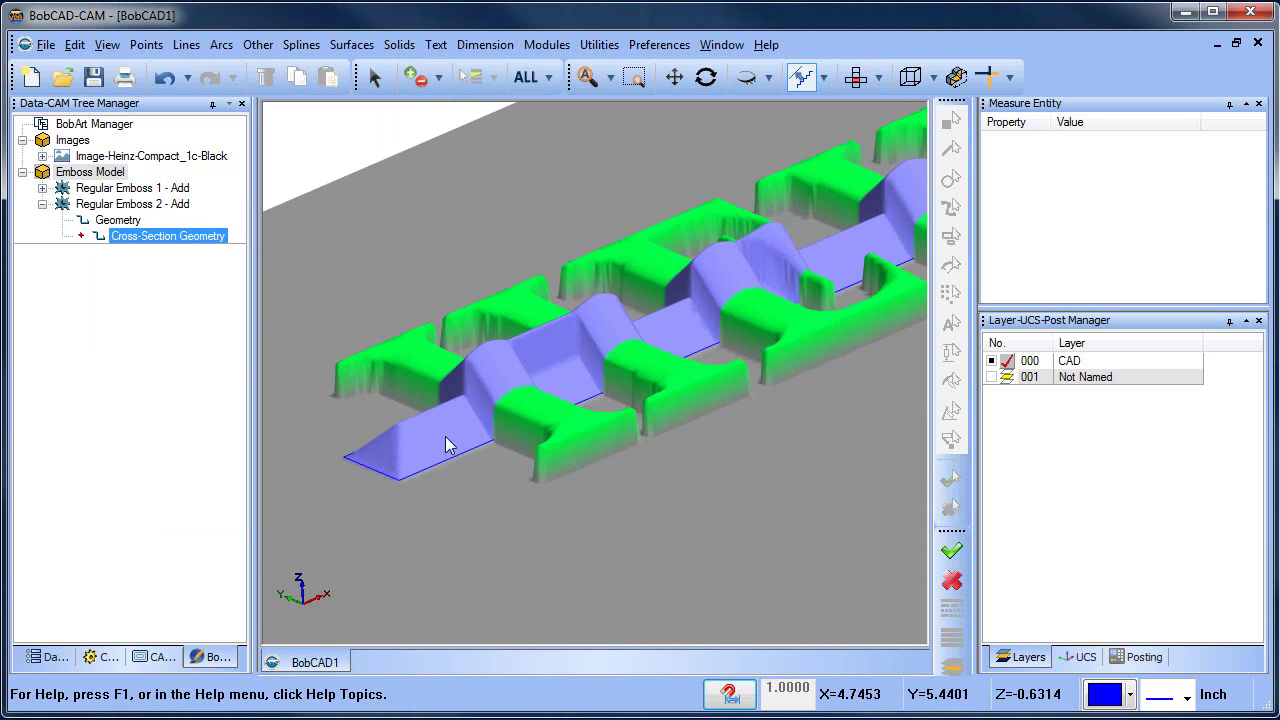
{"action": "scroll", "coordinate": [600, 386], "scroll_direction": "down", "scroll_amount": 3}
{"action": "middle_click_drag", "start_coordinate": [600, 386], "coordinate": [737, 405]}
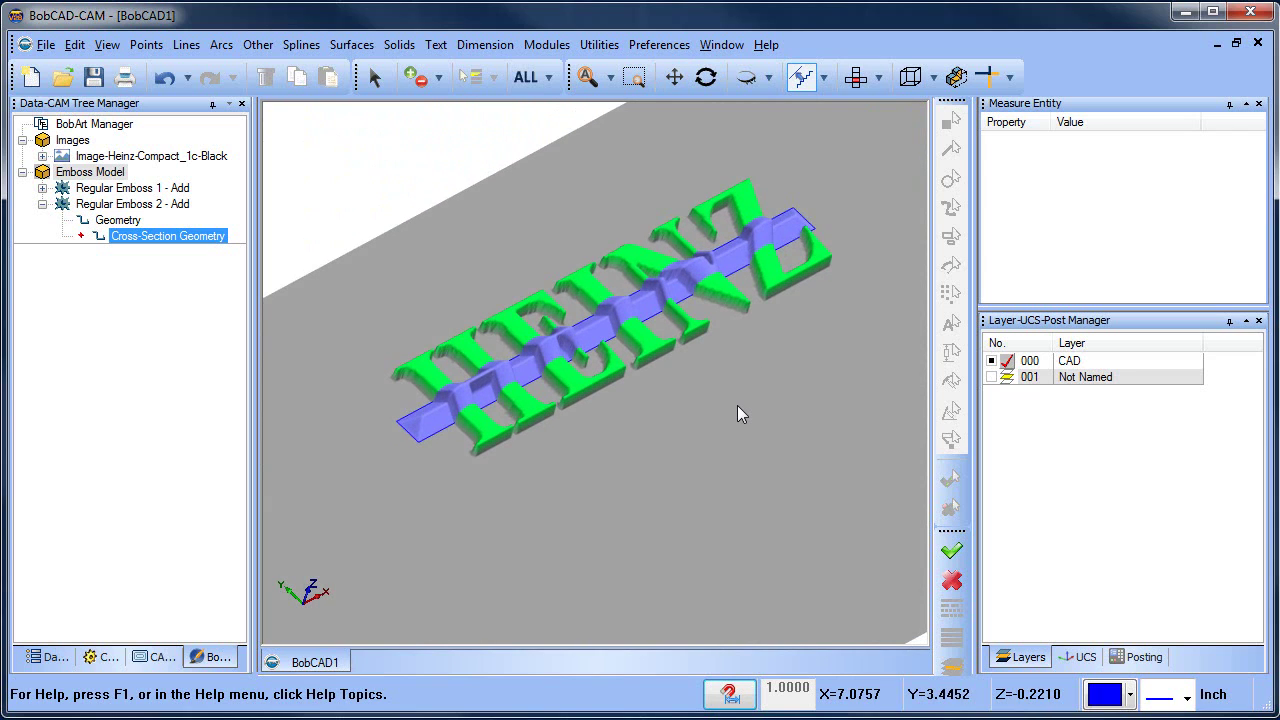
Change the second regular emboss's application type to Merge High and accept the edit.
{"action": "left_click", "coordinate": [130, 204]}
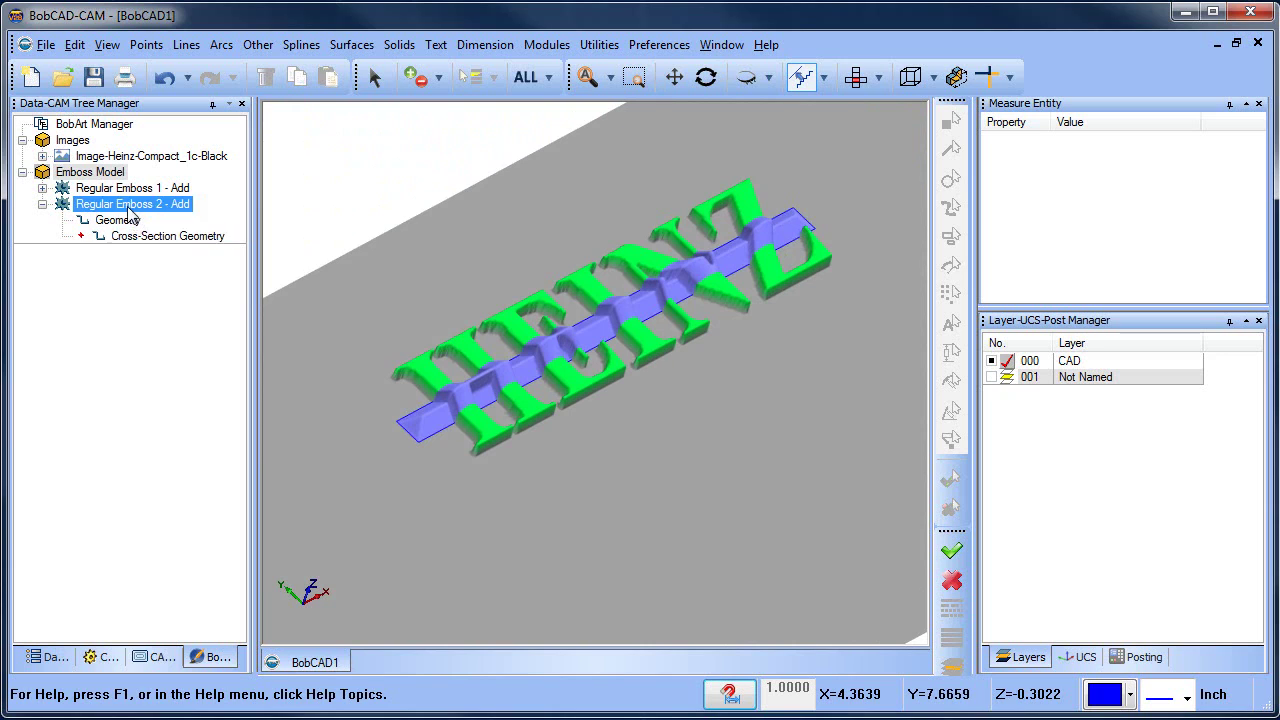
{"action": "right_click", "coordinate": [130, 204]}
{"action": "left_click", "coordinate": [240, 220]}
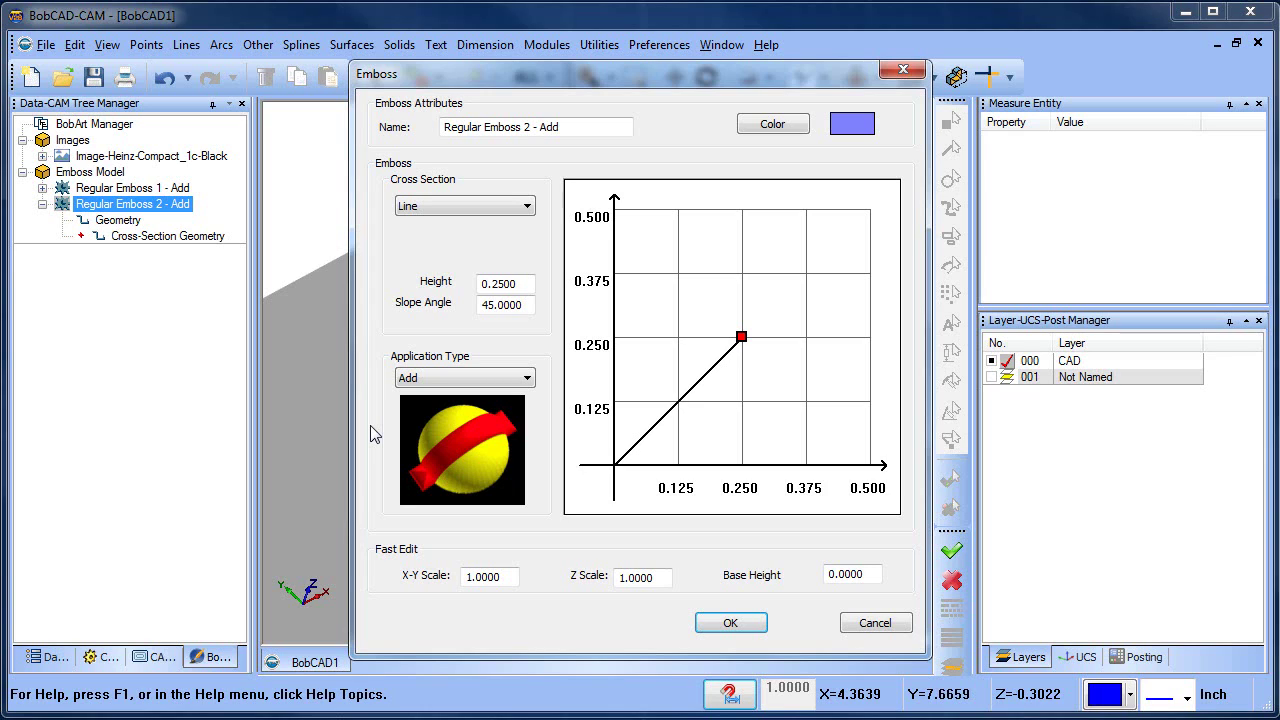
{"action": "left_click", "coordinate": [445, 378]}
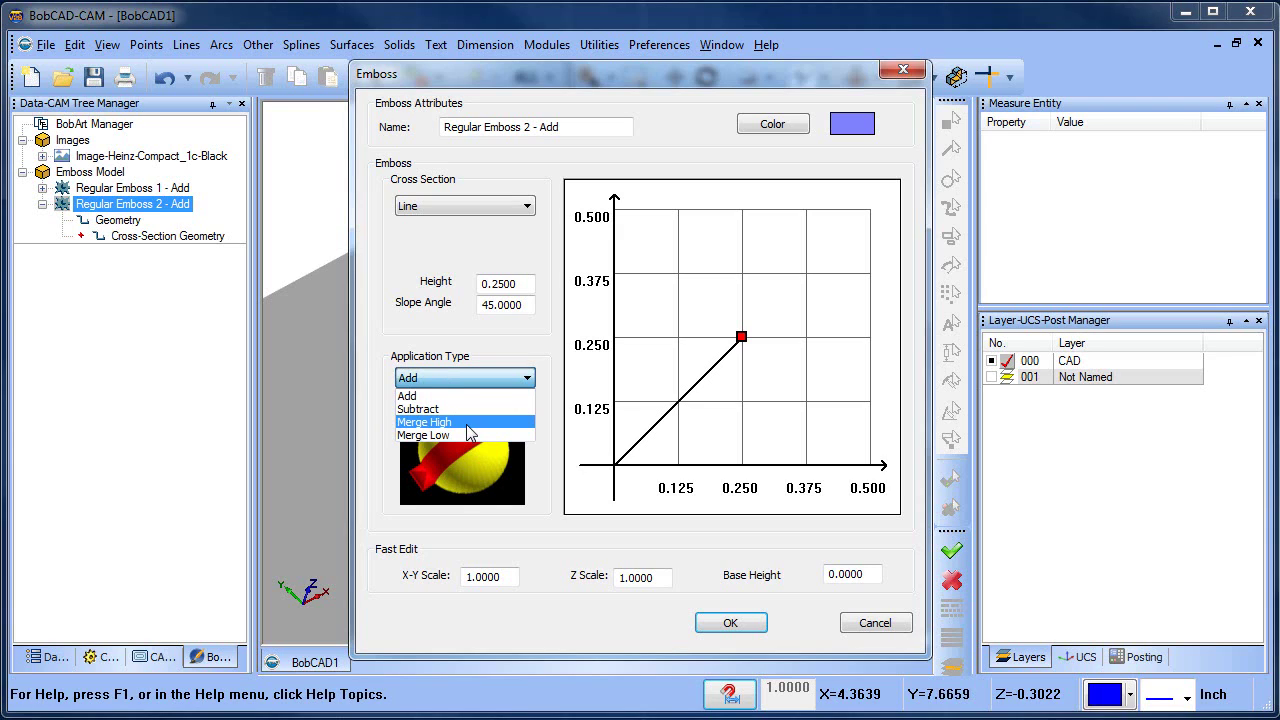
{"action": "left_click", "coordinate": [466, 423]}
{"action": "left_click", "coordinate": [472, 386]}
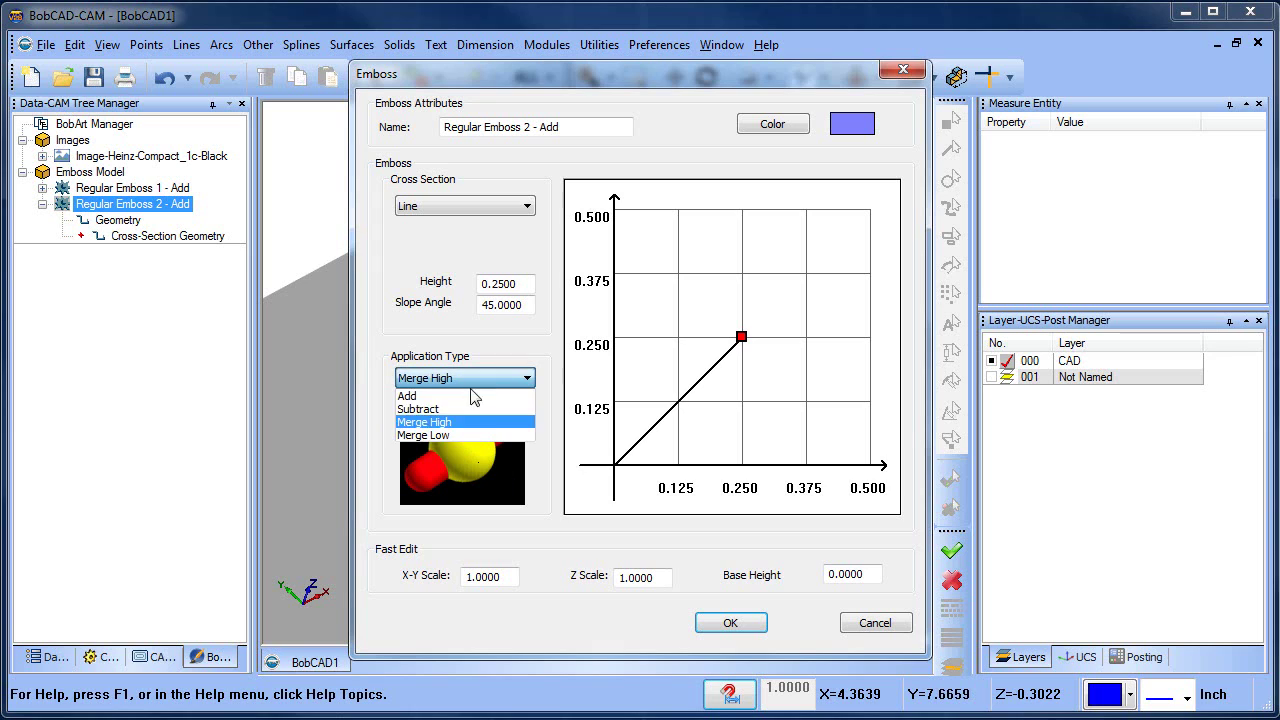
{"action": "left_click", "coordinate": [473, 424]}
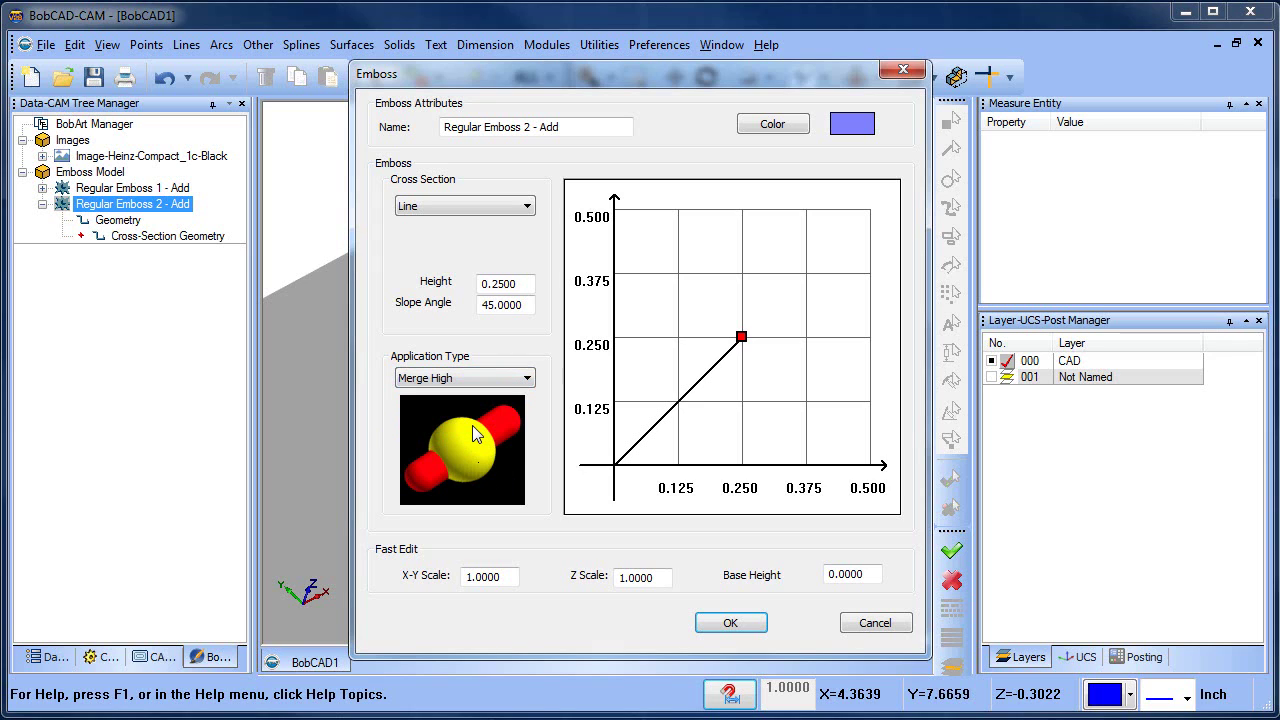
{"action": "left_click", "coordinate": [730, 625]}
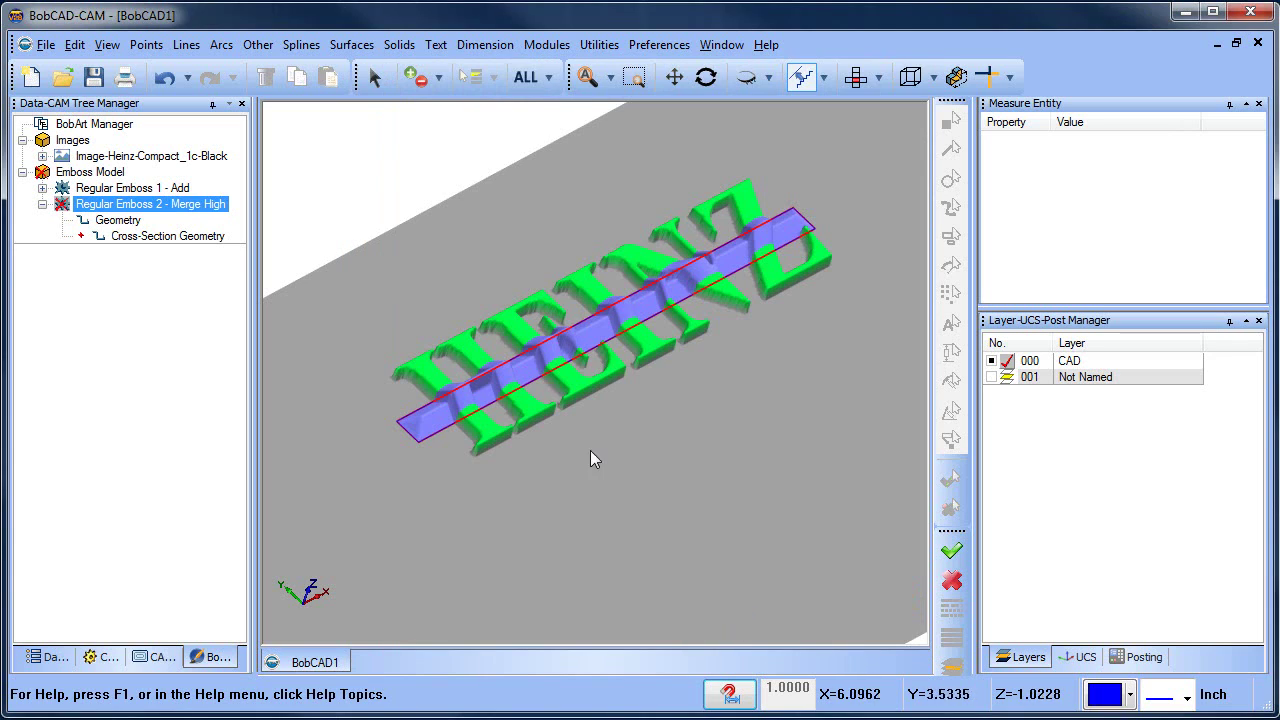
Regenerate the emboss model and inspect how the bar meets the HEINZ letters.
{"action": "right_click", "coordinate": [82, 172]}
{"action": "left_click", "coordinate": [200, 192]}
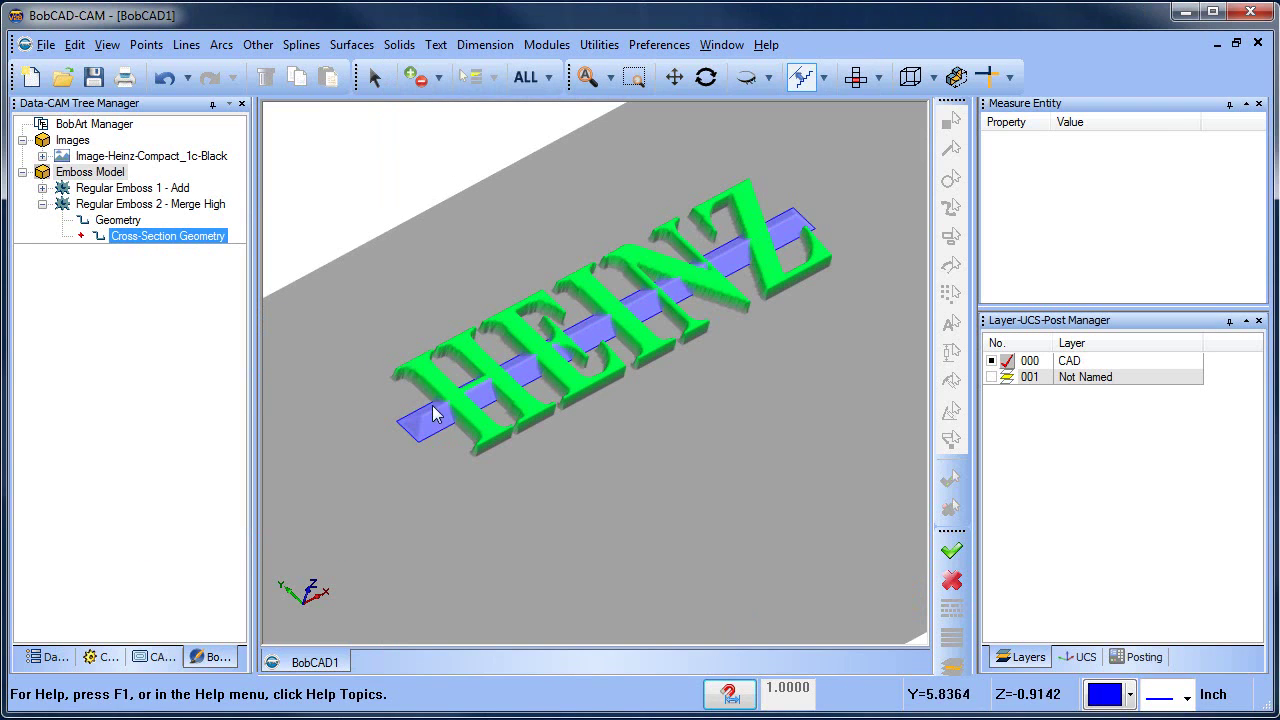
{"action": "scroll", "coordinate": [551, 369], "scroll_direction": "up", "scroll_amount": 5}
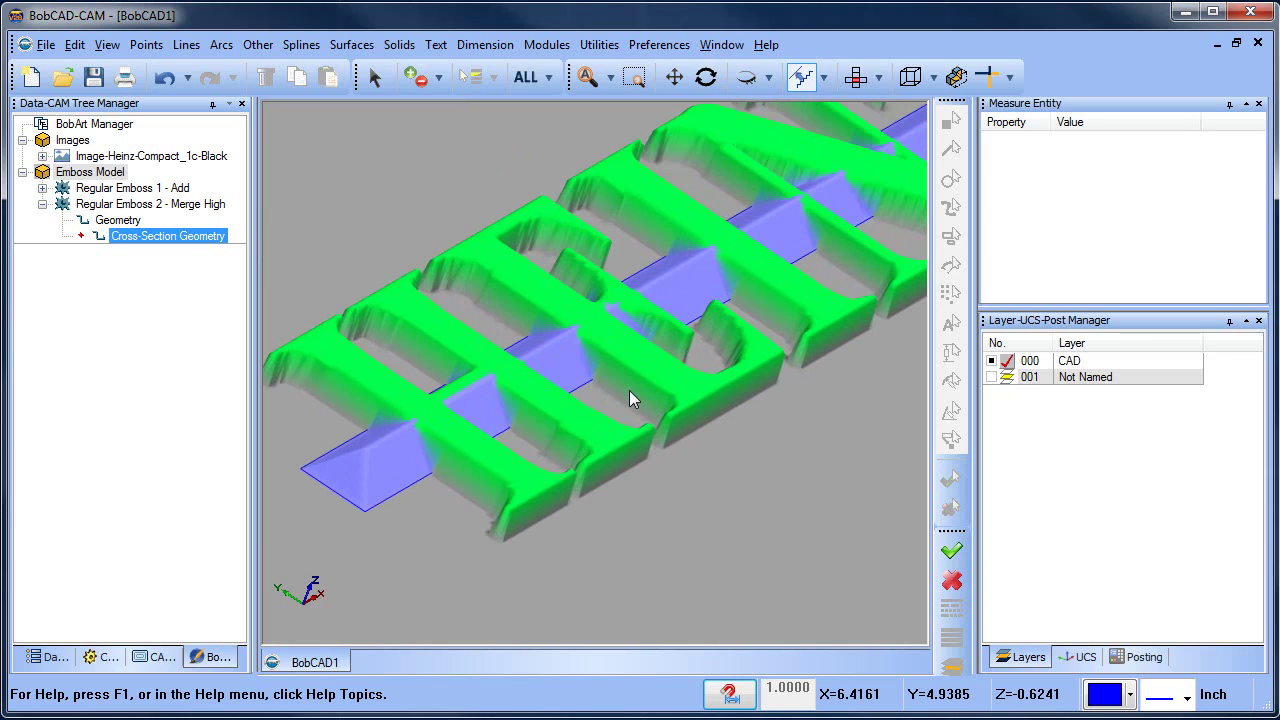
{"action": "scroll", "coordinate": [658, 363], "scroll_direction": "down", "scroll_amount": 5}
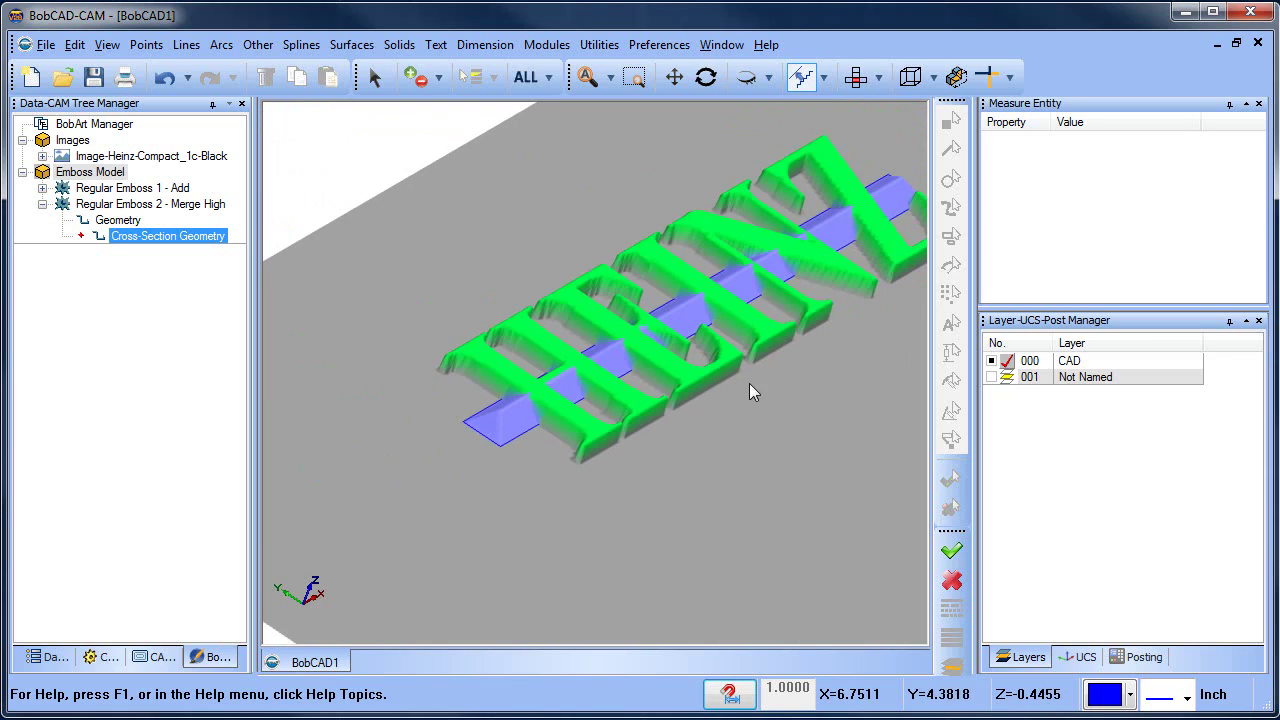
{"action": "middle_click_drag", "start_coordinate": [619, 437], "coordinate": [697, 471]}
{"action": "scroll", "coordinate": [693, 413], "scroll_direction": "down", "scroll_amount": 3}
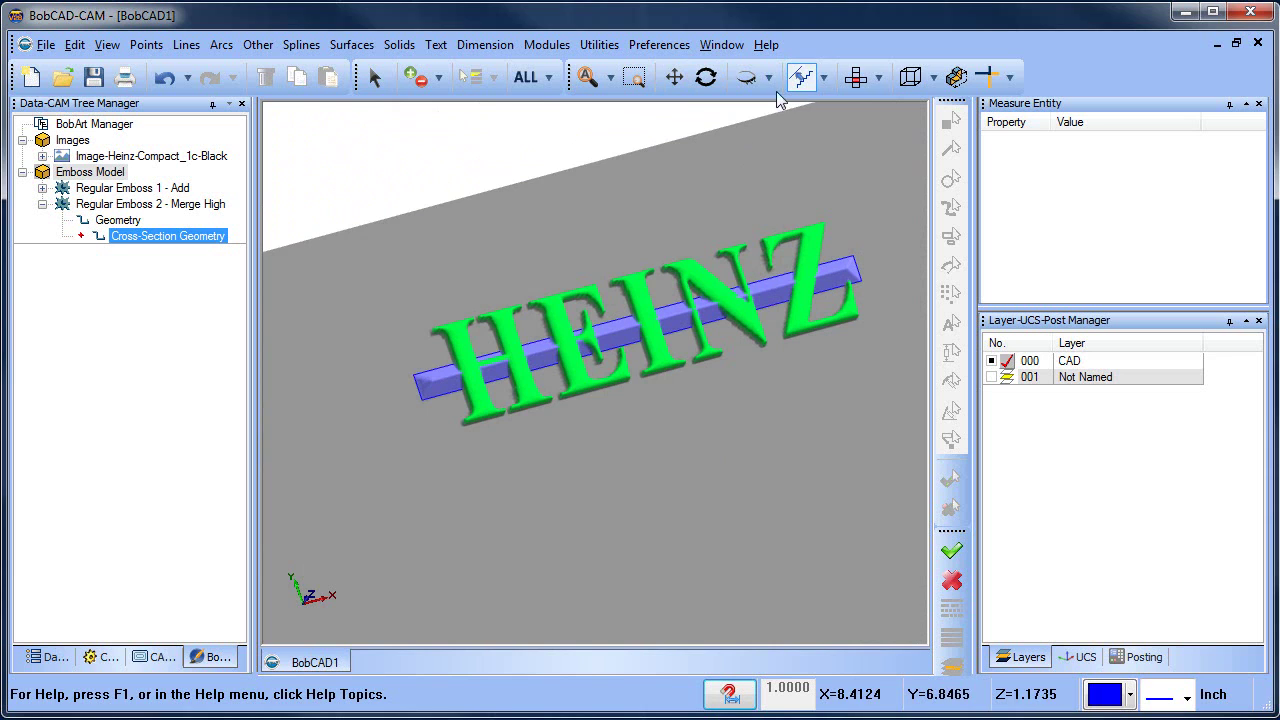
Return to the top view and show layer 001 with the logo outlines.
{"action": "left_click", "coordinate": [855, 77]}
{"action": "left_click", "coordinate": [991, 377]}
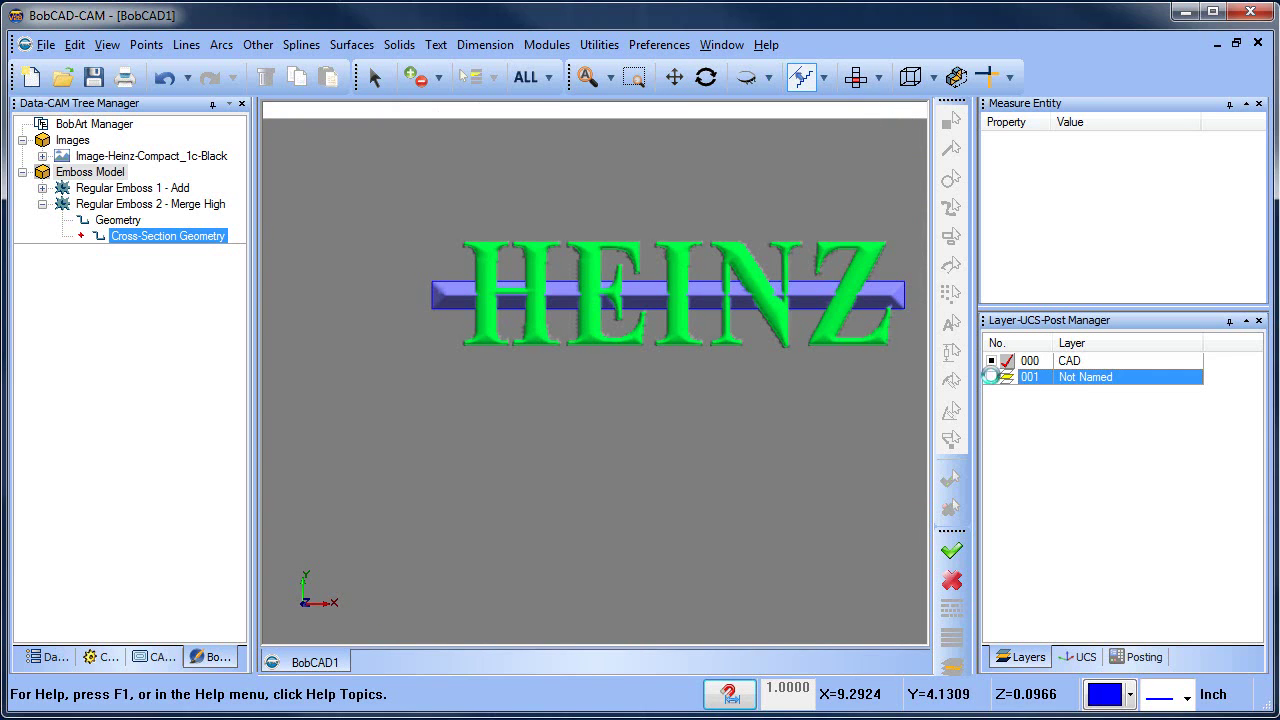
{"action": "scroll", "coordinate": [668, 418], "scroll_direction": "down", "scroll_amount": 2}
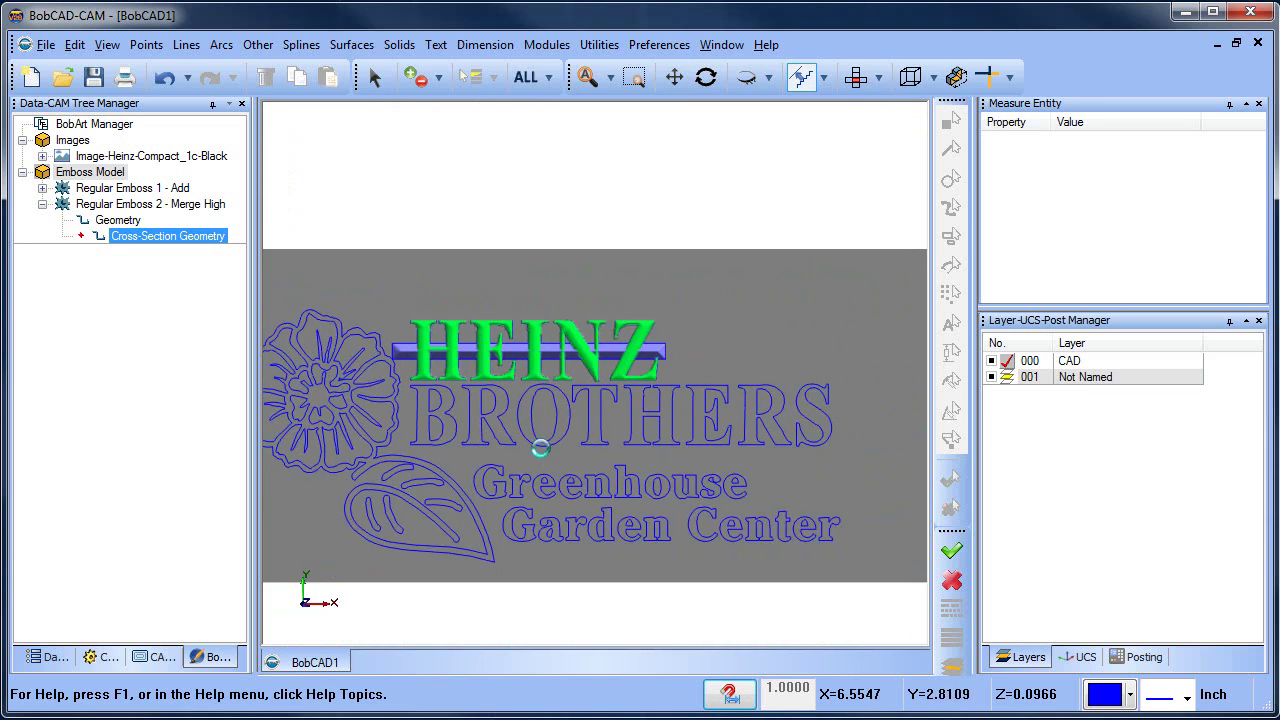
Reselect the first emboss's geometry to add every letter outline of BROTHERS to it.
{"action": "left_click", "coordinate": [110, 188]}
{"action": "right_click", "coordinate": [100, 220]}
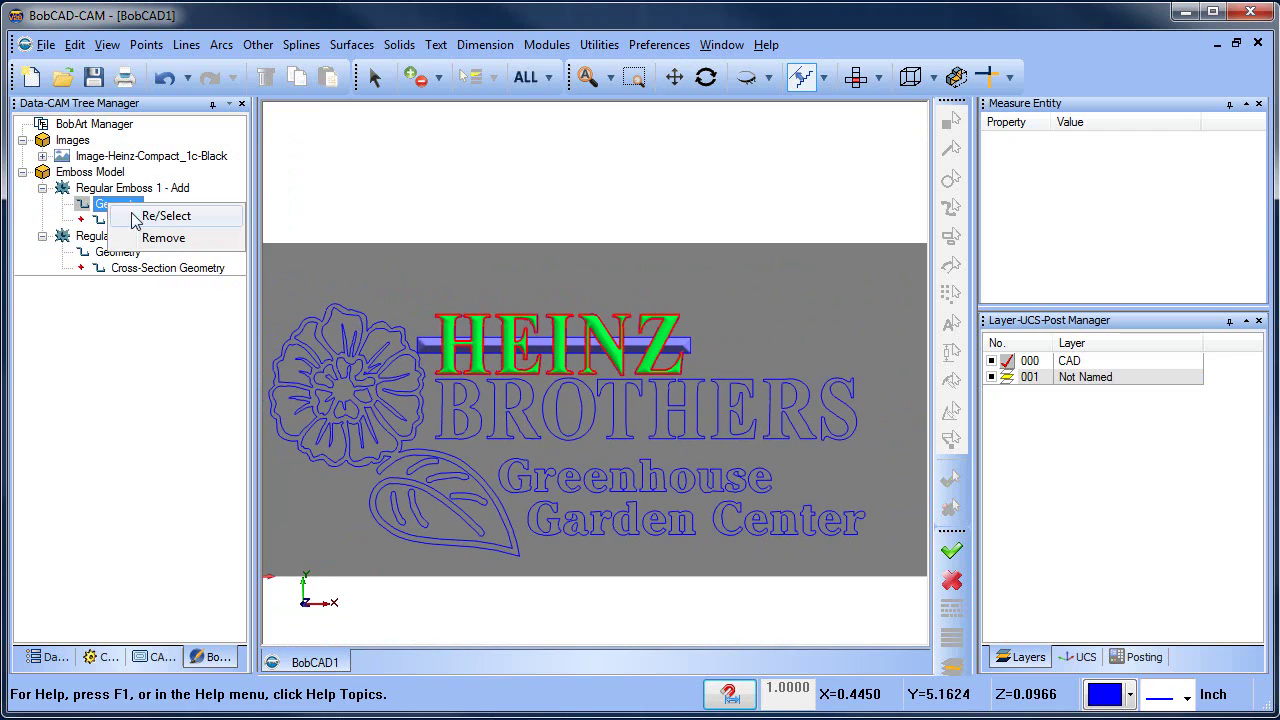
{"action": "left_click", "coordinate": [150, 217]}
{"action": "left_click", "coordinate": [462, 412]}
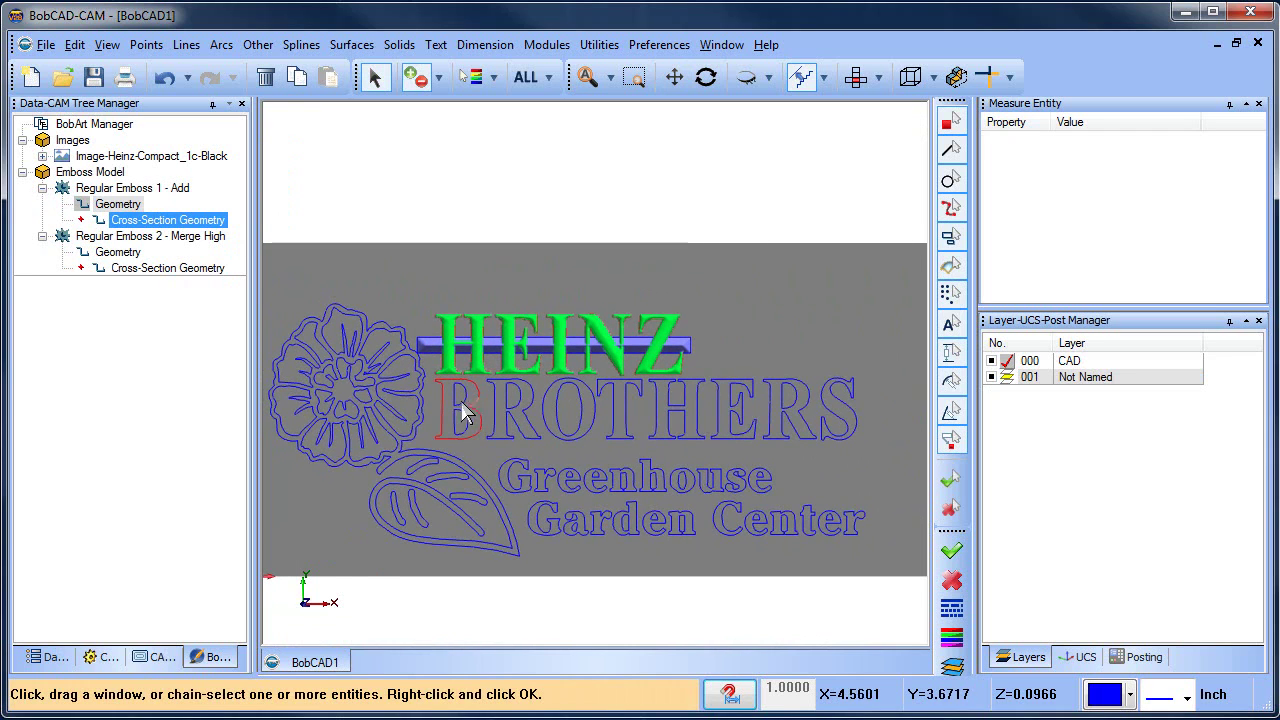
{"action": "left_click", "coordinate": [515, 415]}
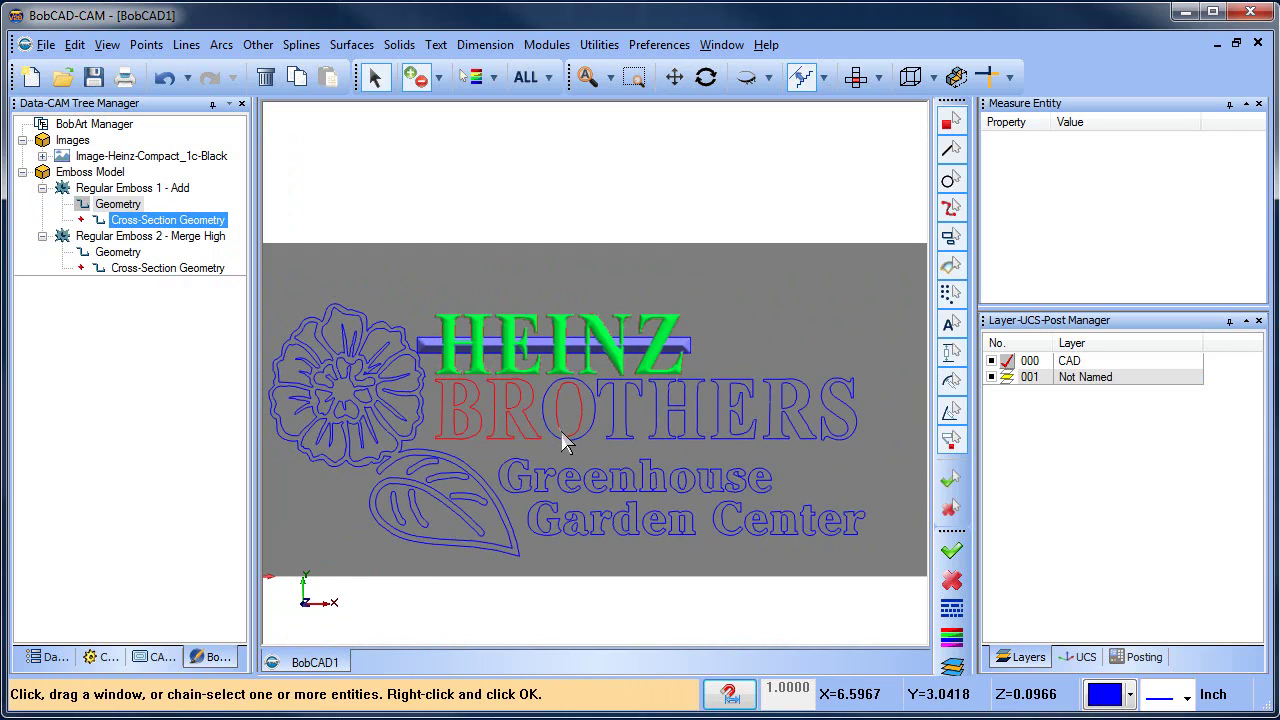
{"action": "left_click", "coordinate": [556, 448]}
{"action": "left_click", "coordinate": [616, 448]}
{"action": "left_click", "coordinate": [668, 449]}
{"action": "left_click", "coordinate": [728, 442]}
{"action": "left_click", "coordinate": [800, 443]}
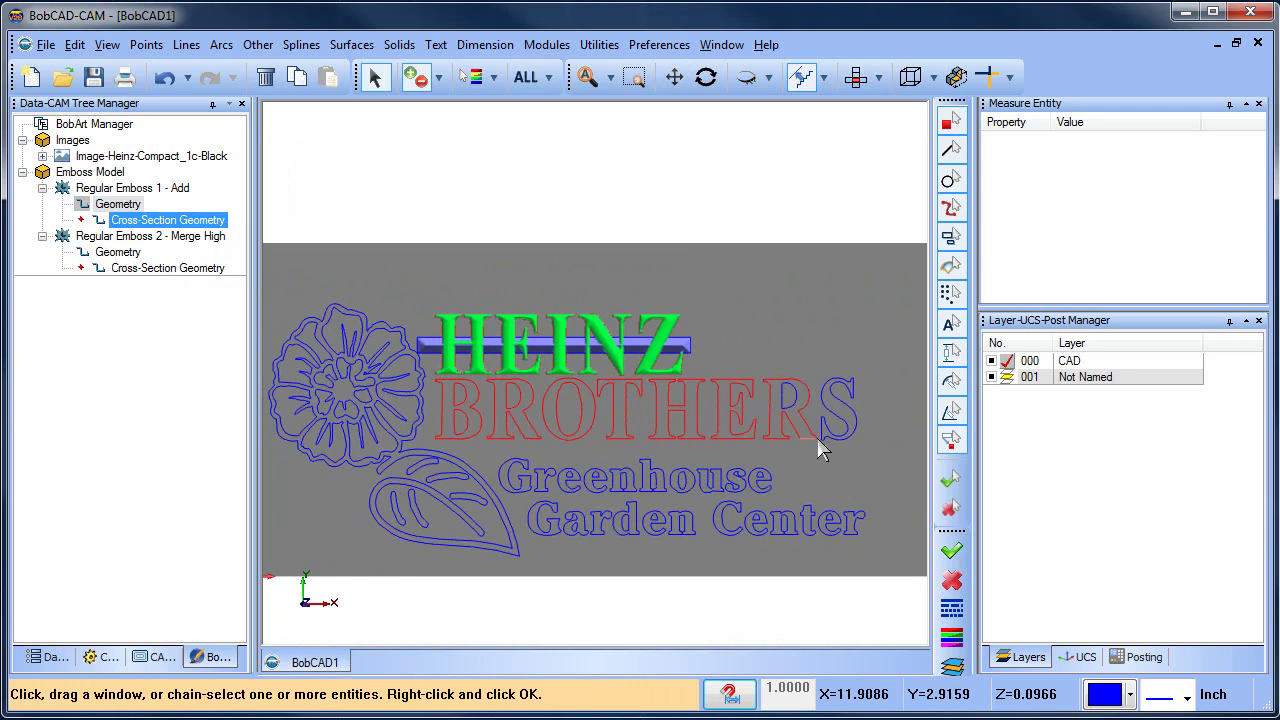
{"action": "left_click", "coordinate": [828, 445]}
{"action": "key", "text": "Return"}
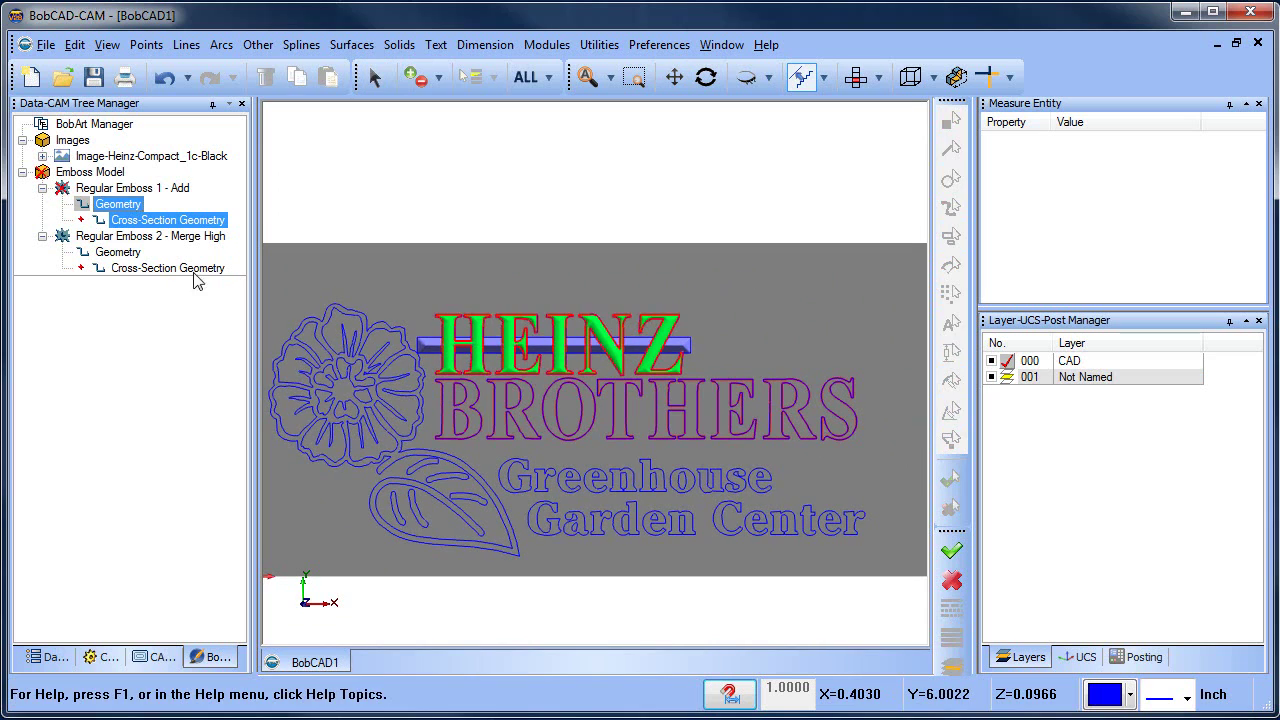
Regenerate the emboss model with the added lettering and hide layer 001.
{"action": "right_click", "coordinate": [96, 174]}
{"action": "left_click", "coordinate": [160, 190]}
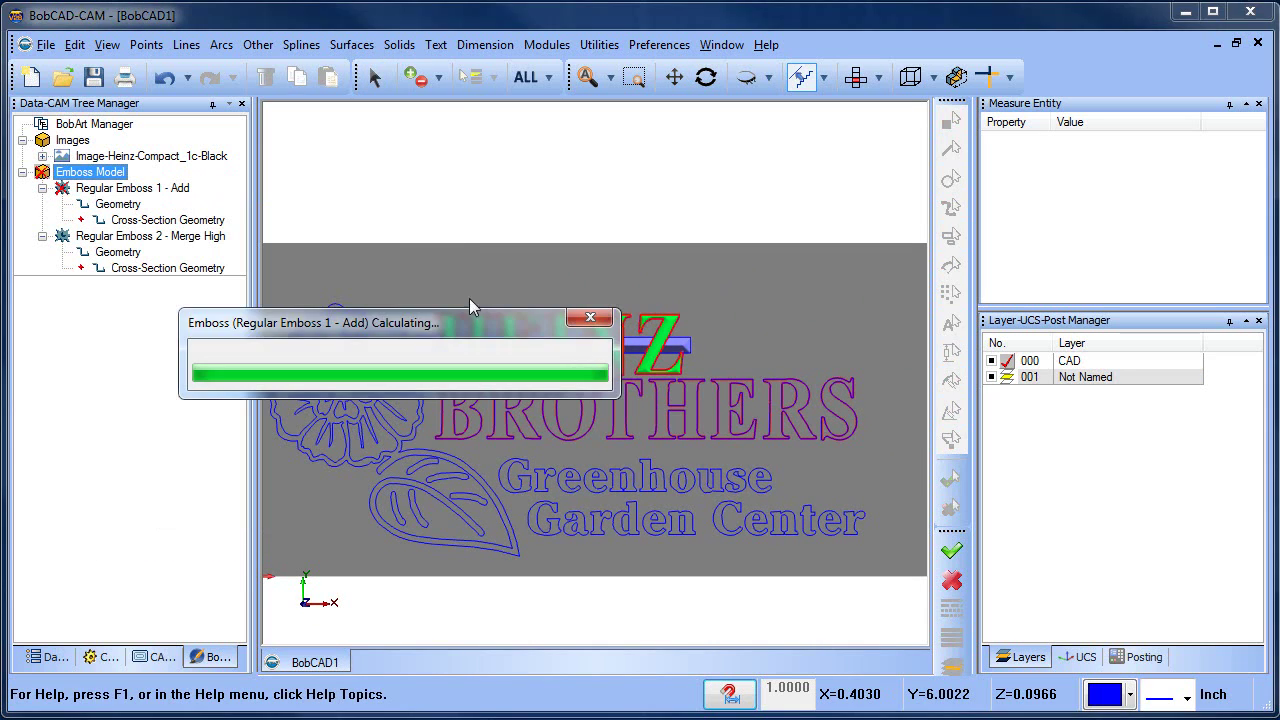
{"action": "left_click", "coordinate": [991, 377]}
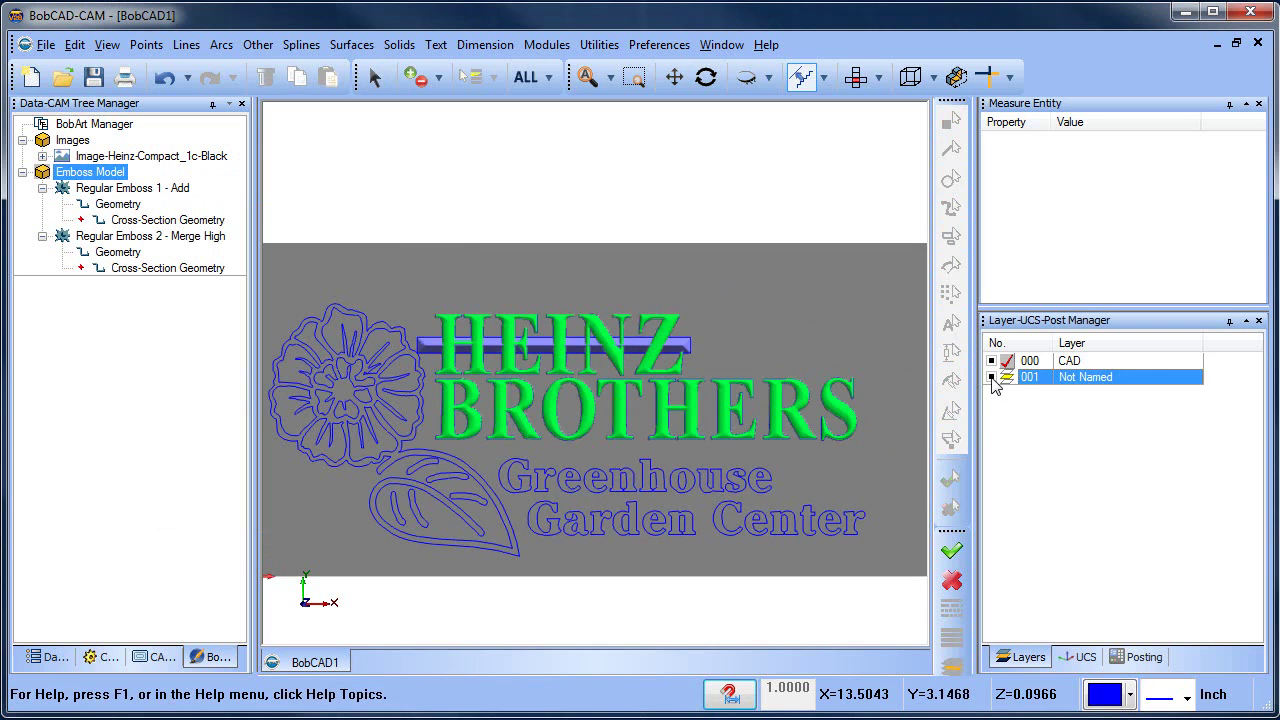
{"action": "scroll", "coordinate": [628, 448], "scroll_direction": "down", "scroll_amount": 2}
{"action": "scroll", "coordinate": [624, 448], "scroll_direction": "up", "scroll_amount": 1}
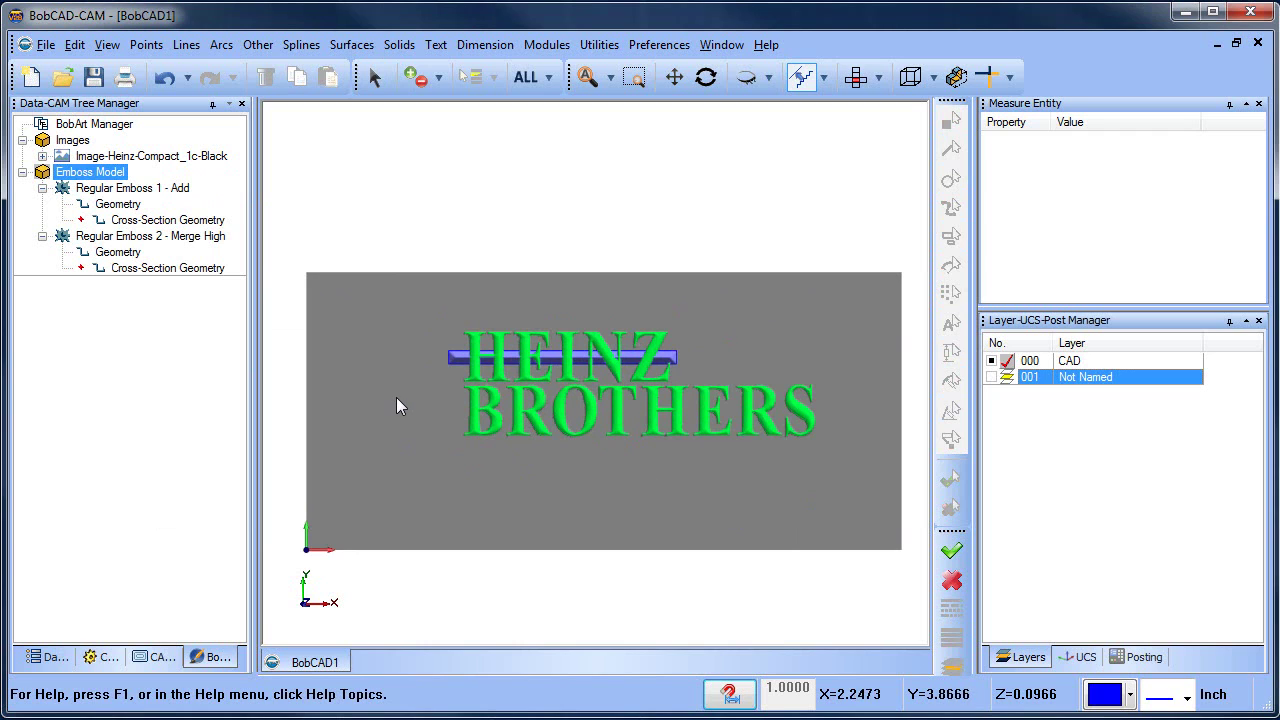
{"action": "scroll", "coordinate": [416, 401], "scroll_direction": "up", "scroll_amount": 2}
{"action": "middle_click_drag", "start_coordinate": [573, 443], "coordinate": [506, 457]}
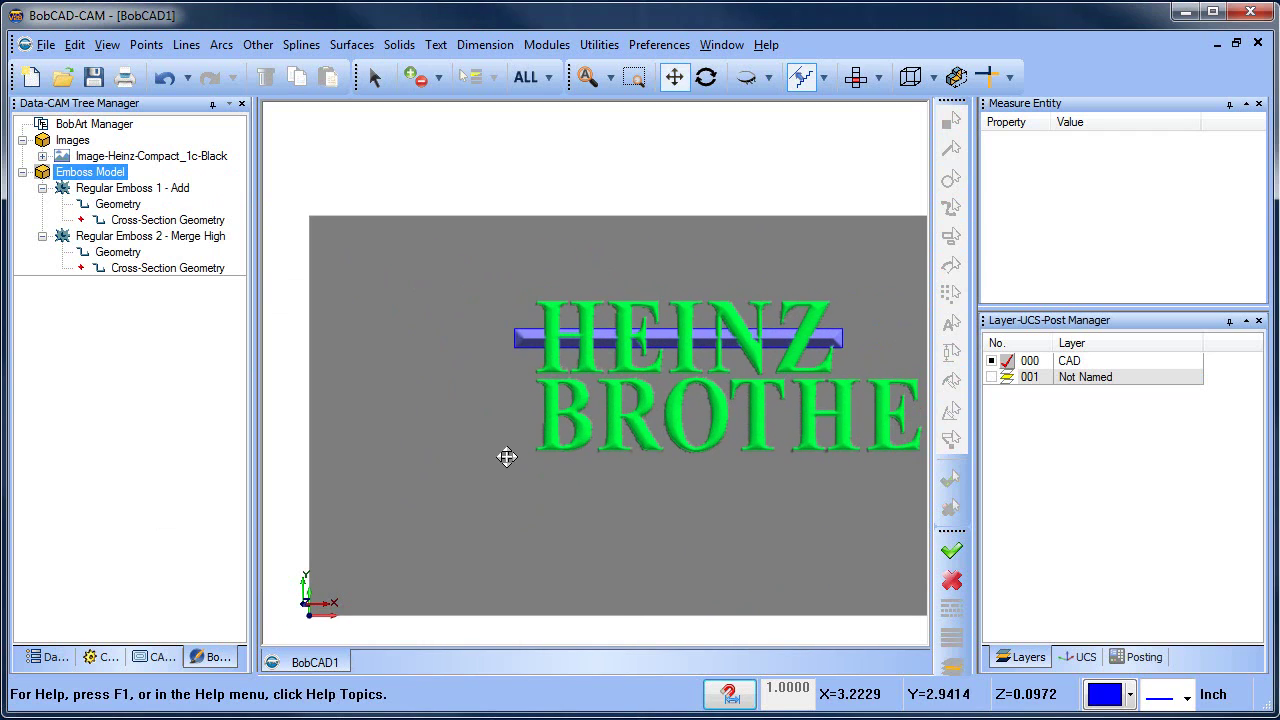
Collapse both regular embosses in the tree and blank the emboss model.
{"action": "left_click", "coordinate": [118, 204]}
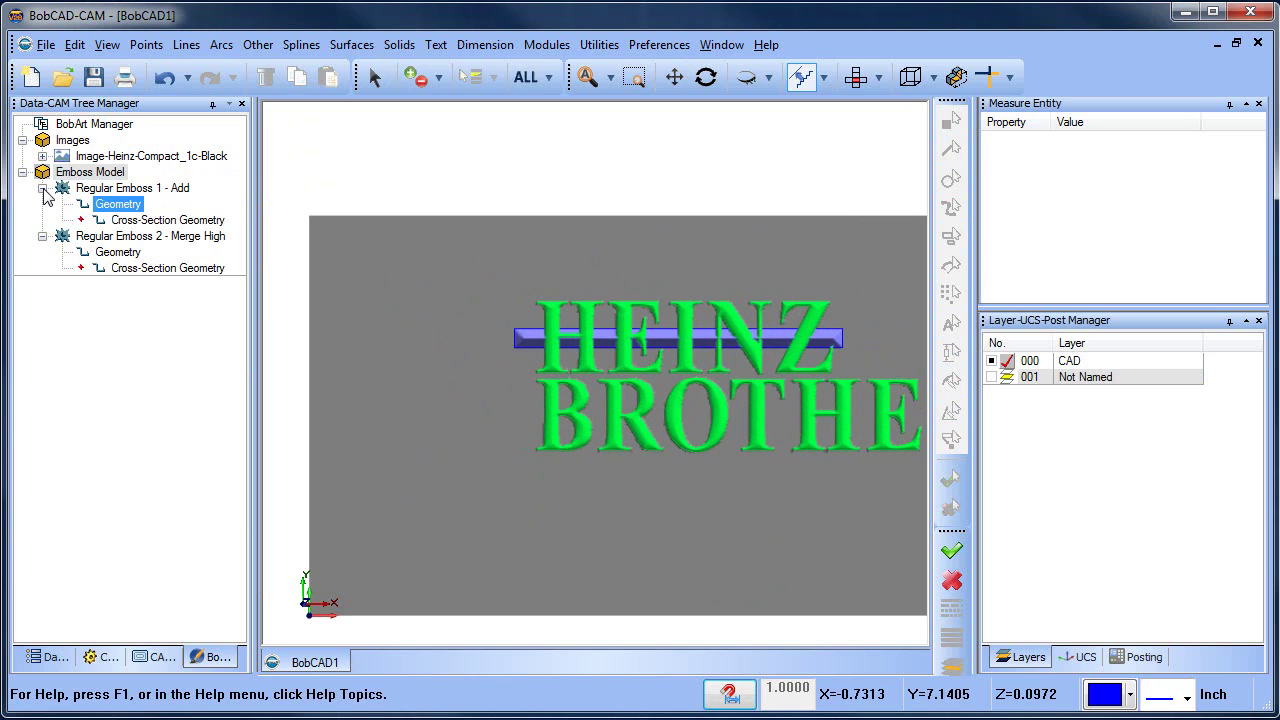
{"action": "left_click", "coordinate": [42, 188]}
{"action": "left_click", "coordinate": [42, 204]}
{"action": "right_click", "coordinate": [462, 172]}
{"action": "left_click", "coordinate": [542, 200]}
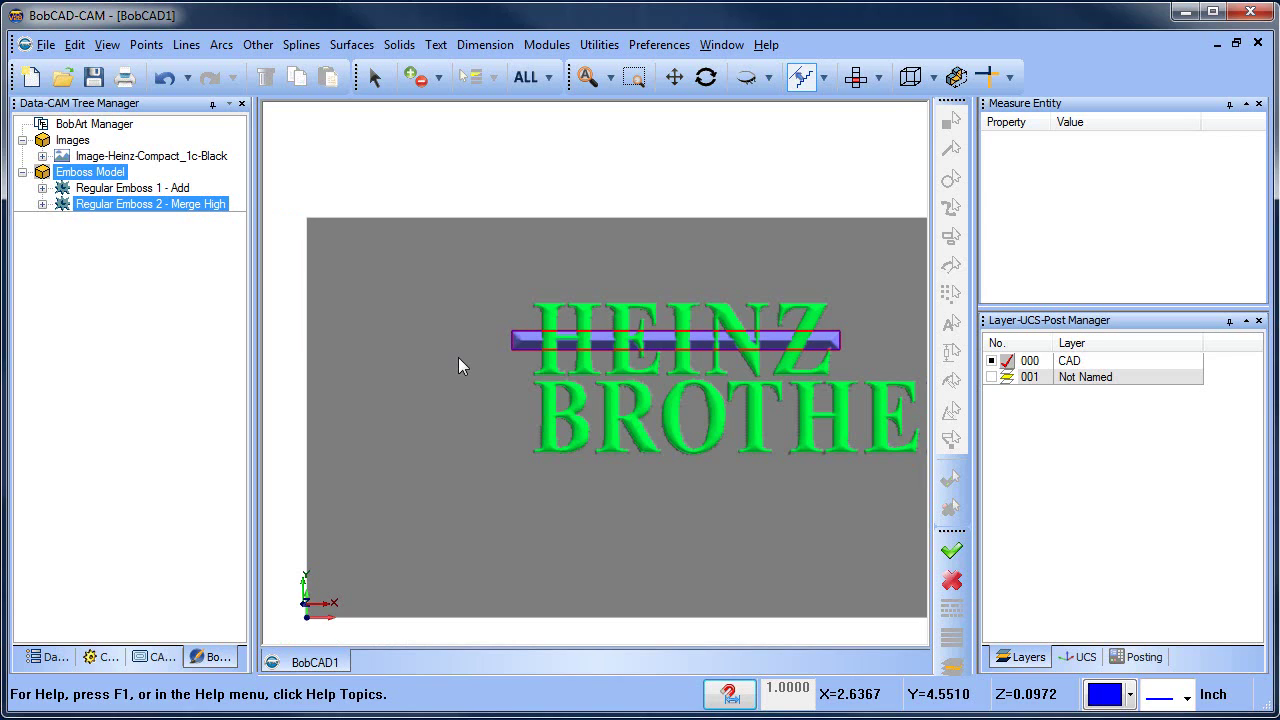
Draw a five-point fit spline bowing to the left, beside the rectangle's left end, as one edge of a leaf-like shape.
{"action": "left_click", "coordinate": [220, 45]}
{"action": "mouse_move", "coordinate": [301, 45]}
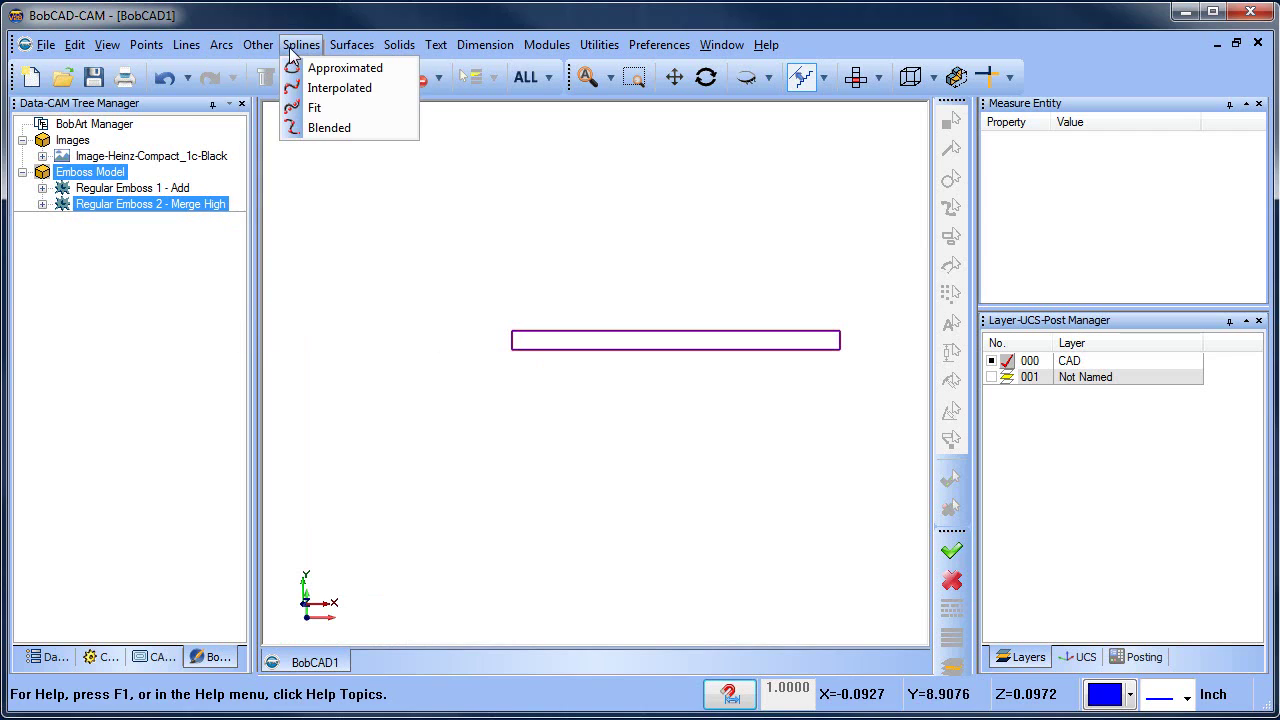
{"action": "left_click", "coordinate": [325, 108]}
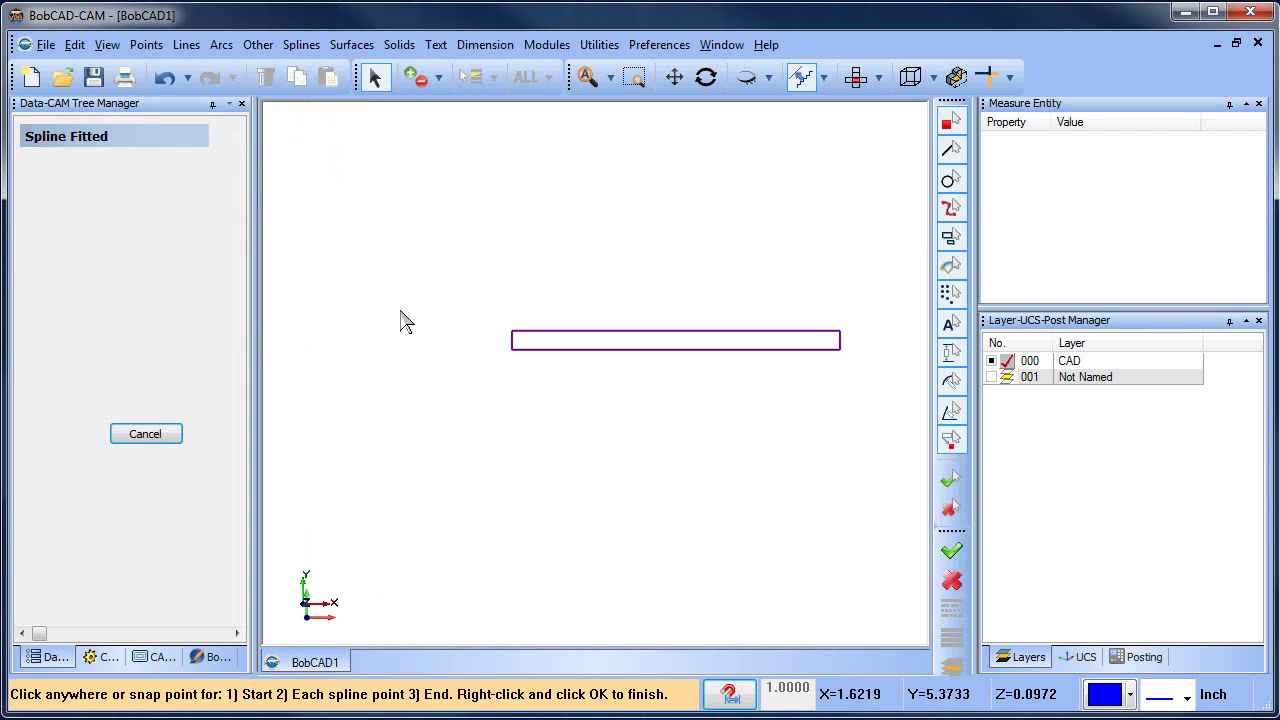
{"action": "left_click", "coordinate": [427, 289]}
{"action": "left_click", "coordinate": [396, 326]}
{"action": "left_click", "coordinate": [396, 395]}
{"action": "left_click", "coordinate": [424, 446]}
{"action": "left_click", "coordinate": [441, 461]}
Draw a second fit spline from the first one's upper end, bowing right and stopping just short of its lower end, and leave the command.
{"action": "left_click", "coordinate": [427, 289]}
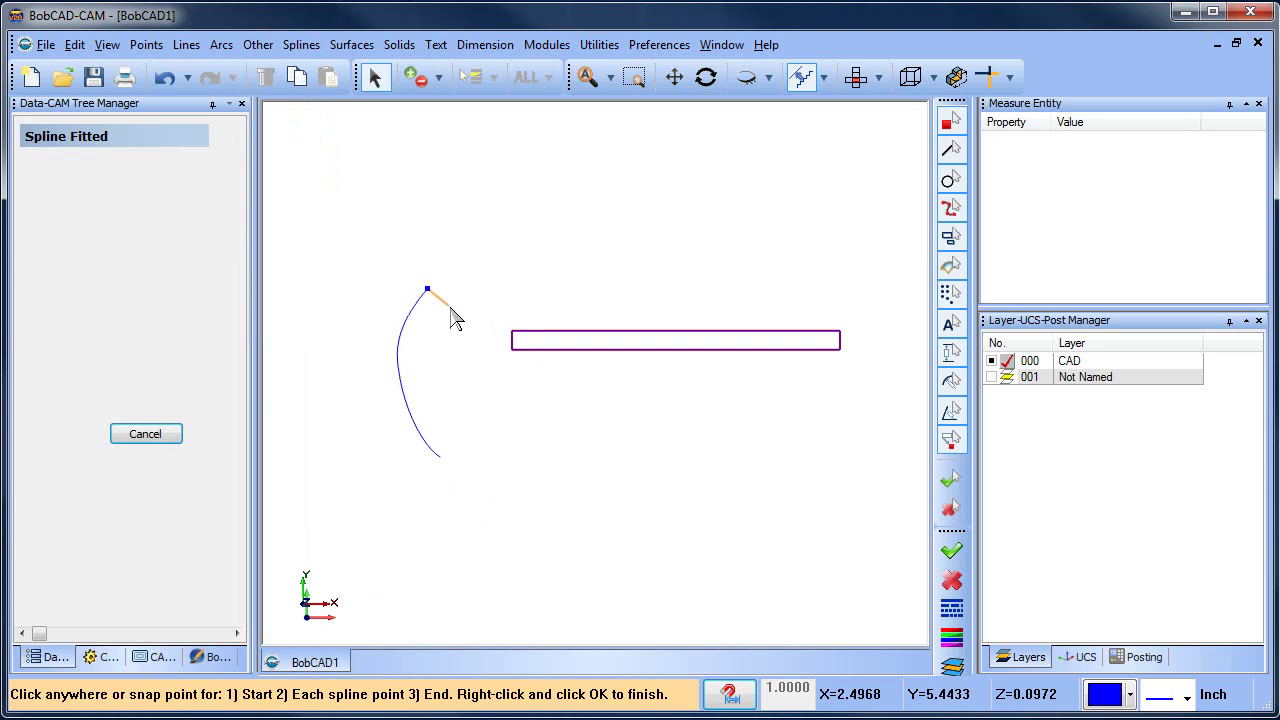
{"action": "left_click", "coordinate": [459, 318]}
{"action": "left_click", "coordinate": [475, 367]}
{"action": "left_click", "coordinate": [472, 419]}
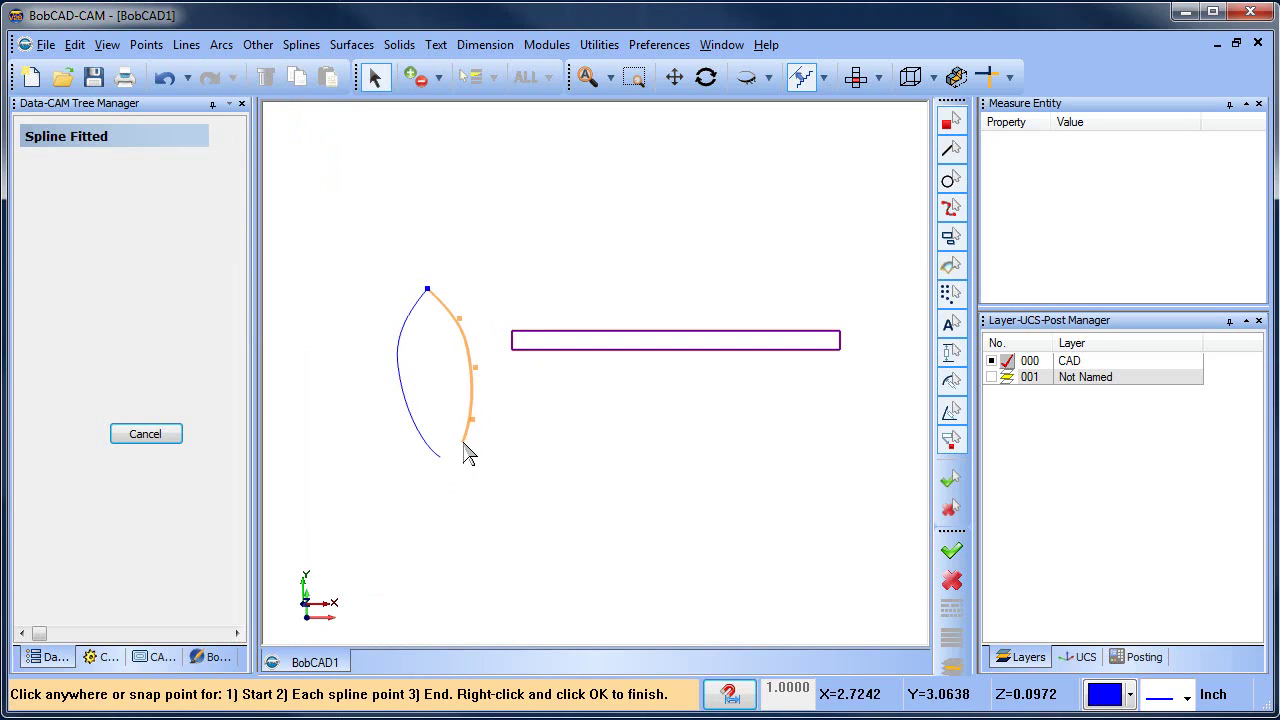
{"action": "left_click", "coordinate": [453, 458]}
{"action": "scroll", "coordinate": [437, 418], "scroll_direction": "up", "scroll_amount": 1}
{"action": "right_click", "coordinate": [500, 207]}
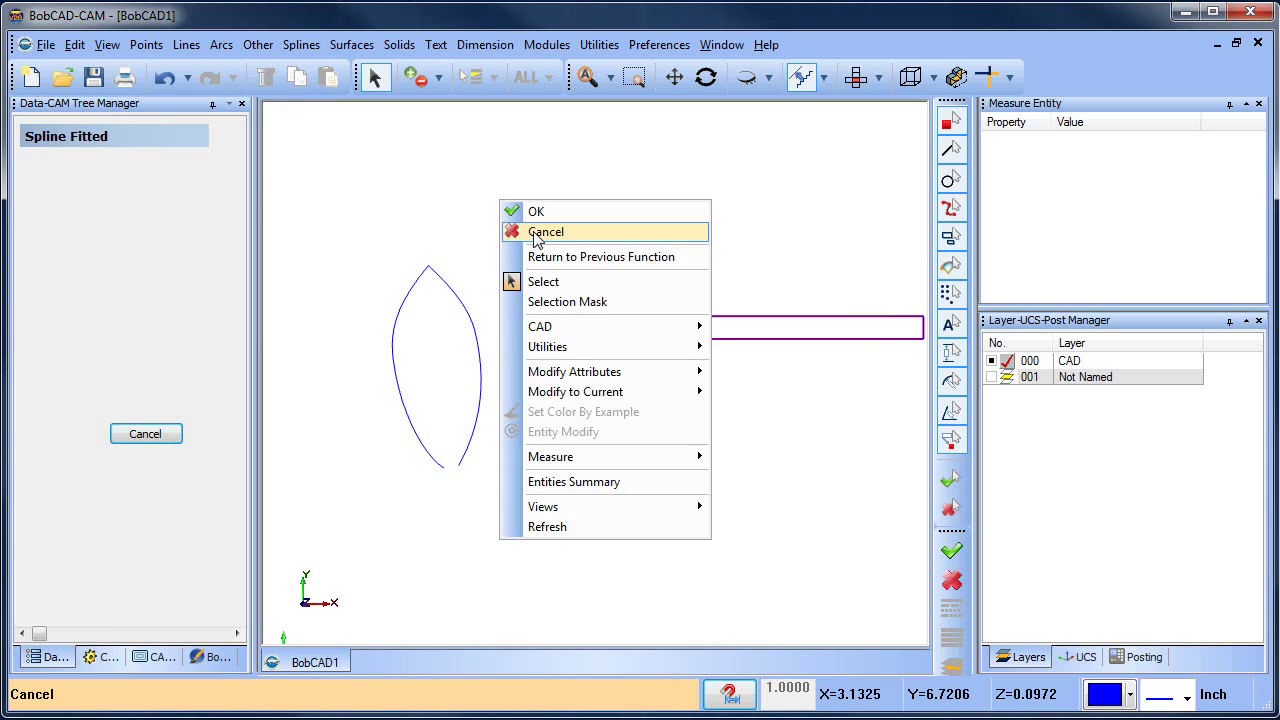
{"action": "left_click", "coordinate": [535, 230]}
Draw a six-point fit spline below the leaf shape, humping upward and levelling out at its right end, as a cross-section curve.
{"action": "left_click", "coordinate": [301, 45]}
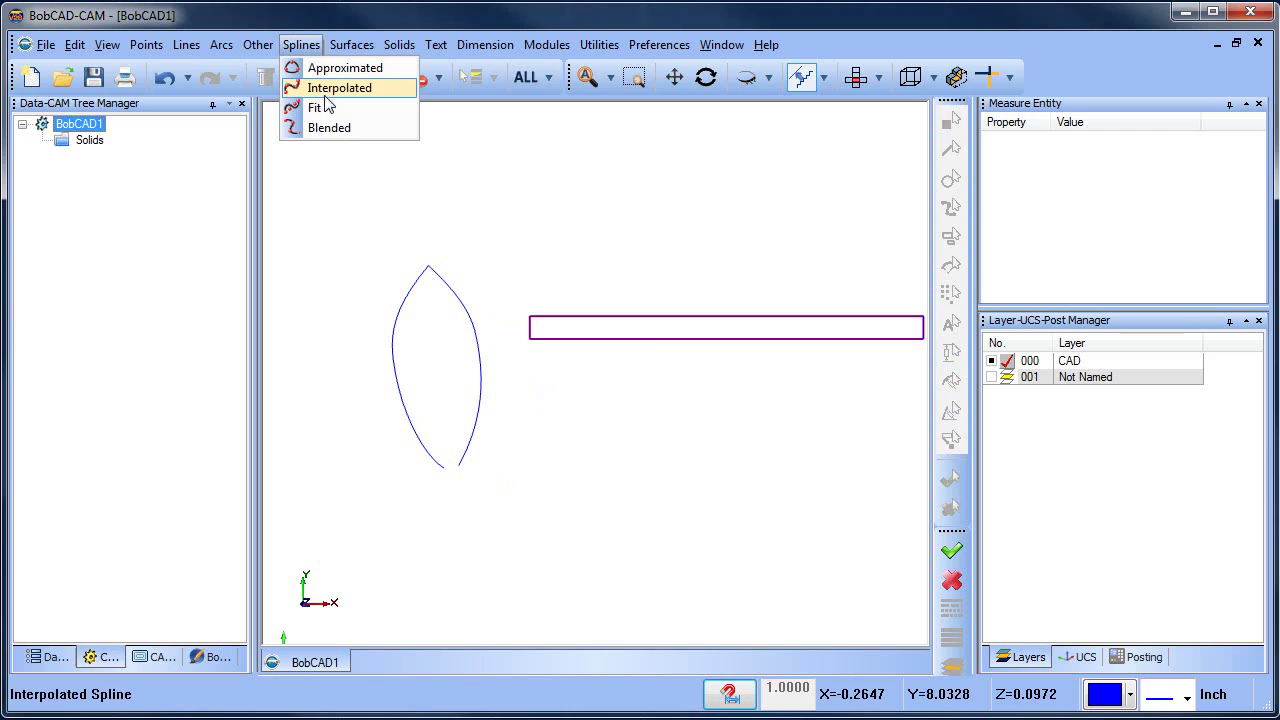
{"action": "left_click", "coordinate": [320, 105]}
{"action": "scroll", "coordinate": [432, 436], "scroll_direction": "down", "scroll_amount": 2}
{"action": "scroll", "coordinate": [440, 395], "scroll_direction": "up", "scroll_amount": 1}
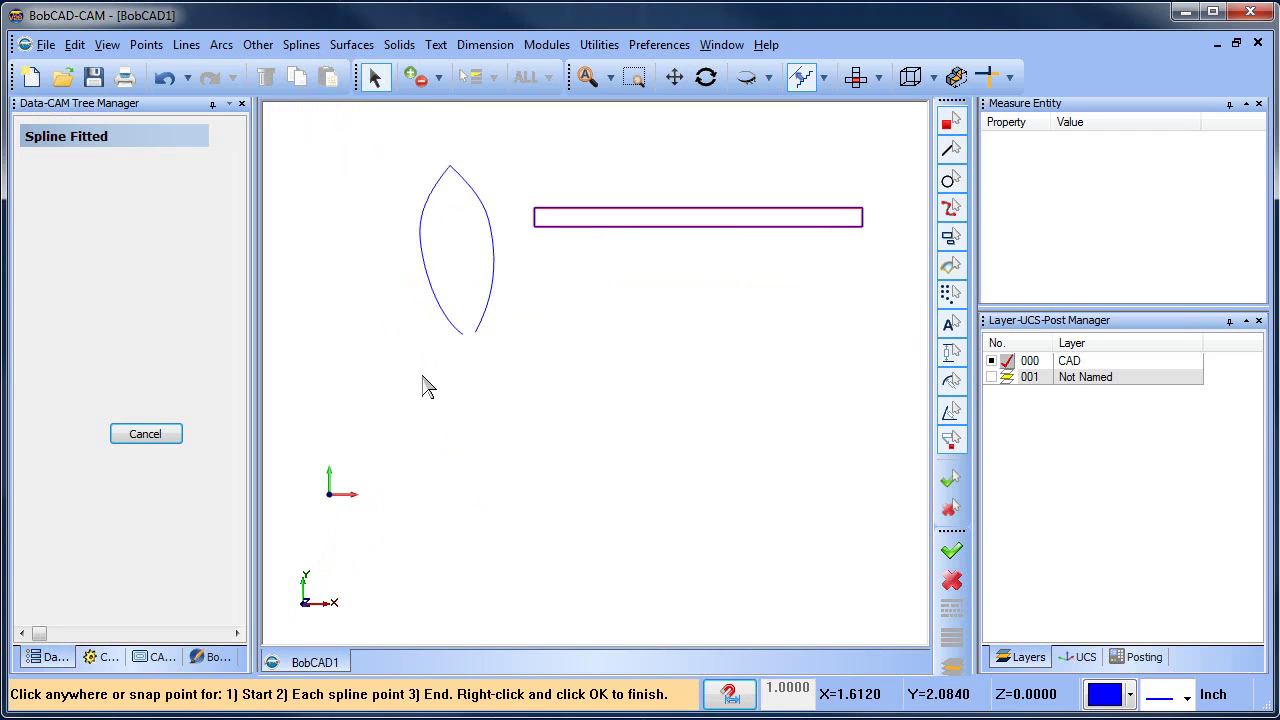
{"action": "left_click", "coordinate": [432, 415]}
{"action": "left_click", "coordinate": [455, 392]}
{"action": "left_click", "coordinate": [478, 392]}
{"action": "left_click", "coordinate": [489, 405]}
{"action": "left_click", "coordinate": [492, 416]}
{"action": "left_click", "coordinate": [516, 421]}
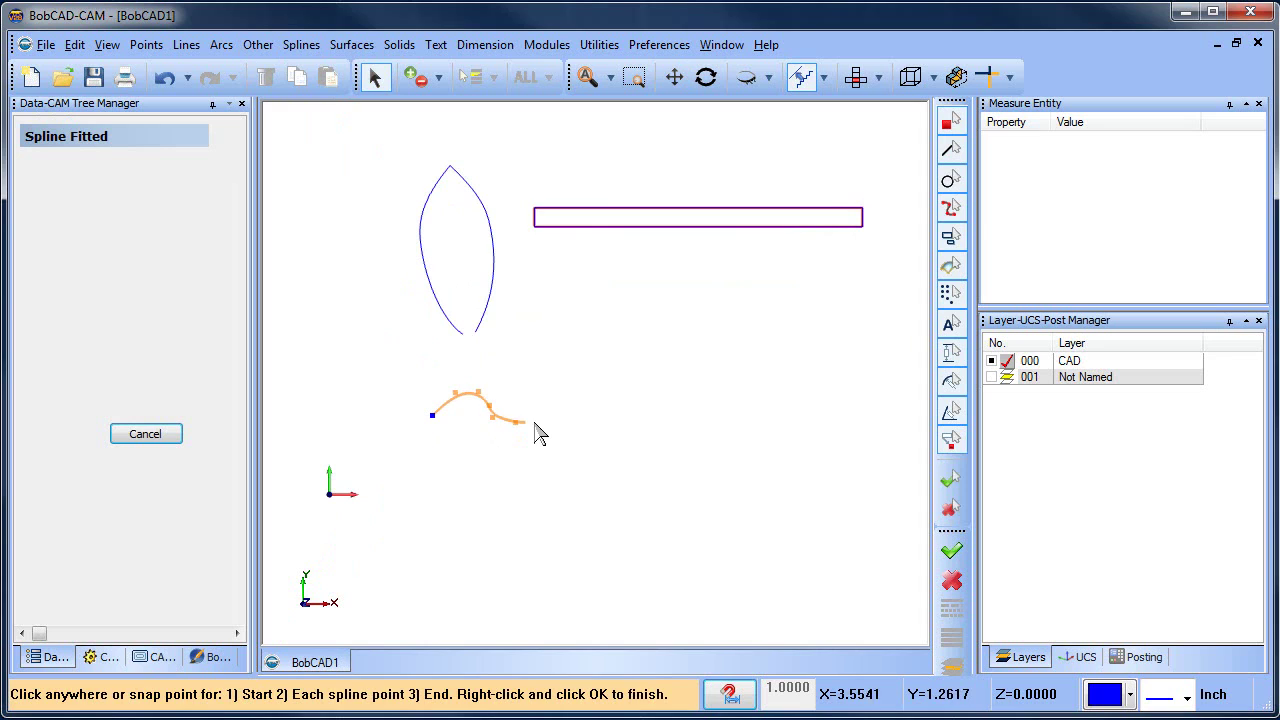
{"action": "right_click", "coordinate": [538, 430]}
{"action": "left_click", "coordinate": [571, 434]}
{"action": "scroll", "coordinate": [503, 437], "scroll_direction": "up", "scroll_amount": 2}
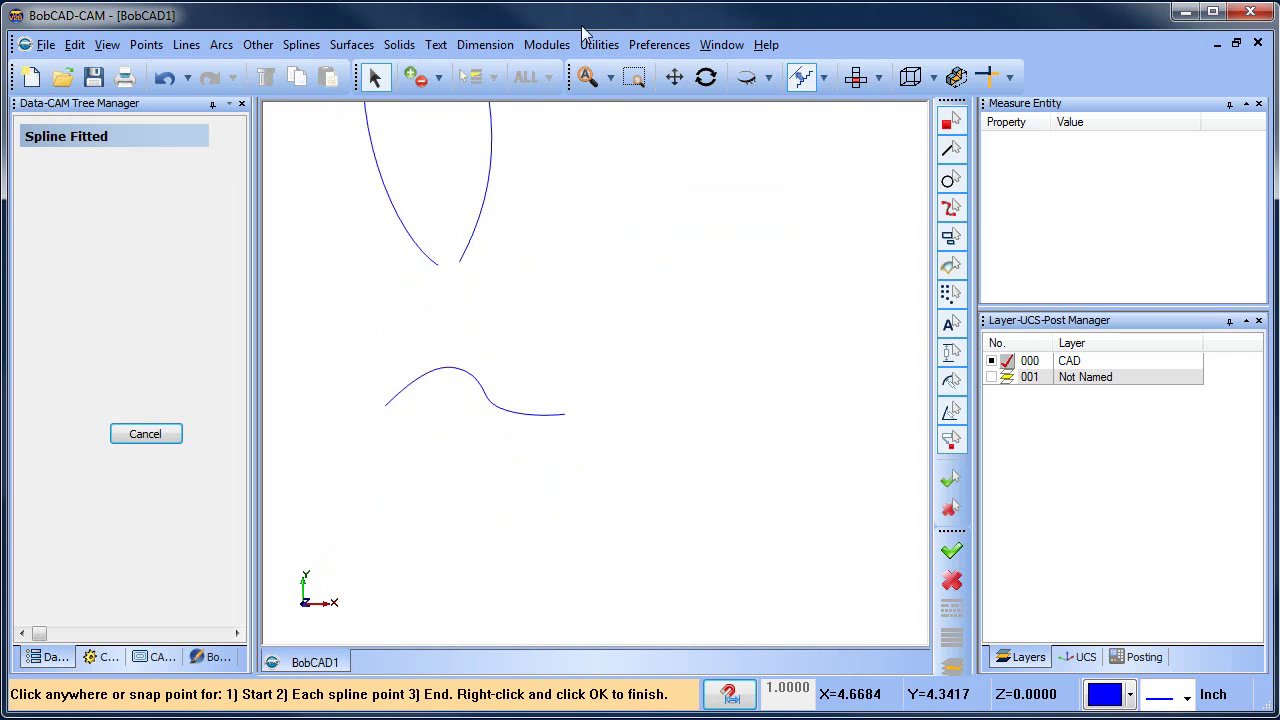
{"action": "left_click", "coordinate": [599, 44]}
{"action": "left_click", "coordinate": [645, 372]}
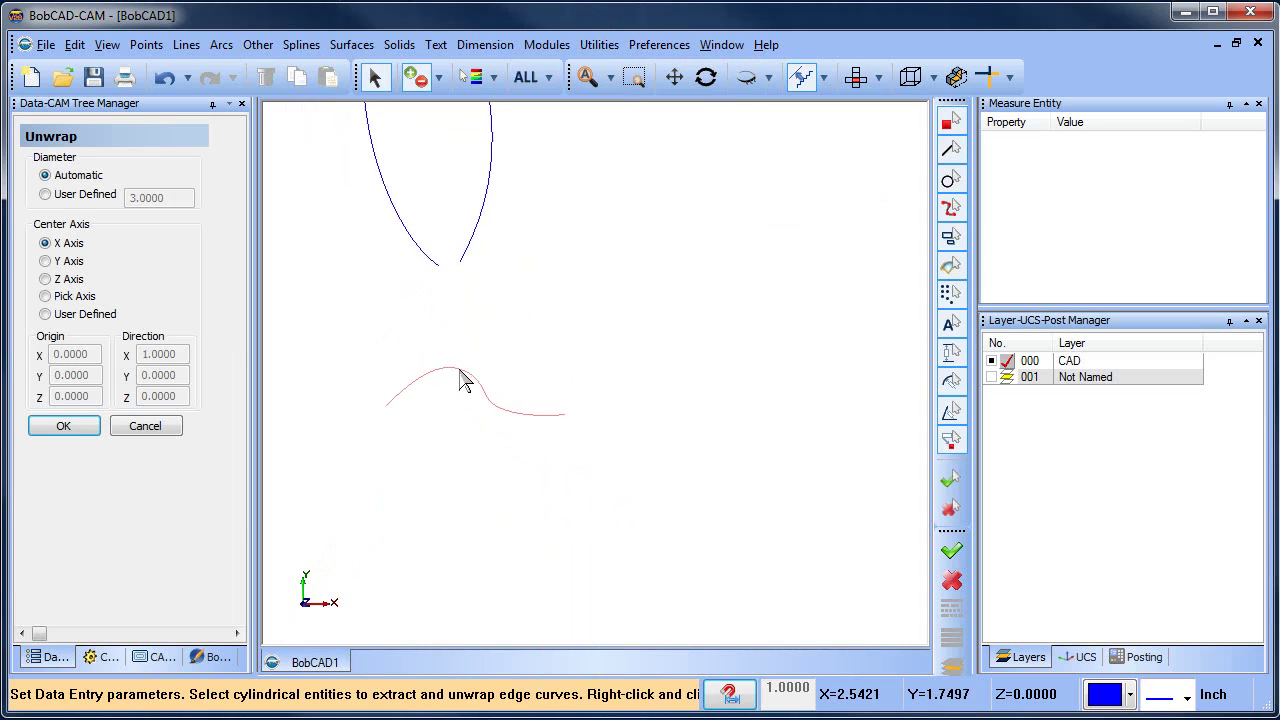
{"action": "left_click", "coordinate": [462, 380]}
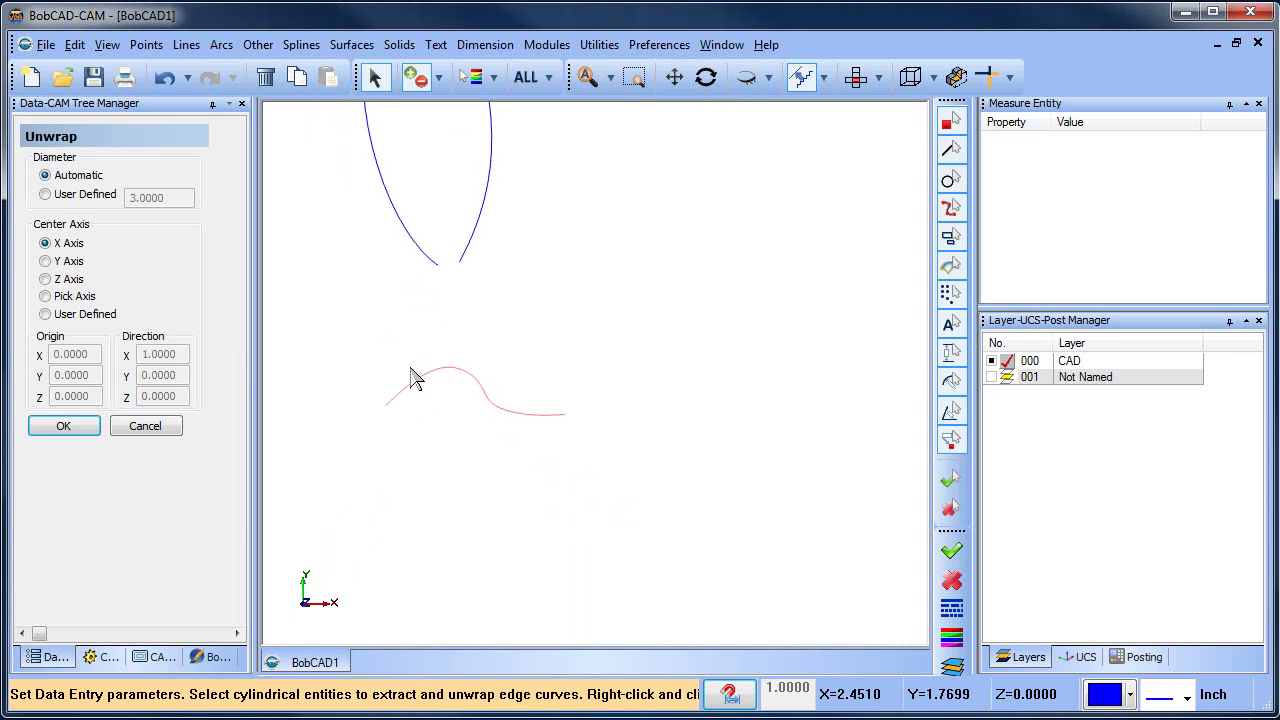
{"action": "left_click", "coordinate": [152, 432]}
Deform the cross-section spline by pulling the crest of its hump slightly downward.
{"action": "left_click", "coordinate": [599, 44]}
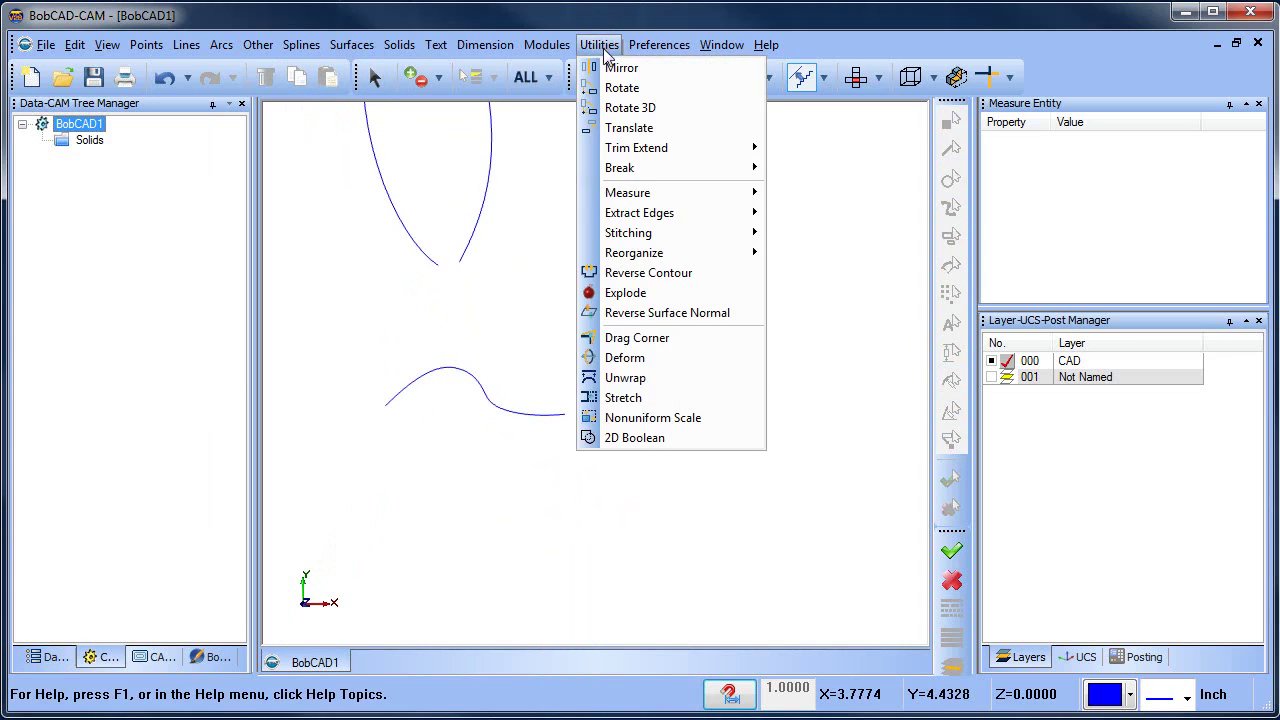
{"action": "left_click", "coordinate": [655, 358]}
{"action": "left_click", "coordinate": [449, 372]}
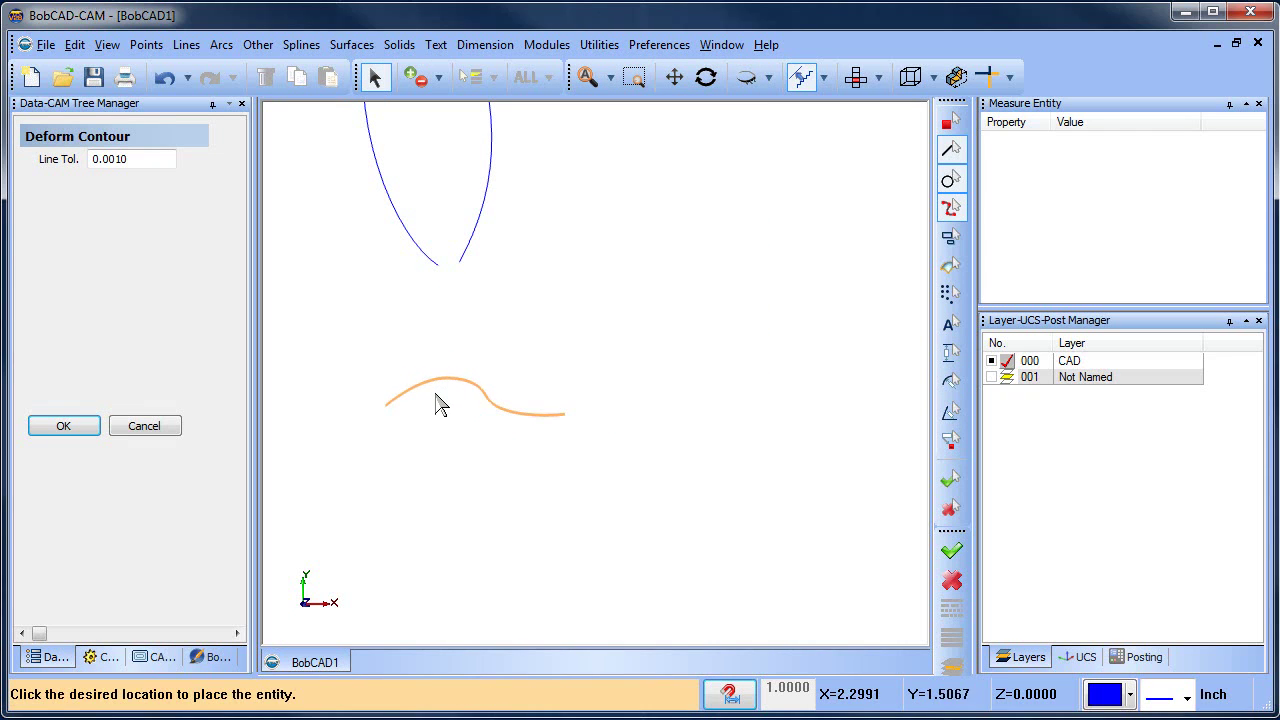
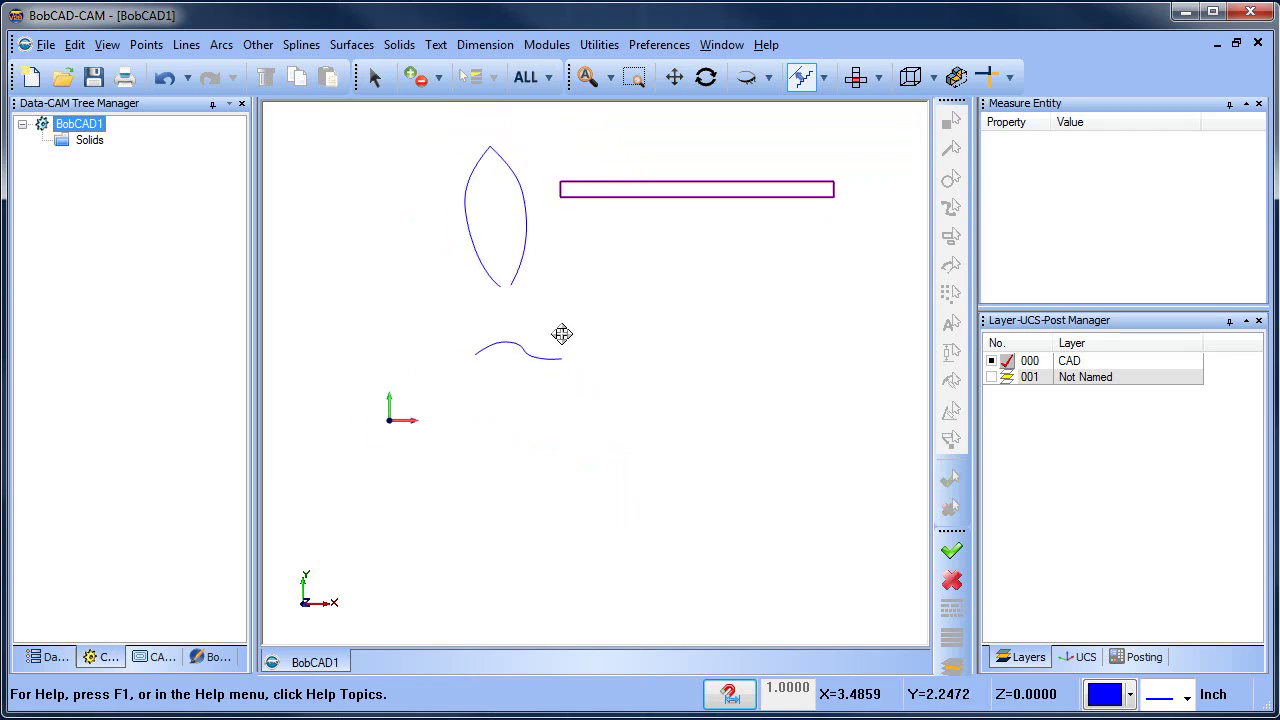
Add a 2 Rail Sweep emboss to the emboss model, coloured bright green, with the Add application type and Local Smooth transition.
{"action": "left_click", "coordinate": [212, 656]}
{"action": "right_click", "coordinate": [96, 178]}
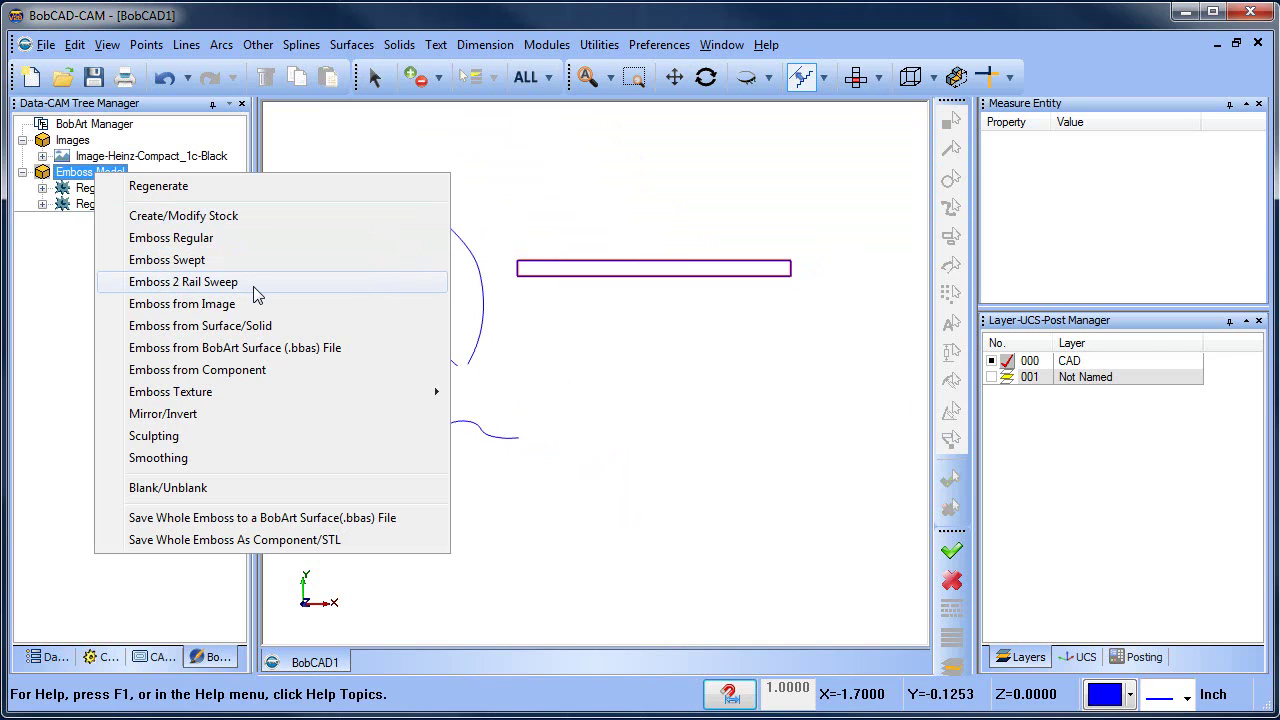
{"action": "left_click", "coordinate": [254, 284]}
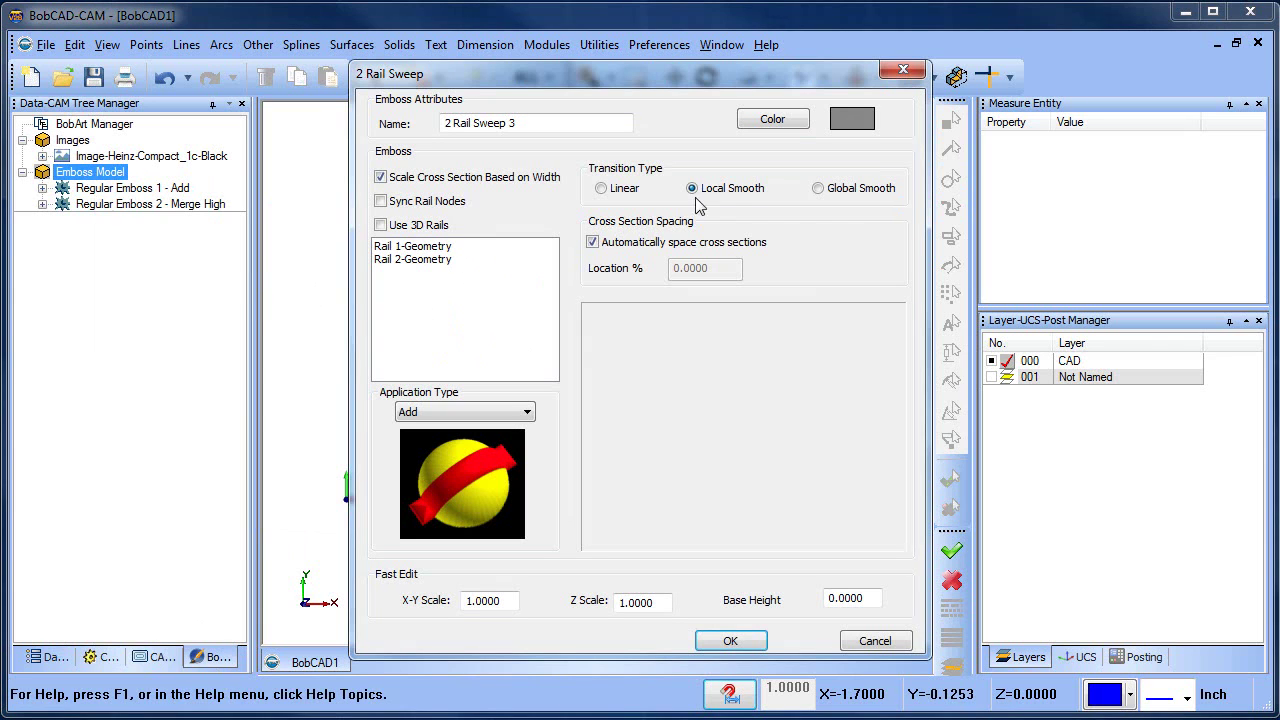
{"action": "left_click", "coordinate": [772, 119]}
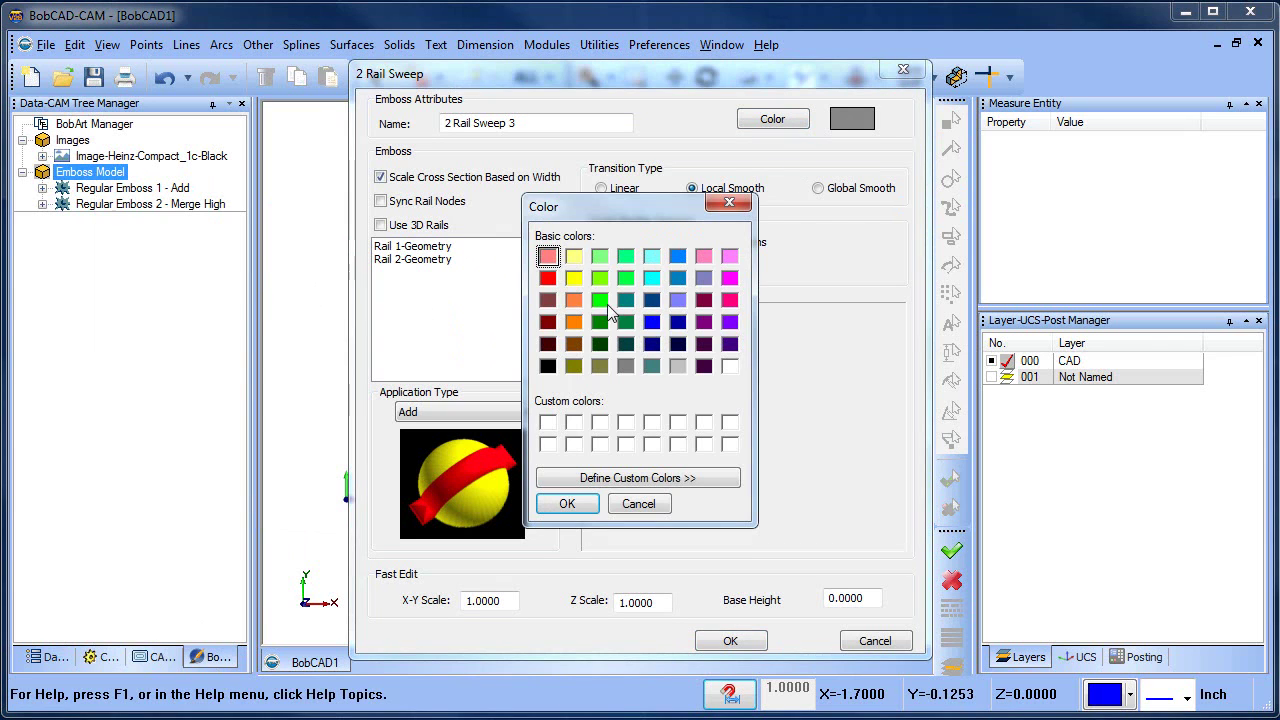
{"action": "left_click", "coordinate": [565, 506]}
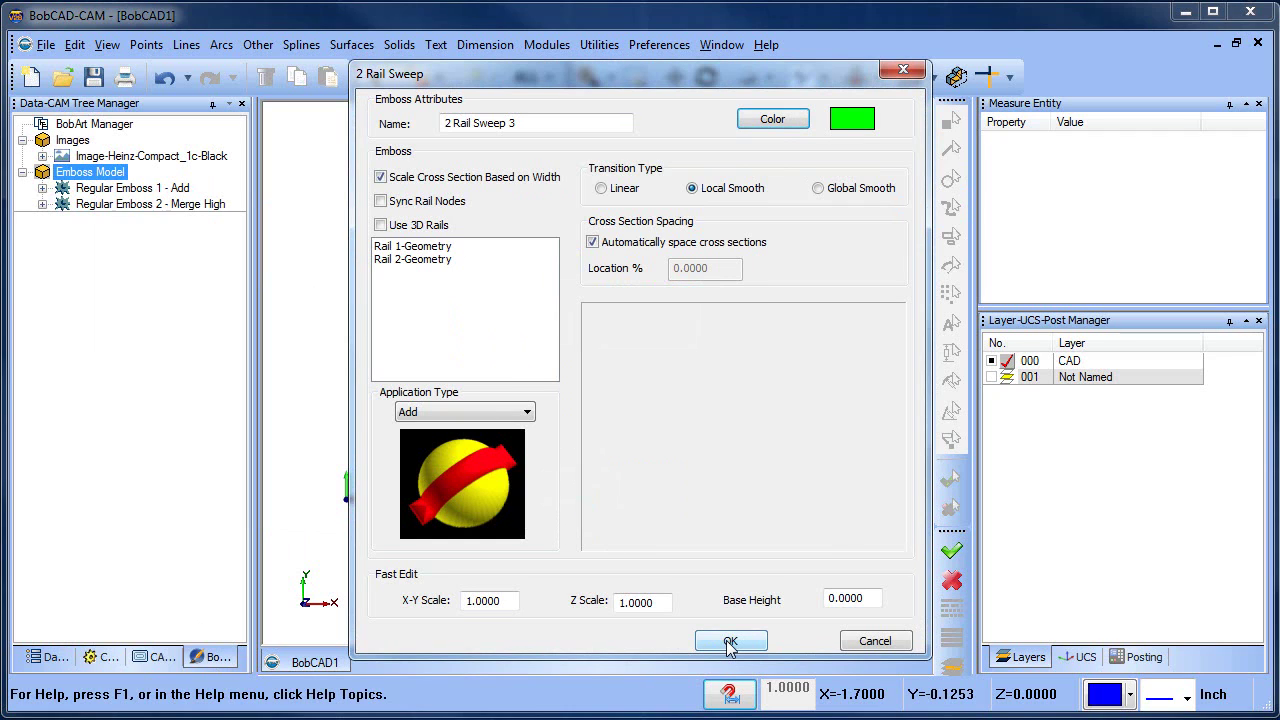
{"action": "left_click", "coordinate": [728, 643]}
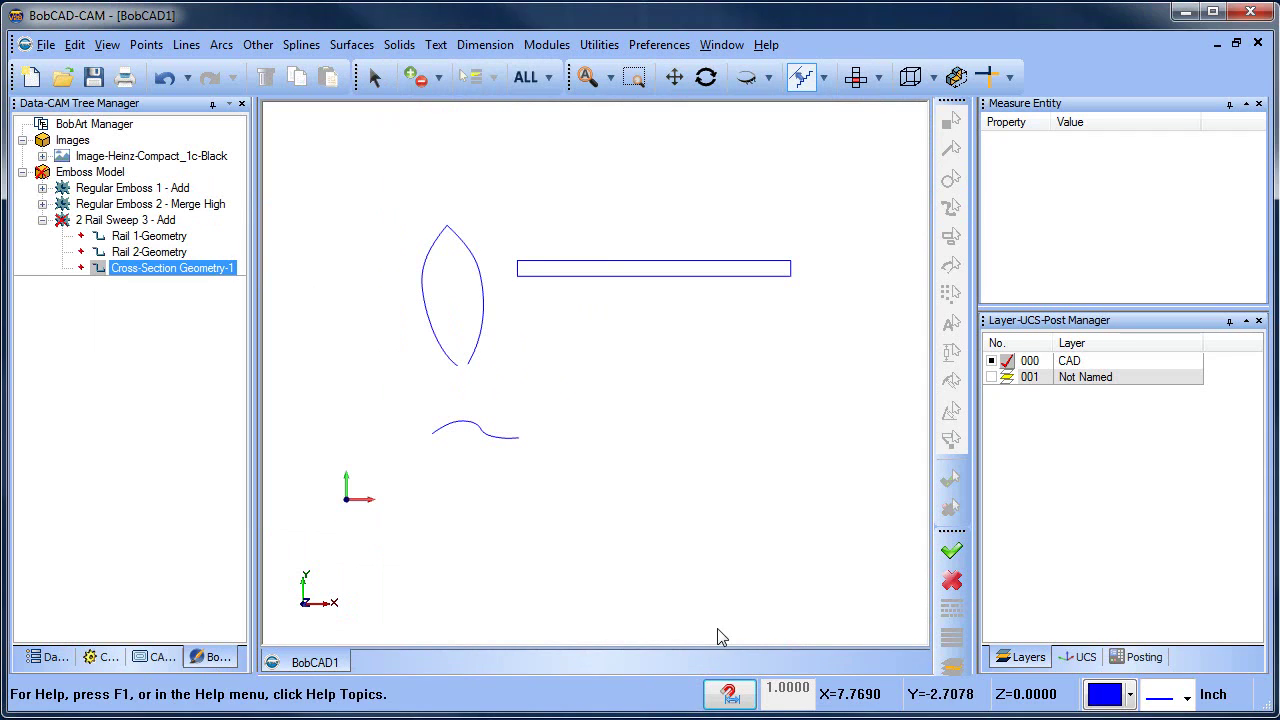
Assign the leaf's left spline as the Rail 1 geometry of the 2 Rail Sweep.
{"action": "left_click", "coordinate": [150, 236]}
{"action": "right_click", "coordinate": [182, 236]}
{"action": "left_click", "coordinate": [212, 246]}
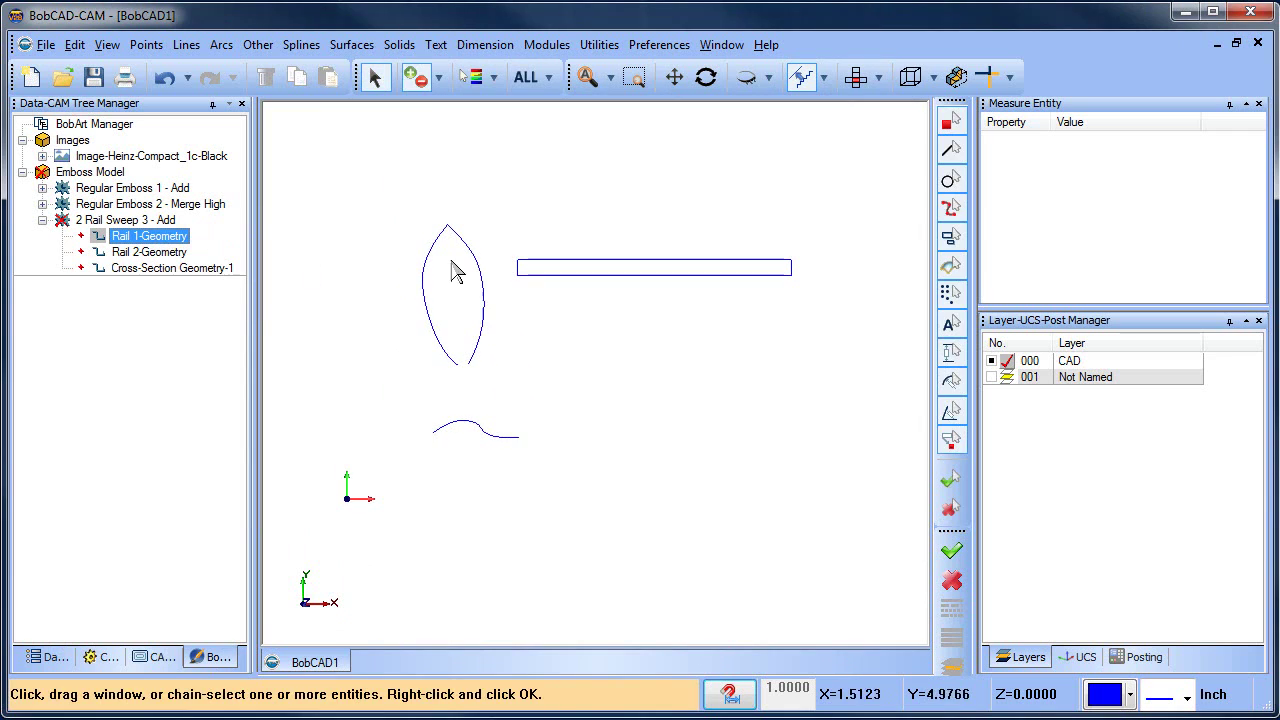
{"action": "left_click", "coordinate": [446, 249]}
{"action": "right_click", "coordinate": [300, 286]}
Assign the leaf's right spline as the Rail 2 geometry of the 2 Rail Sweep.
{"action": "left_click", "coordinate": [150, 252]}
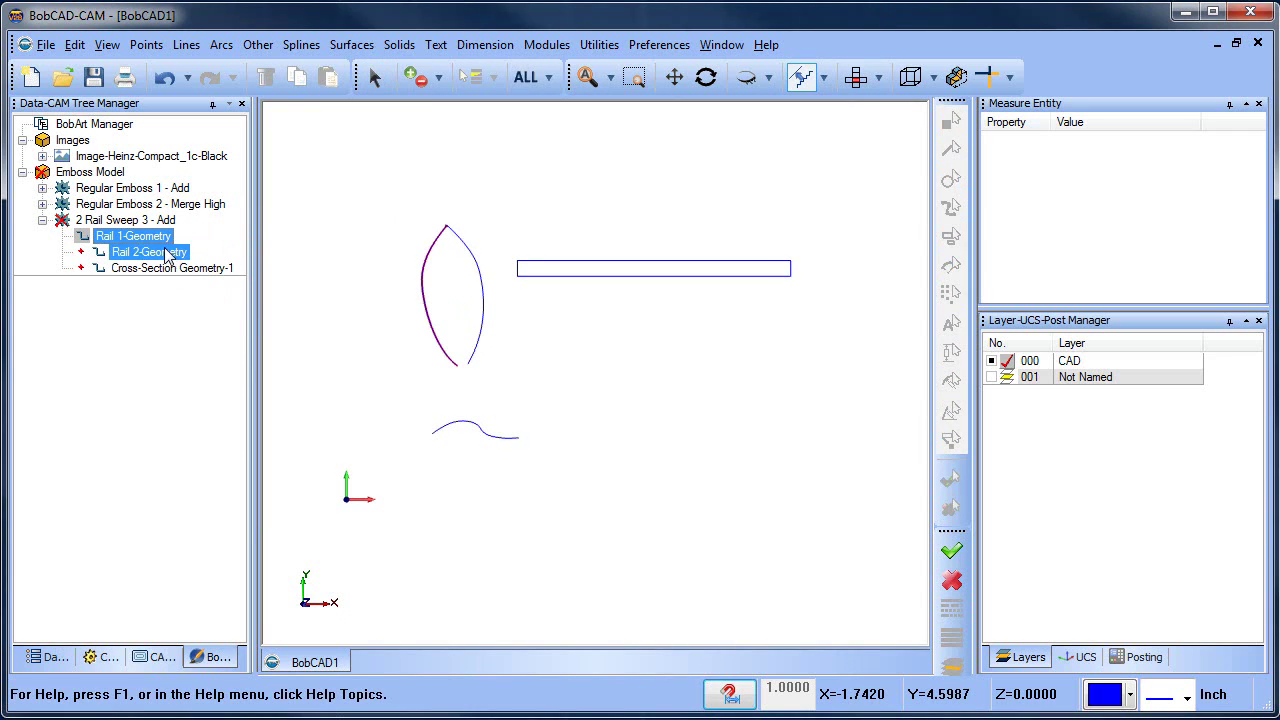
{"action": "right_click", "coordinate": [166, 250]}
{"action": "left_click", "coordinate": [212, 262]}
{"action": "left_click", "coordinate": [468, 243]}
{"action": "right_click", "coordinate": [486, 214]}
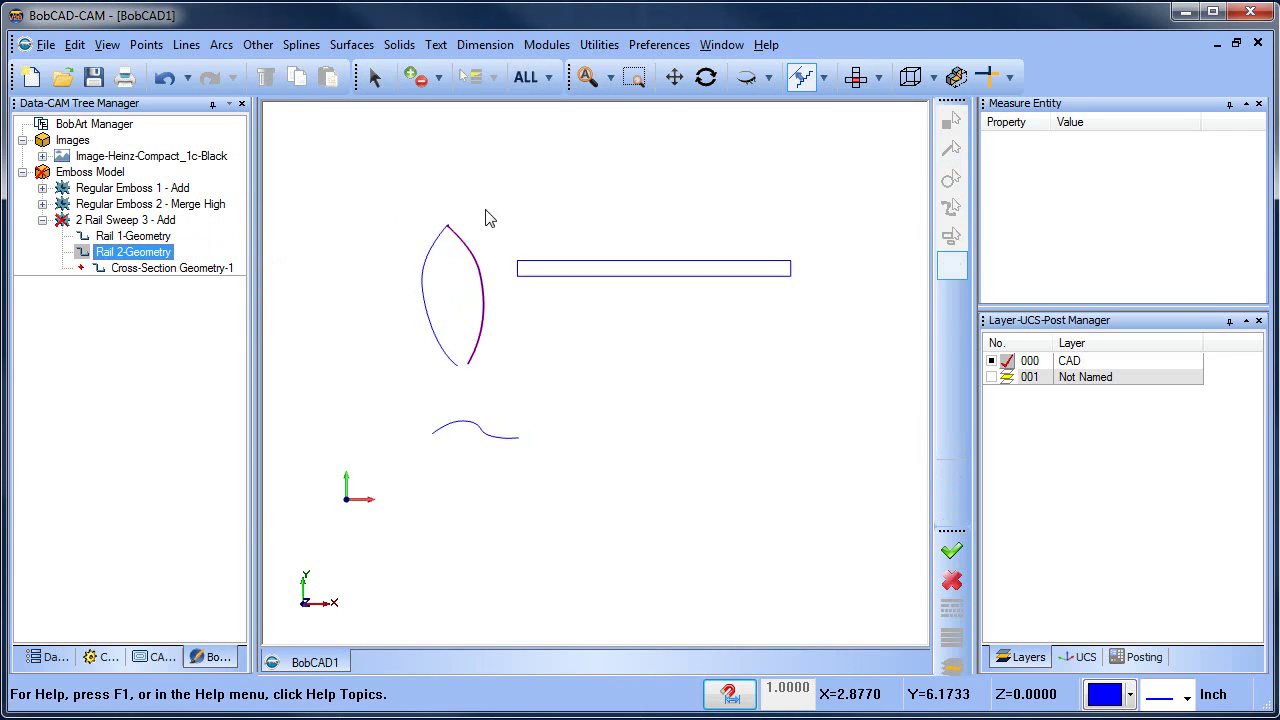
Compare the start points and directions of Rail 1 and Rail 2 at the leaf's upper tip.
{"action": "scroll", "coordinate": [452, 263], "scroll_direction": "up", "scroll_amount": 6}
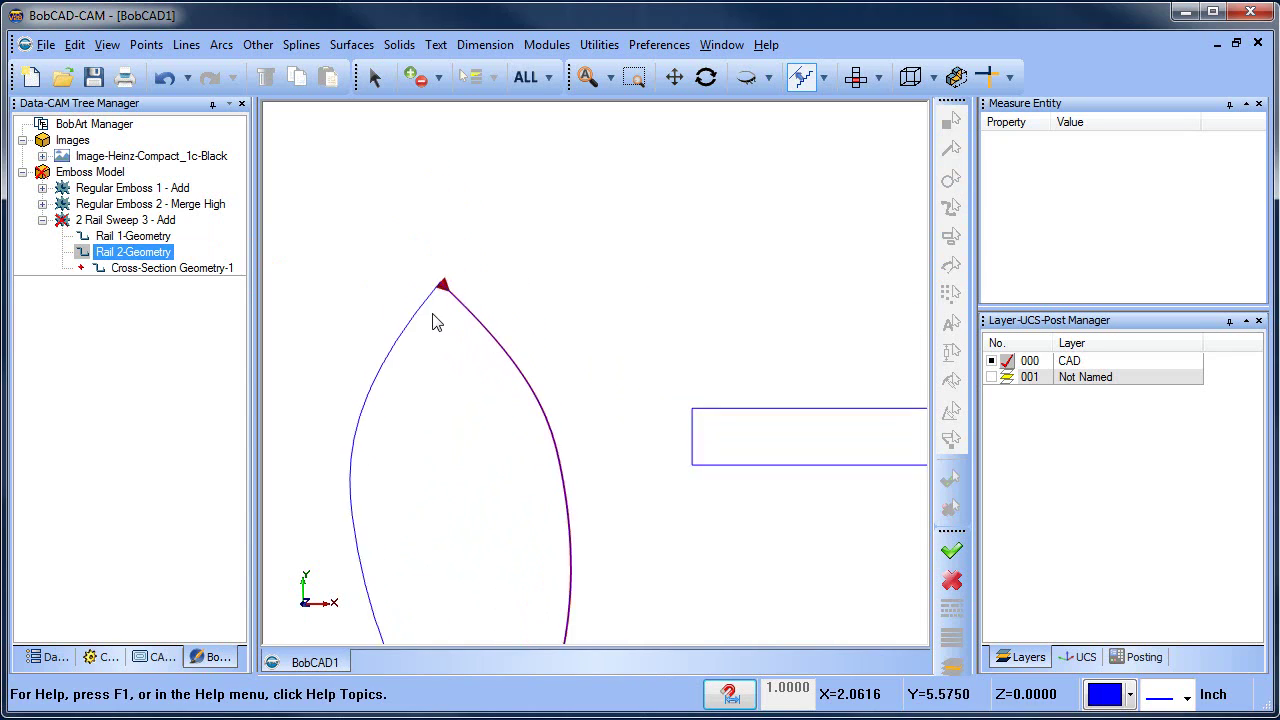
{"action": "left_click", "coordinate": [170, 269]}
{"action": "left_click", "coordinate": [150, 252]}
{"action": "left_click", "coordinate": [150, 238], "text": "ctrl"}
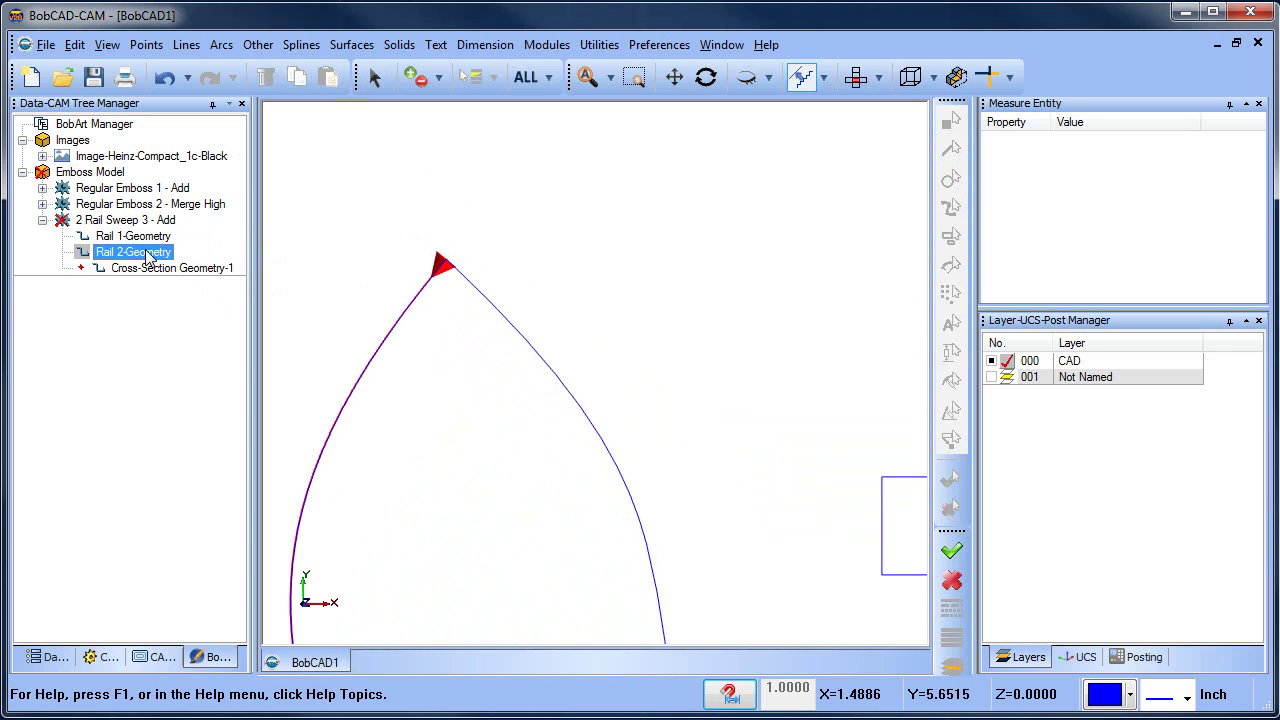
{"action": "left_click", "coordinate": [150, 240]}
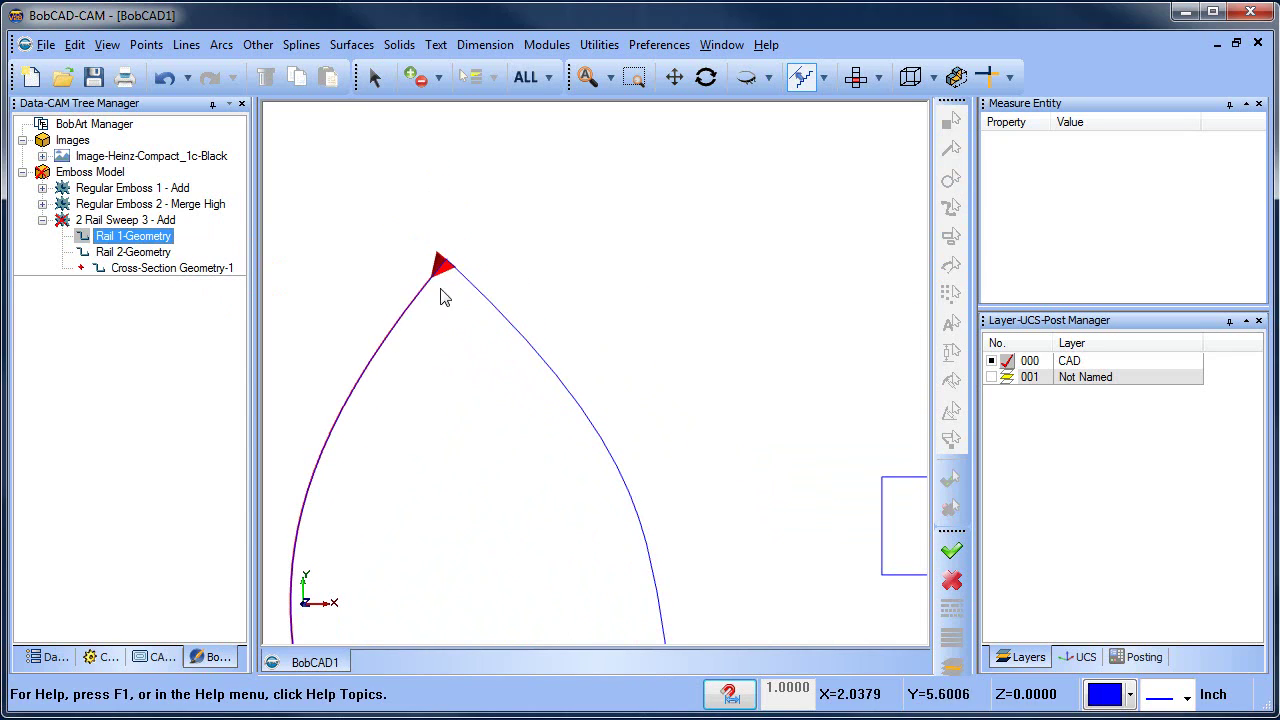
{"action": "left_click", "coordinate": [90, 252]}
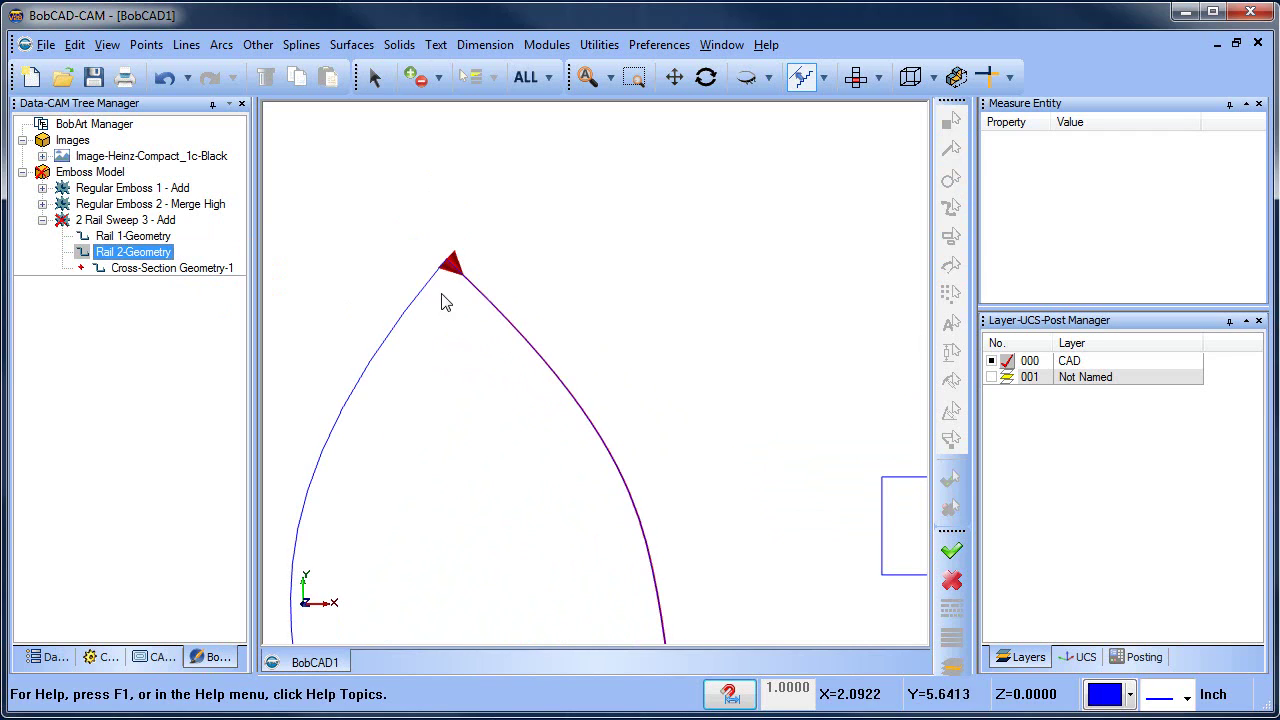
Assign the wavy spline below the leaf as the first cross-section geometry of the 2 Rail Sweep.
{"action": "scroll", "coordinate": [446, 303], "scroll_direction": "down", "scroll_amount": 5}
{"action": "left_click", "coordinate": [157, 270]}
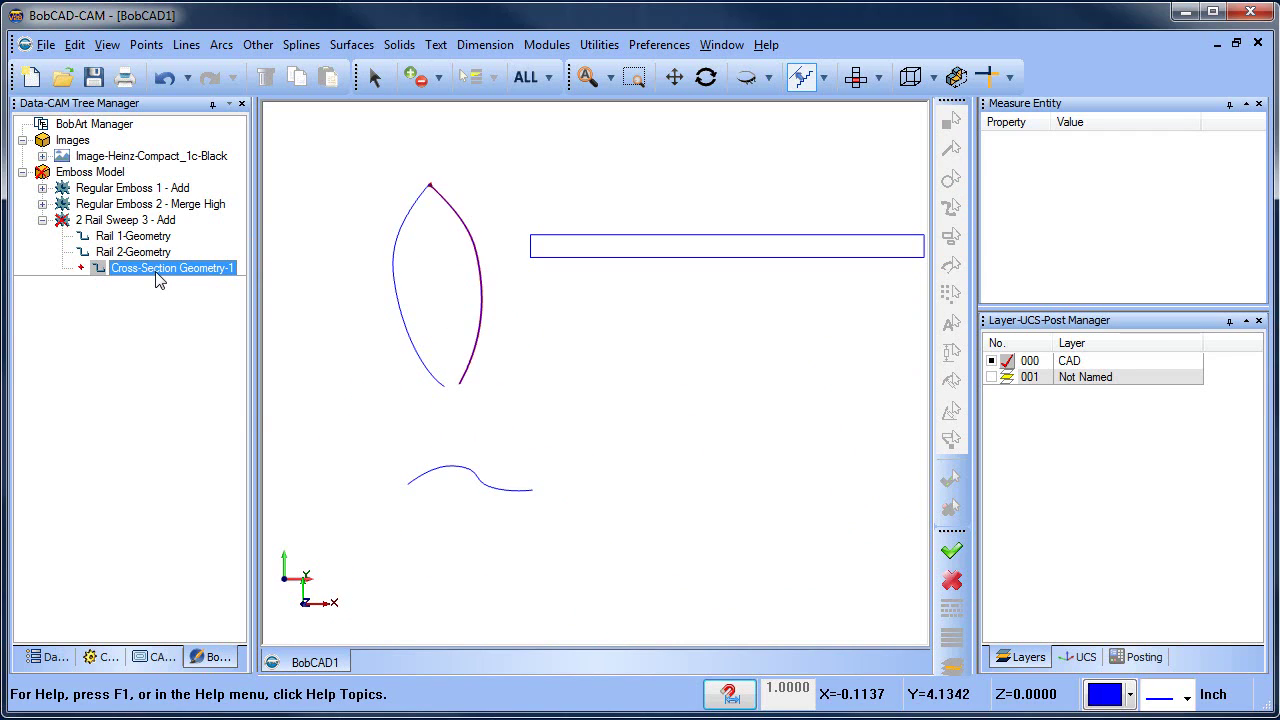
{"action": "right_click", "coordinate": [157, 270]}
{"action": "left_click", "coordinate": [246, 286]}
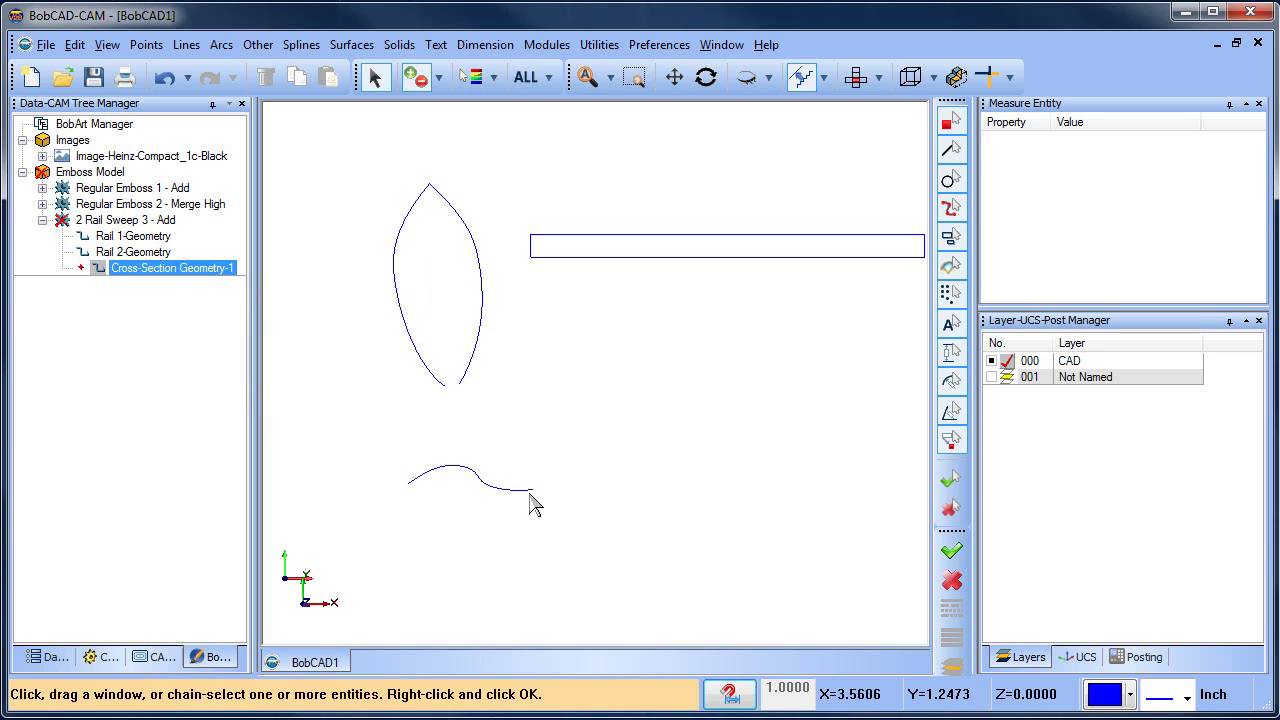
{"action": "left_click", "coordinate": [530, 493]}
{"action": "right_click", "coordinate": [598, 448]}
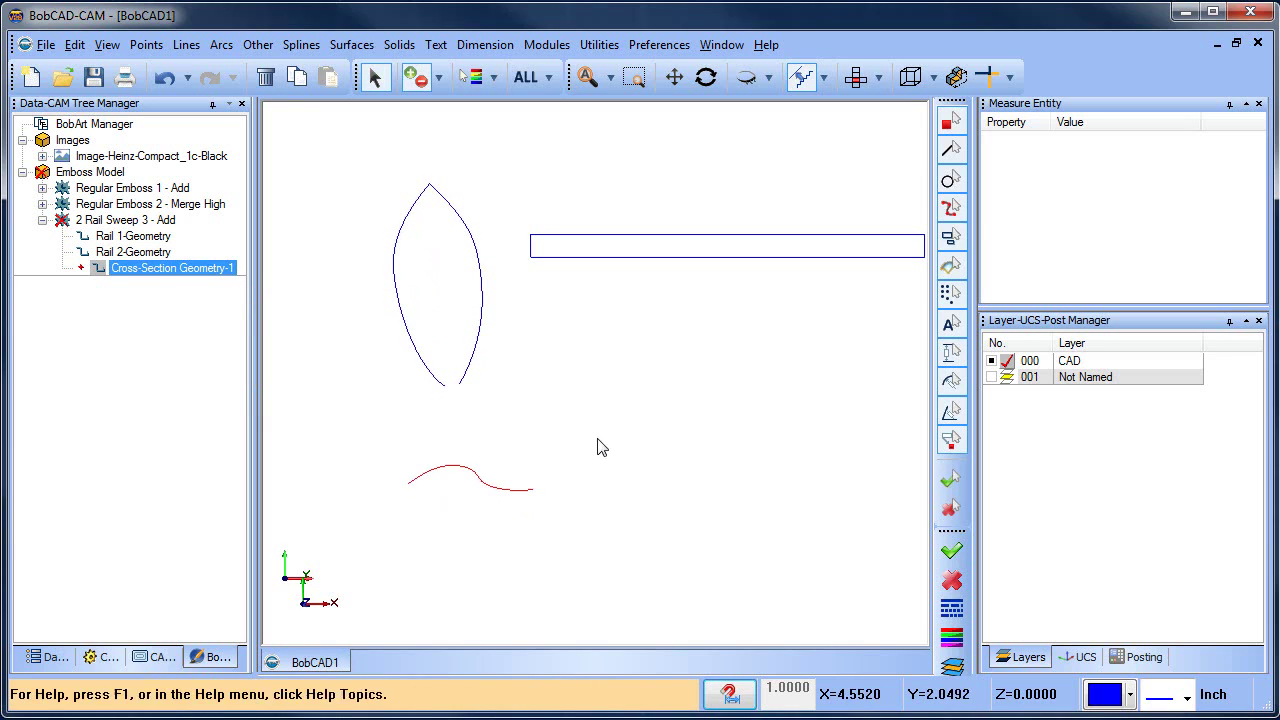
Regenerate the emboss model with the two-rail sweep and inspect the swept leaf in 3D.
{"action": "left_click", "coordinate": [108, 220]}
{"action": "left_click", "coordinate": [92, 172]}
{"action": "right_click", "coordinate": [98, 174]}
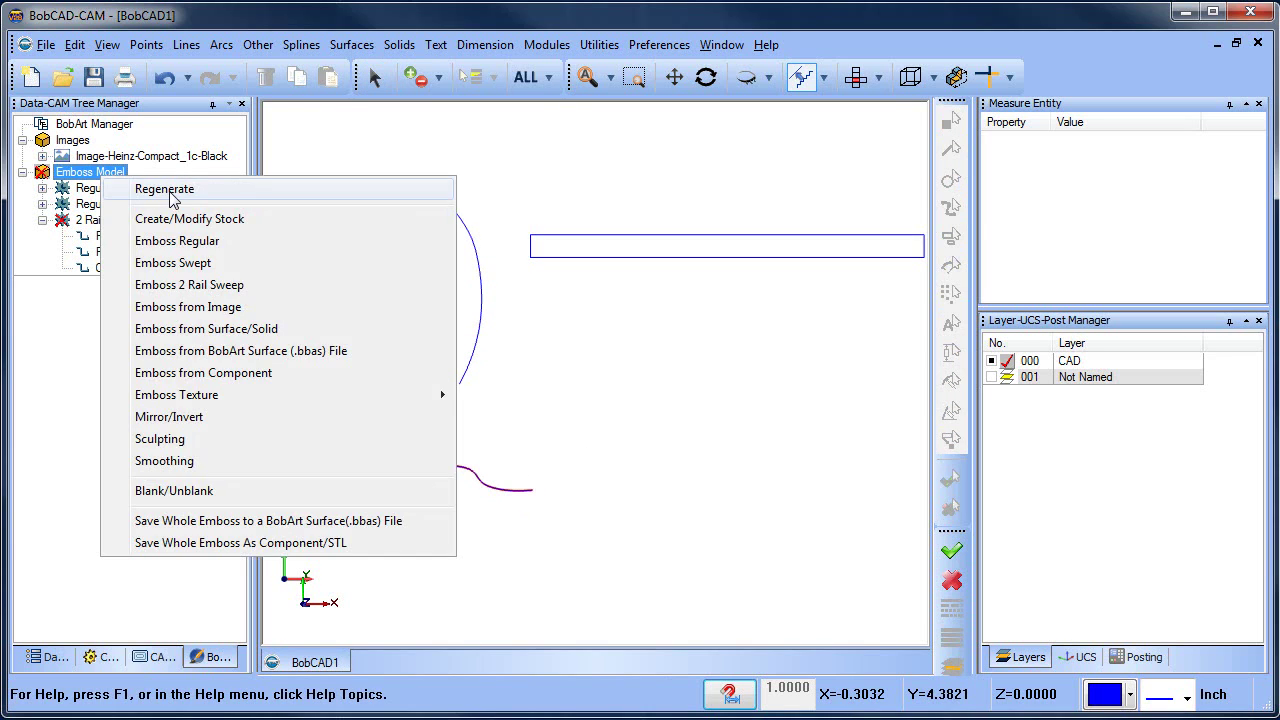
{"action": "left_click", "coordinate": [164, 190]}
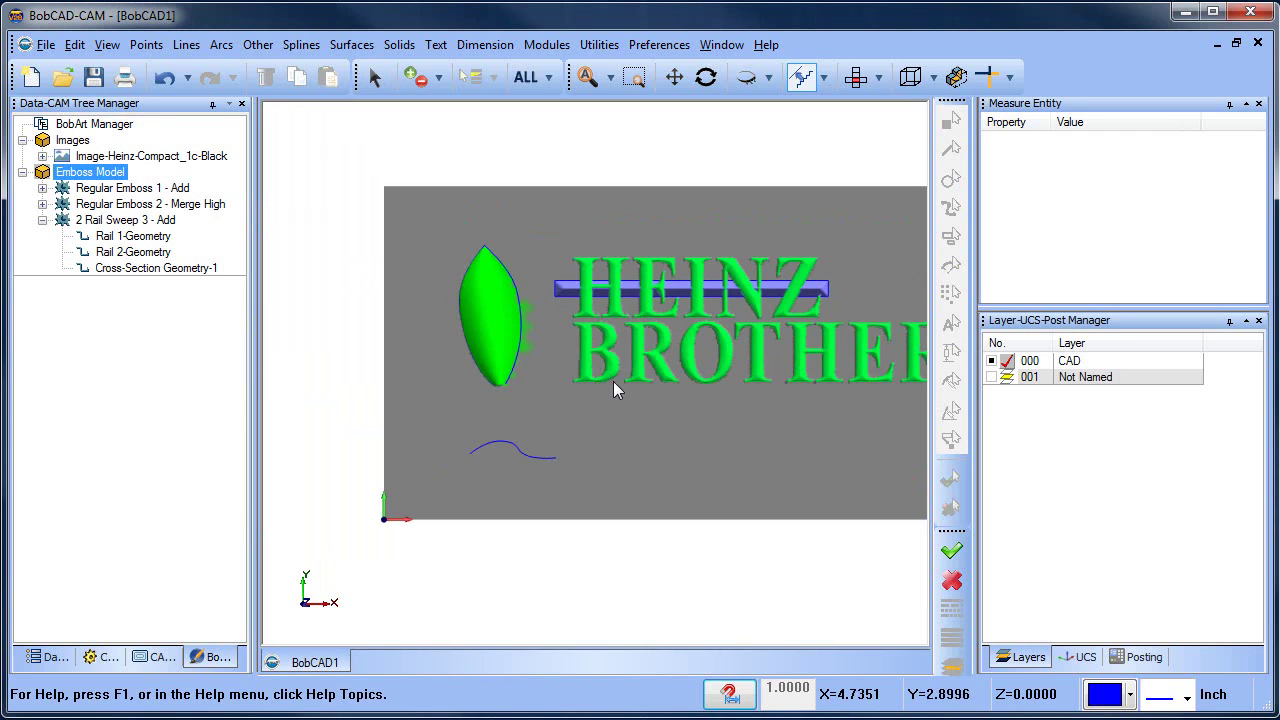
{"action": "middle_click_drag", "start_coordinate": [613, 381], "coordinate": [580, 446]}
{"action": "middle_click_drag", "start_coordinate": [600, 497], "coordinate": [563, 466]}
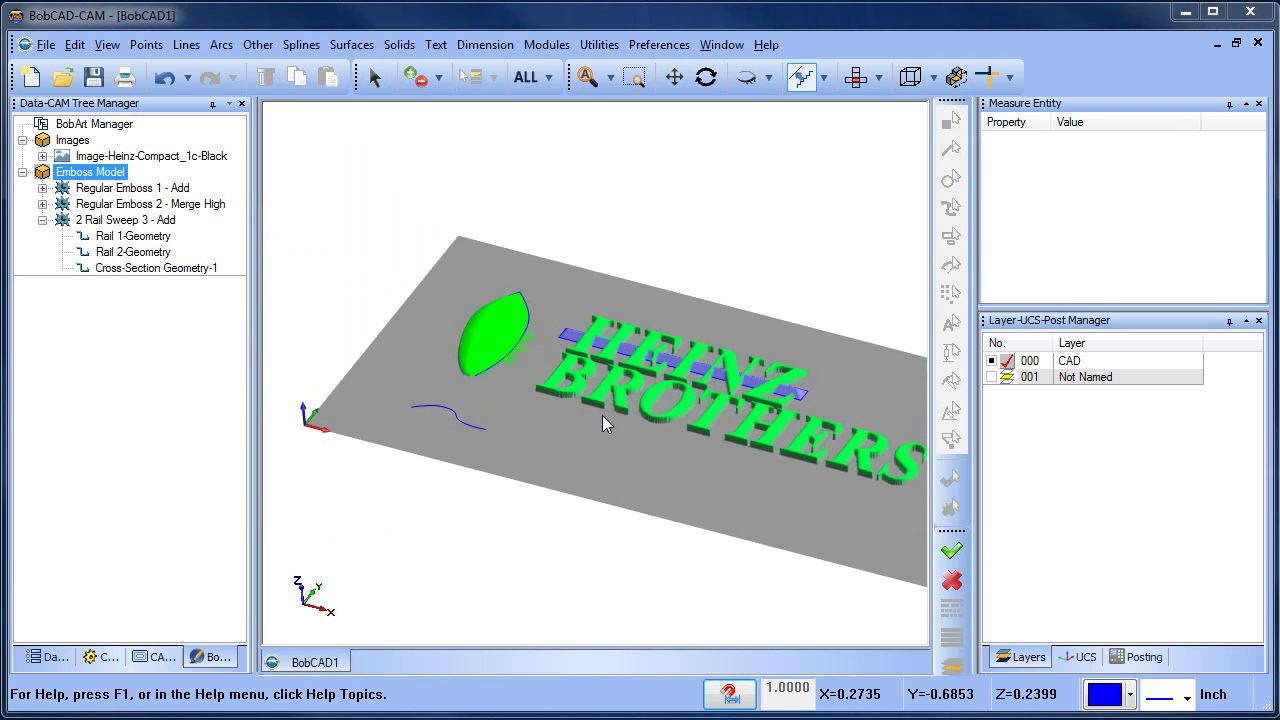
{"action": "mouse_move", "coordinate": [603, 424]}
{"action": "middle_mouse_down"}
{"action": "mouse_move", "coordinate": [608, 480]}
{"action": "mouse_move", "coordinate": [600, 429]}
{"action": "mouse_move", "coordinate": [530, 350]}
{"action": "mouse_move", "coordinate": [470, 312]}
{"action": "mouse_move", "coordinate": [577, 423]}
{"action": "mouse_move", "coordinate": [607, 421]}
{"action": "mouse_move", "coordinate": [606, 451]}
{"action": "mouse_move", "coordinate": [566, 478]}
{"action": "mouse_move", "coordinate": [624, 424]}
{"action": "middle_mouse_up"}
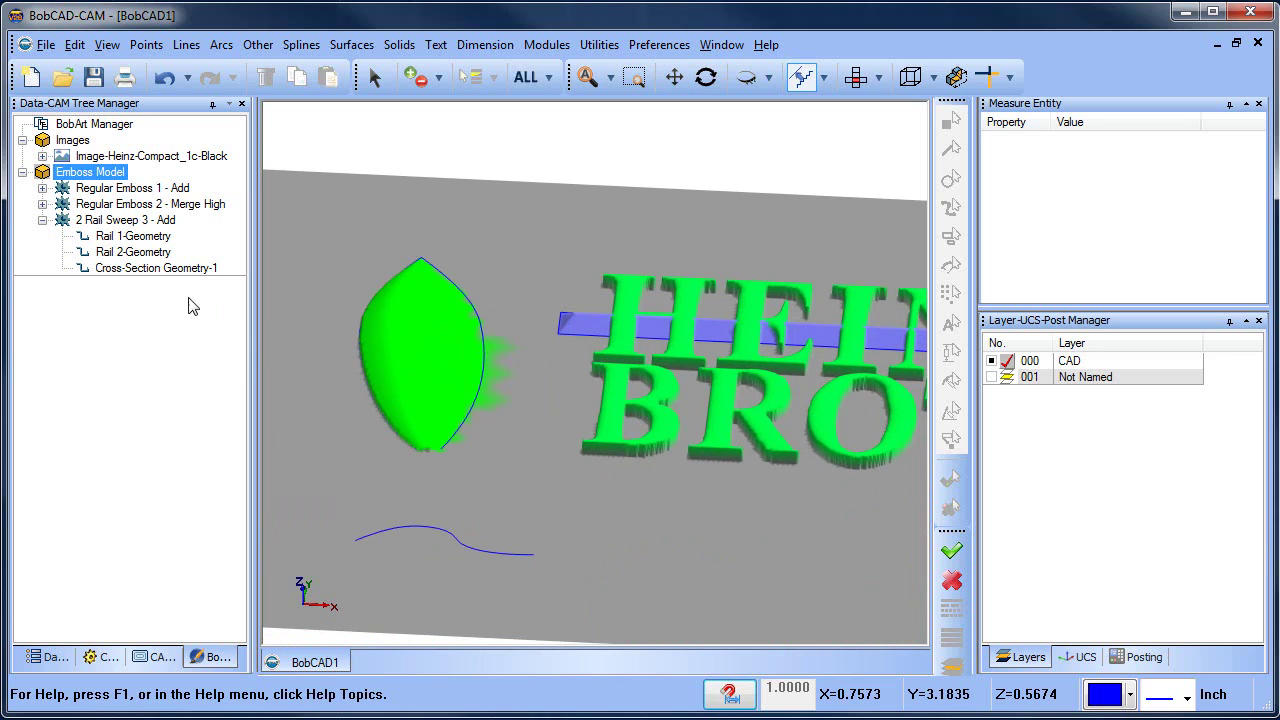
Set the 2 Rail Sweep's base height to .125 and regenerate the emboss model.
{"action": "right_click", "coordinate": [125, 219]}
{"action": "left_click", "coordinate": [195, 233]}
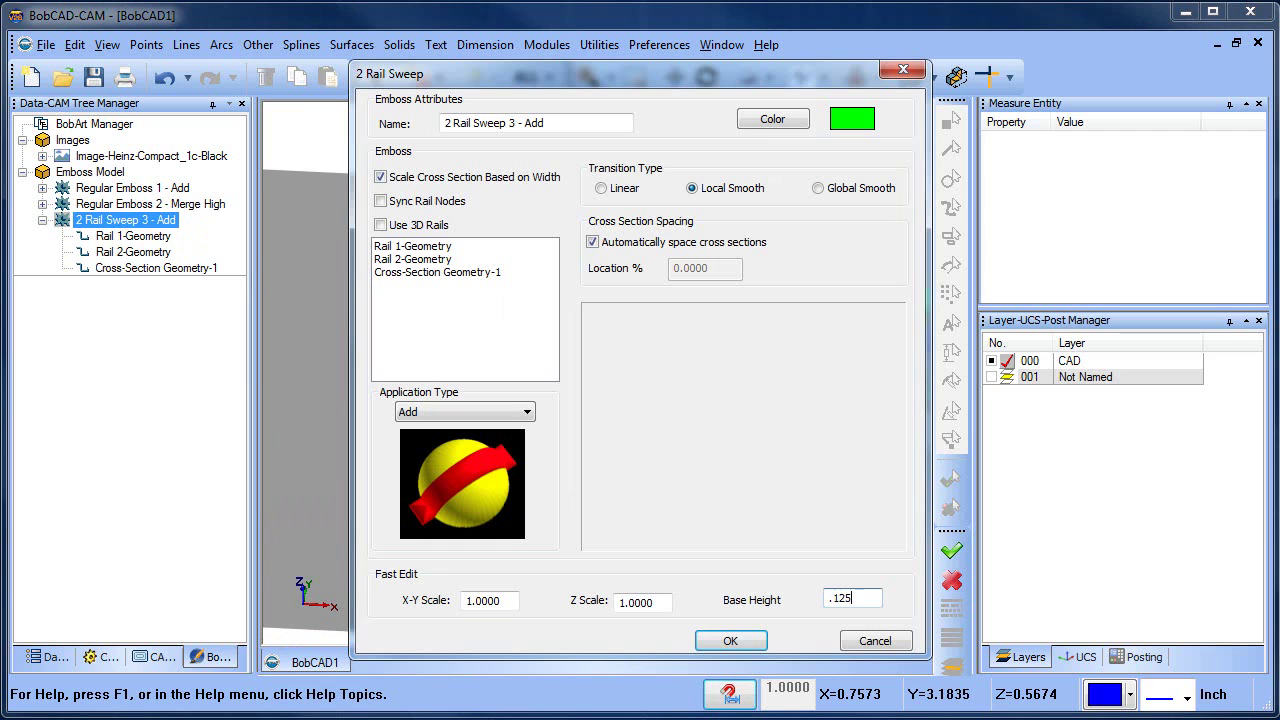
{"action": "left_click", "coordinate": [758, 647]}
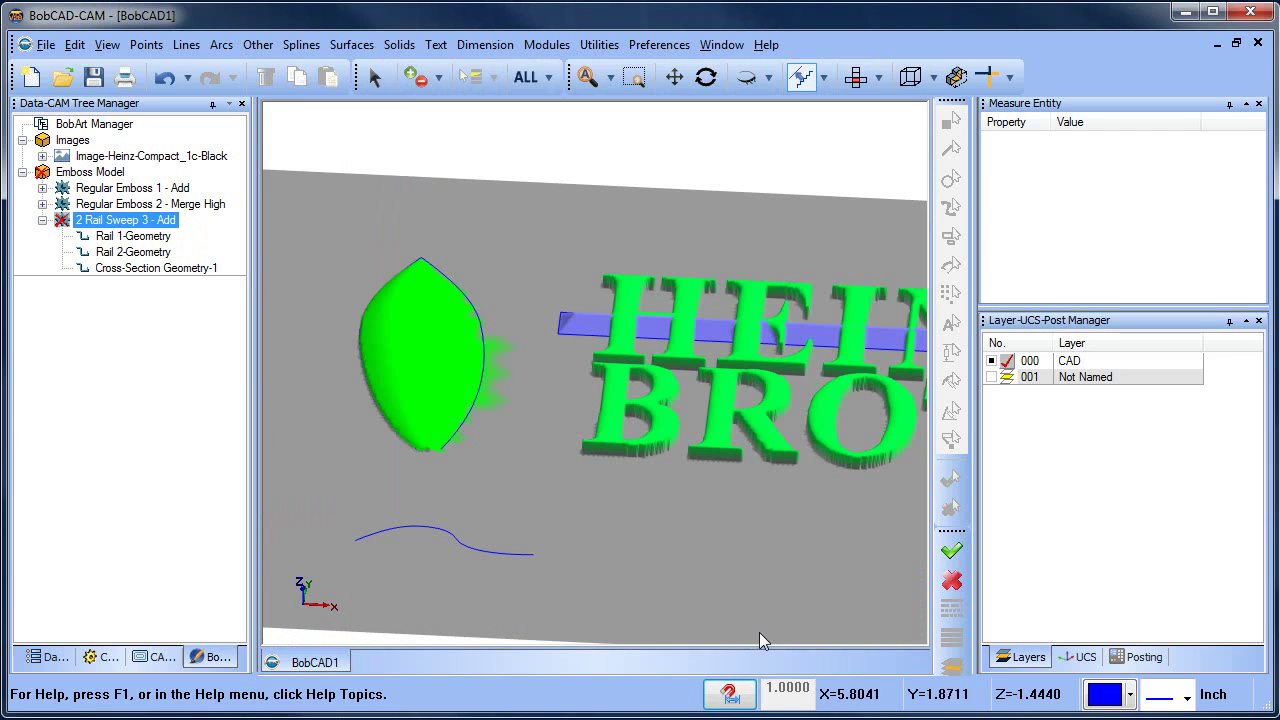
{"action": "right_click", "coordinate": [105, 173]}
{"action": "left_click", "coordinate": [142, 190]}
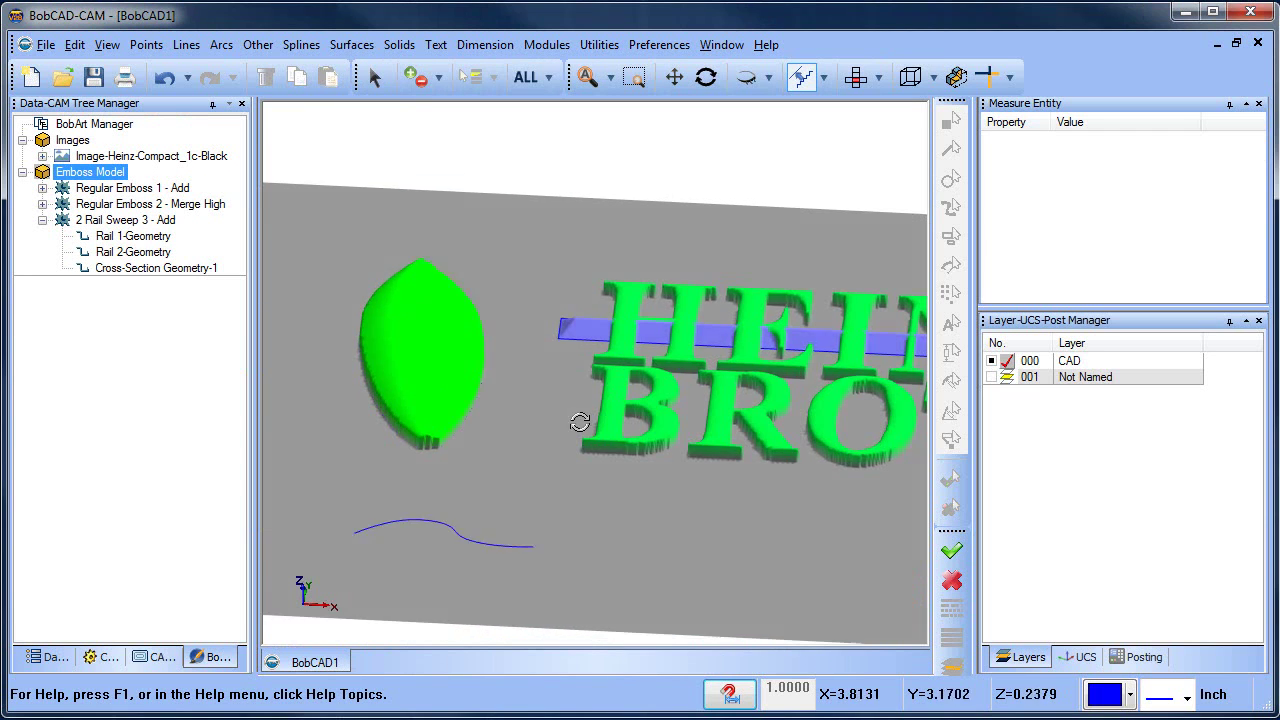
{"action": "middle_click_drag", "start_coordinate": [571, 423], "coordinate": [657, 408]}
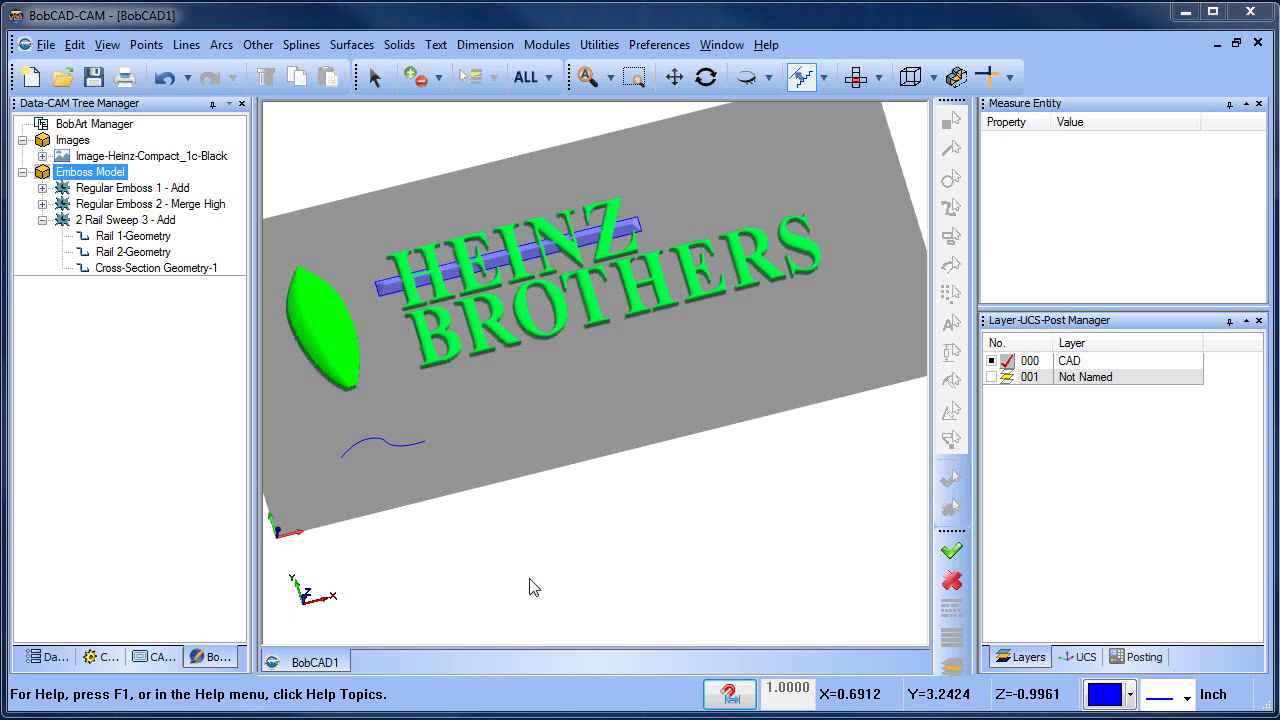
Sketch a free sharp-cornered rectangle about 12.37 by 3.43 inches around the leaf and the HEINZ BROTHERS lettering.
{"action": "left_click", "coordinate": [855, 76]}
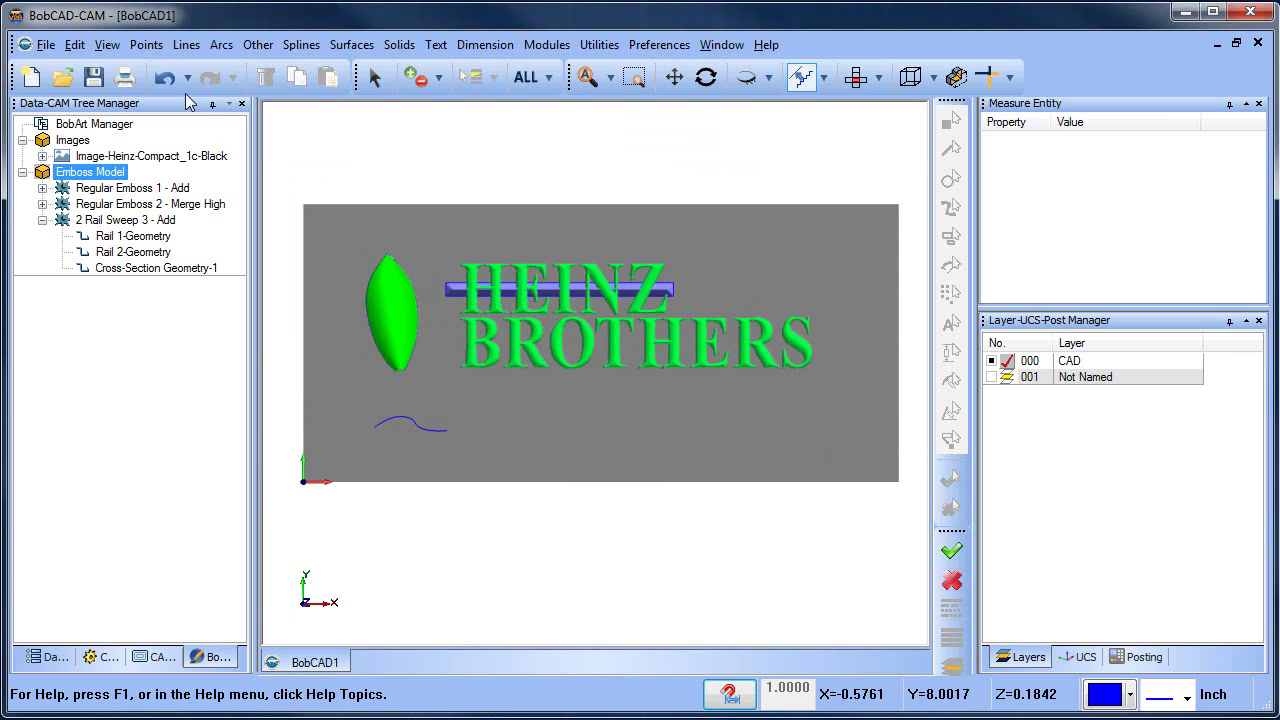
{"action": "left_click", "coordinate": [258, 44]}
{"action": "left_click", "coordinate": [285, 63]}
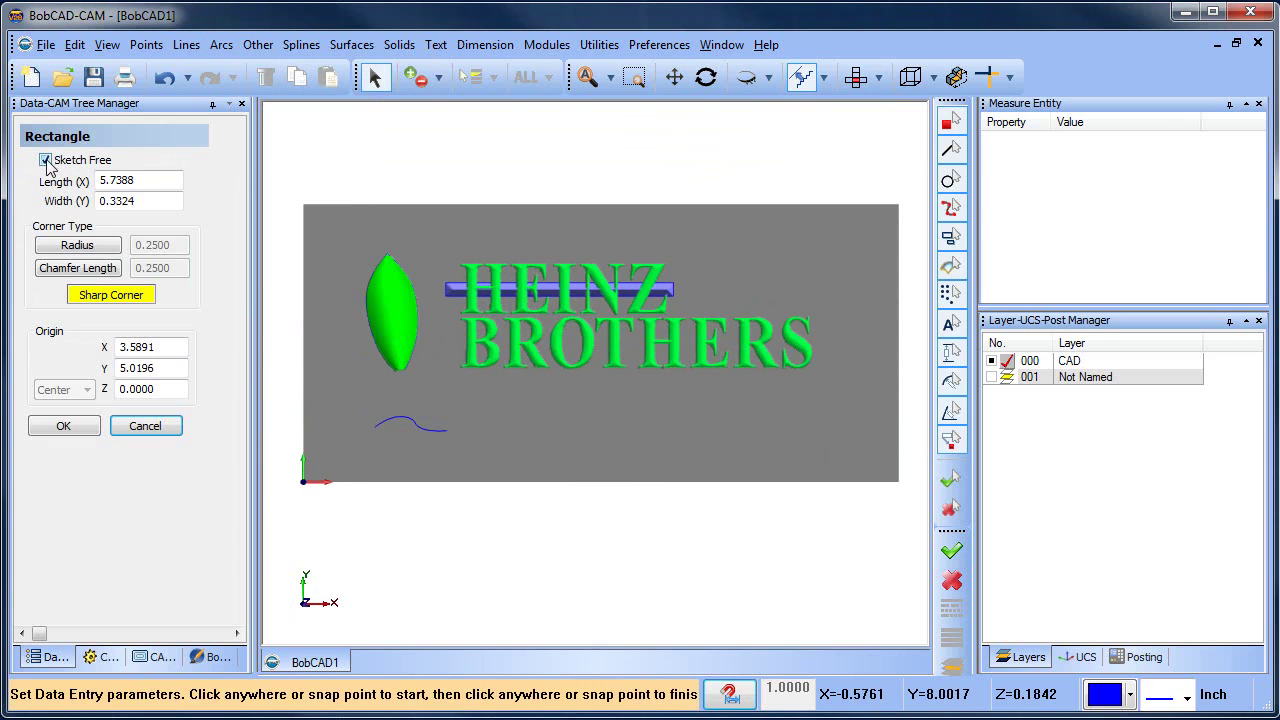
{"action": "left_click", "coordinate": [344, 250]}
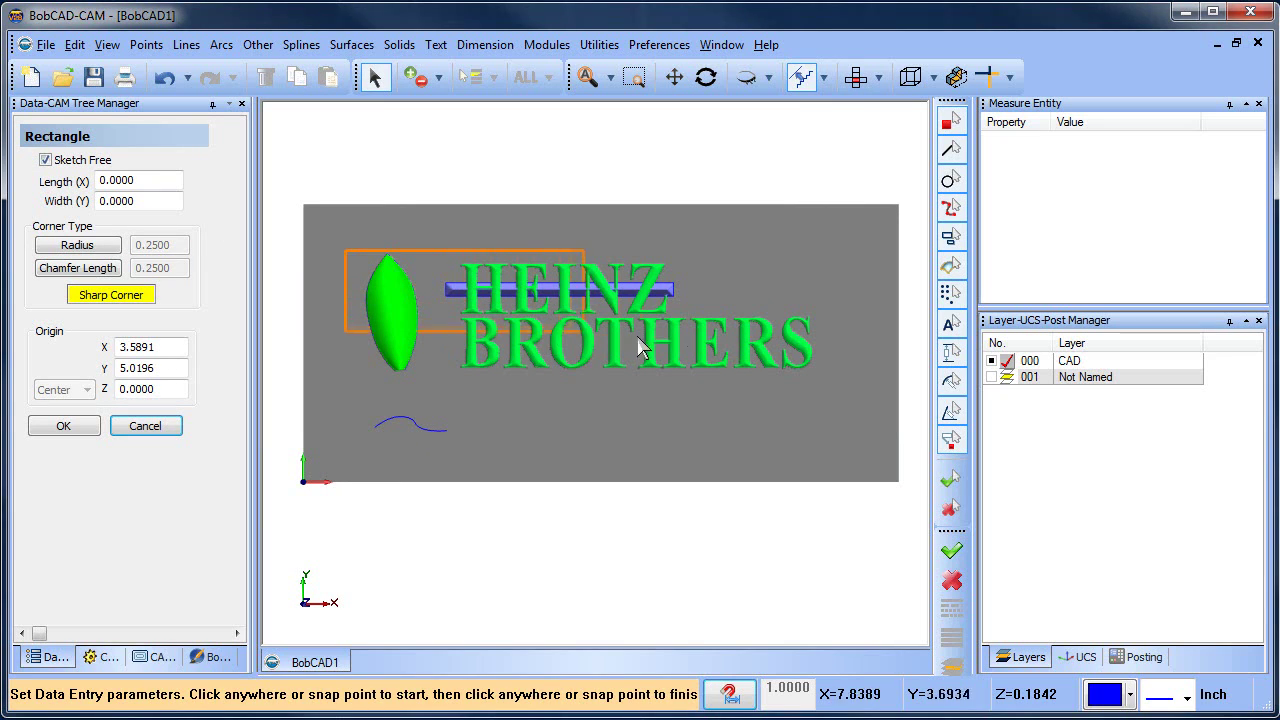
{"action": "left_click", "coordinate": [837, 386]}
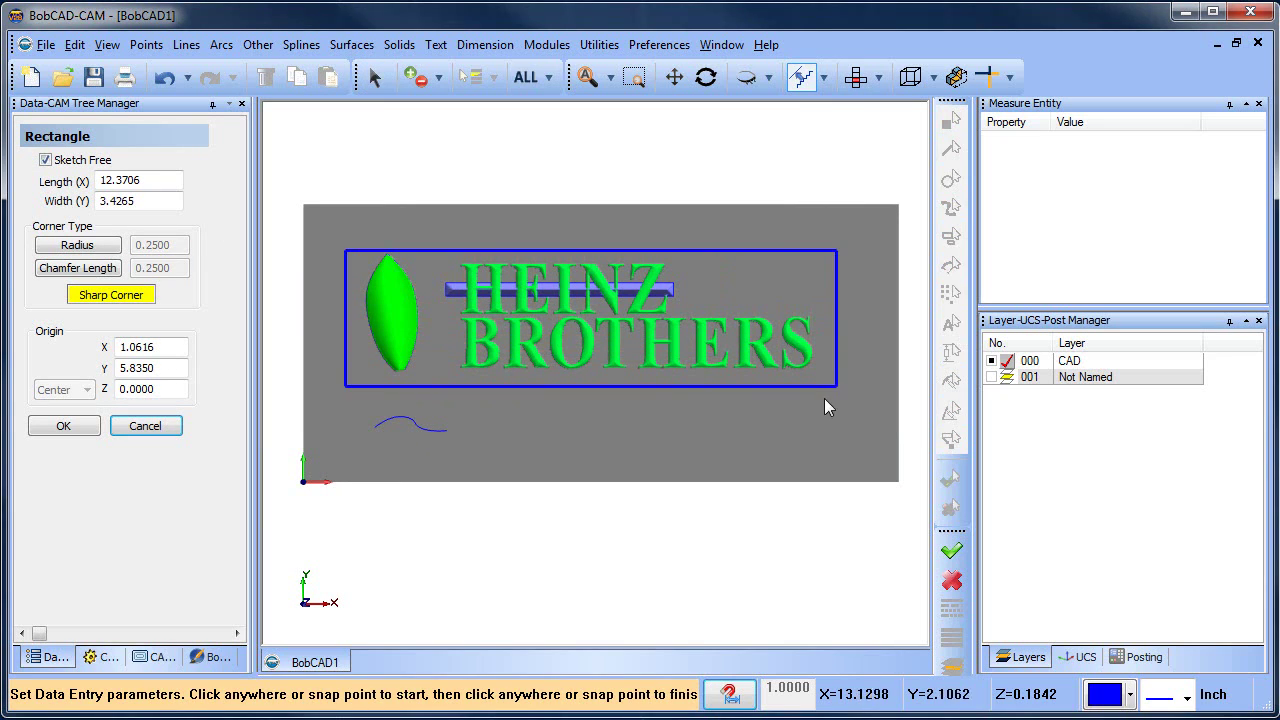
{"action": "scroll", "coordinate": [584, 393], "scroll_direction": "down", "scroll_amount": 1}
{"action": "scroll", "coordinate": [584, 393], "scroll_direction": "up", "scroll_amount": 1}
{"action": "right_click", "coordinate": [426, 172]}
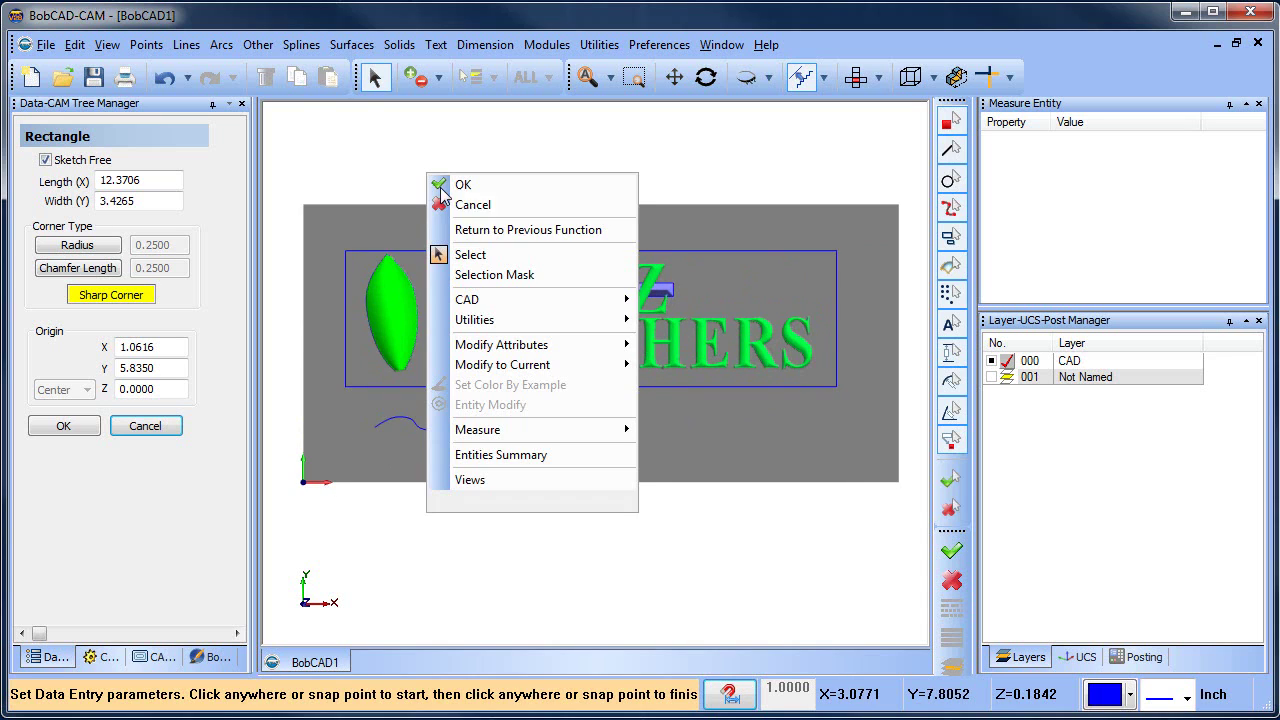
{"action": "left_click", "coordinate": [496, 200]}
{"action": "scroll", "coordinate": [496, 200], "scroll_direction": "down", "scroll_amount": 1}
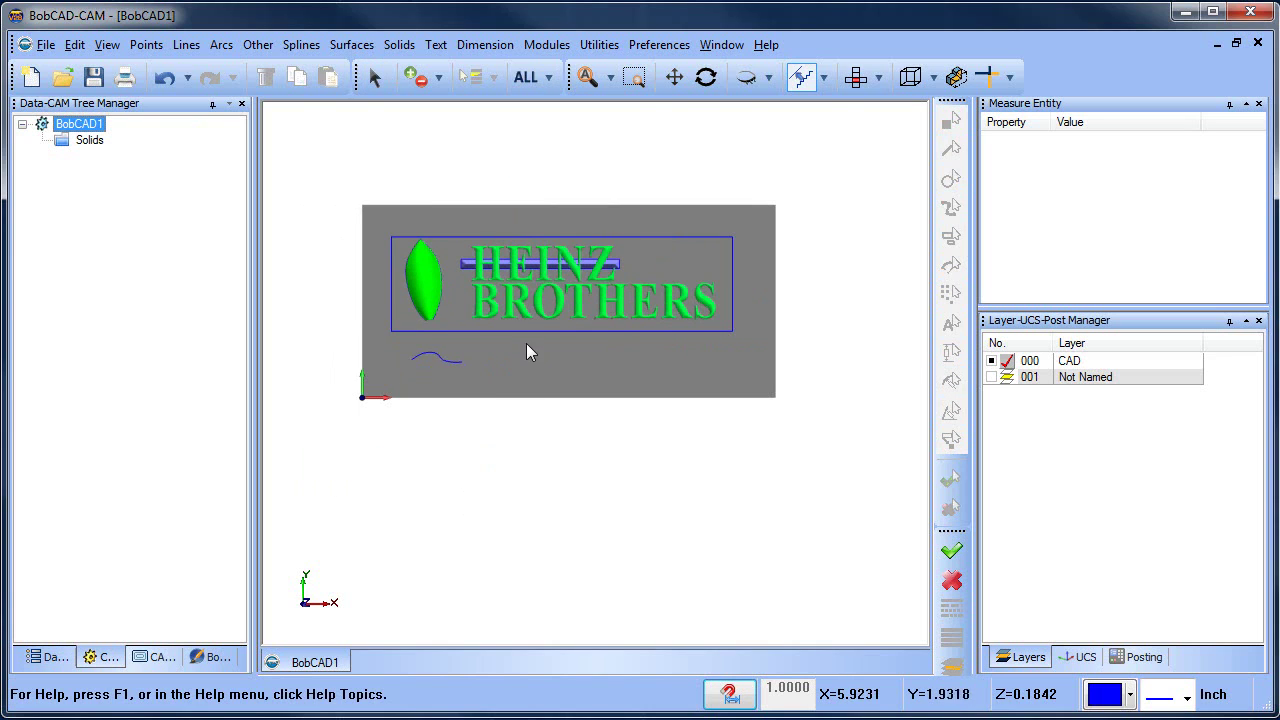
Sketch a circle with a radius of about 1.75 centred on the midpoint of the rectangle's left edge.
{"action": "scroll", "coordinate": [526, 343], "scroll_direction": "up", "scroll_amount": 1}
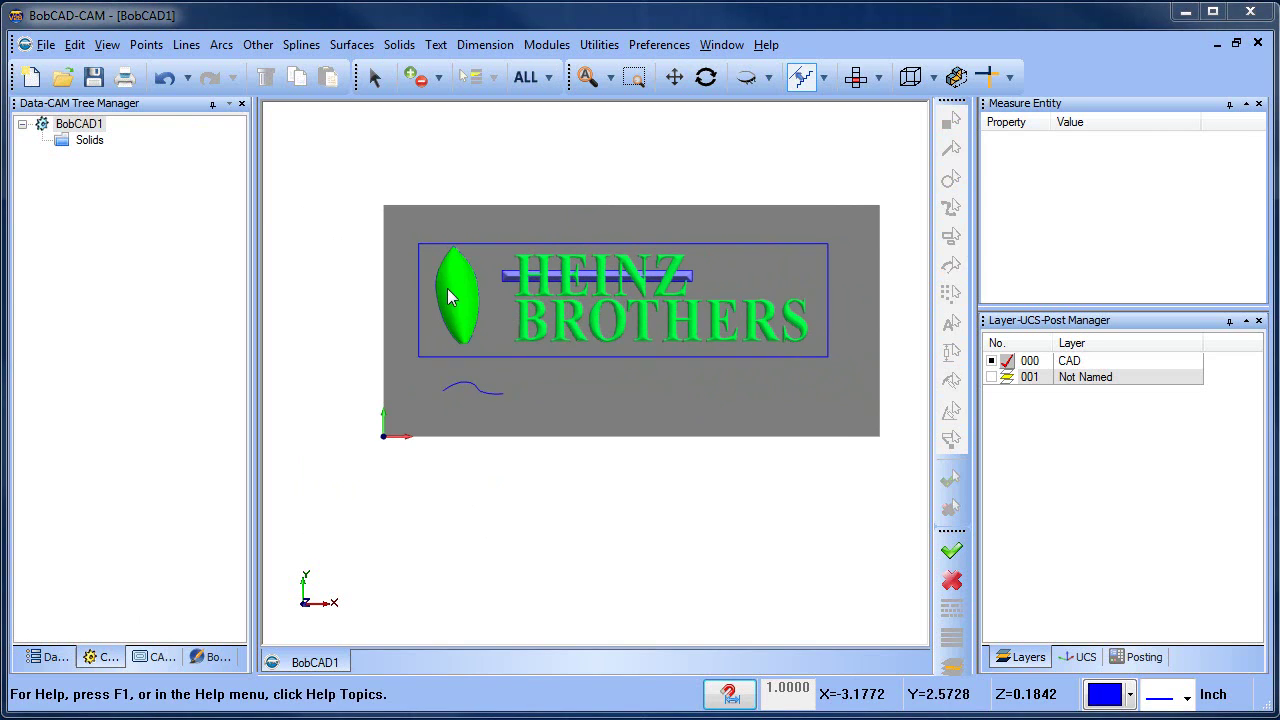
{"action": "middle_click_drag", "start_coordinate": [371, 313], "coordinate": [446, 310]}
{"action": "scroll", "coordinate": [446, 309], "scroll_direction": "up", "scroll_amount": 1}
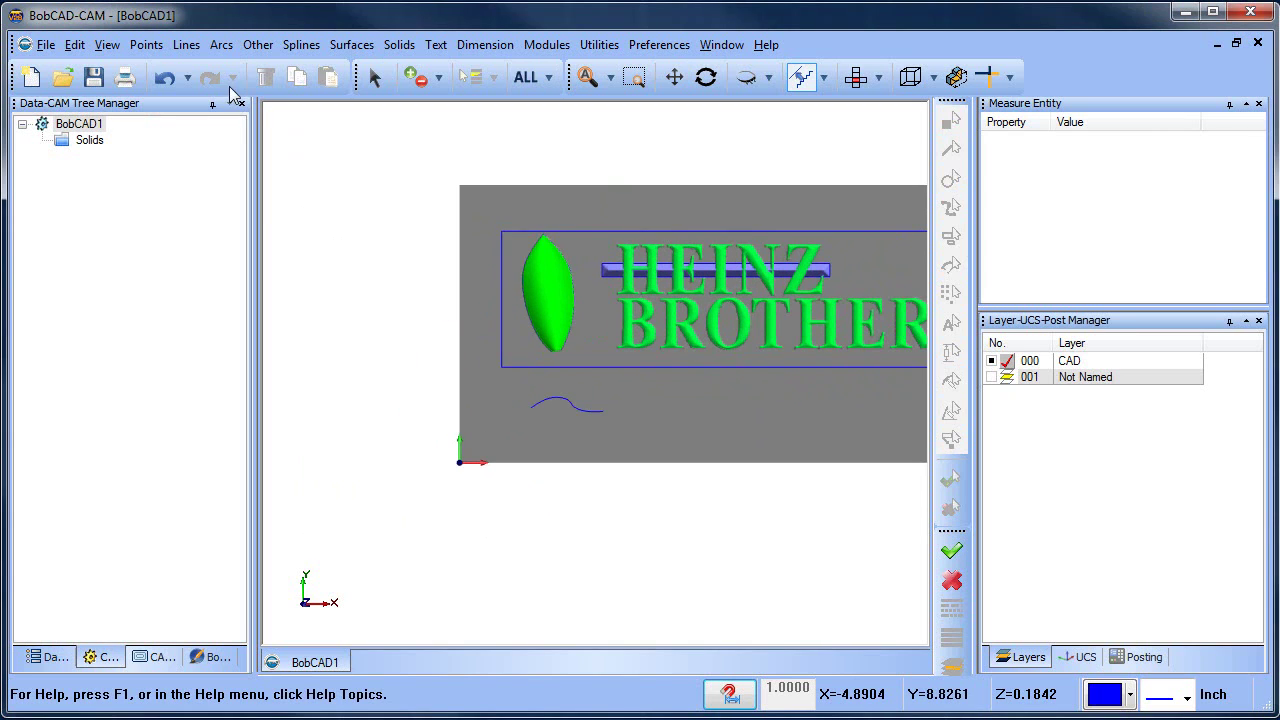
{"action": "left_click", "coordinate": [221, 44]}
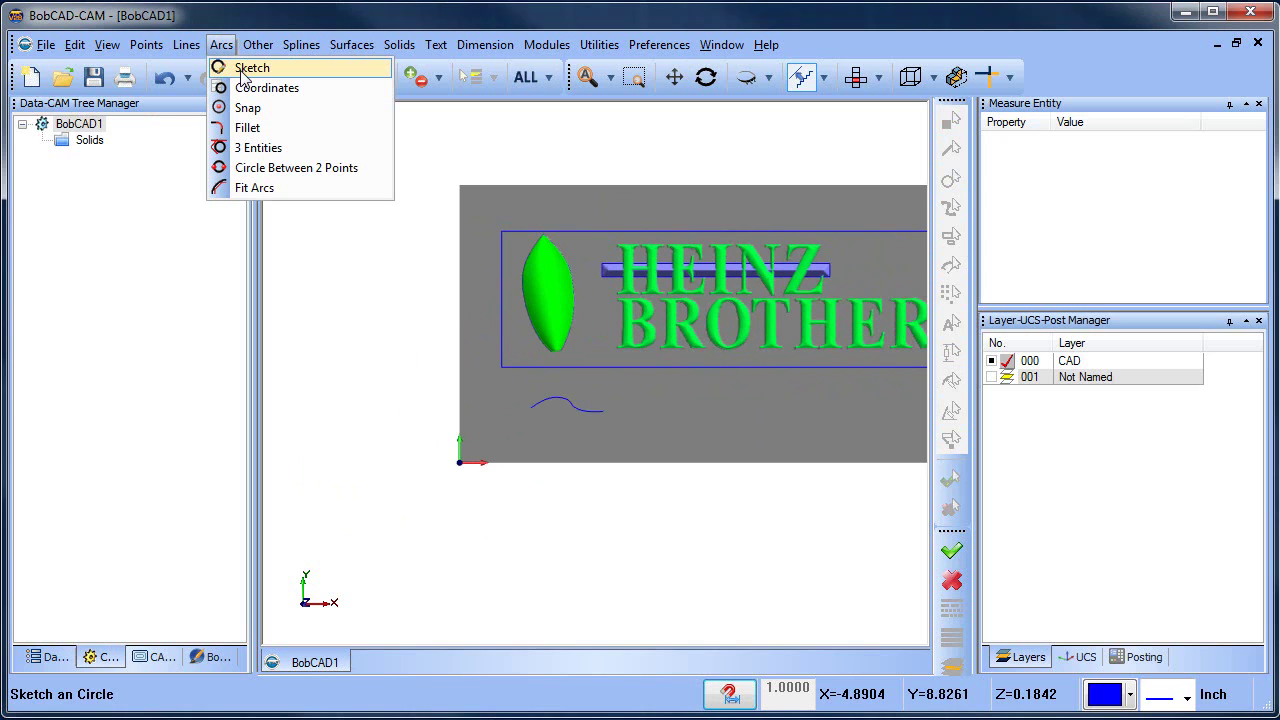
{"action": "left_click", "coordinate": [243, 70]}
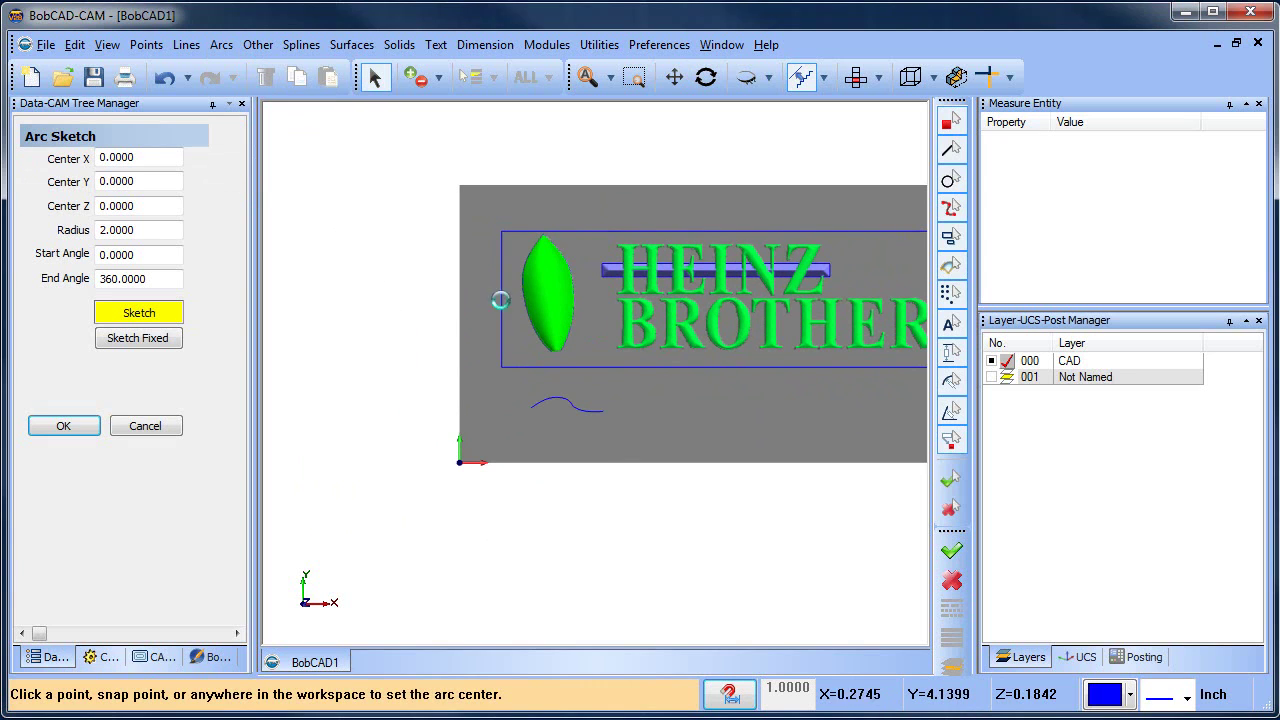
{"action": "left_click", "coordinate": [502, 300]}
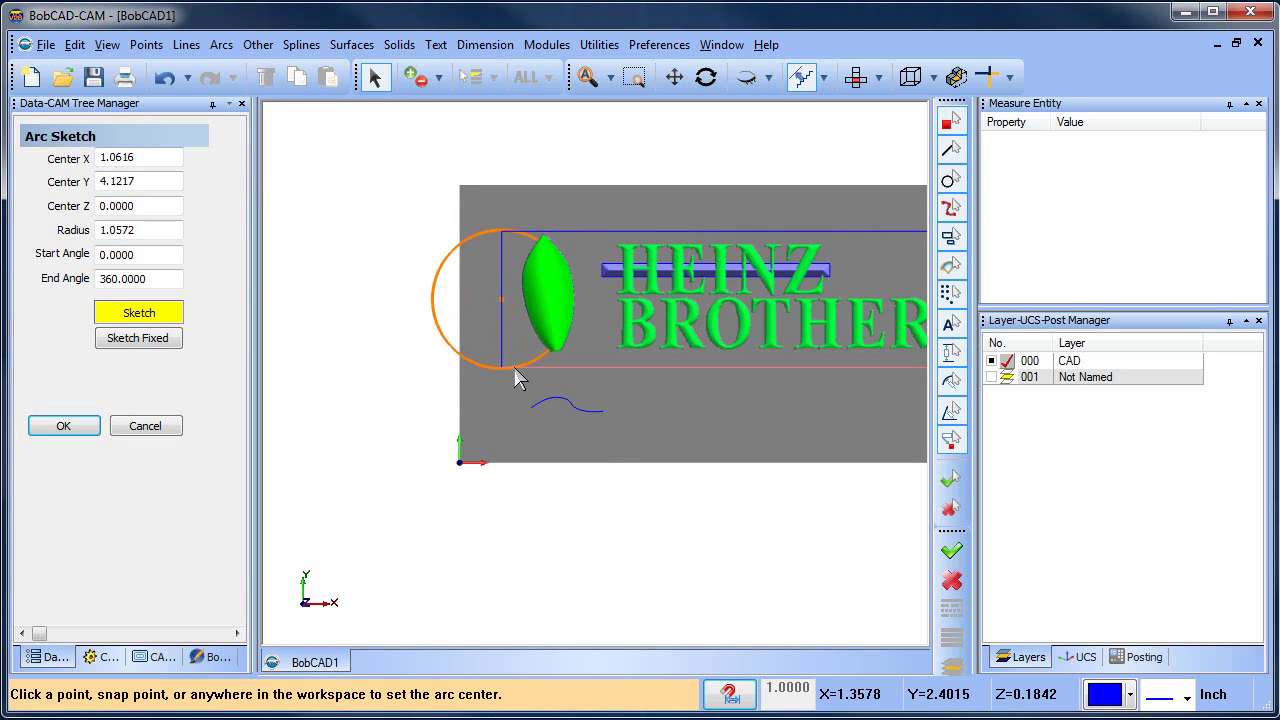
{"action": "left_click", "coordinate": [516, 378]}
{"action": "scroll", "coordinate": [540, 378], "scroll_direction": "down", "scroll_amount": 2}
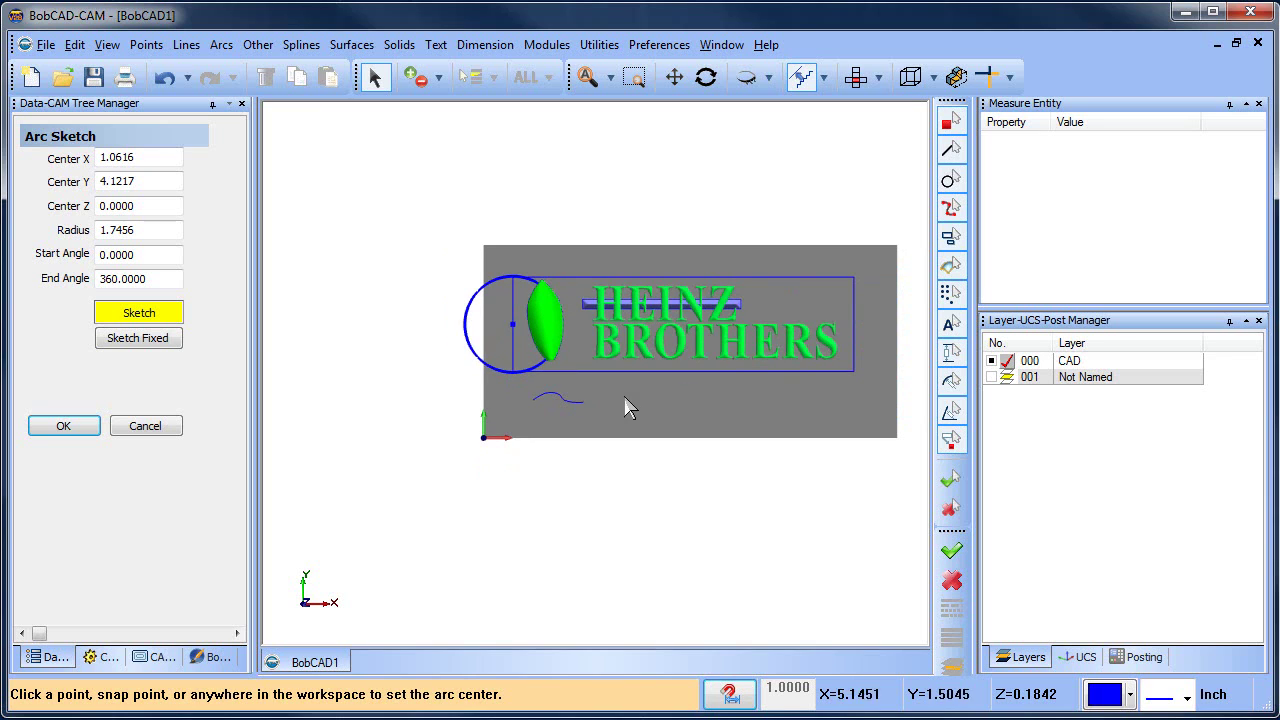
{"action": "scroll", "coordinate": [636, 405], "scroll_direction": "up", "scroll_amount": 2}
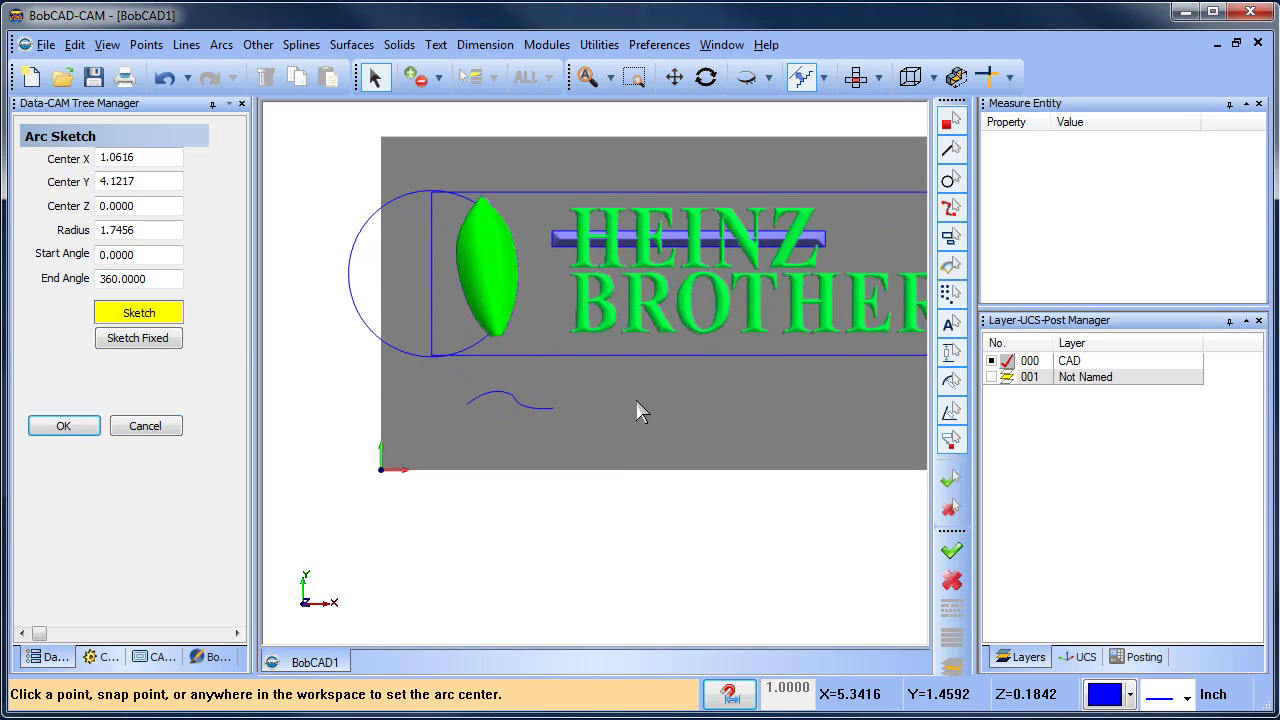
Translate the circle about -4.97 in X and -0.19 in Y, into the empty space left of the emboss stock.
{"action": "left_click", "coordinate": [608, 44]}
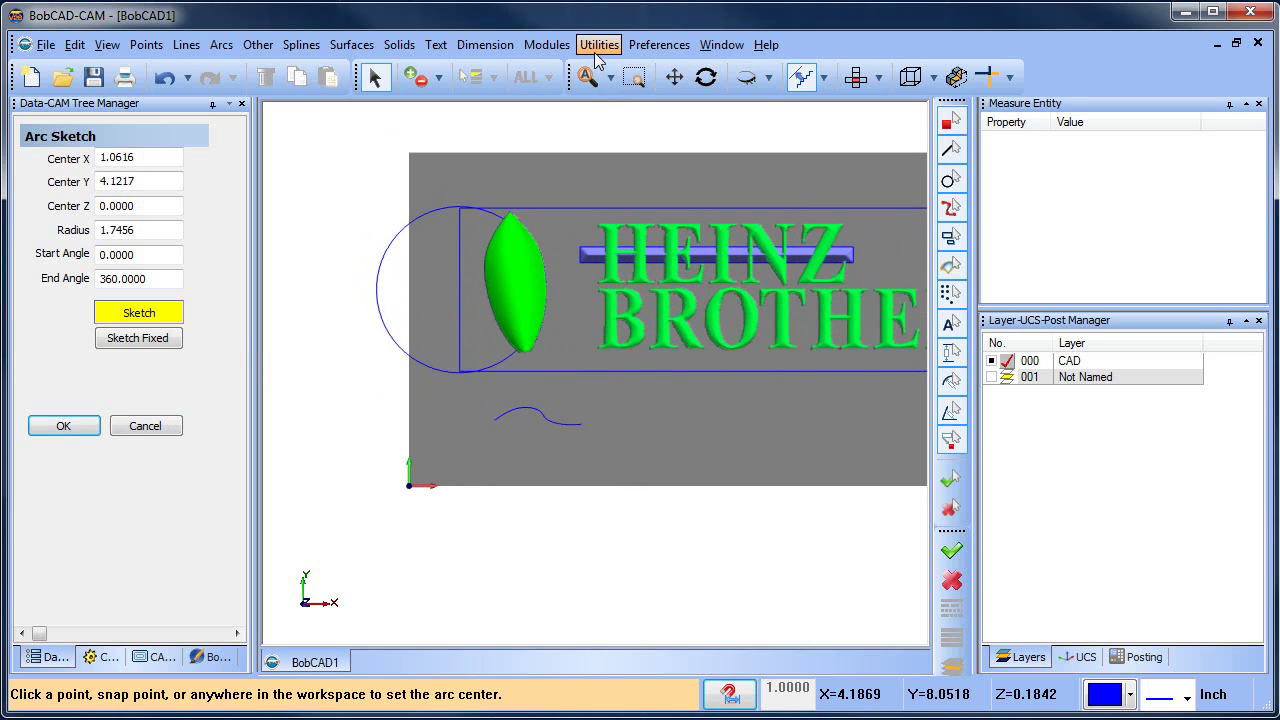
{"action": "left_click", "coordinate": [630, 149]}
{"action": "scroll", "coordinate": [552, 330], "scroll_direction": "down", "scroll_amount": 1}
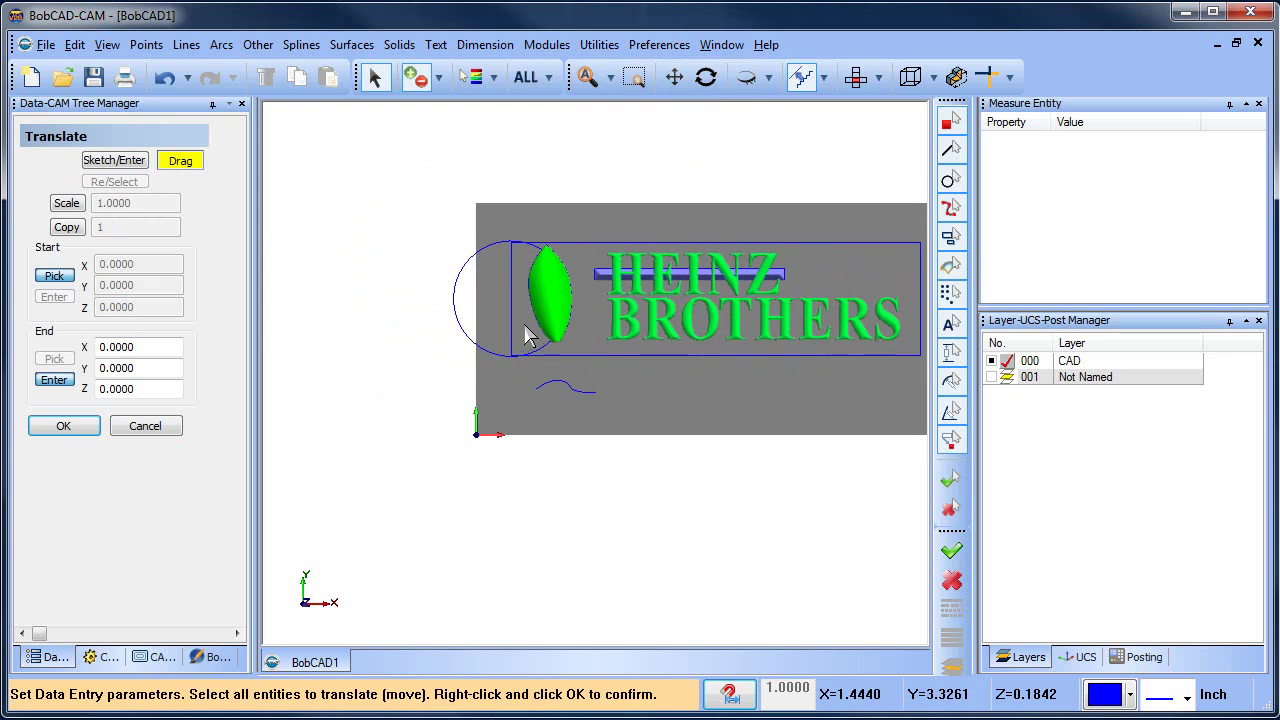
{"action": "right_click", "coordinate": [373, 253]}
{"action": "left_click", "coordinate": [410, 266]}
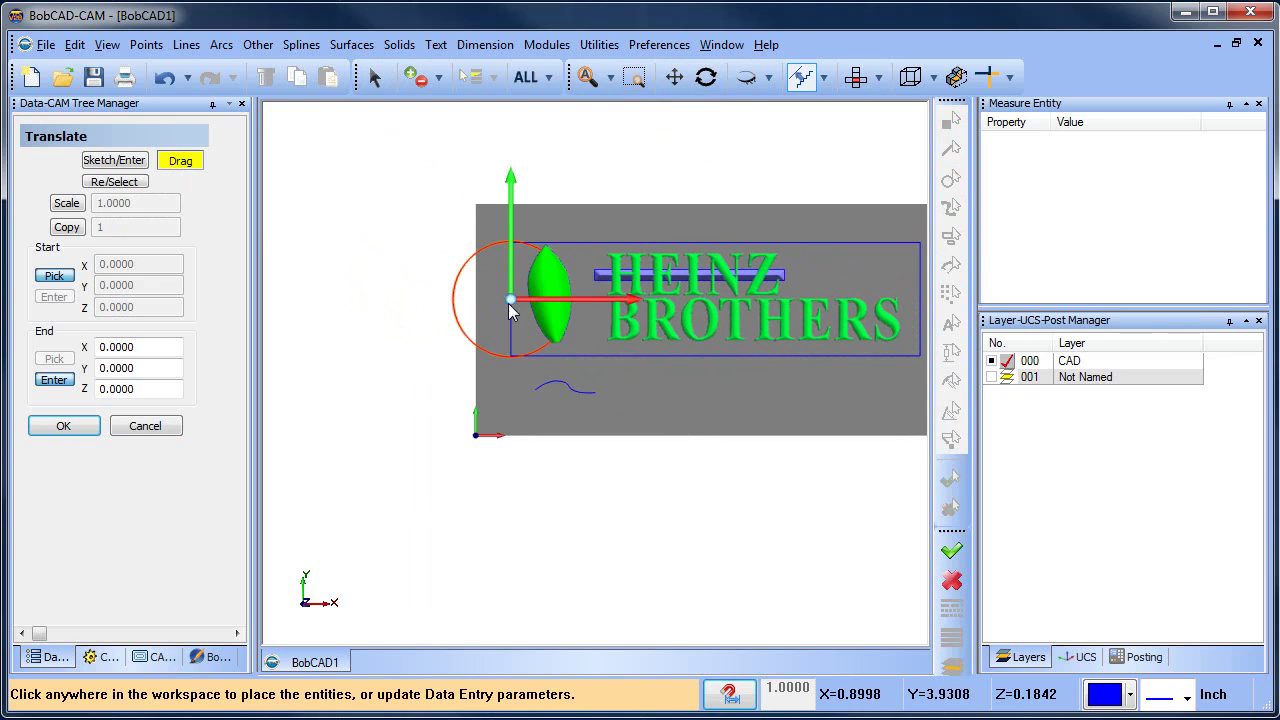
{"action": "left_click_drag", "start_coordinate": [508, 303], "coordinate": [343, 309]}
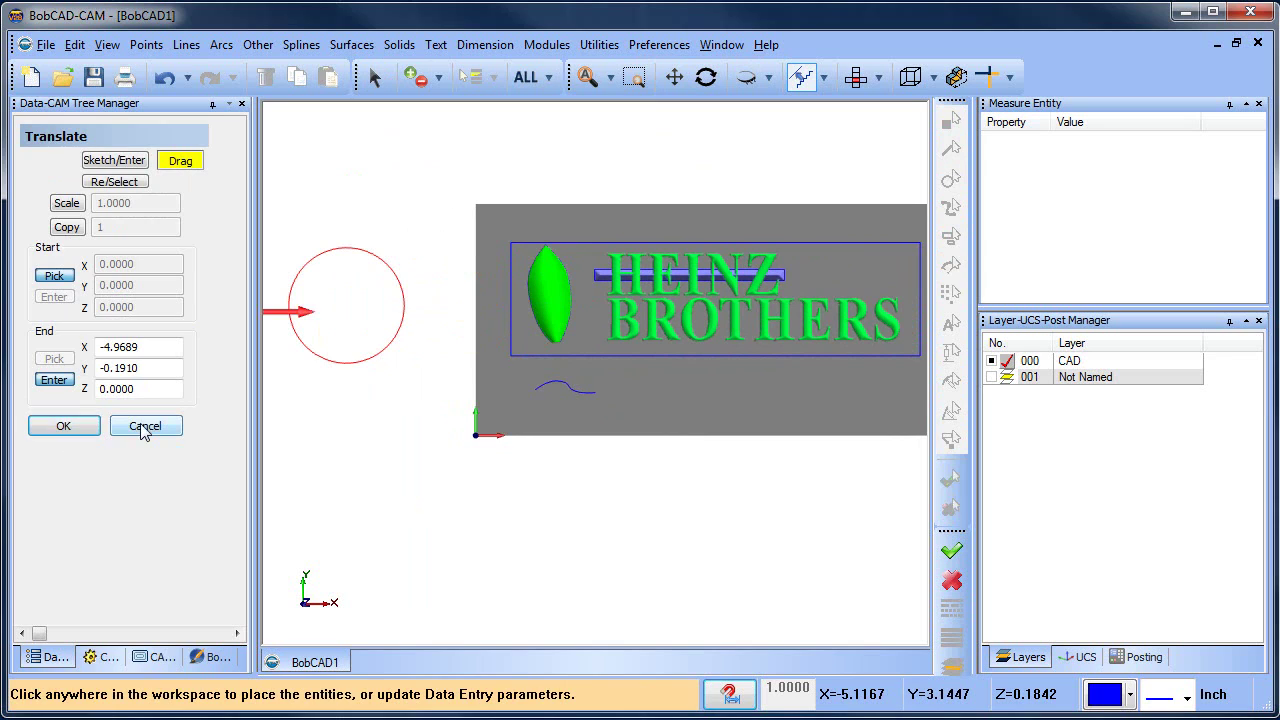
{"action": "left_click", "coordinate": [143, 427]}
{"action": "left_click", "coordinate": [599, 44]}
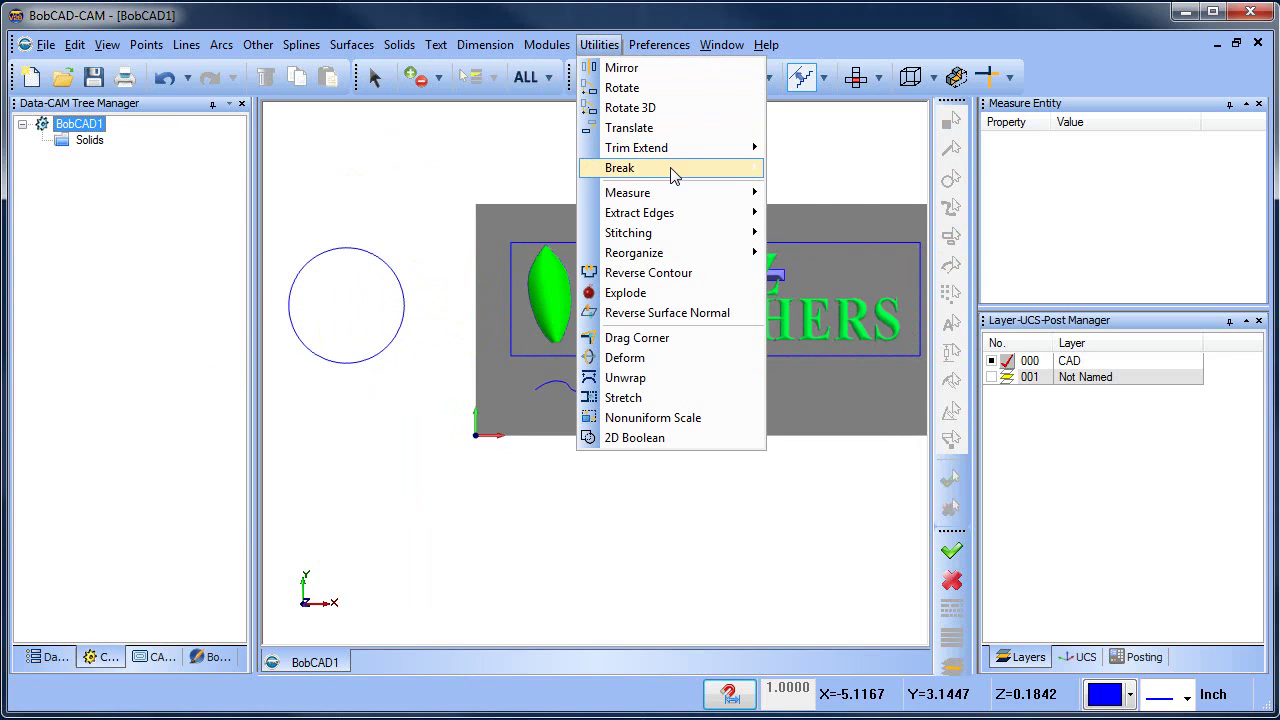
{"action": "mouse_move", "coordinate": [682, 170]}
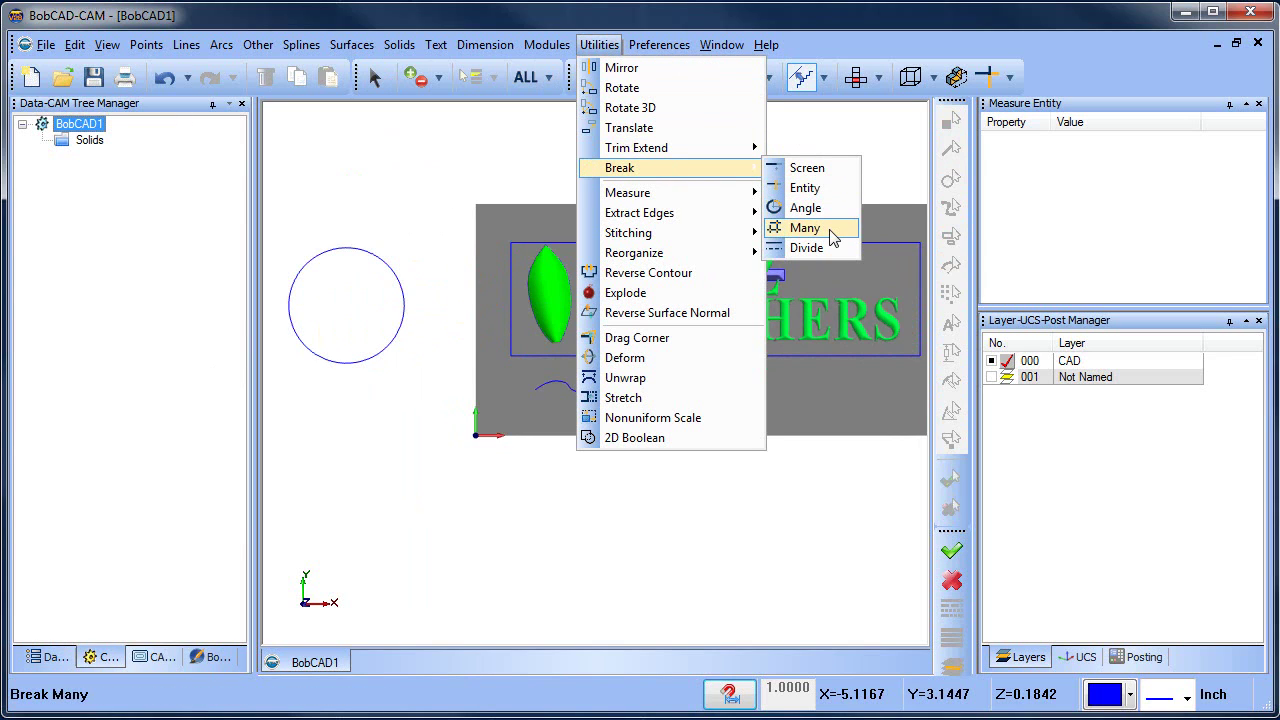
{"action": "left_click", "coordinate": [829, 232]}
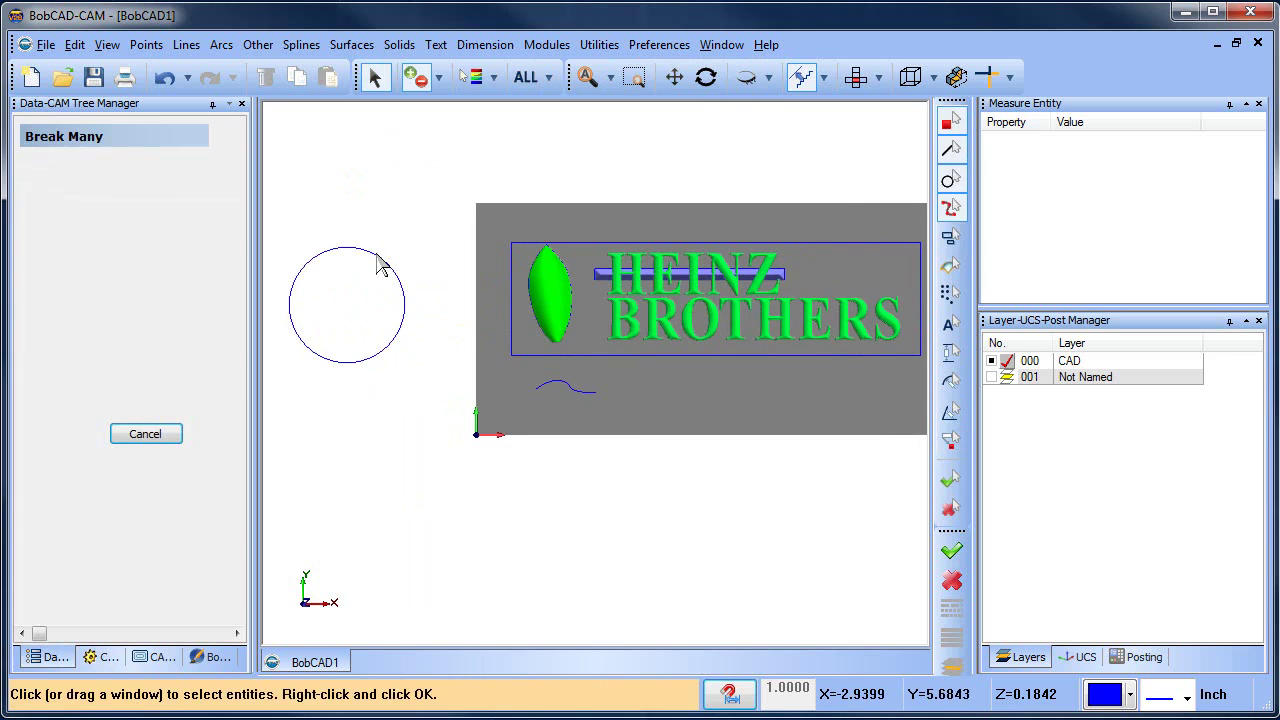
Break the circle into 4 equal divisions and delete its lower half to leave a semicircular arc.
{"action": "left_click", "coordinate": [608, 50]}
{"action": "mouse_move", "coordinate": [700, 168]}
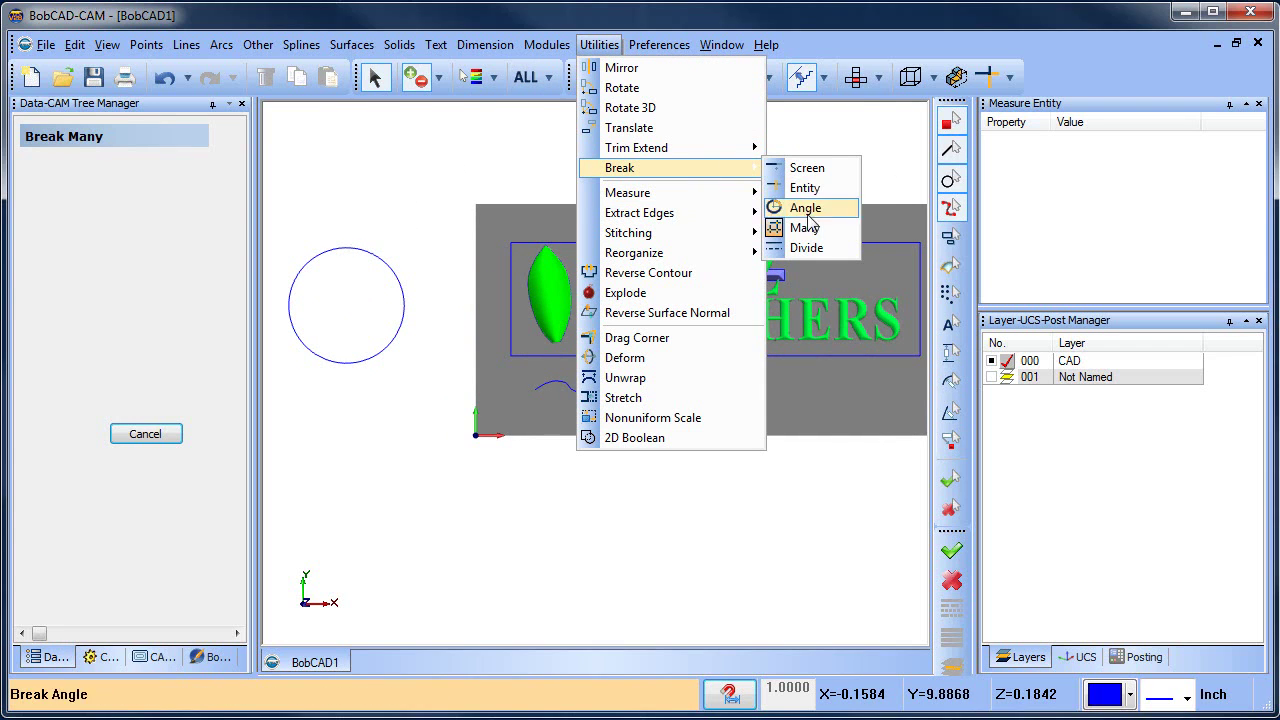
{"action": "left_click", "coordinate": [808, 248]}
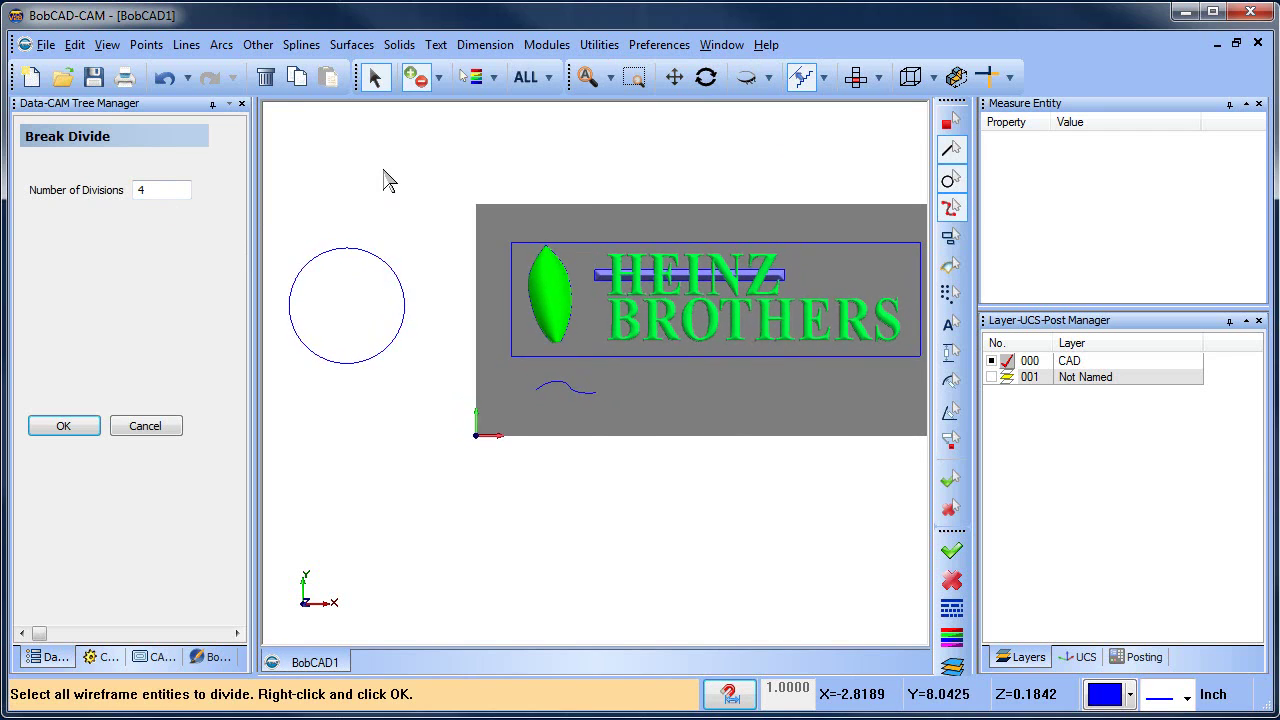
{"action": "right_click", "coordinate": [440, 183]}
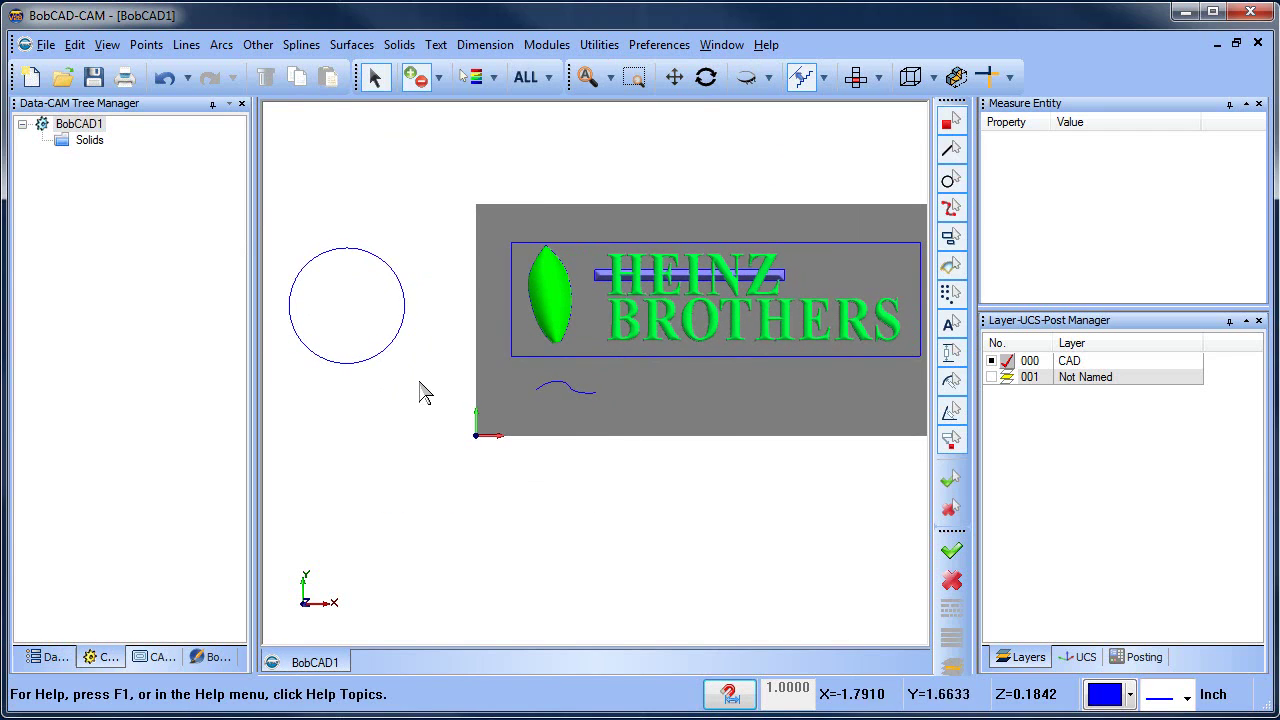
{"action": "scroll", "coordinate": [430, 400], "scroll_direction": "down", "scroll_amount": 1}
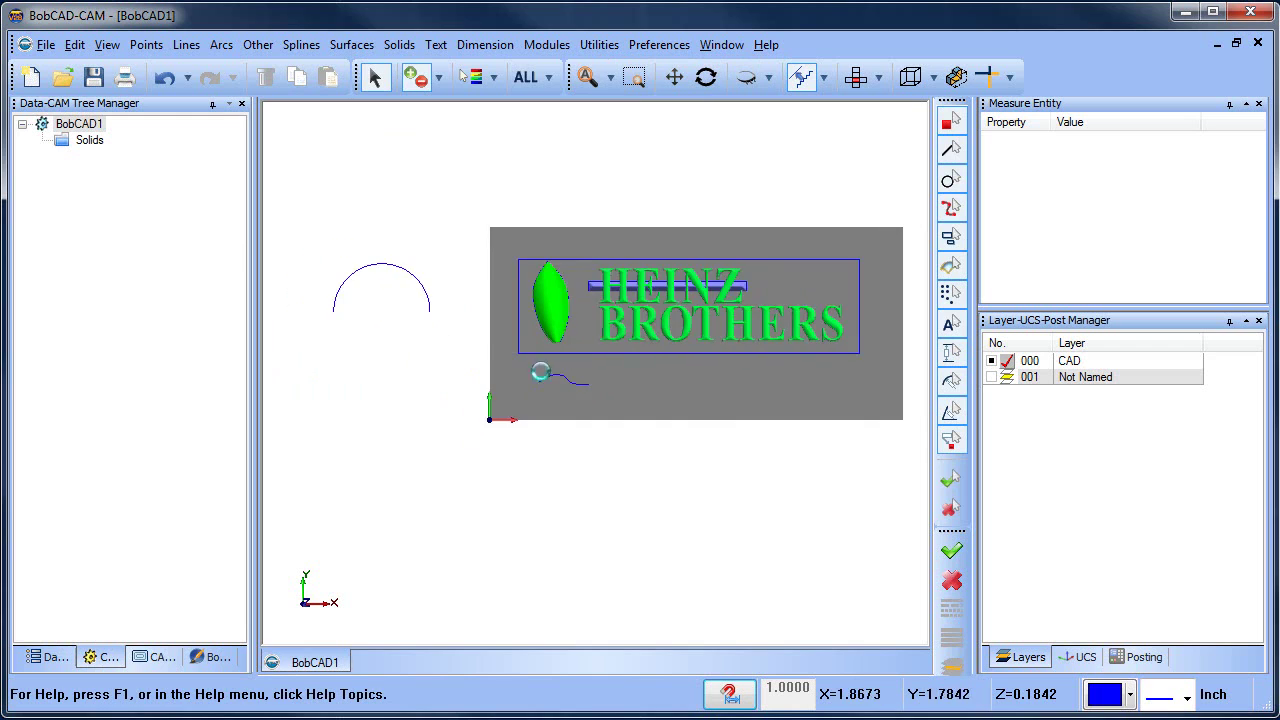
{"action": "middle_click_drag", "start_coordinate": [603, 400], "coordinate": [586, 434]}
{"action": "scroll", "coordinate": [586, 434], "scroll_direction": "down", "scroll_amount": 1}
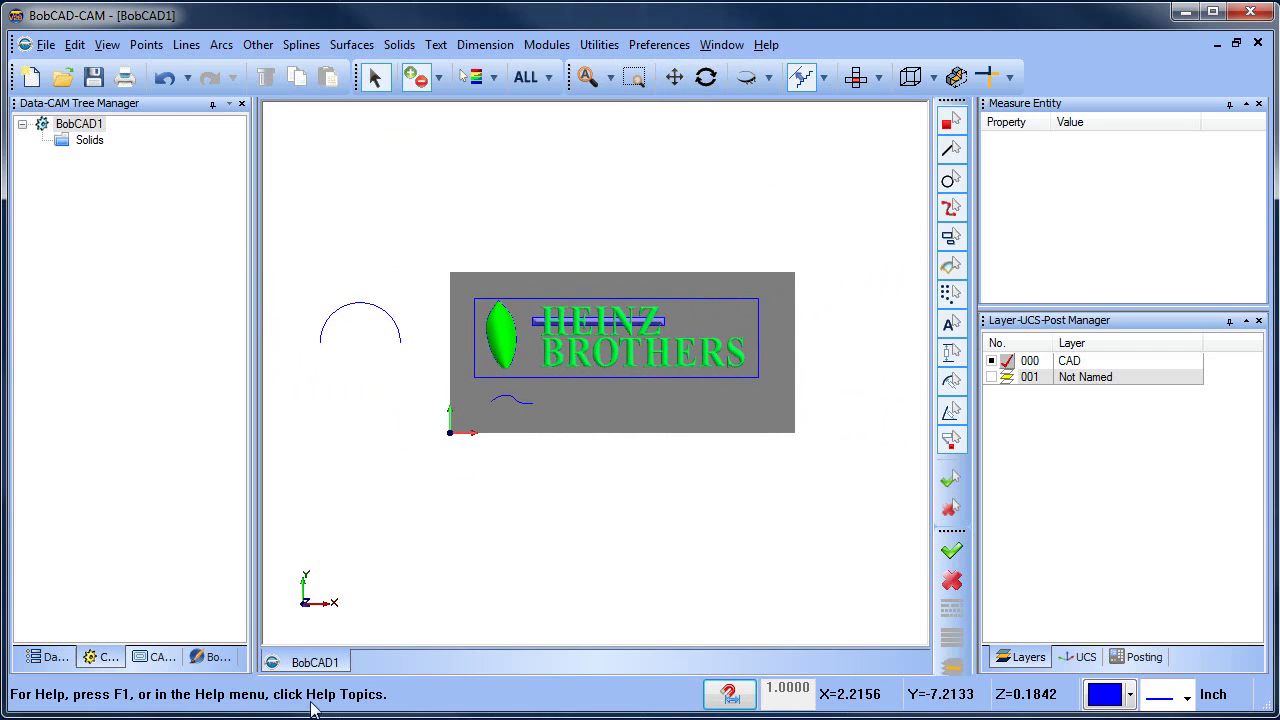
Add another 2 Rail Sweep to the emboss model with the Add application type and Local Smooth transition.
{"action": "left_click", "coordinate": [152, 660]}
{"action": "left_click", "coordinate": [211, 660]}
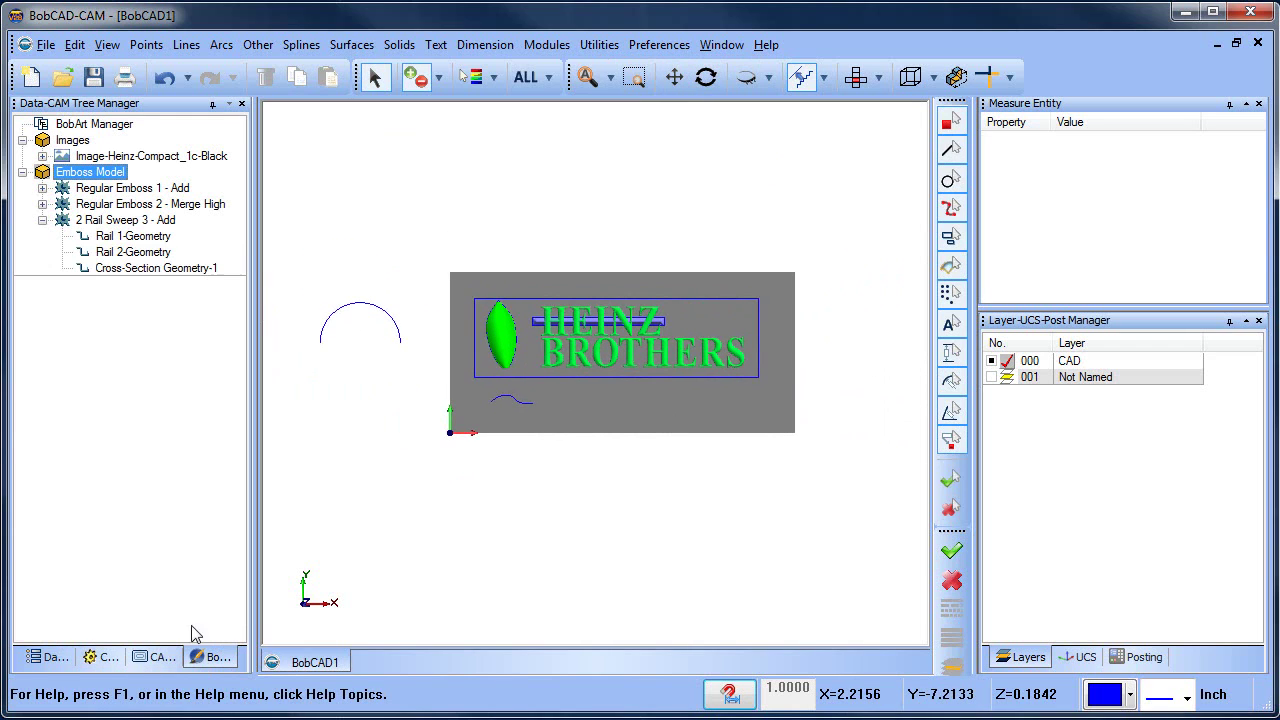
{"action": "left_click", "coordinate": [42, 220]}
{"action": "right_click", "coordinate": [89, 177]}
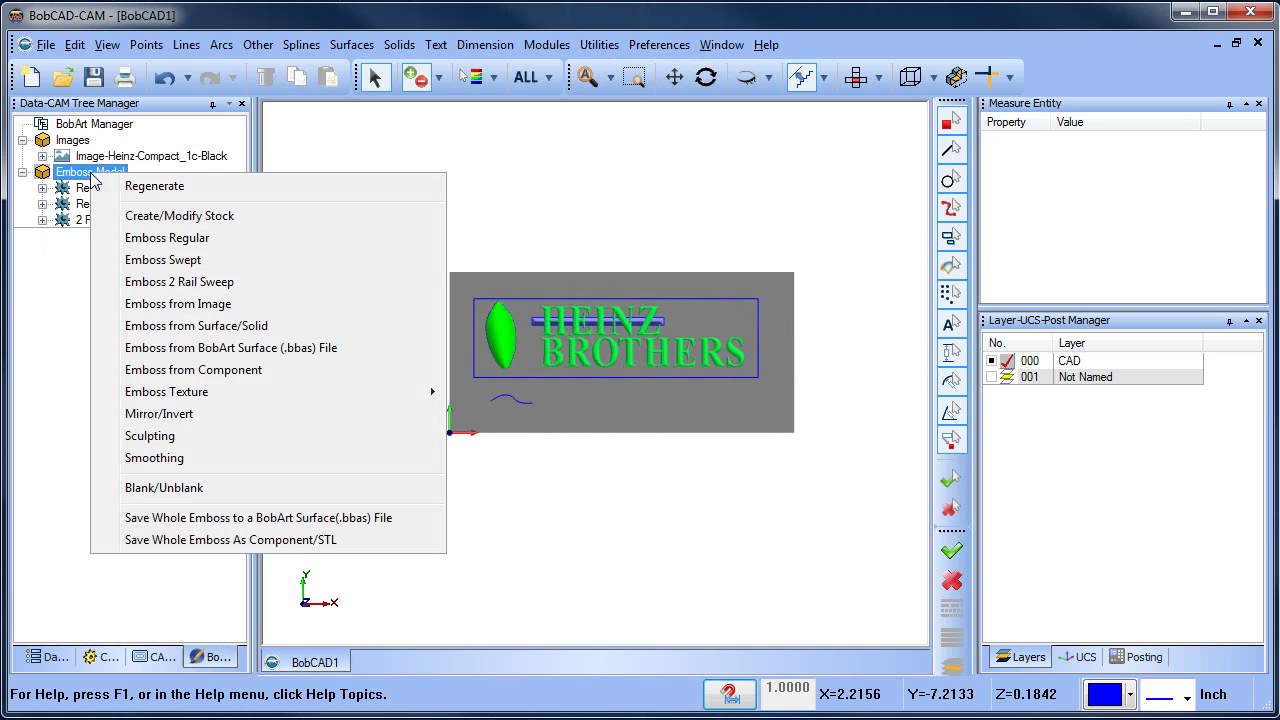
{"action": "left_click", "coordinate": [232, 286]}
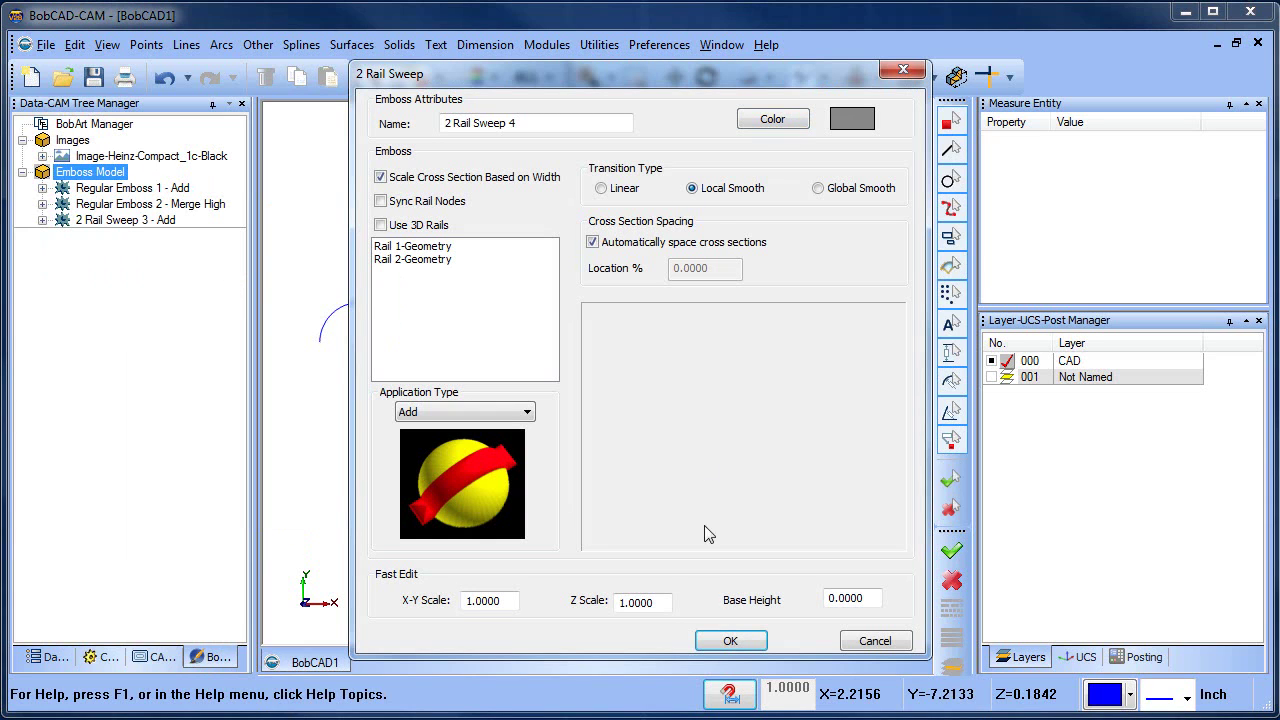
{"action": "left_click", "coordinate": [731, 640]}
Assign the rectangle's top edge as the Rail 1 geometry of the new 2 Rail Sweep.
{"action": "left_click", "coordinate": [150, 252]}
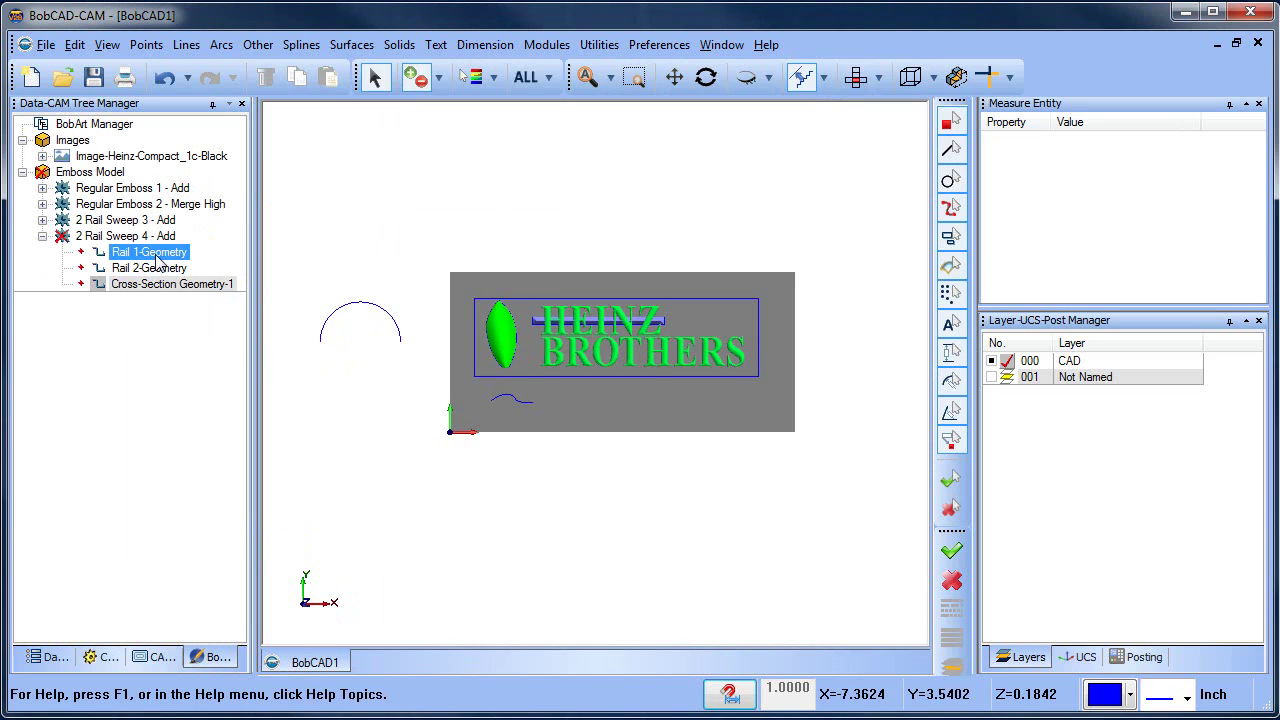
{"action": "right_click", "coordinate": [156, 254]}
{"action": "left_click", "coordinate": [214, 268]}
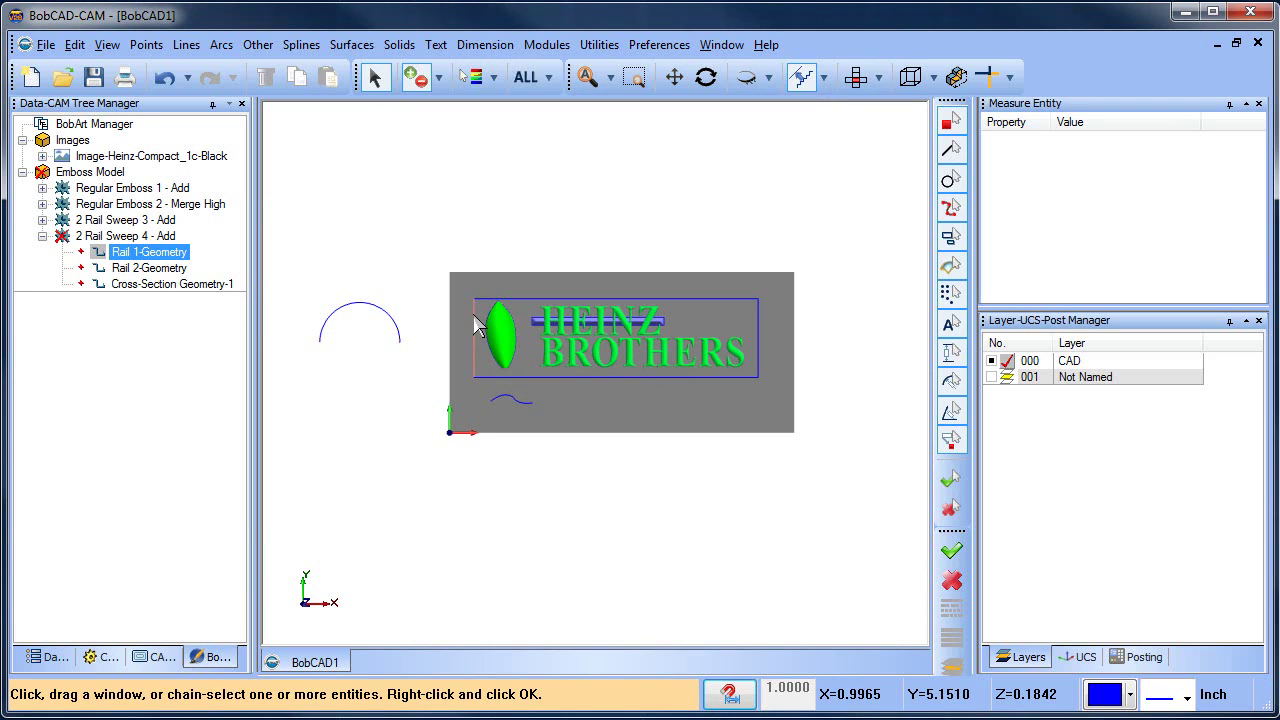
{"action": "left_click", "coordinate": [475, 325]}
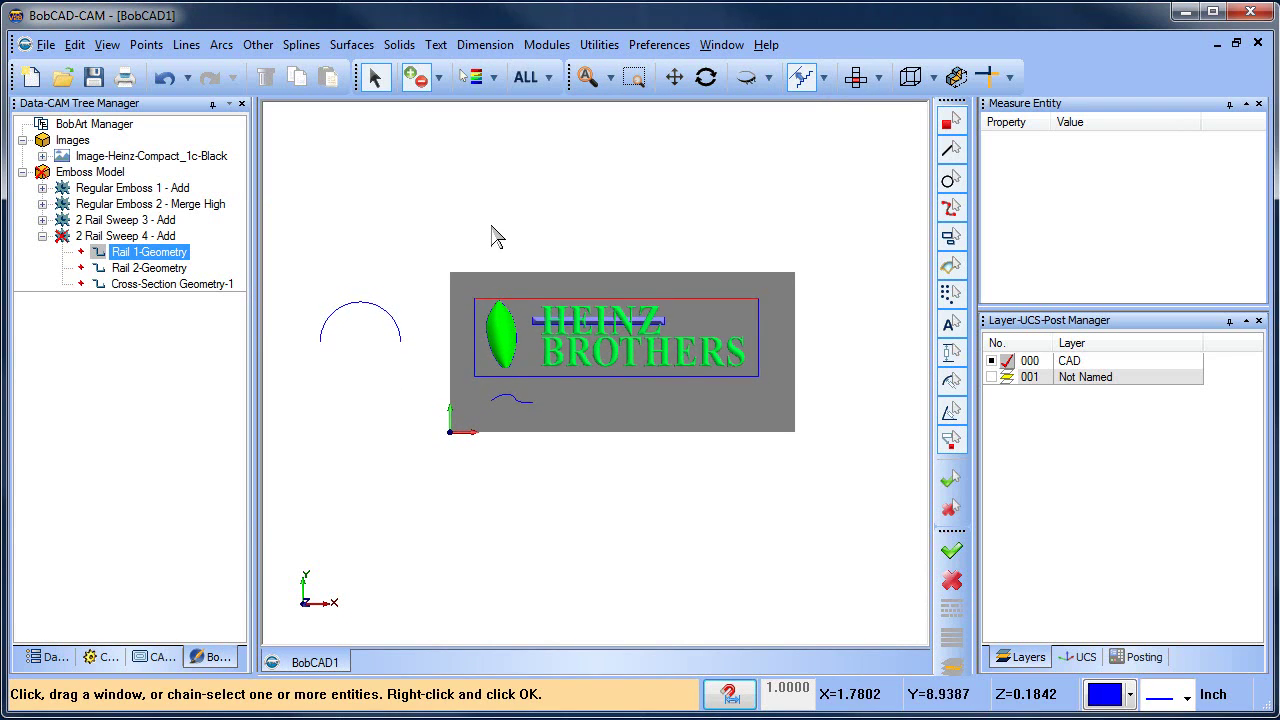
{"action": "right_click", "coordinate": [283, 307]}
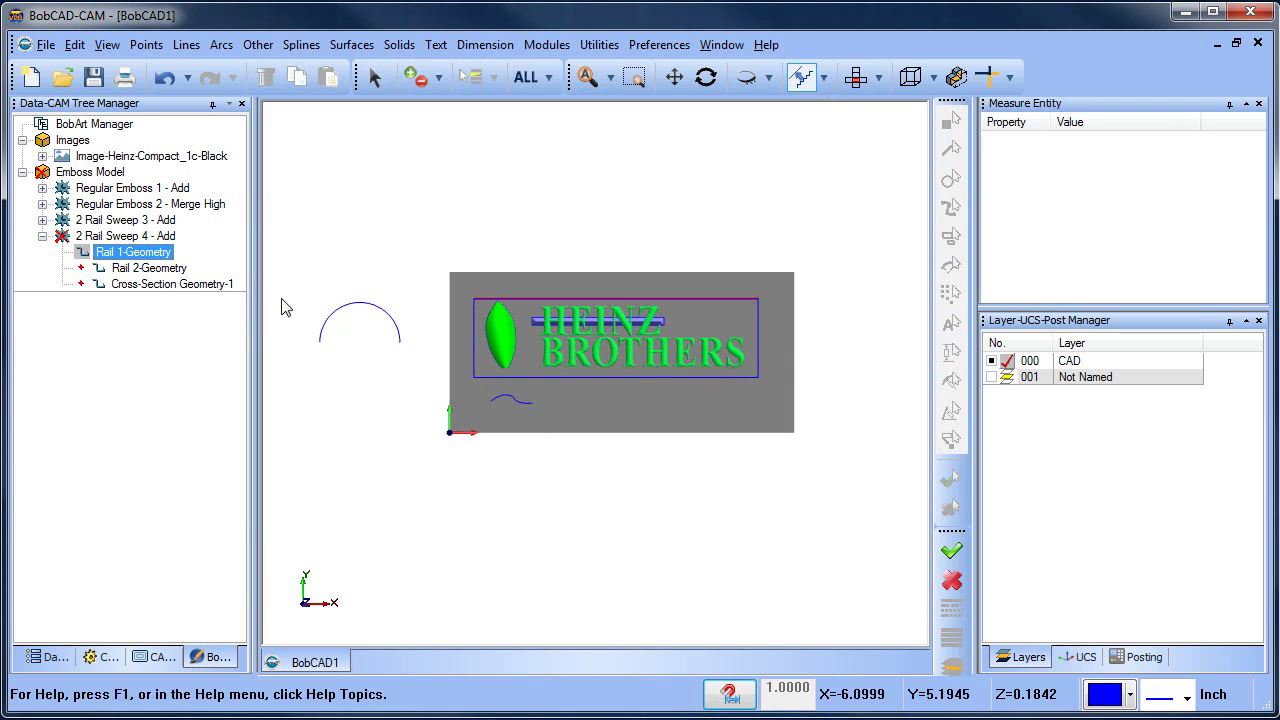
Assign the rectangle's bottom edge as Rail 2 and the semicircular arc as the first cross-section of the new sweep.
{"action": "left_click", "coordinate": [490, 376]}
{"action": "right_click", "coordinate": [569, 451]}
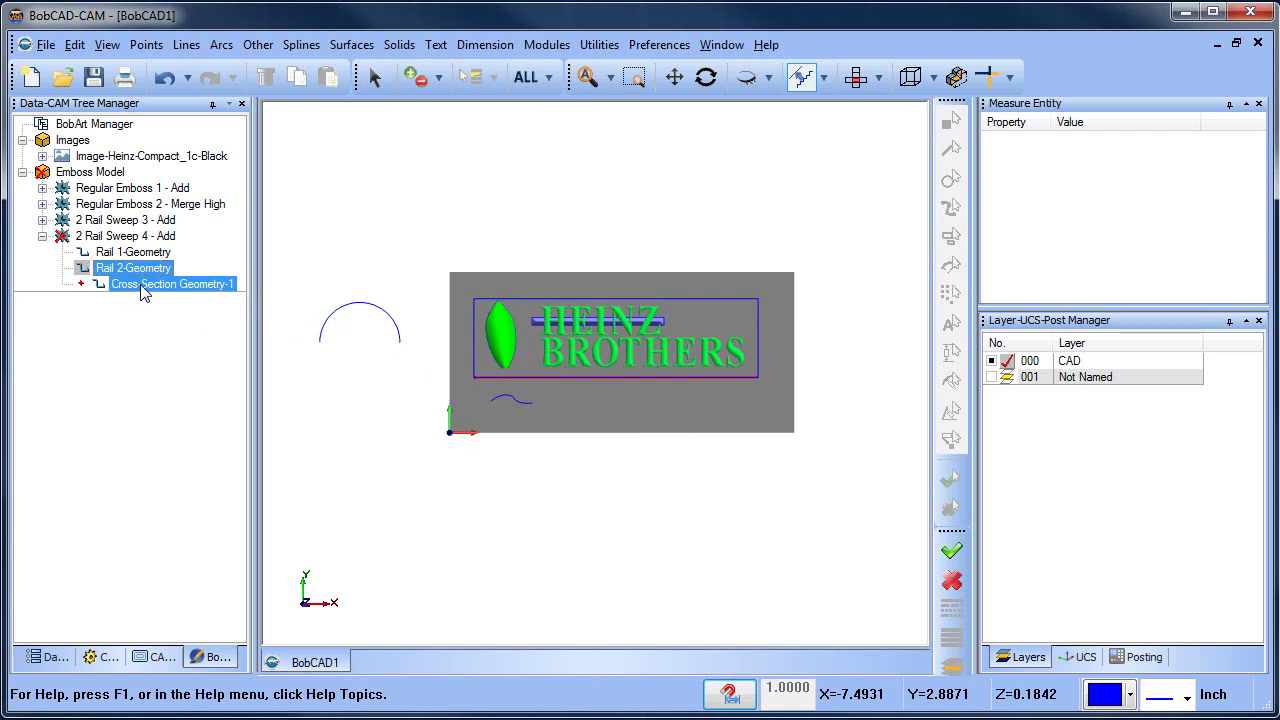
{"action": "left_click", "coordinate": [405, 358]}
{"action": "right_click", "coordinate": [371, 374]}
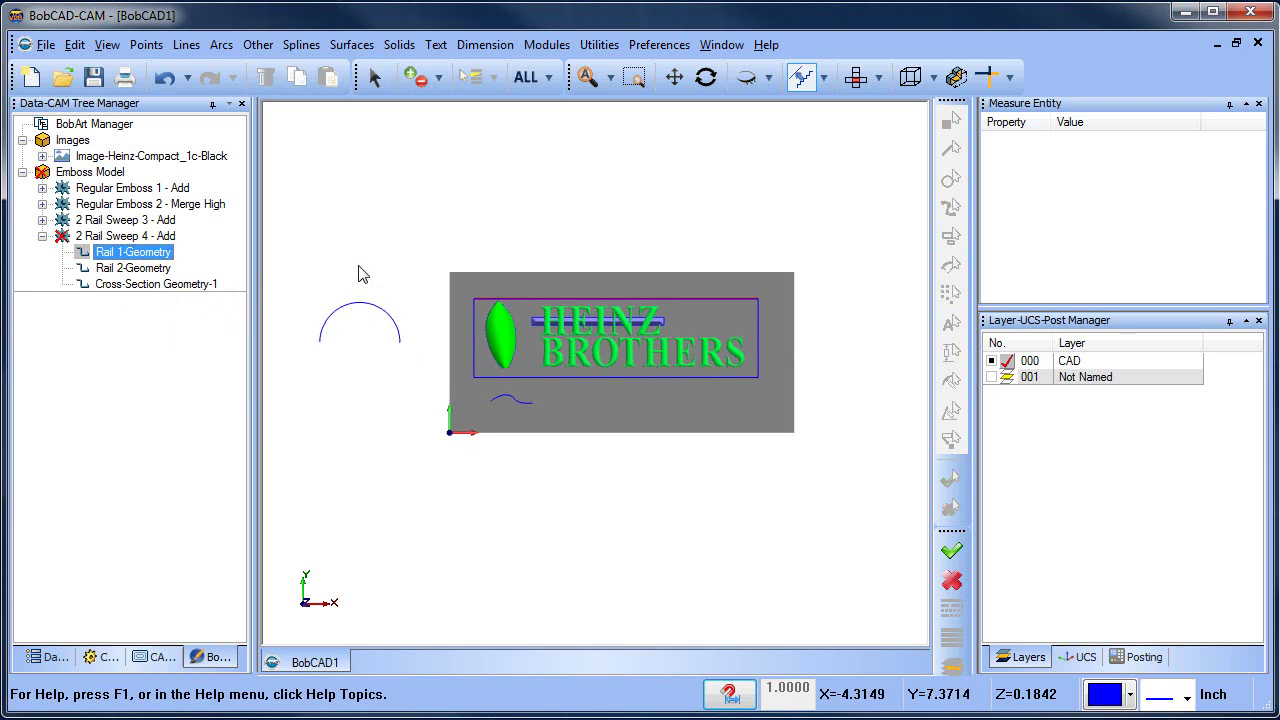
Check the directions of both rails in the second 2 Rail Sweep and reverse the direction of Rail 1.
{"action": "scroll", "coordinate": [489, 300], "scroll_direction": "up", "scroll_amount": 3}
{"action": "scroll", "coordinate": [446, 343], "scroll_direction": "up", "scroll_amount": 3}
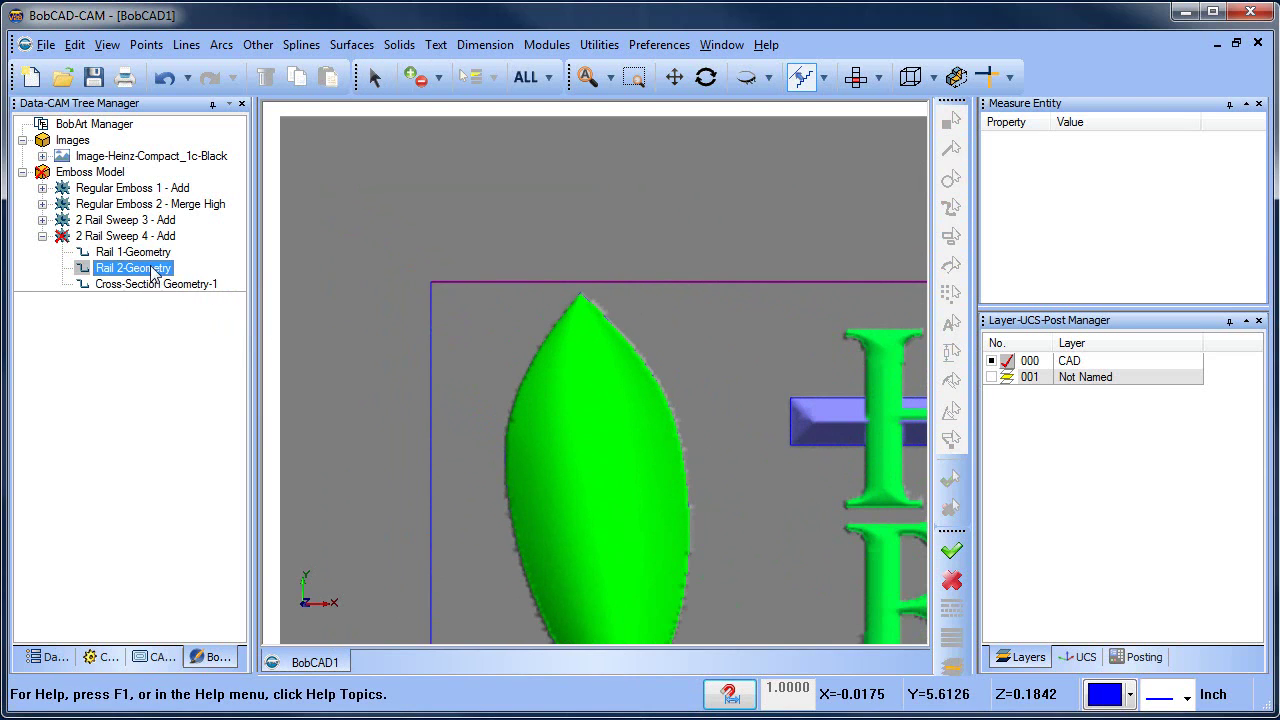
{"action": "scroll", "coordinate": [513, 385], "scroll_direction": "down", "scroll_amount": 2}
{"action": "scroll", "coordinate": [510, 395], "scroll_direction": "down", "scroll_amount": 1}
{"action": "left_click", "coordinate": [133, 268]}
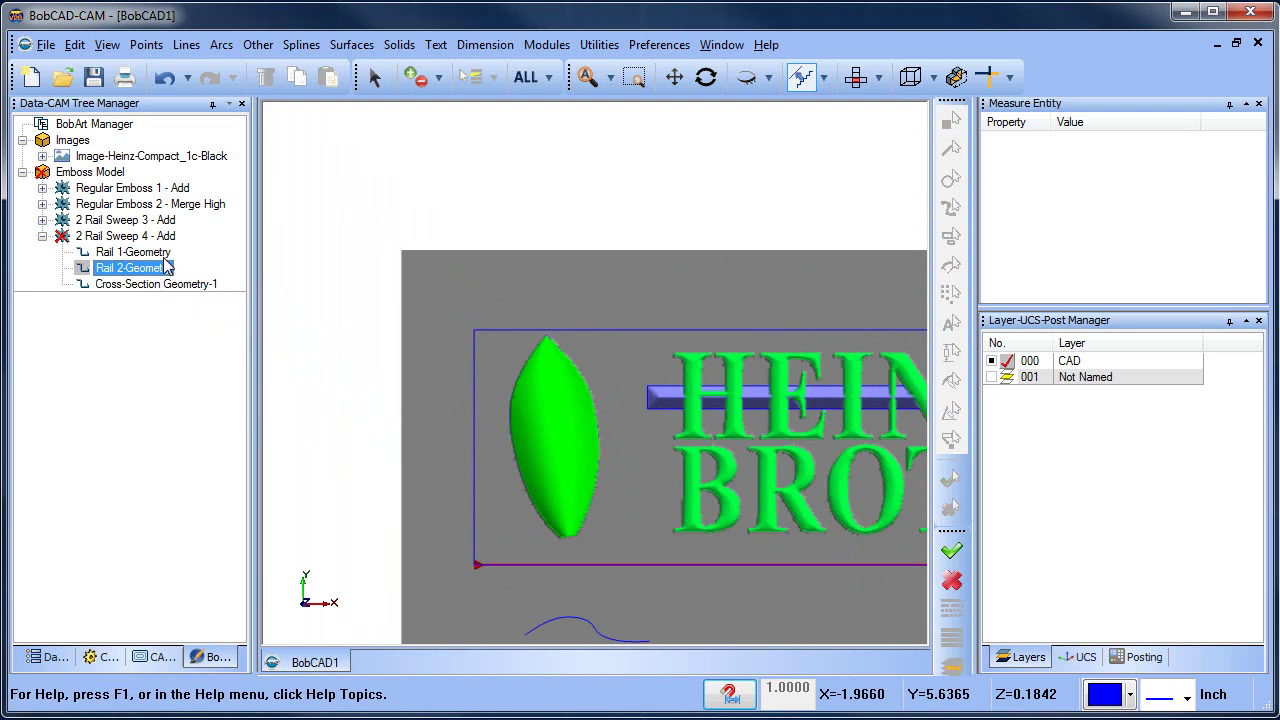
{"action": "left_click", "coordinate": [130, 252]}
{"action": "right_click", "coordinate": [157, 256]}
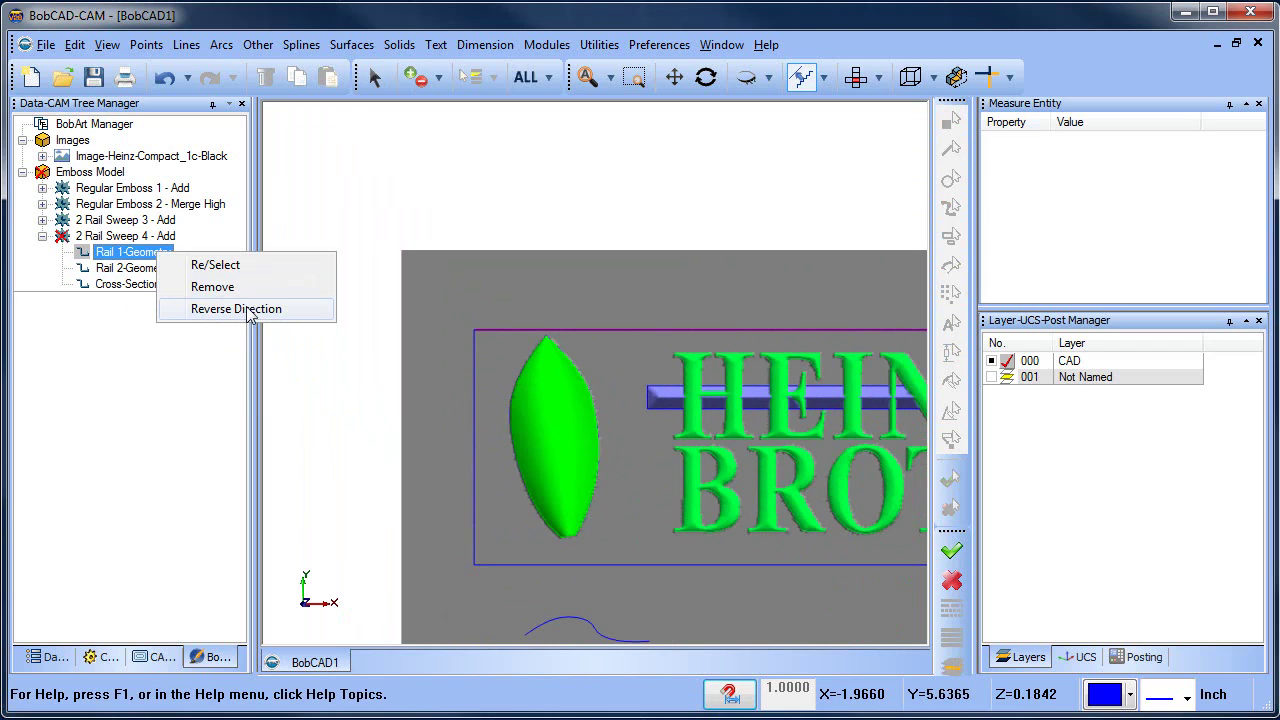
{"action": "left_click", "coordinate": [250, 309]}
{"action": "left_click", "coordinate": [157, 270]}
{"action": "left_click", "coordinate": [130, 252], "text": "ctrl"}
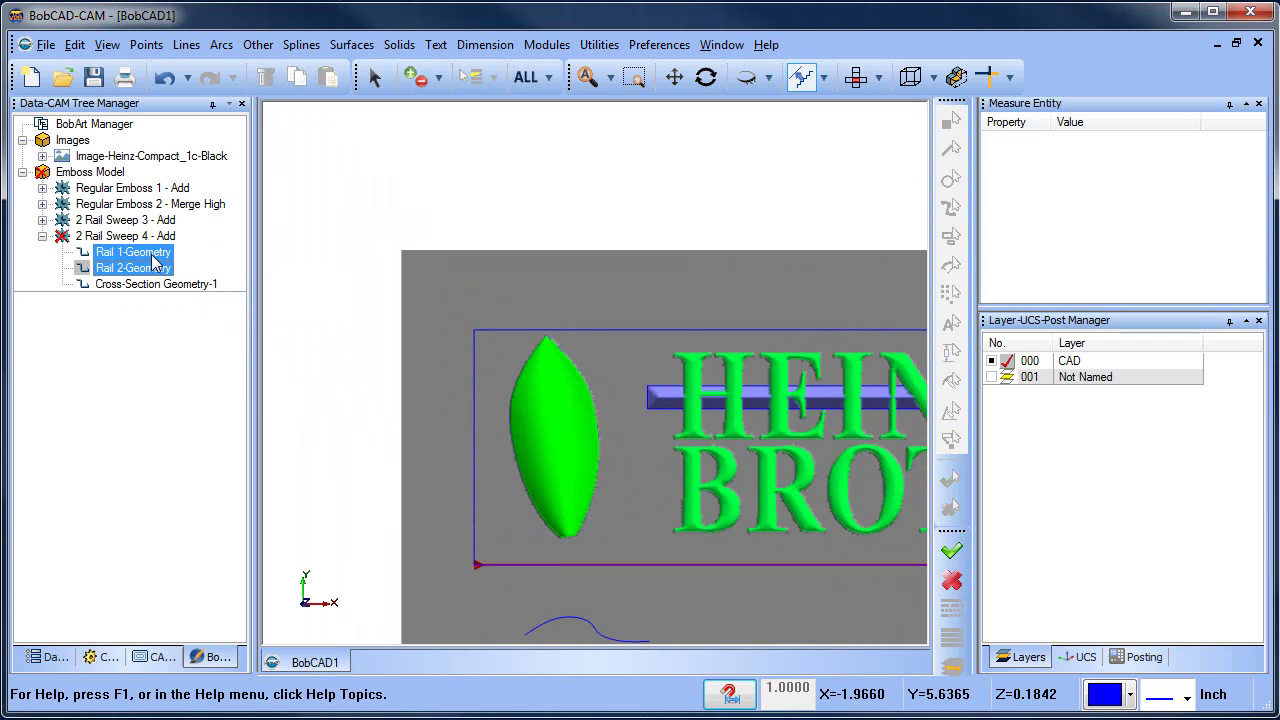
Regenerate the emboss model and inspect the semicircular sweep, finishing in the top view.
{"action": "left_click", "coordinate": [110, 176]}
{"action": "right_click", "coordinate": [110, 180]}
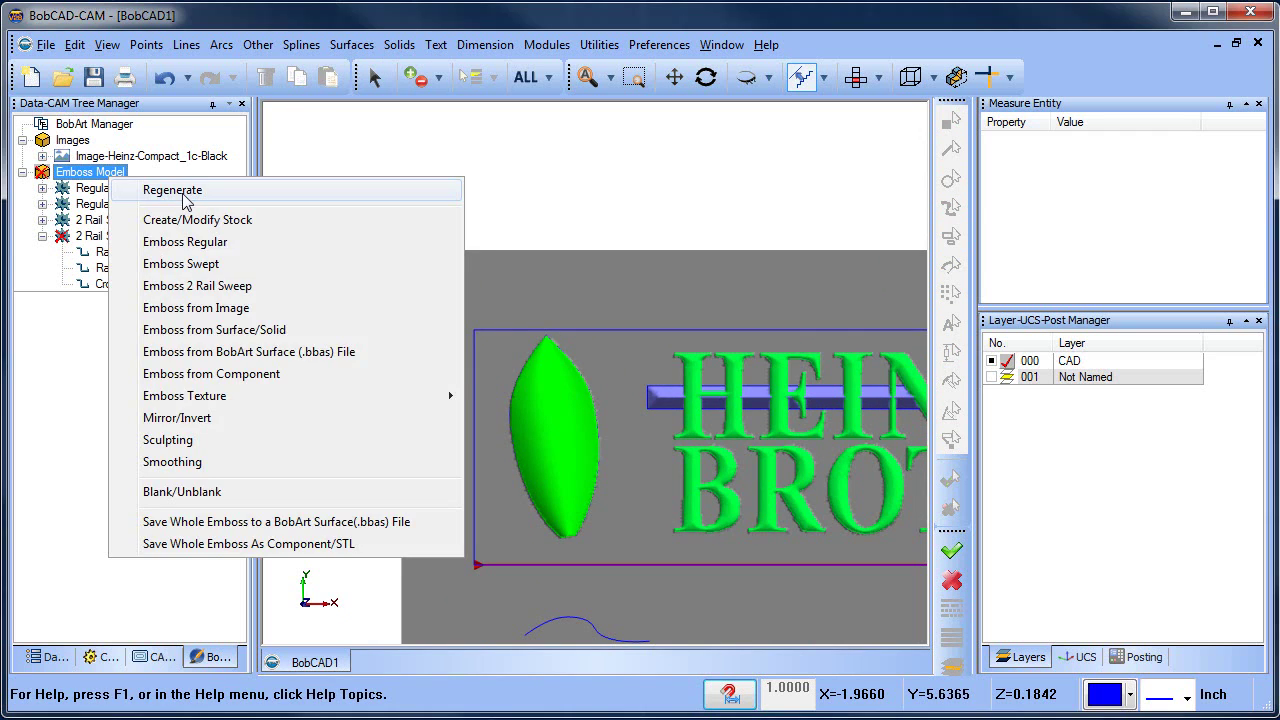
{"action": "left_click", "coordinate": [182, 191]}
{"action": "middle_click_drag", "start_coordinate": [697, 495], "coordinate": [735, 239]}
{"action": "left_click", "coordinate": [855, 77]}
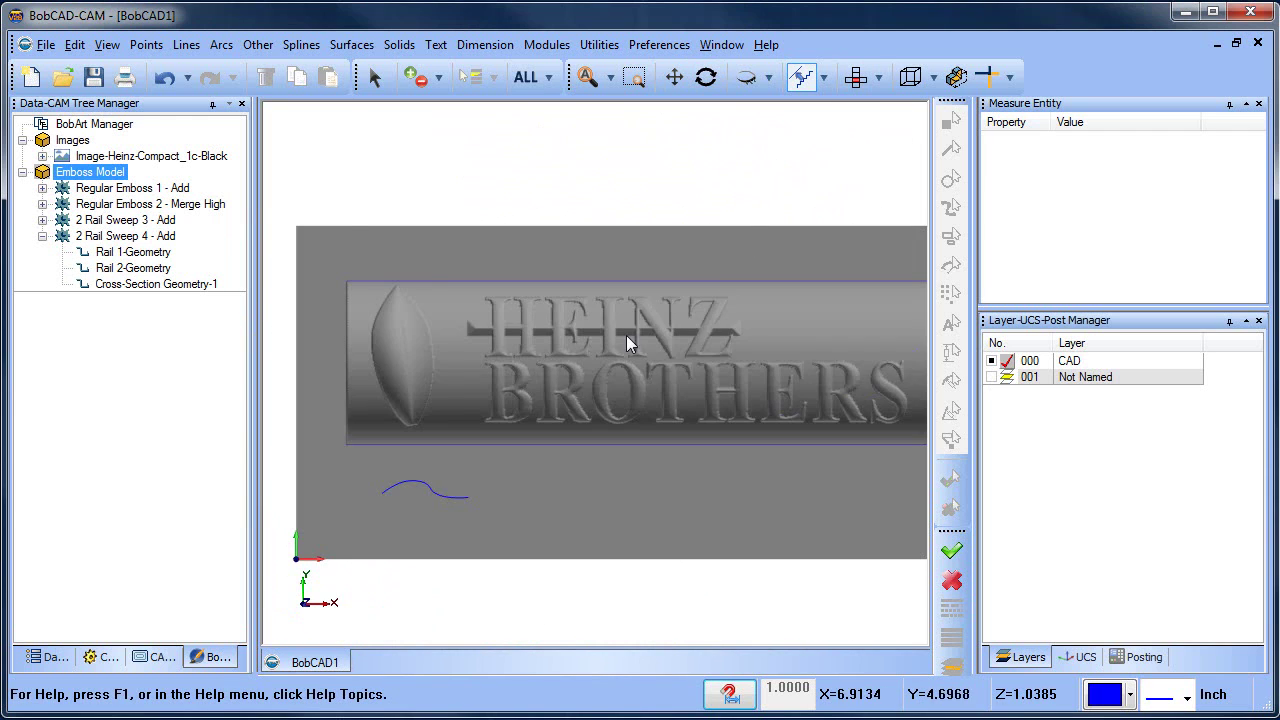
{"action": "scroll", "coordinate": [628, 350], "scroll_direction": "down", "scroll_amount": 2}
{"action": "scroll", "coordinate": [651, 430], "scroll_direction": "down", "scroll_amount": 1}
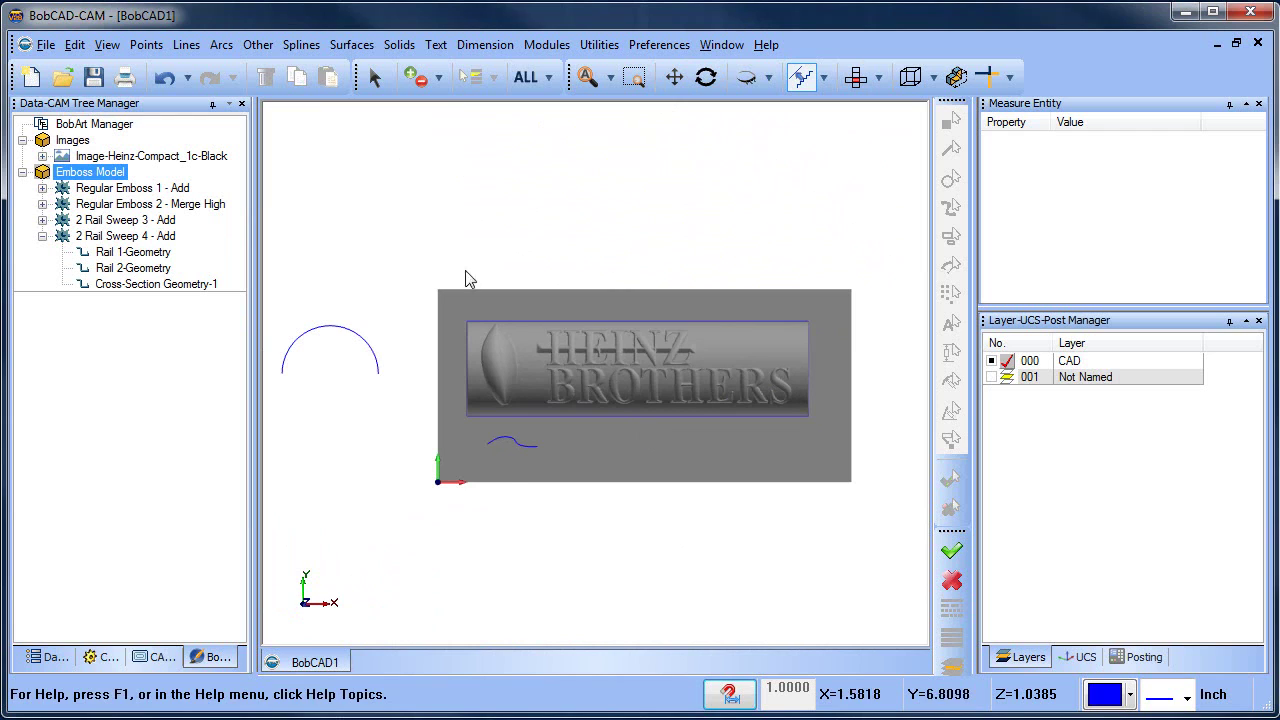
Hide the emboss model and deform the surrounding rectangle's top edge upward into a shallow arch peaking at about X 7.23, Y 6.63.
{"action": "right_click", "coordinate": [488, 172]}
{"action": "left_click", "coordinate": [515, 200]}
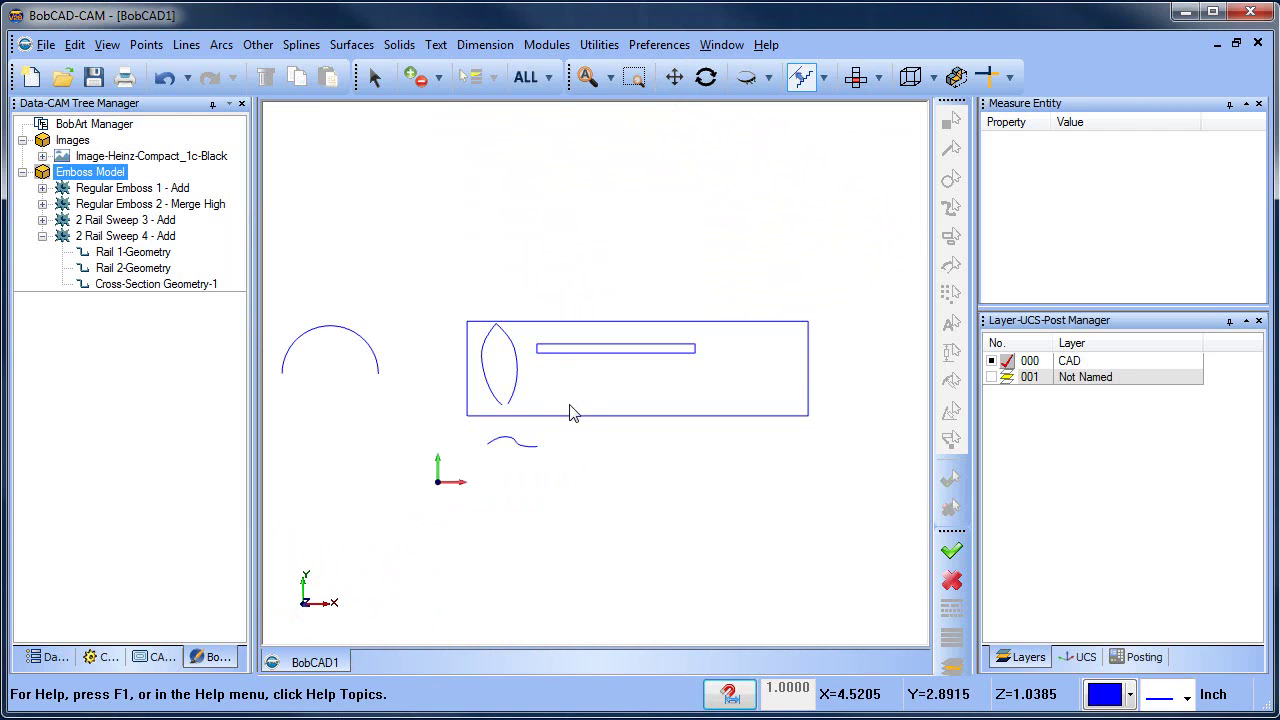
{"action": "scroll", "coordinate": [586, 403], "scroll_direction": "up", "scroll_amount": 1}
{"action": "left_click", "coordinate": [599, 44]}
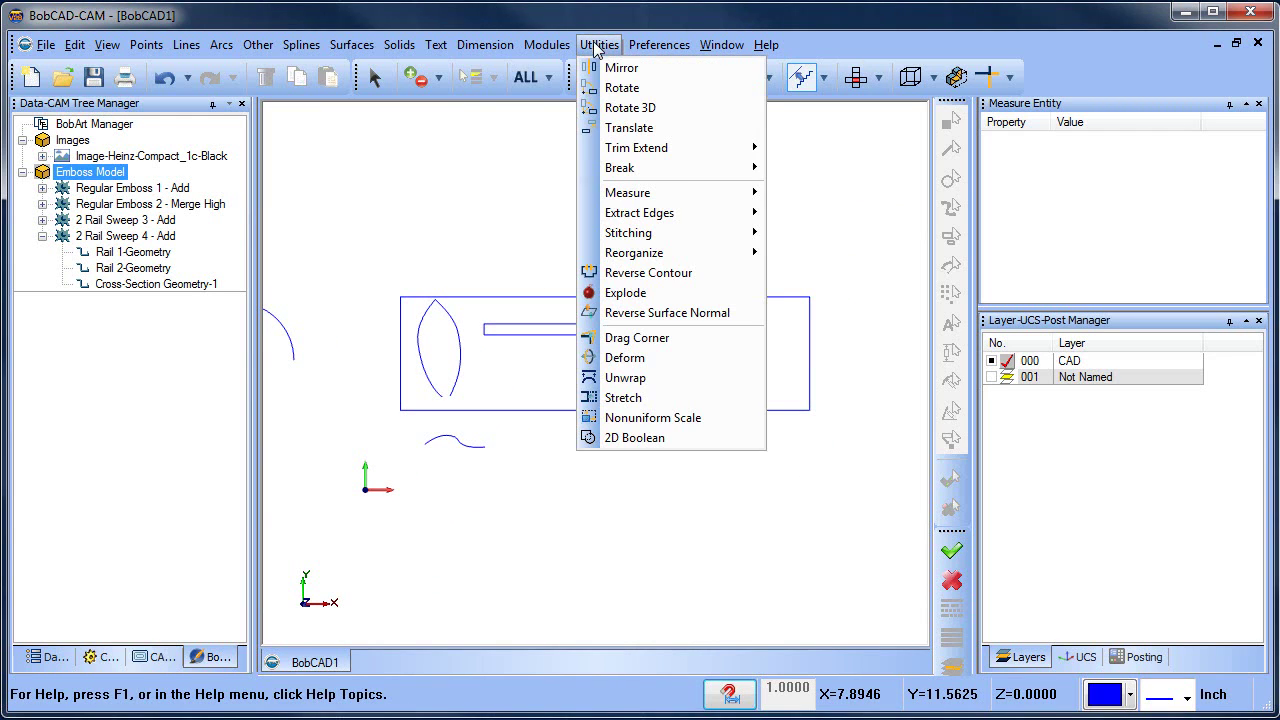
{"action": "left_click", "coordinate": [700, 358]}
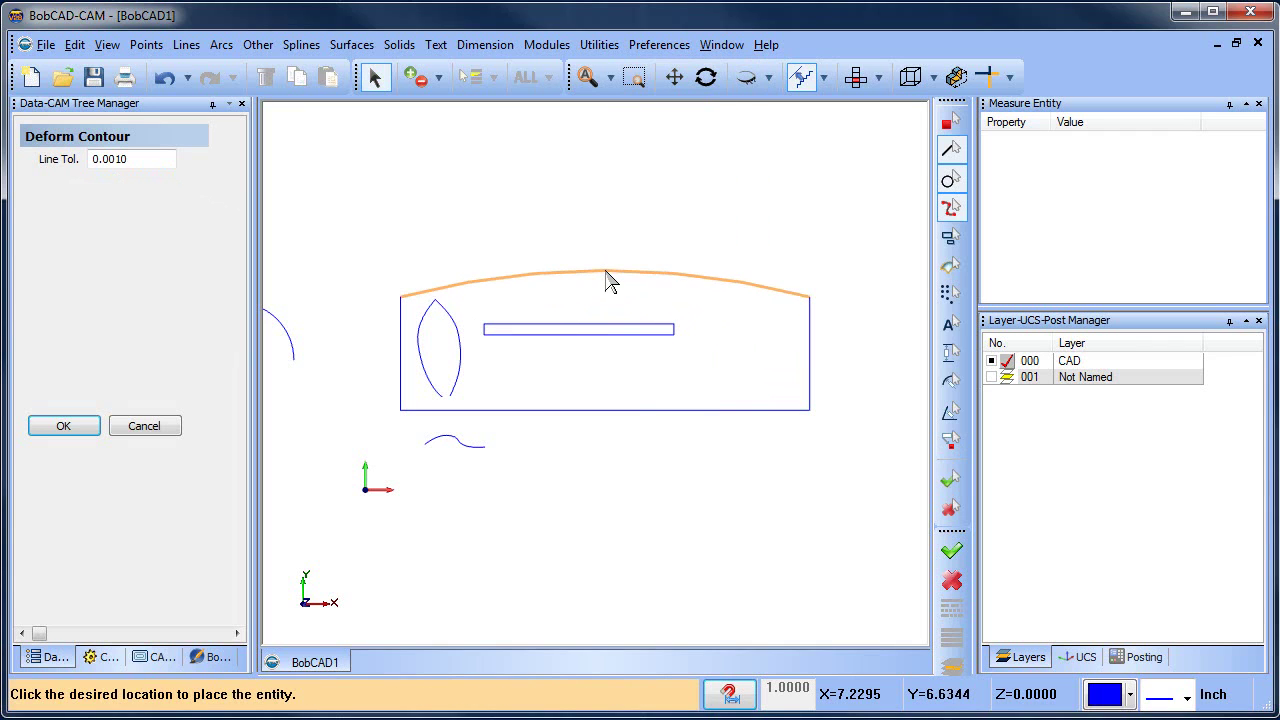
{"action": "left_click", "coordinate": [606, 274]}
{"action": "right_click", "coordinate": [696, 205]}
{"action": "left_click", "coordinate": [716, 234]}
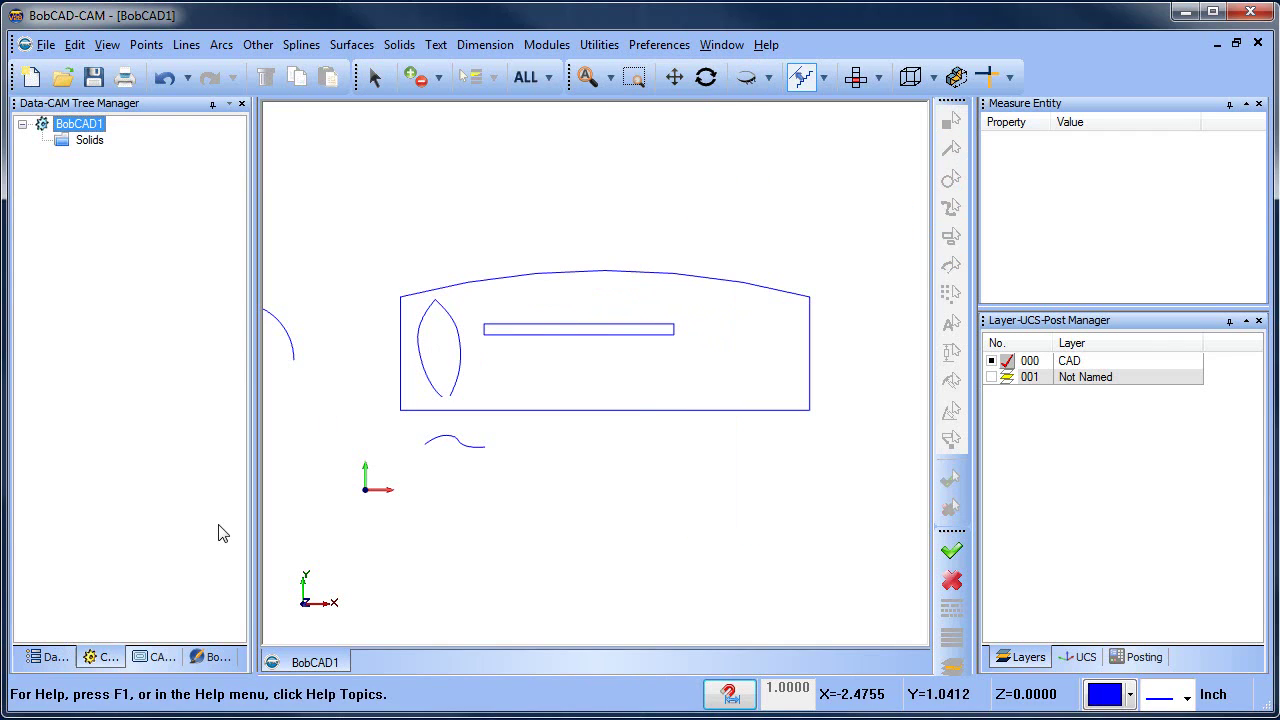
Remove the assigned geometry from Rail 1, Rail 2 and the cross-section of 2 Rail Sweep 4.
{"action": "left_click", "coordinate": [153, 657]}
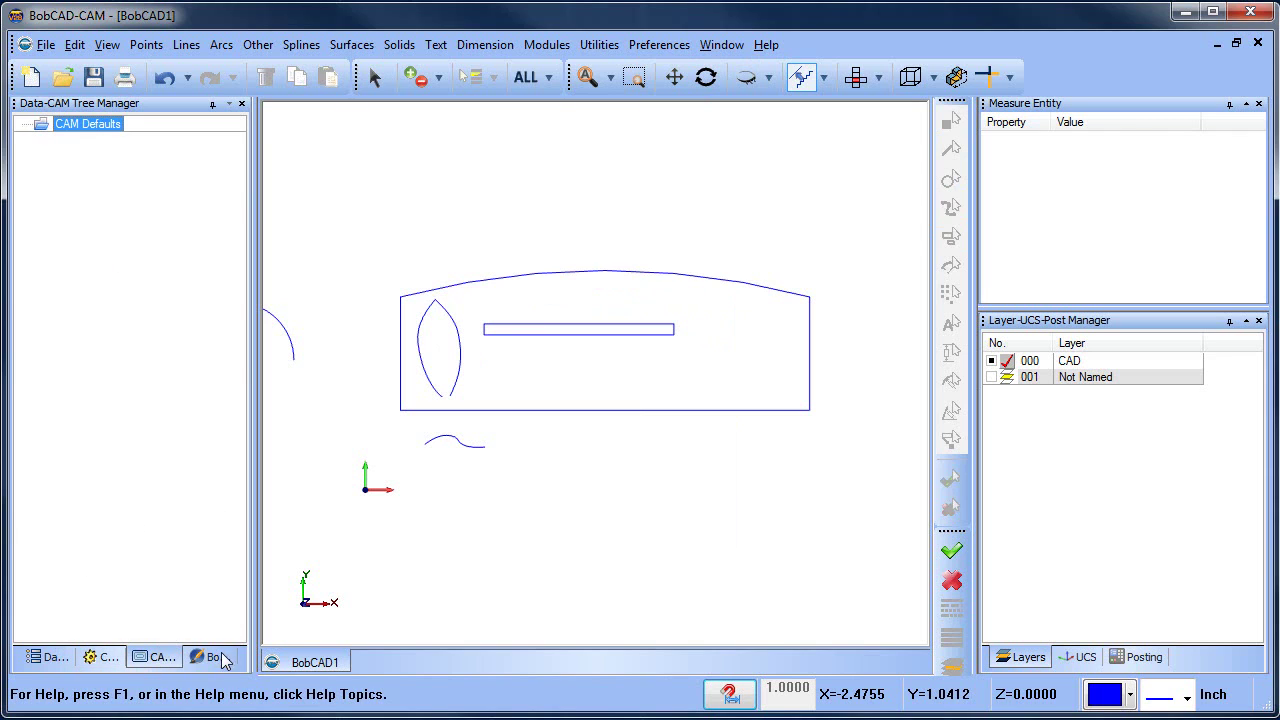
{"action": "left_click", "coordinate": [212, 657]}
{"action": "left_click", "coordinate": [137, 252]}
{"action": "right_click", "coordinate": [138, 254]}
{"action": "left_click", "coordinate": [203, 312]}
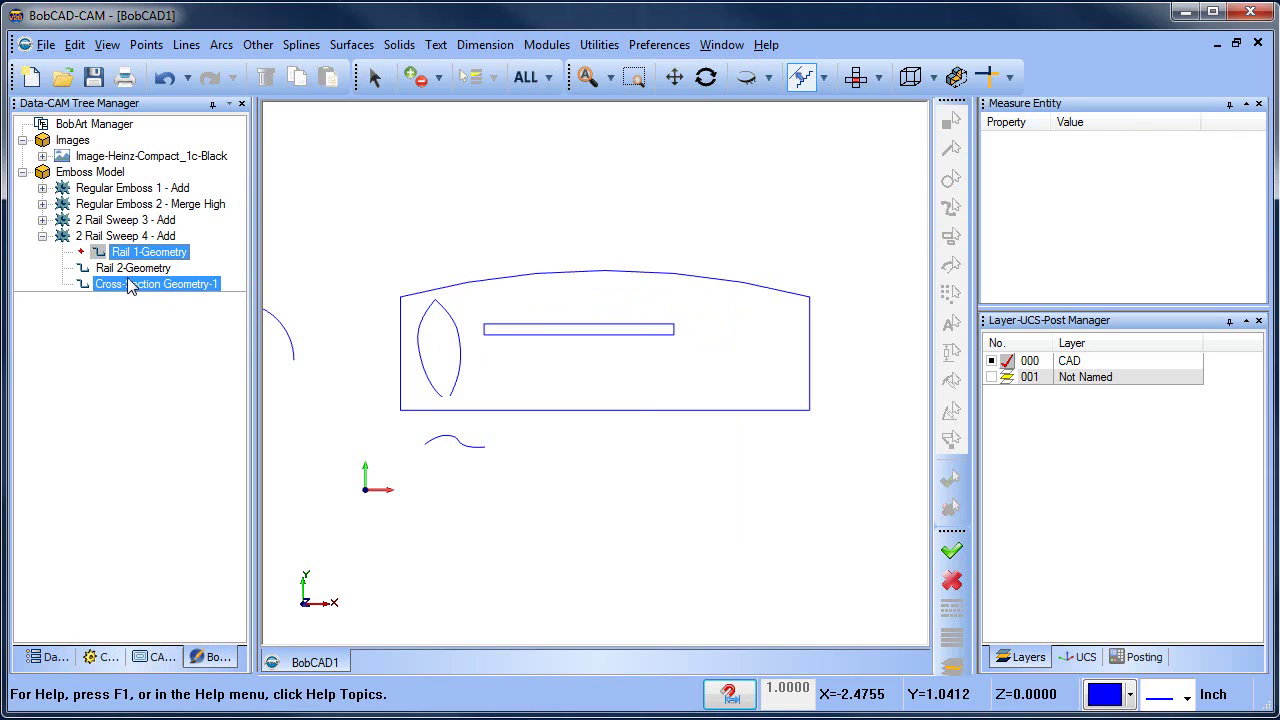
{"action": "right_click", "coordinate": [143, 269]}
{"action": "left_click", "coordinate": [210, 316]}
{"action": "right_click", "coordinate": [162, 284]}
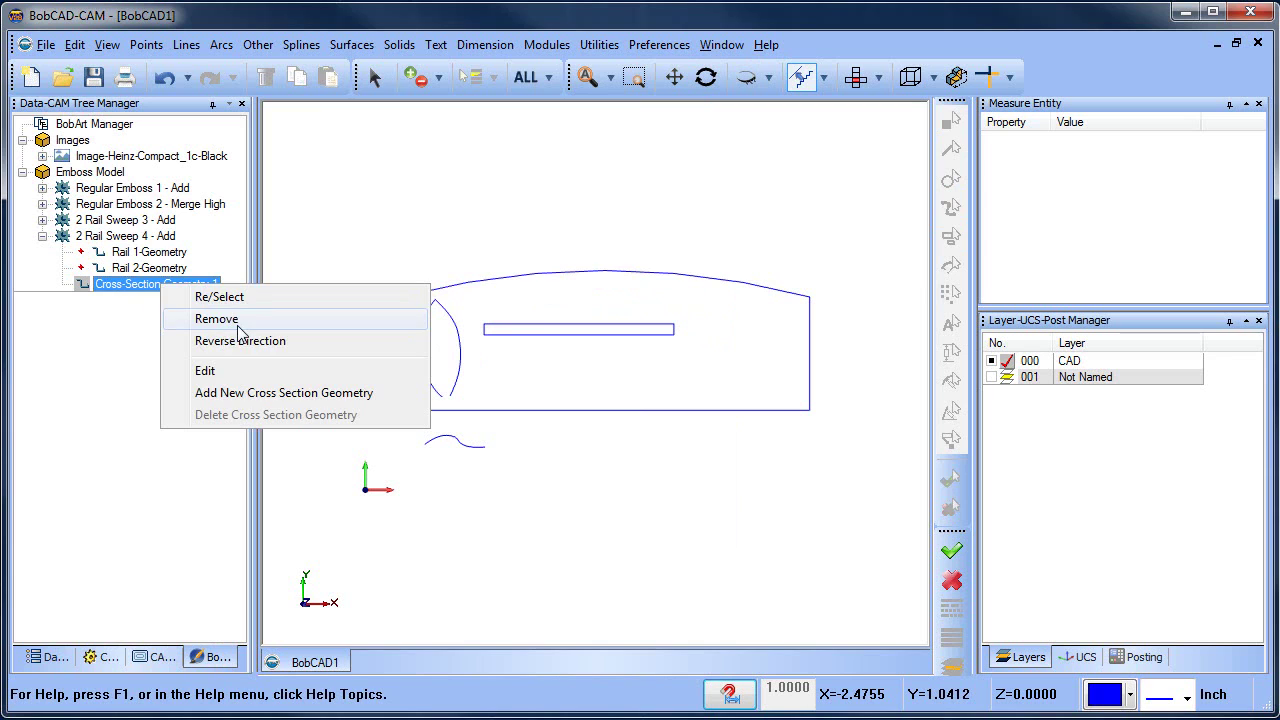
{"action": "left_click", "coordinate": [227, 341]}
Assign the surrounding outline's left edge as Rail 1 and its right edge as Rail 2 of 2 Rail Sweep 4.
{"action": "left_click", "coordinate": [180, 252]}
{"action": "right_click", "coordinate": [184, 253]}
{"action": "left_click", "coordinate": [220, 264]}
{"action": "left_click", "coordinate": [399, 326]}
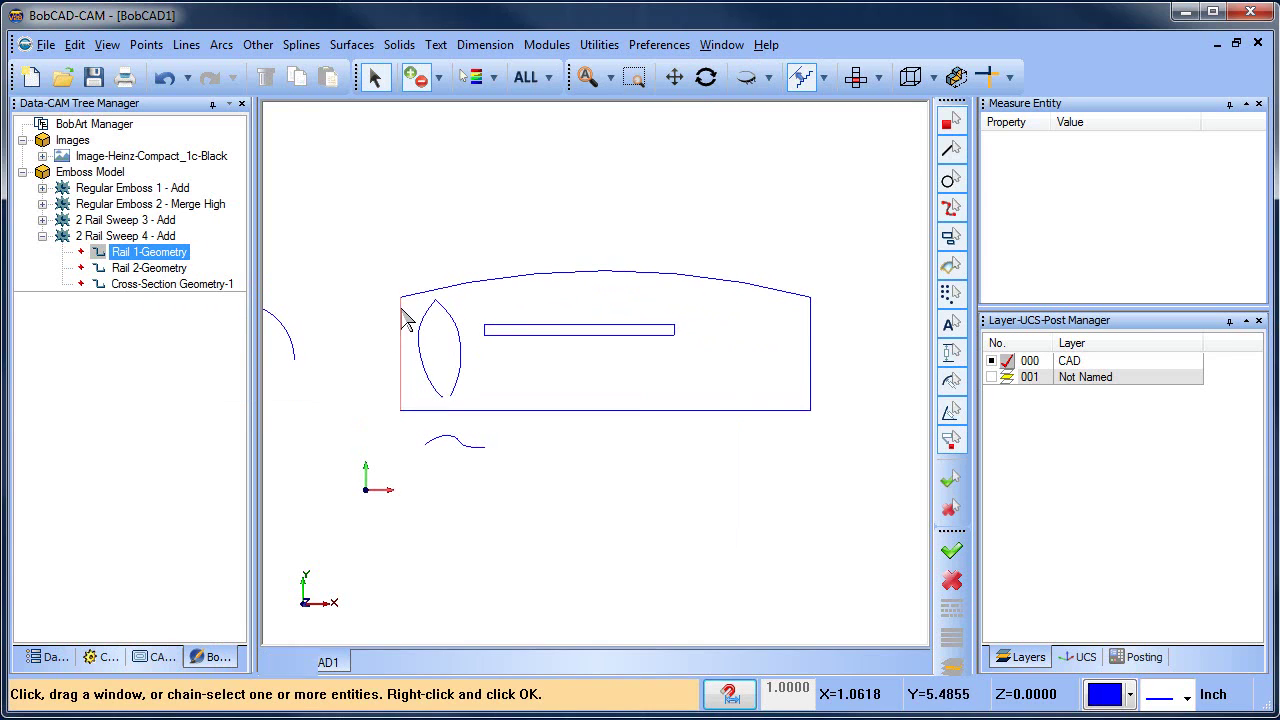
{"action": "left_click", "coordinate": [128, 270]}
{"action": "right_click", "coordinate": [128, 270]}
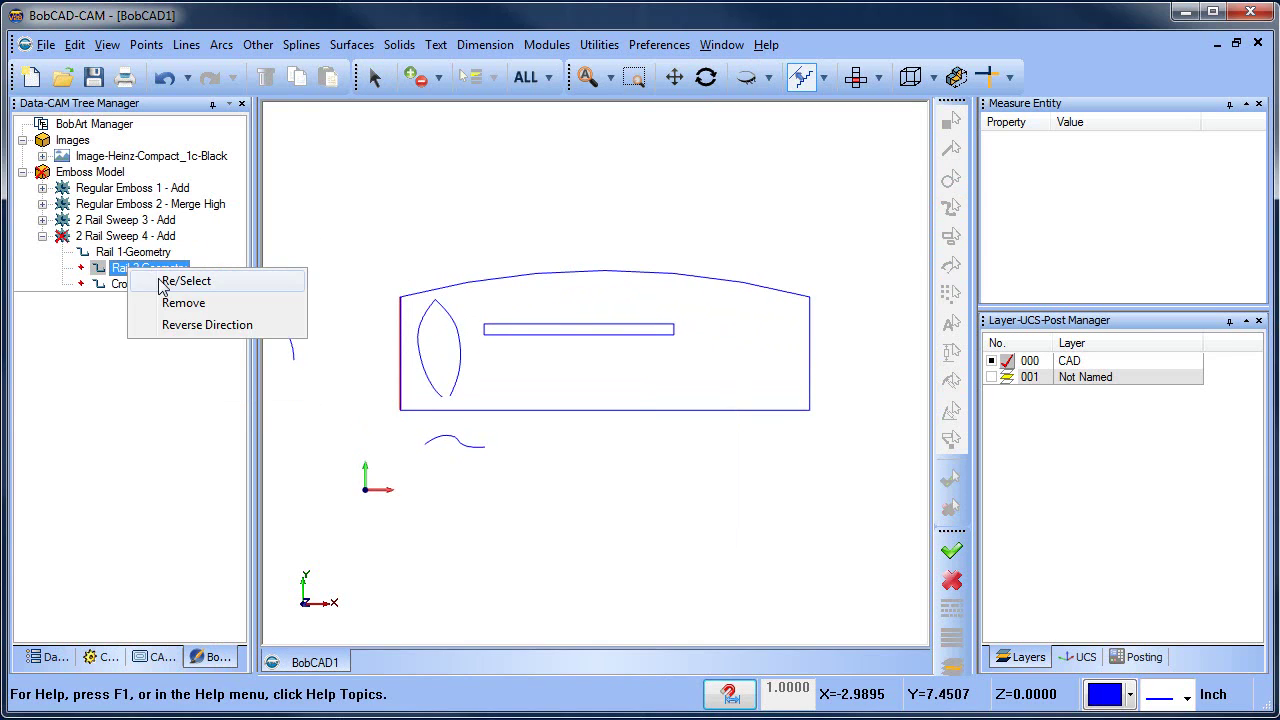
{"action": "left_click", "coordinate": [266, 280]}
{"action": "left_click", "coordinate": [811, 318]}
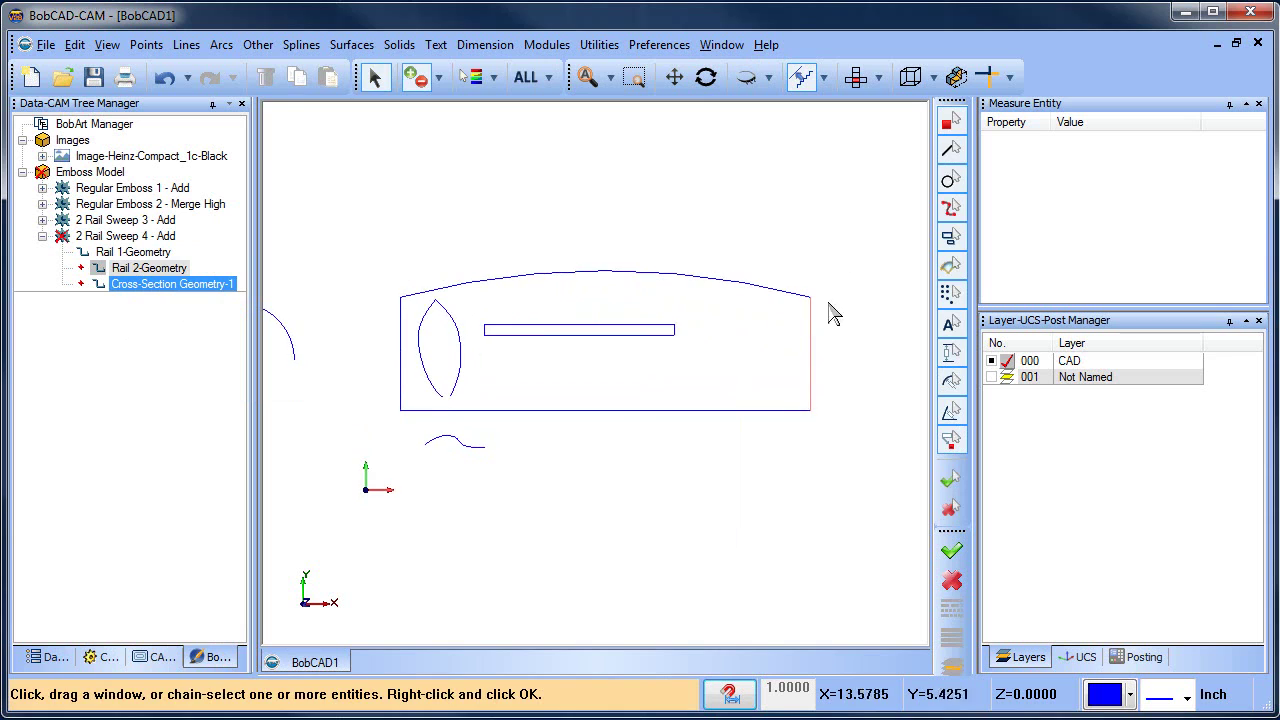
Check the directions of the two vertical rails and reverse Rail 2 so it matches Rail 1.
{"action": "left_click", "coordinate": [130, 252]}
{"action": "scroll", "coordinate": [414, 338], "scroll_direction": "up", "scroll_amount": 3}
{"action": "left_click", "coordinate": [133, 268]}
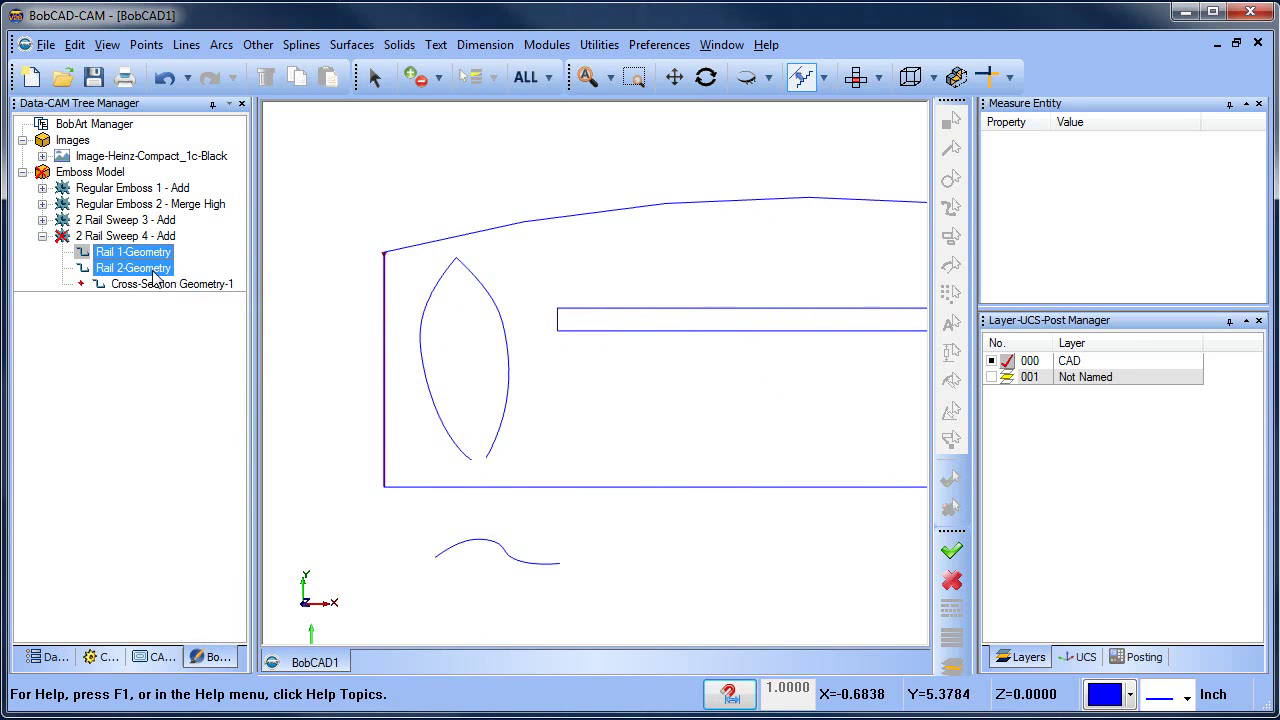
{"action": "scroll", "coordinate": [489, 363], "scroll_direction": "down", "scroll_amount": 3}
{"action": "scroll", "coordinate": [677, 323], "scroll_direction": "up", "scroll_amount": 2}
{"action": "scroll", "coordinate": [677, 323], "scroll_direction": "up", "scroll_amount": 2}
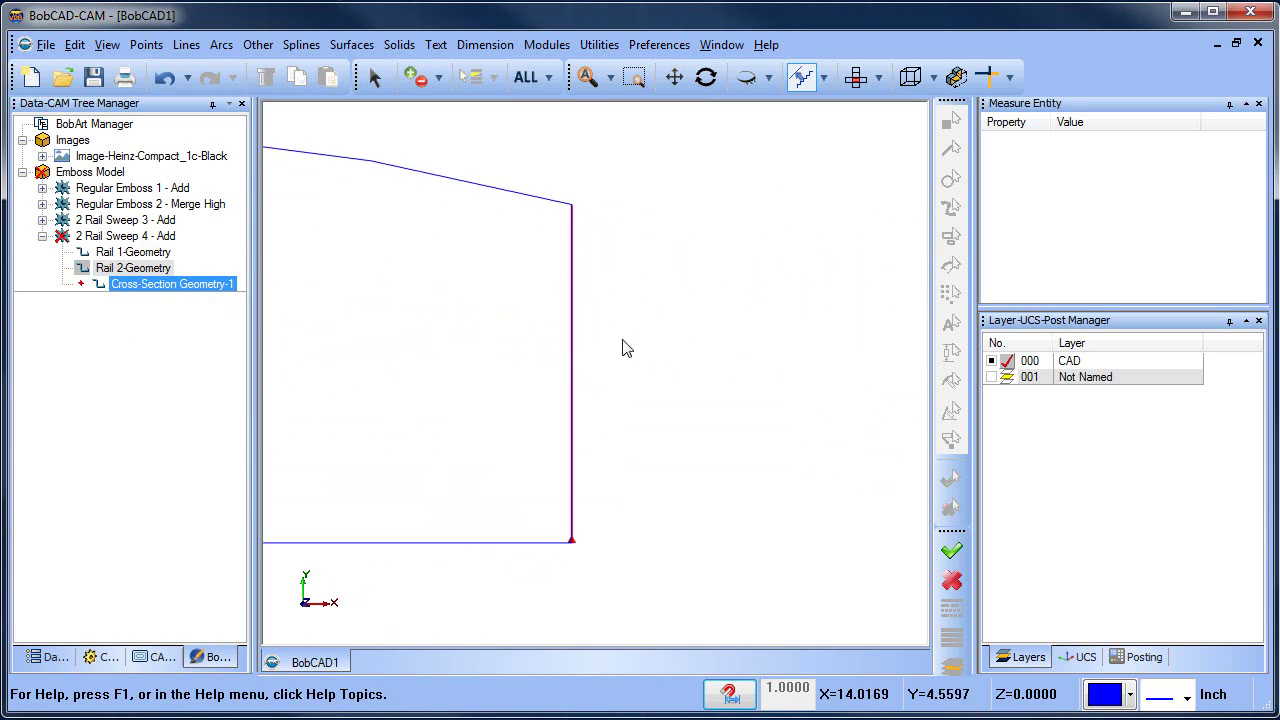
{"action": "right_click", "coordinate": [130, 268]}
{"action": "left_click", "coordinate": [216, 330]}
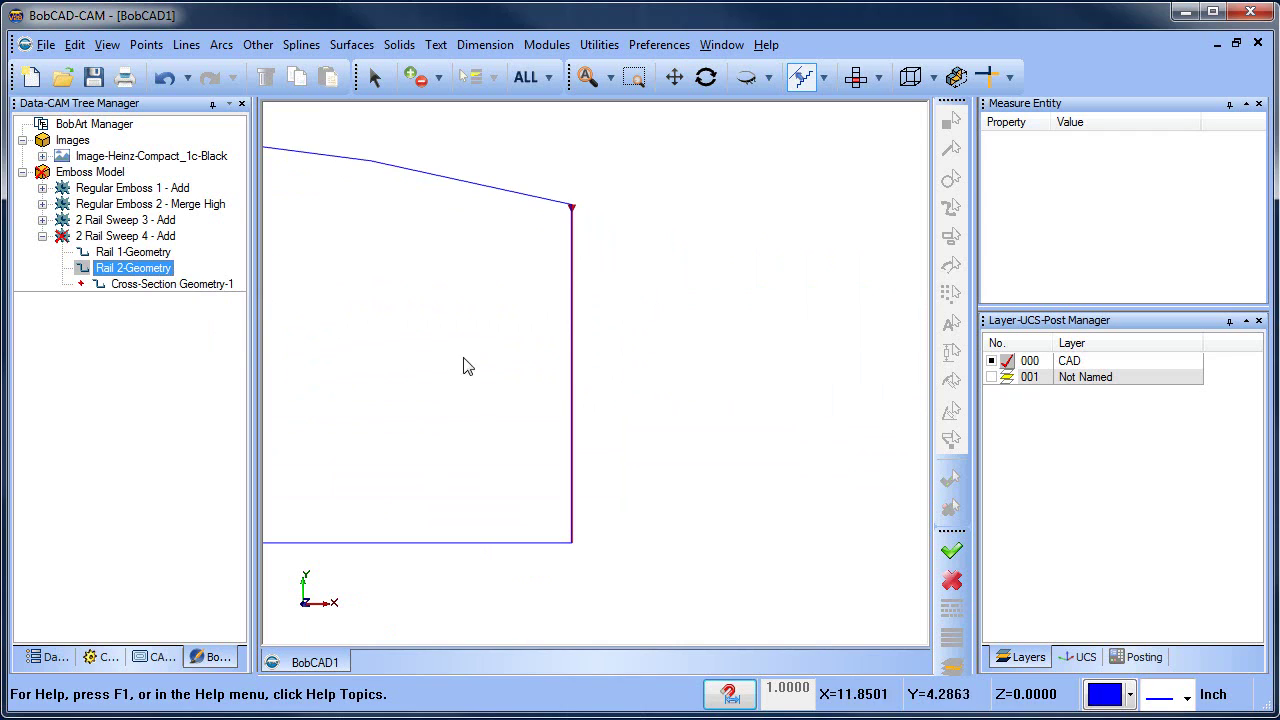
Assign the outline's arched top edge as the first cross-section geometry of 2 Rail Sweep 4.
{"action": "scroll", "coordinate": [466, 366], "scroll_direction": "down", "scroll_amount": 5}
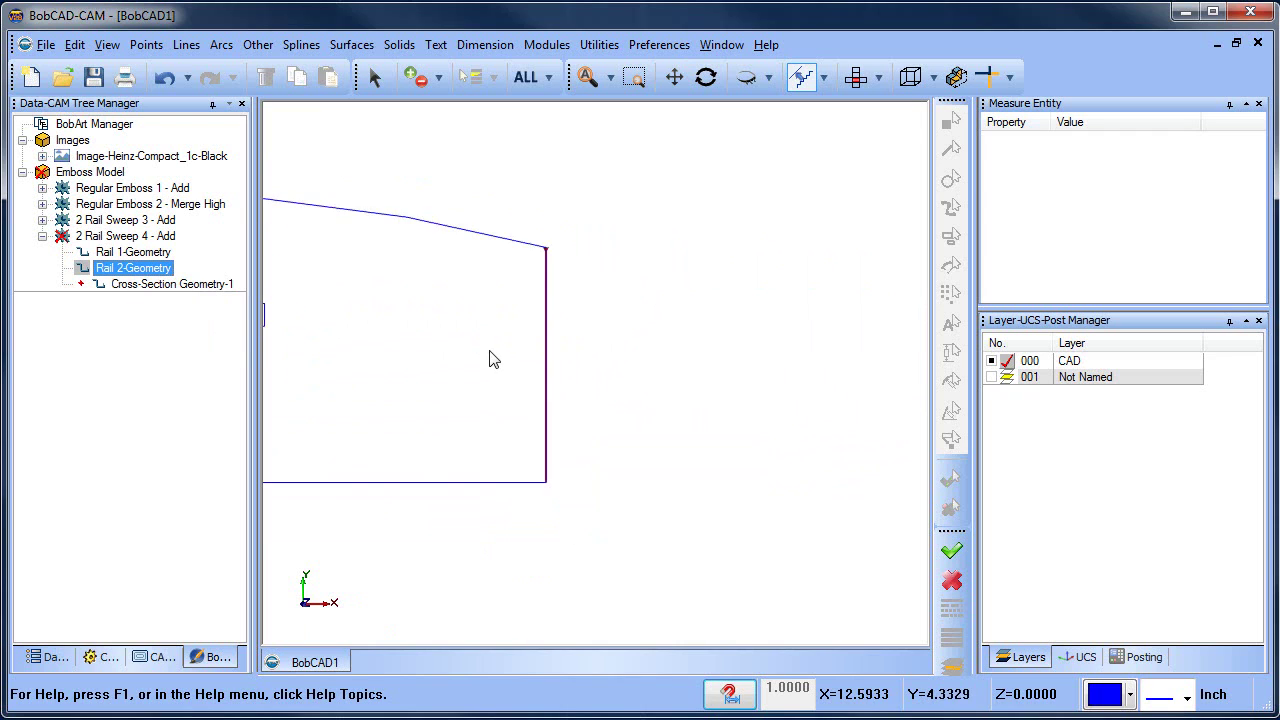
{"action": "right_click", "coordinate": [212, 286]}
{"action": "left_click", "coordinate": [262, 296]}
{"action": "left_click", "coordinate": [662, 288]}
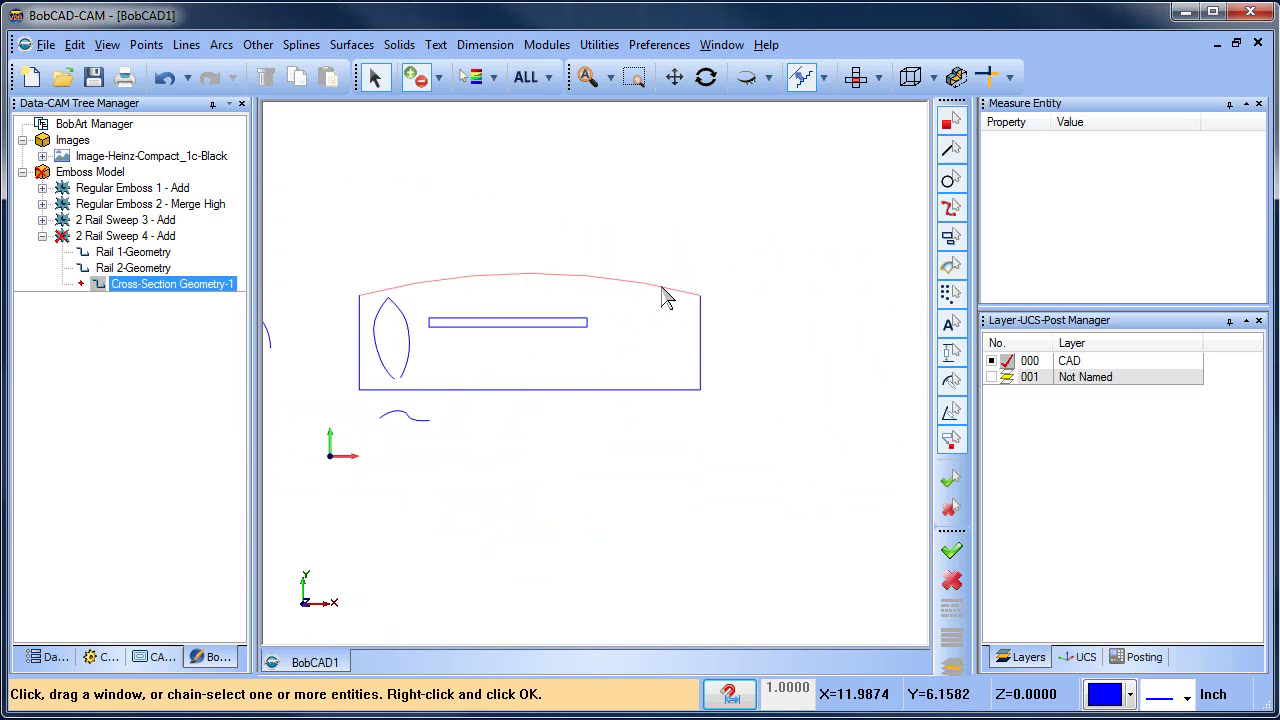
{"action": "right_click", "coordinate": [705, 245]}
Regenerate the emboss model with the arched cross-section and inspect the curved surface beneath the logo.
{"action": "right_click", "coordinate": [96, 175]}
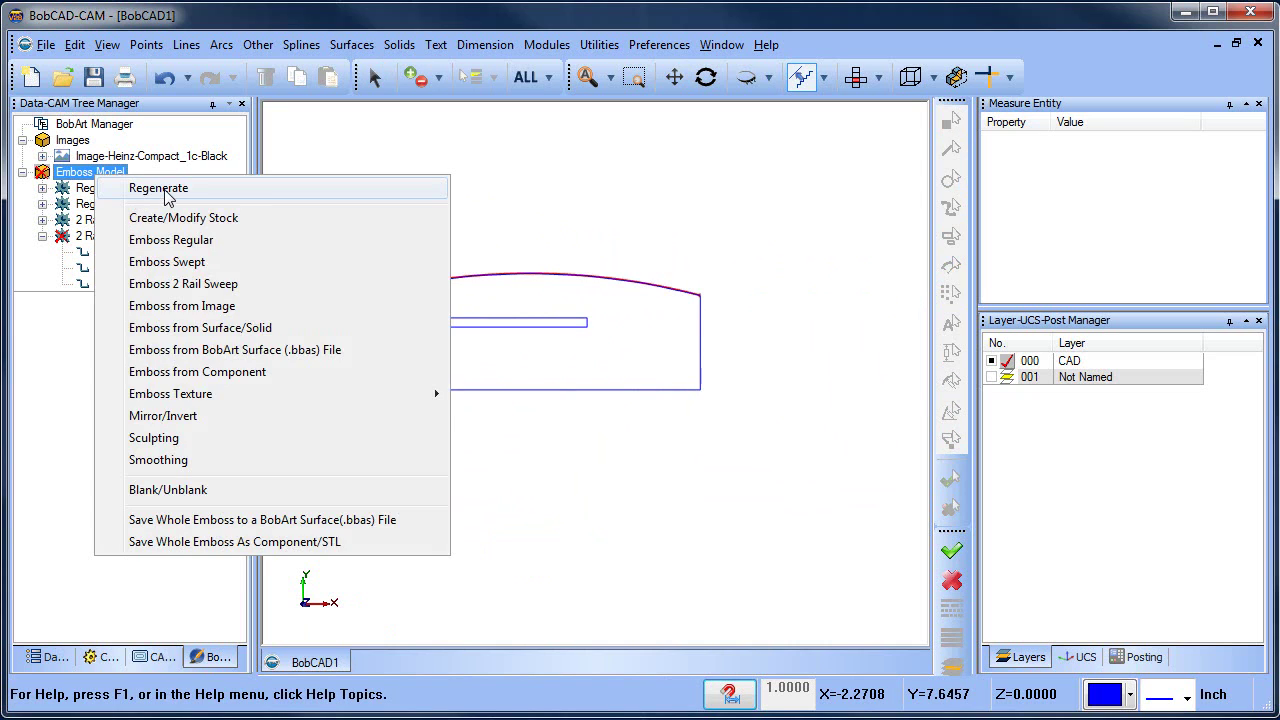
{"action": "left_click", "coordinate": [140, 186]}
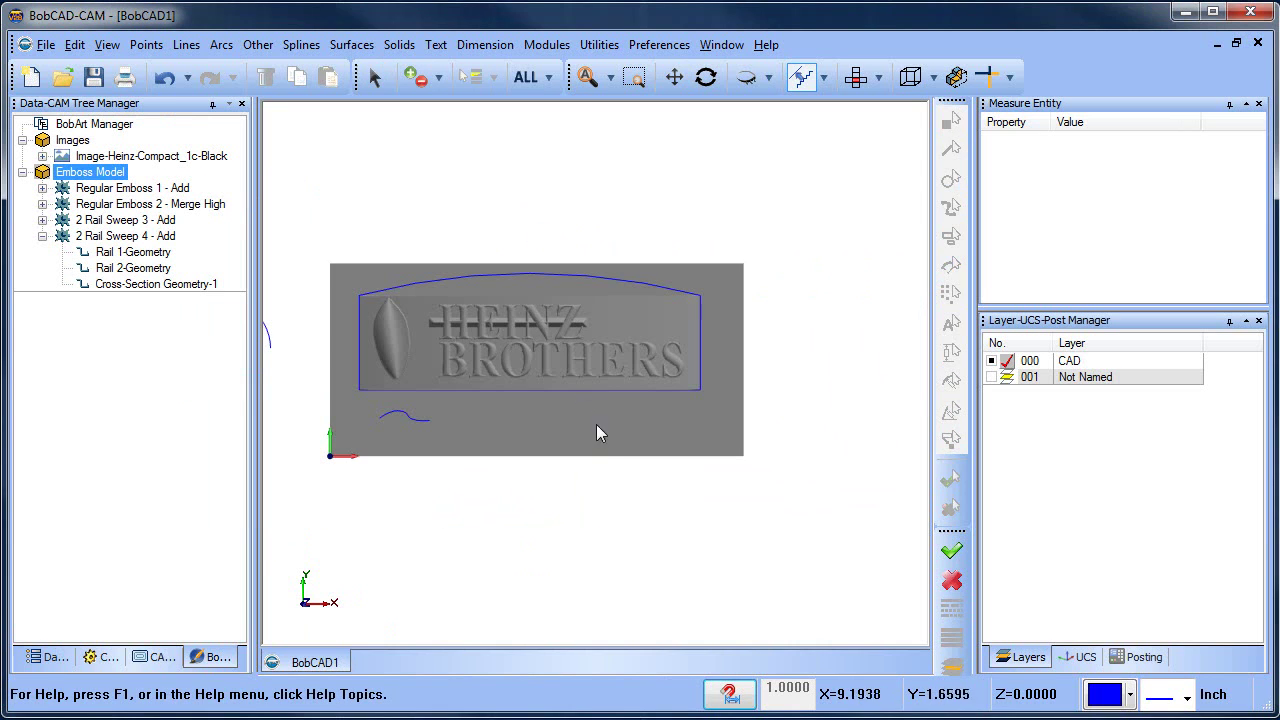
{"action": "mouse_move", "coordinate": [596, 424]}
{"action": "middle_mouse_down"}
{"action": "mouse_move", "coordinate": [629, 463]}
{"action": "mouse_move", "coordinate": [649, 423]}
{"action": "mouse_move", "coordinate": [548, 370]}
{"action": "middle_mouse_up"}
{"action": "scroll", "coordinate": [548, 370], "scroll_direction": "up", "scroll_amount": 3}
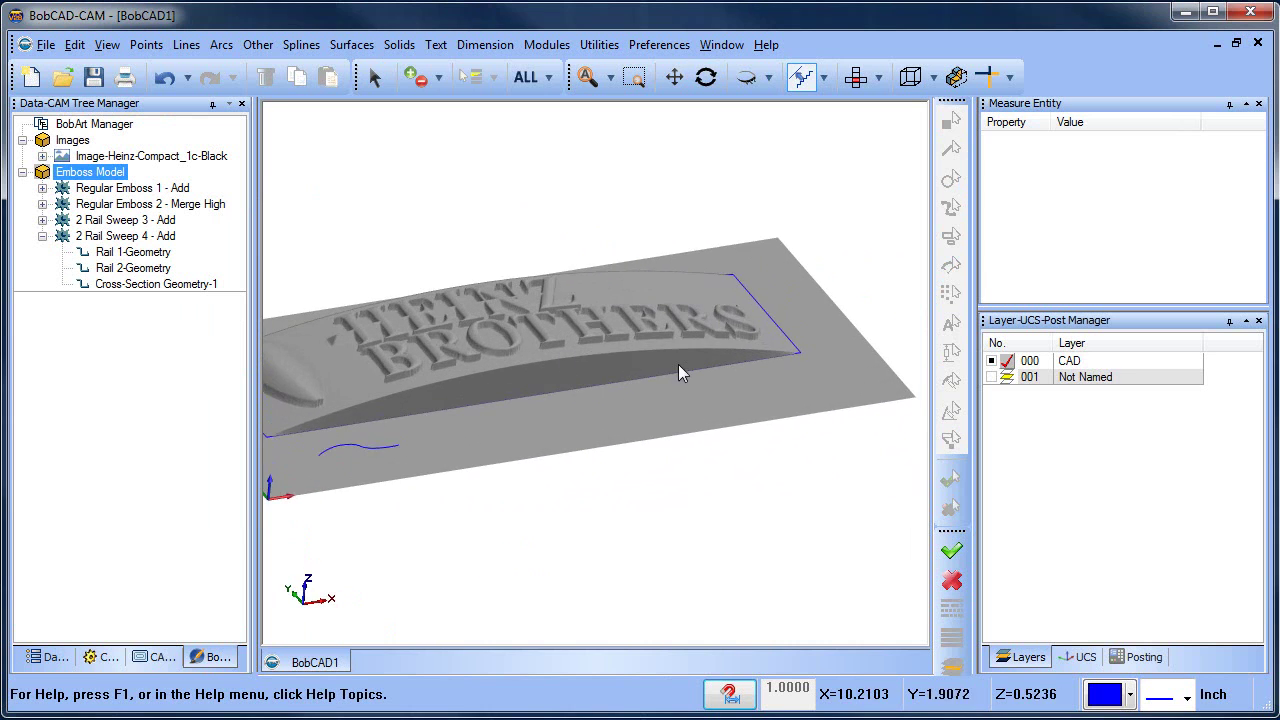
{"action": "middle_click_drag", "start_coordinate": [680, 371], "coordinate": [724, 396]}
{"action": "scroll", "coordinate": [650, 410], "scroll_direction": "down", "scroll_amount": 2}
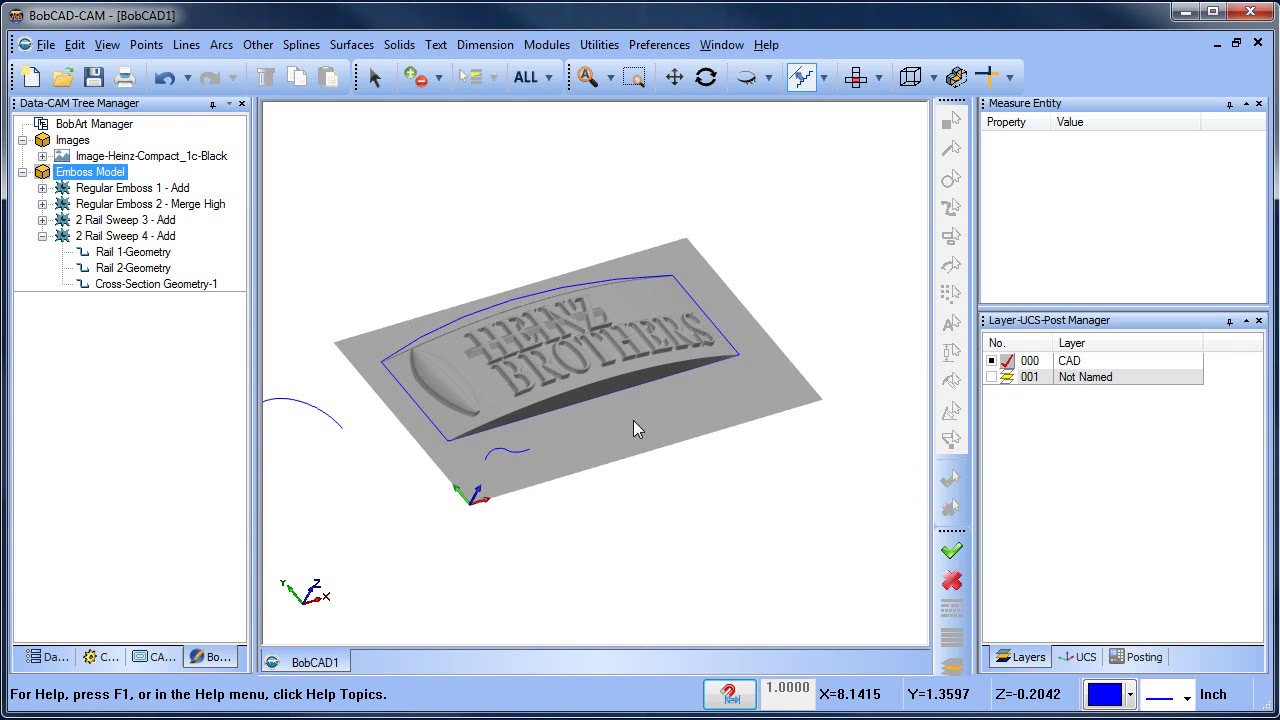
{"action": "middle_click_drag", "start_coordinate": [633, 428], "coordinate": [605, 332]}
{"action": "scroll", "coordinate": [604, 340], "scroll_direction": "up", "scroll_amount": 2}
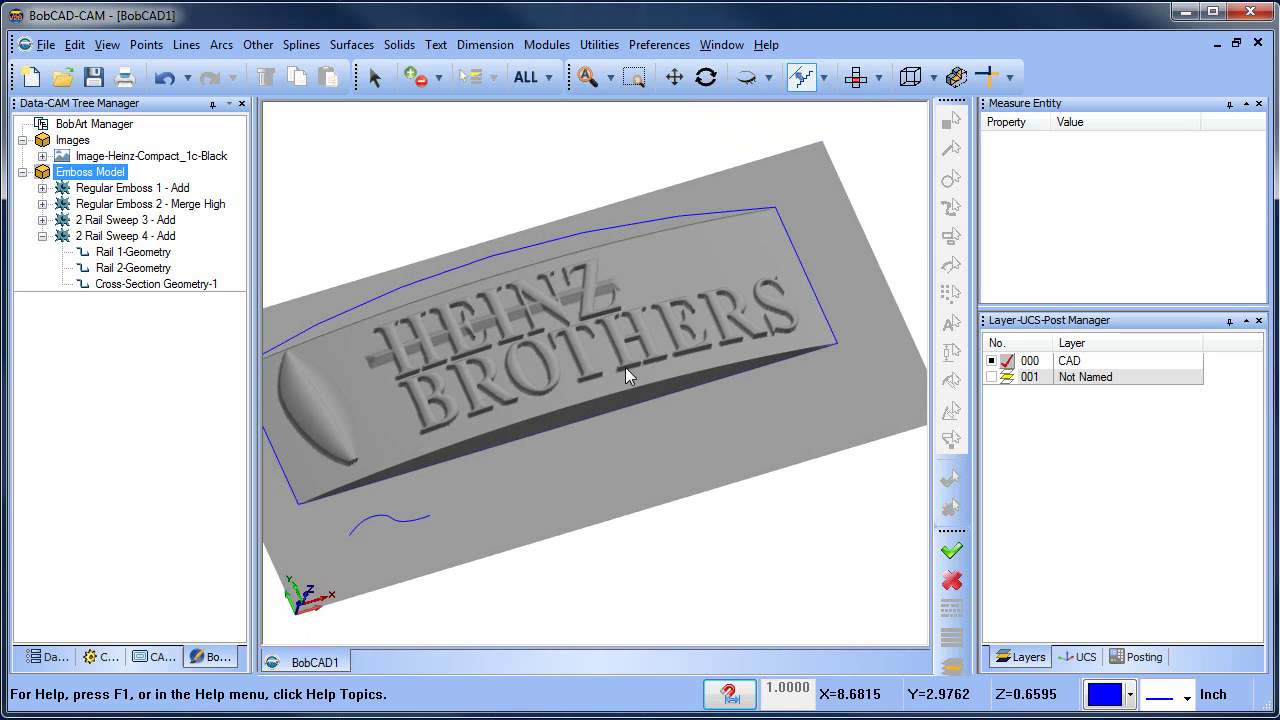
Set the stock resolution to 10, regenerate the emboss model and examine the surface detail.
{"action": "right_click", "coordinate": [101, 172]}
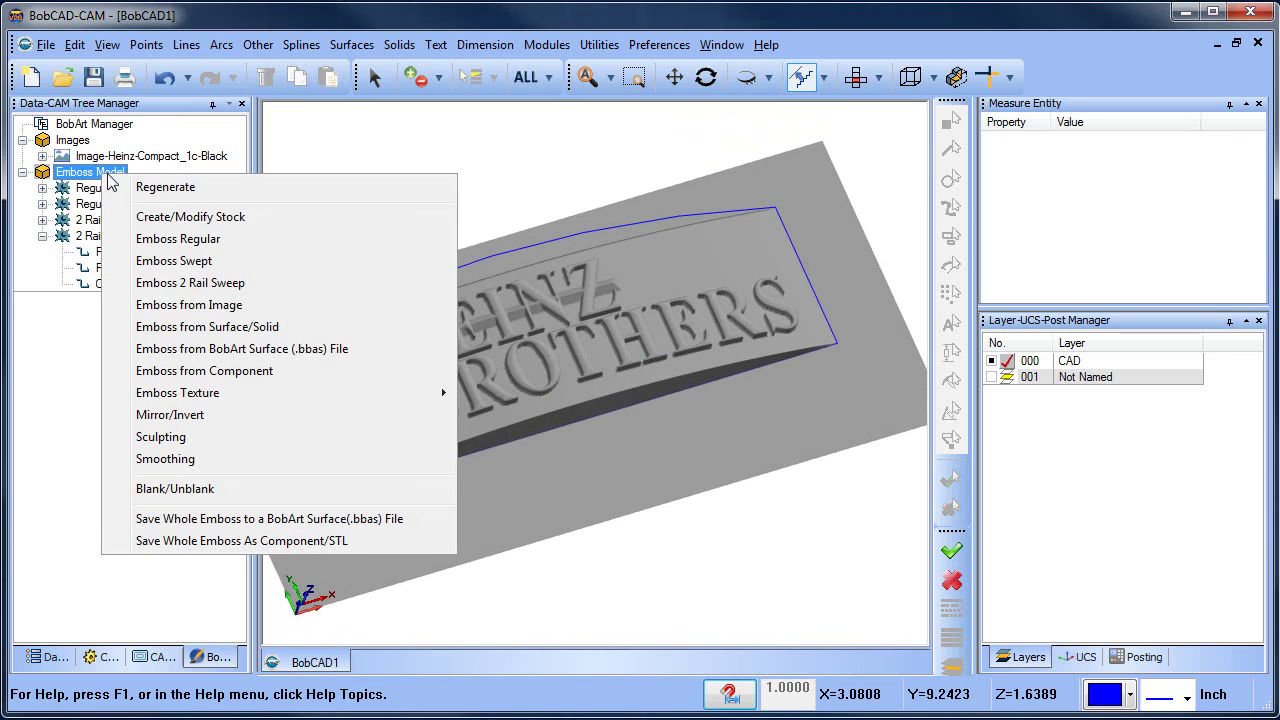
{"action": "left_click", "coordinate": [250, 217]}
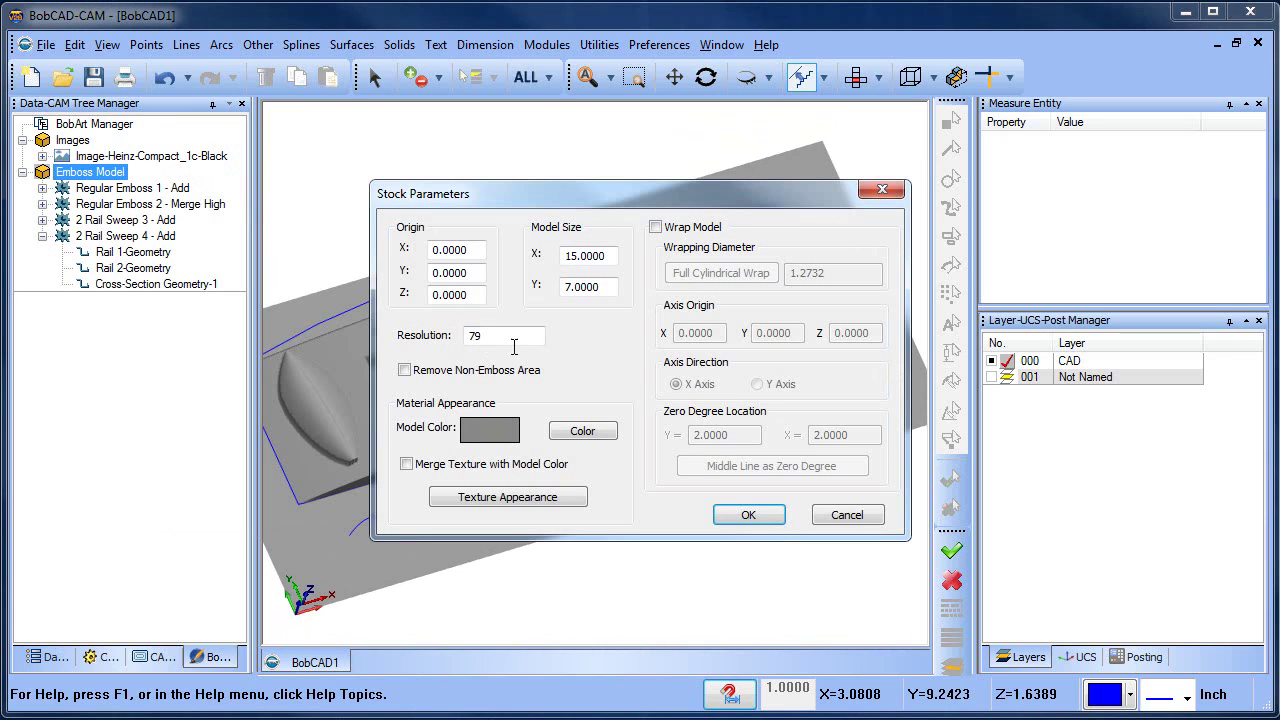
{"action": "left_click_drag", "start_coordinate": [524, 336], "coordinate": [394, 336]}
{"action": "type", "text": "10"}
{"action": "left_click", "coordinate": [749, 515]}
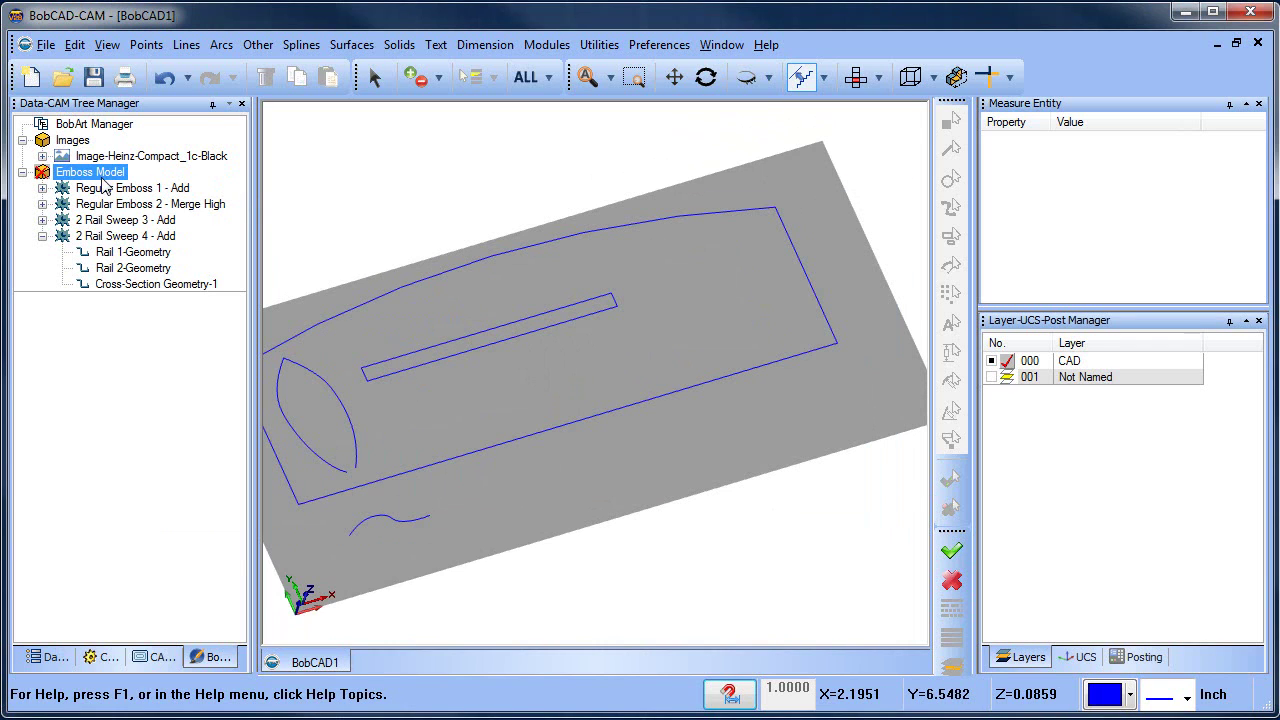
{"action": "right_click", "coordinate": [101, 177]}
{"action": "left_click", "coordinate": [184, 197]}
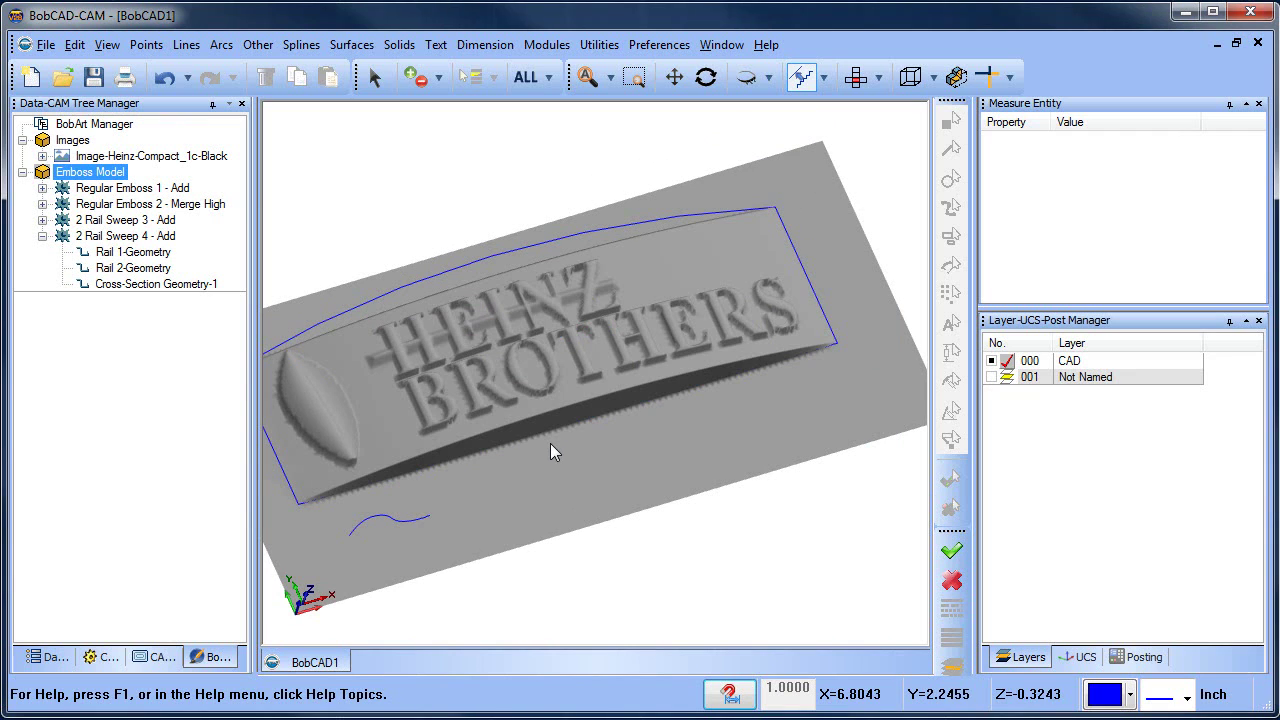
{"action": "middle_click_drag", "start_coordinate": [545, 443], "coordinate": [587, 420]}
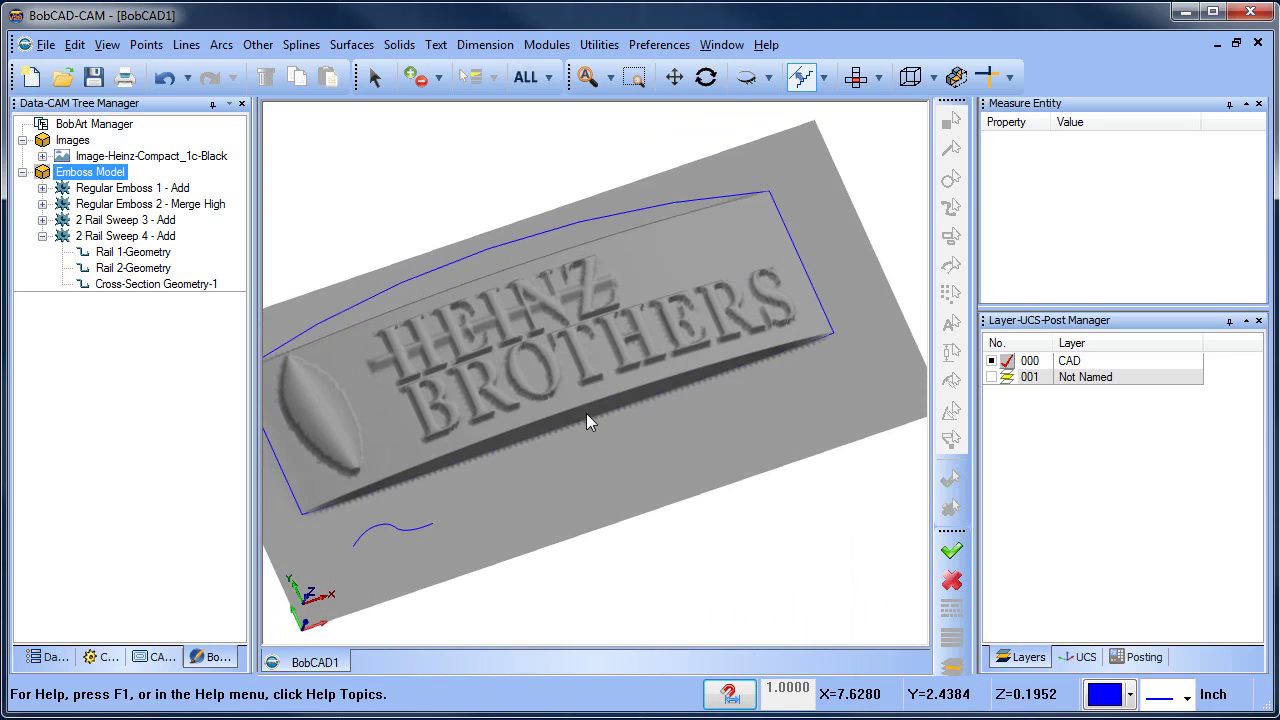
Set the emboss model's stock resolution to 30.
{"action": "right_click", "coordinate": [104, 176]}
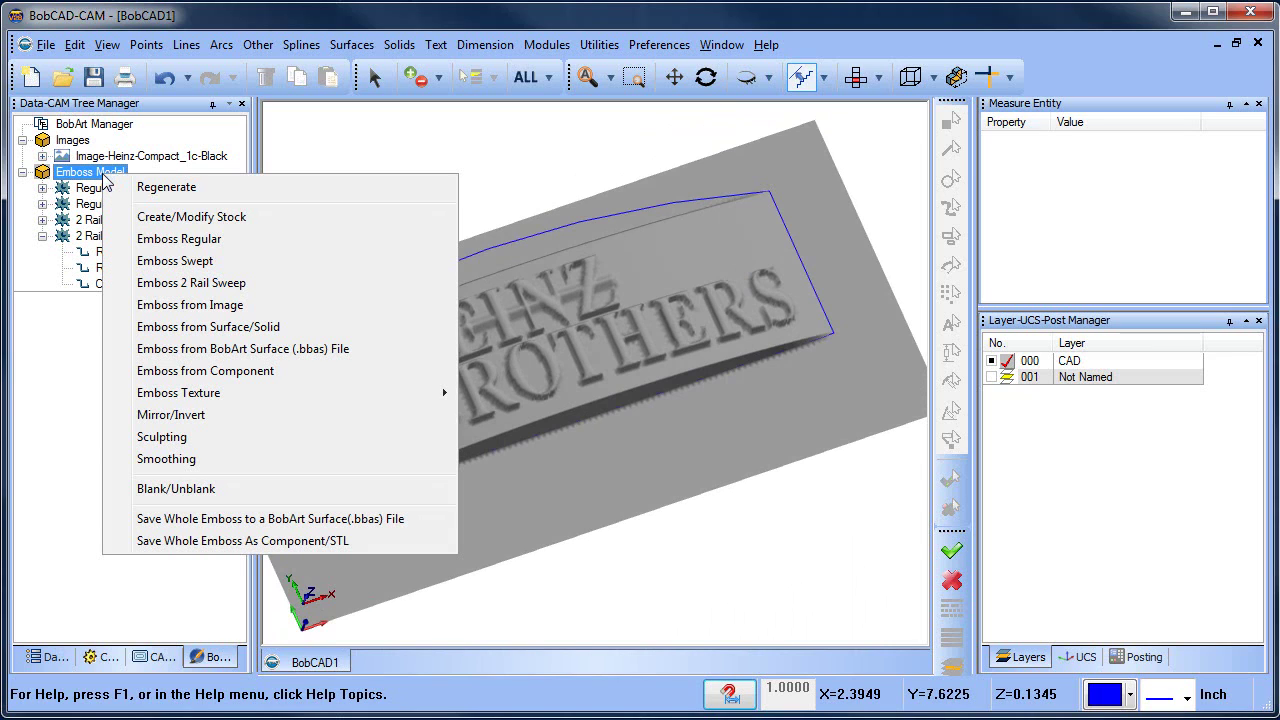
{"action": "left_click", "coordinate": [258, 220]}
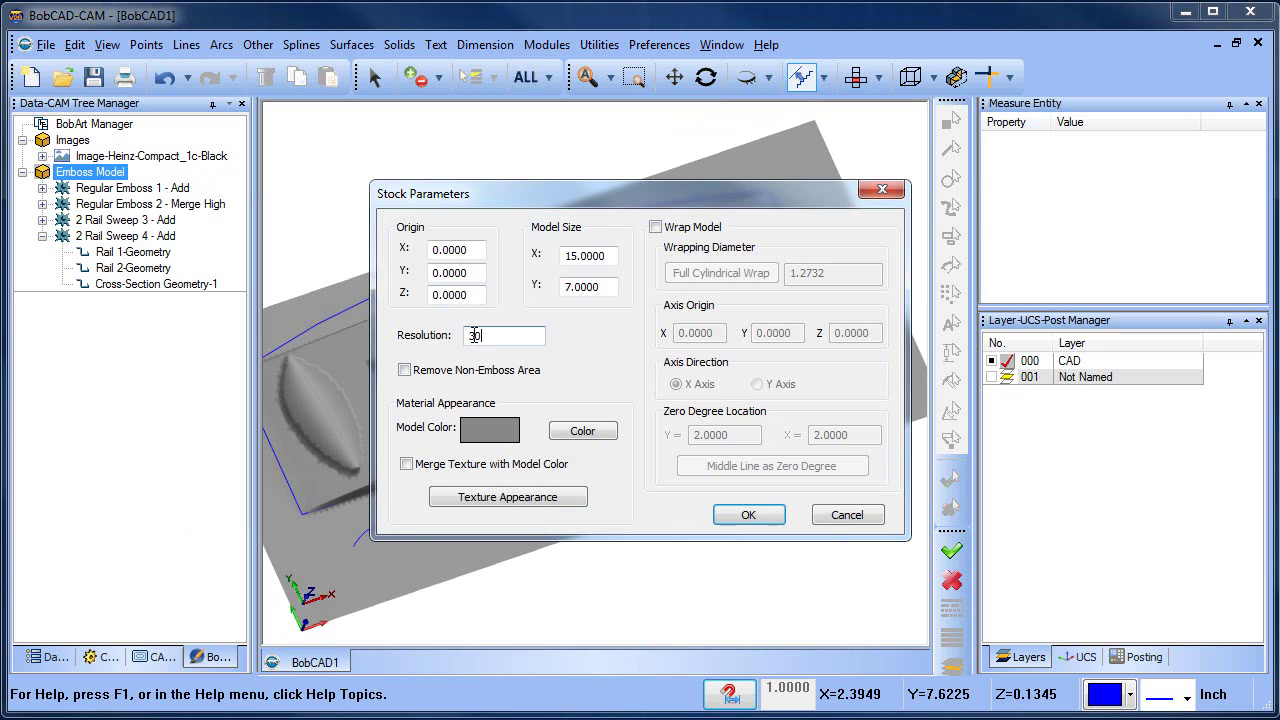
{"action": "left_click", "coordinate": [748, 514]}
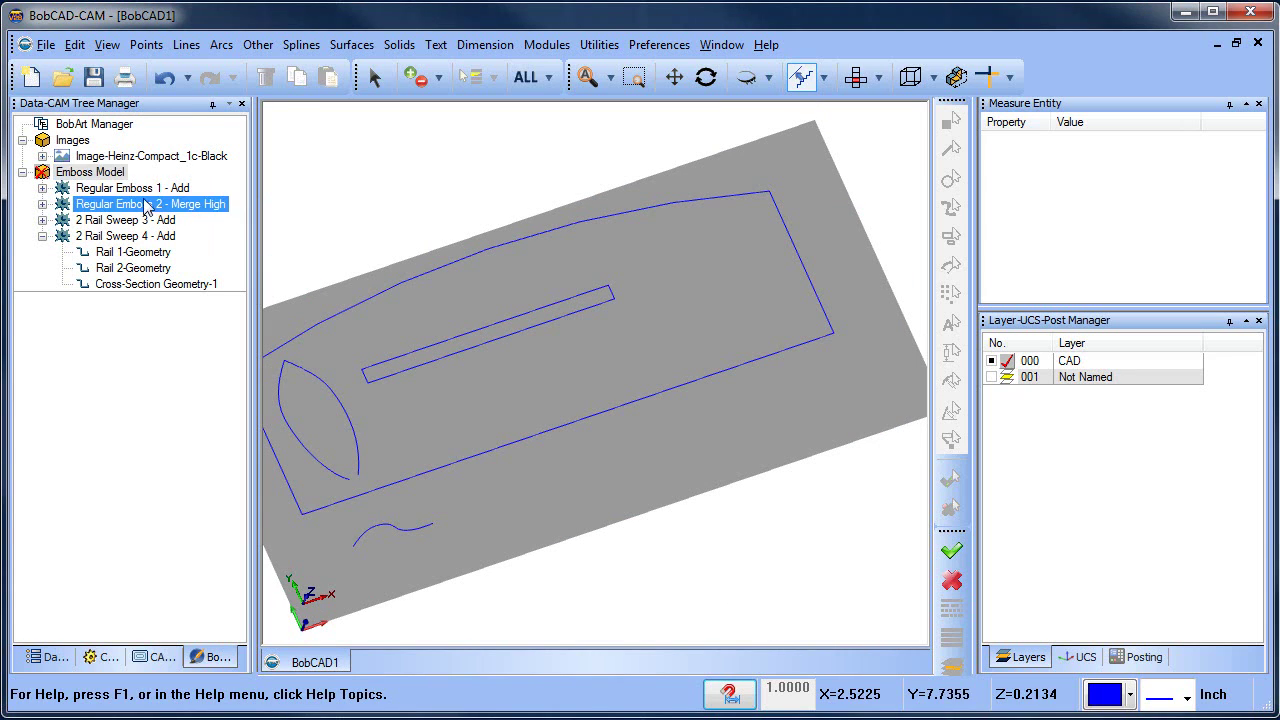
Regenerate the emboss model and inspect the relief of the logo on the curved surface.
{"action": "right_click", "coordinate": [108, 172]}
{"action": "left_click", "coordinate": [194, 189]}
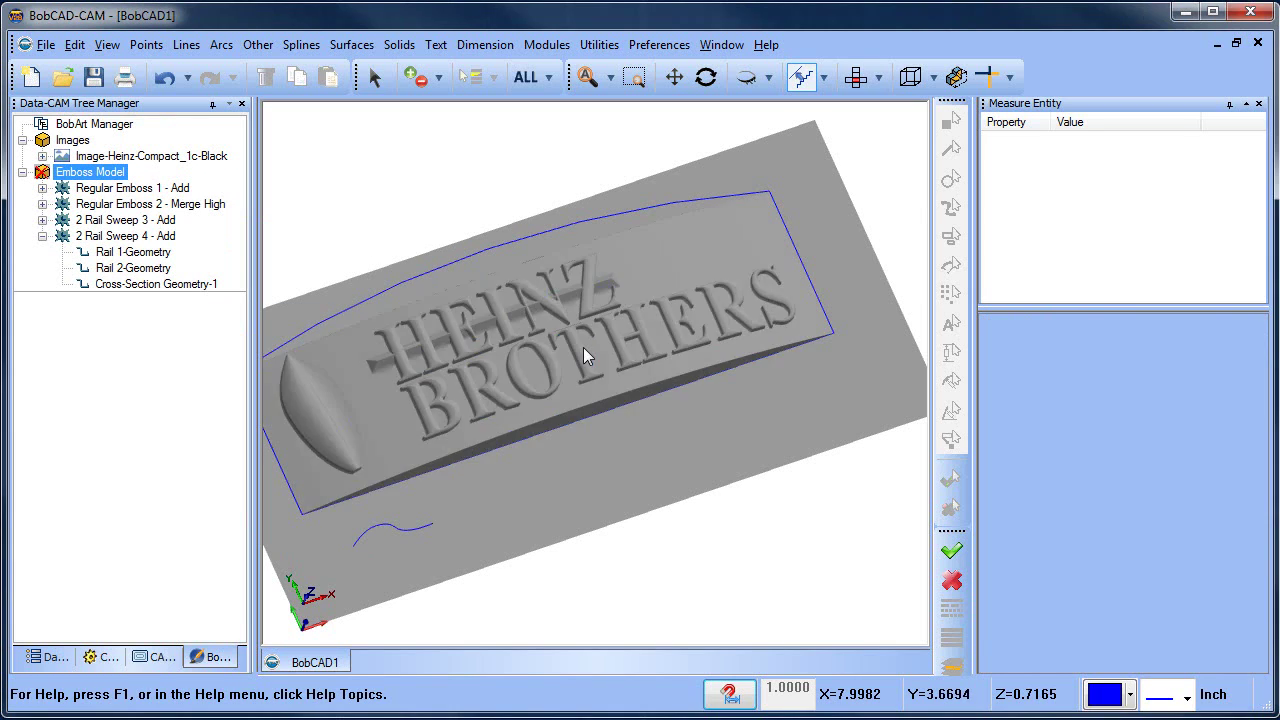
{"action": "middle_click_drag", "start_coordinate": [612, 367], "coordinate": [670, 434]}
Review the cross-section, base height and application type options of Regular Emboss 1, and close its parameters without saving.
{"action": "left_click", "coordinate": [130, 188]}
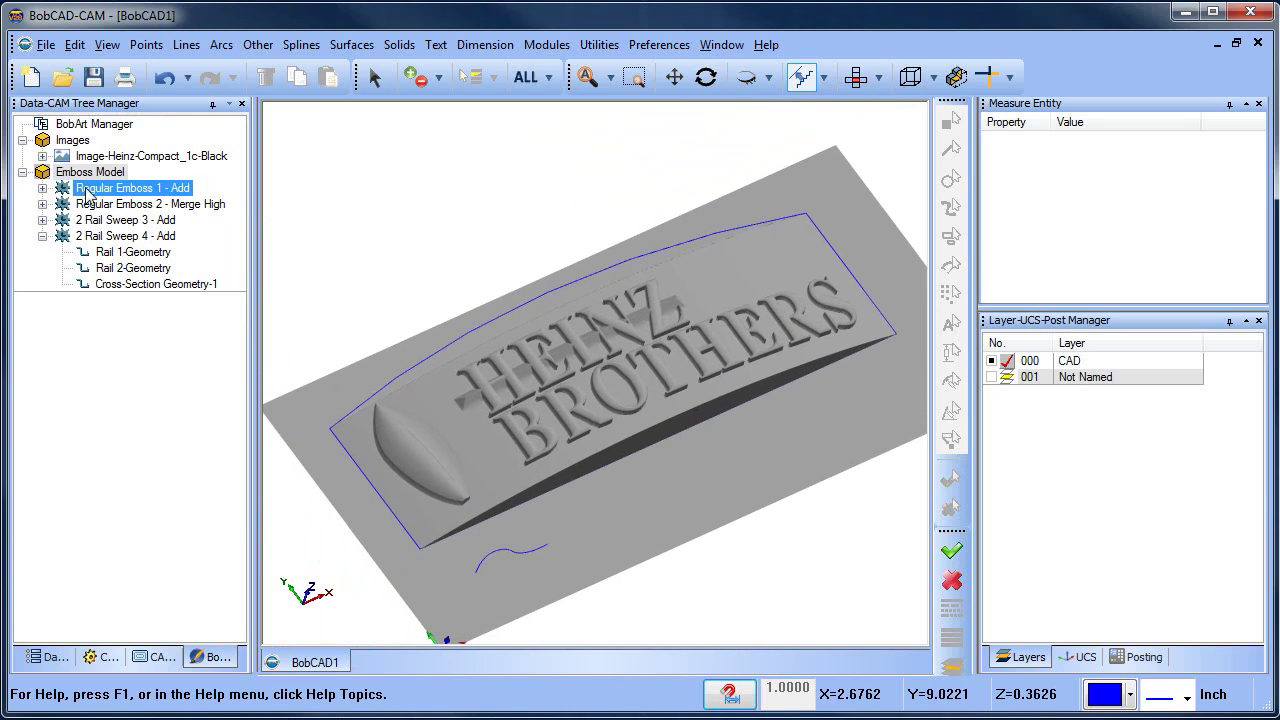
{"action": "left_click", "coordinate": [42, 188]}
{"action": "right_click", "coordinate": [114, 190]}
{"action": "left_click", "coordinate": [159, 204]}
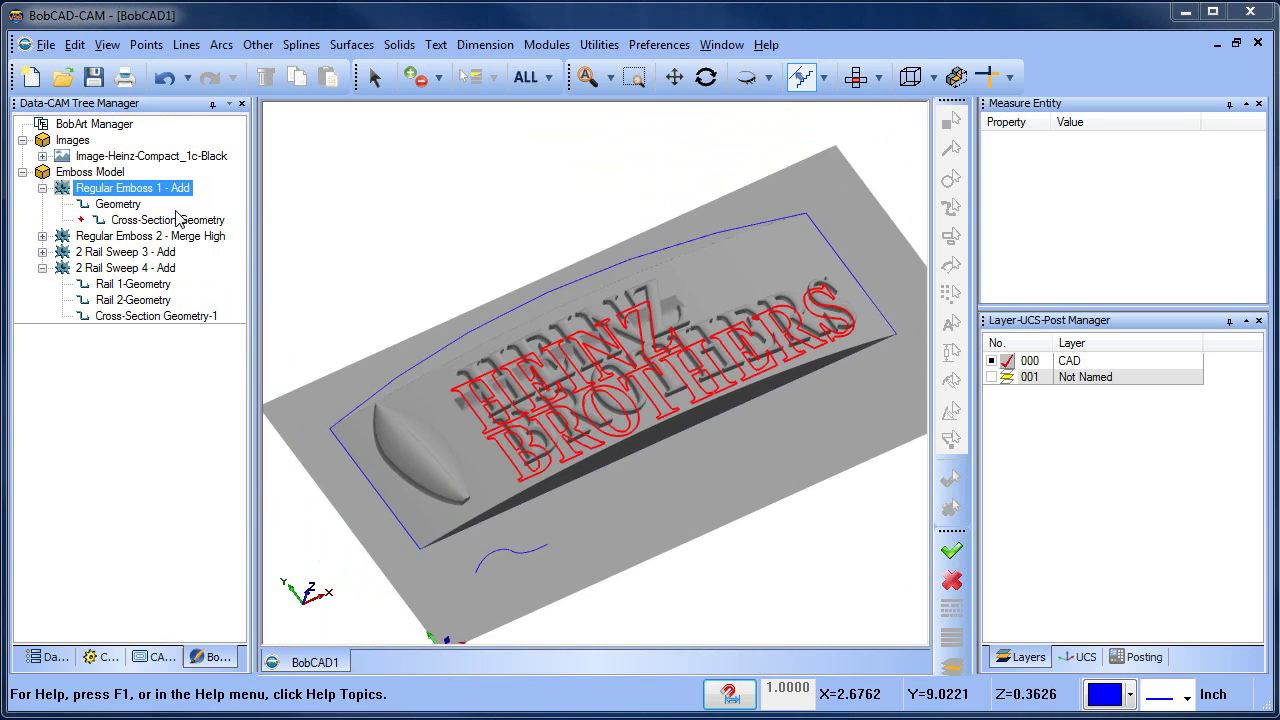
{"action": "left_click_drag", "start_coordinate": [872, 578], "coordinate": [740, 575]}
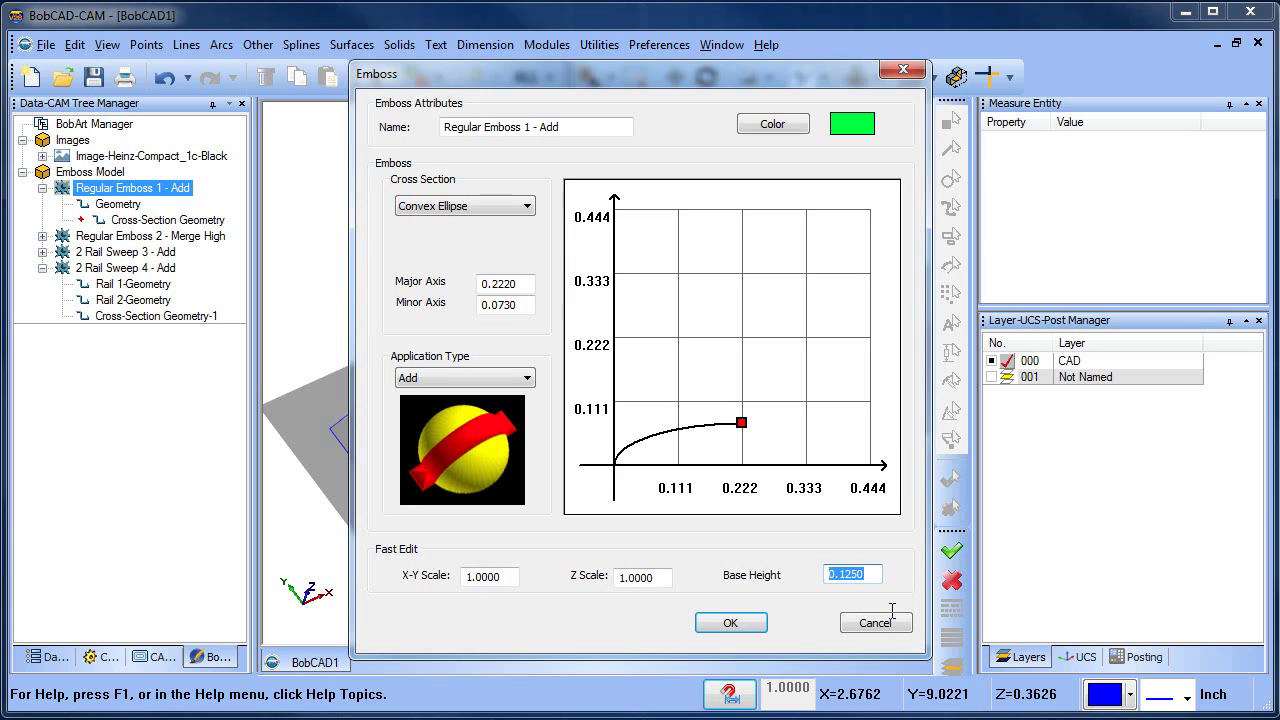
{"action": "left_click", "coordinate": [494, 381]}
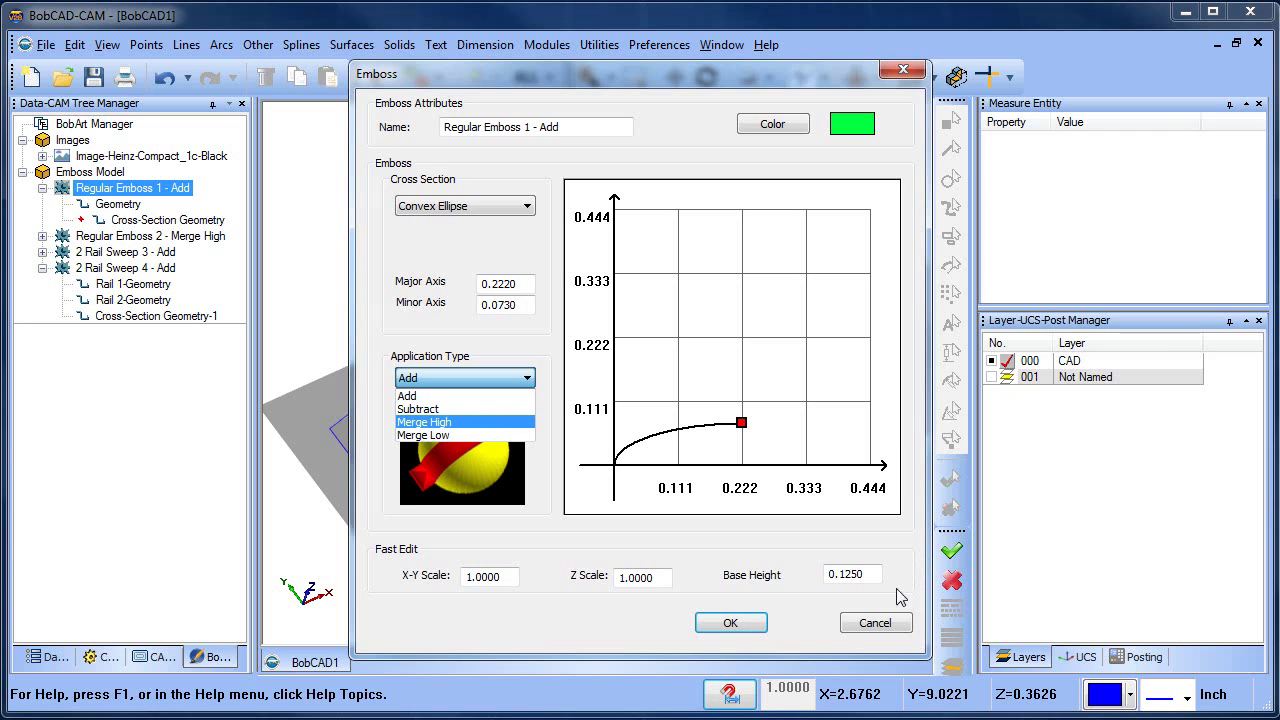
{"action": "left_click", "coordinate": [880, 621]}
{"action": "left_click", "coordinate": [876, 622]}
{"action": "left_click", "coordinate": [168, 219]}
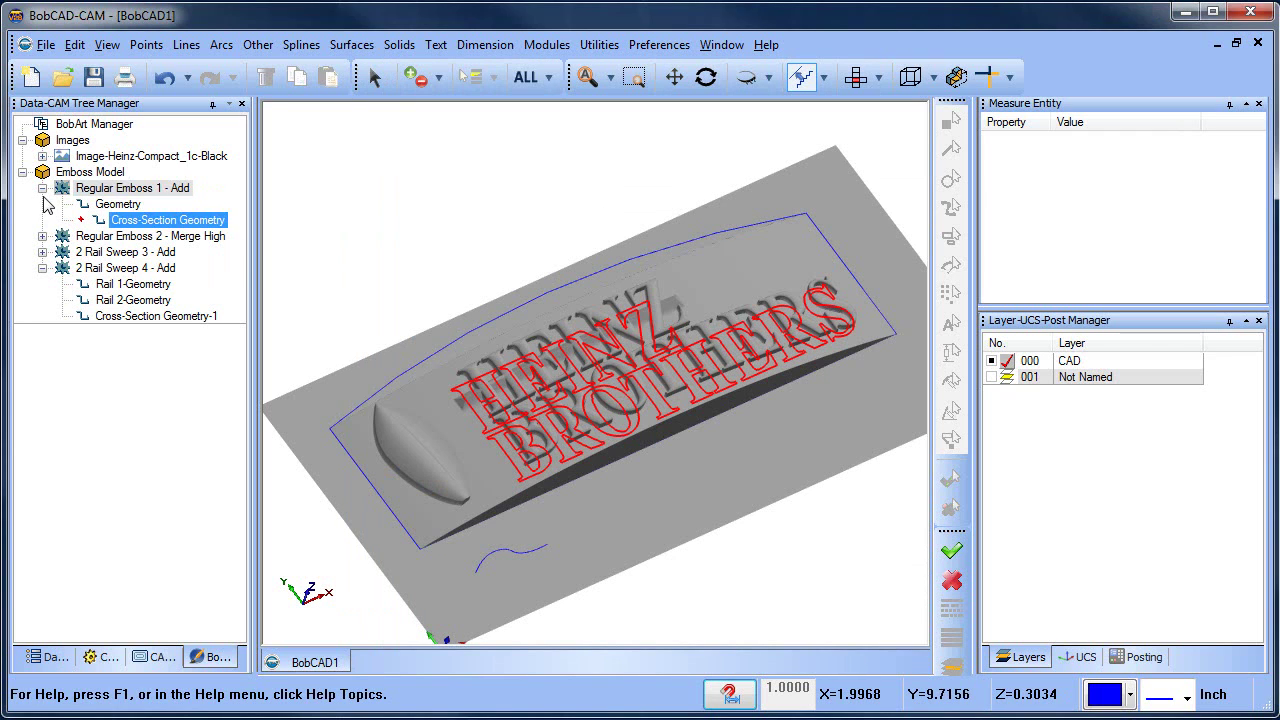
{"action": "left_click", "coordinate": [42, 188]}
Examine the Rail 1 geometry of 2 Rail Sweep 4 and its direction marker at the outline's corner.
{"action": "left_click", "coordinate": [58, 236], "text": "ctrl"}
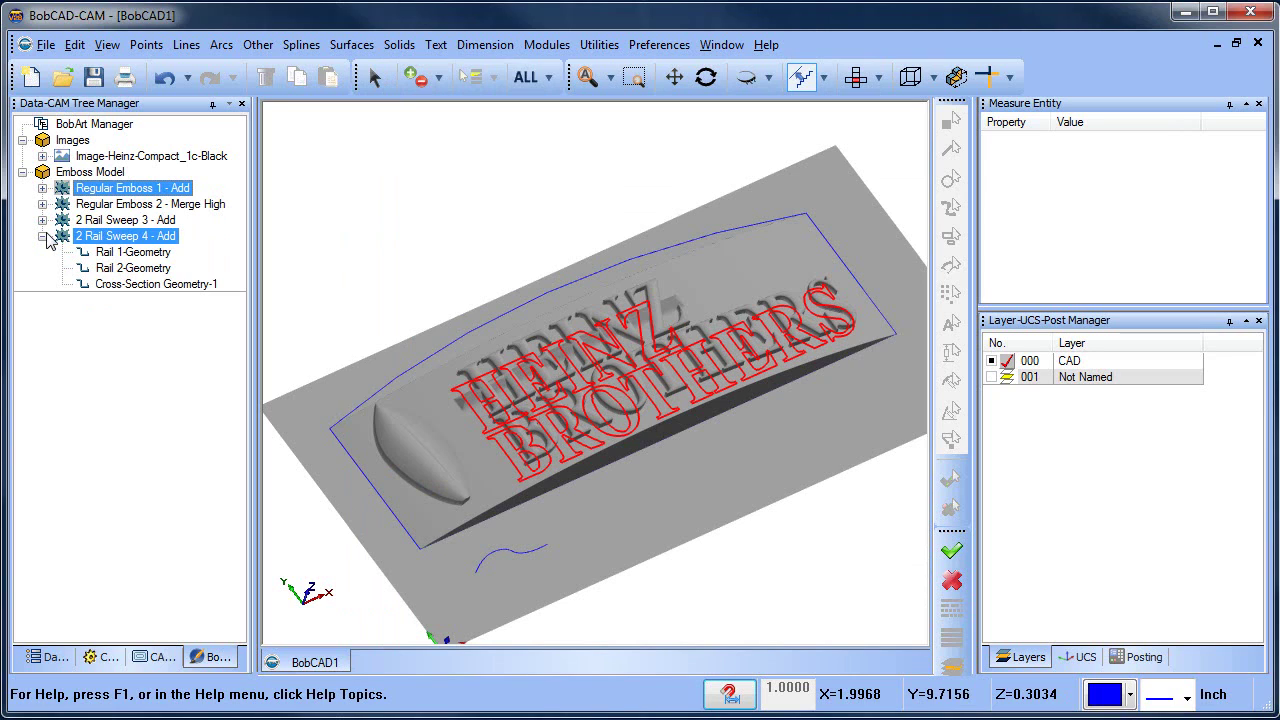
{"action": "left_click", "coordinate": [122, 254]}
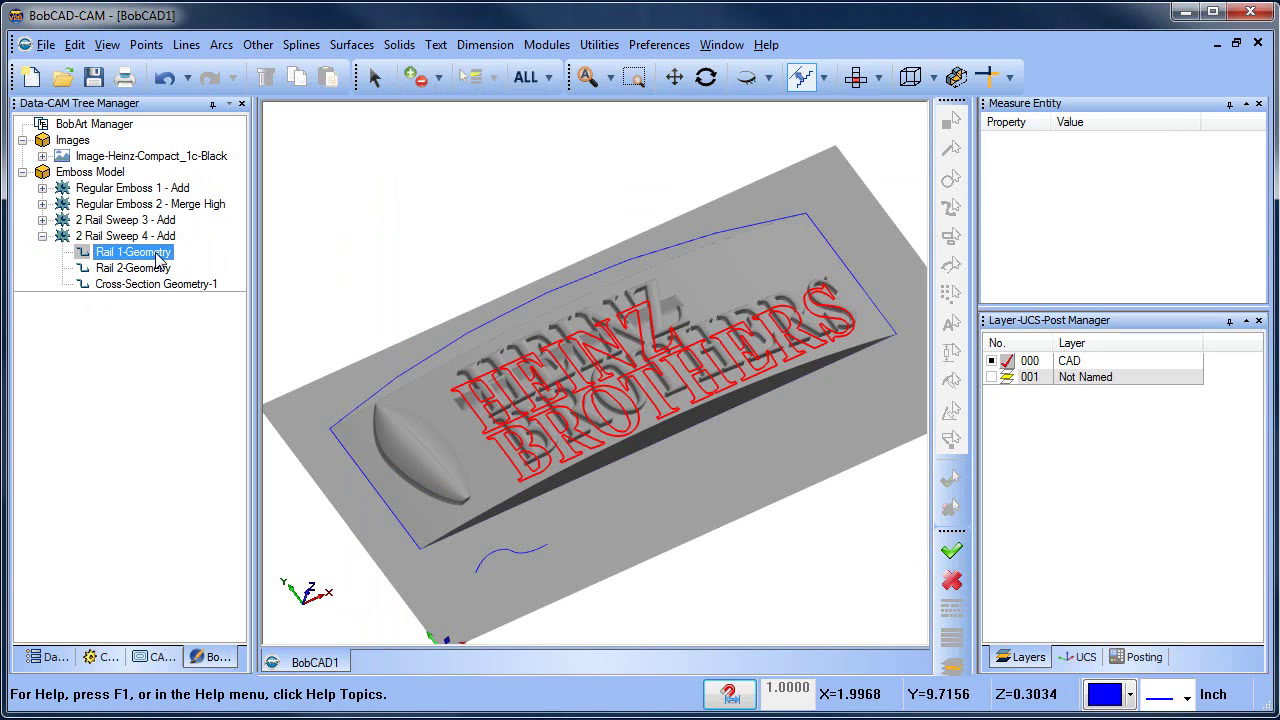
{"action": "left_click", "coordinate": [150, 268]}
{"action": "left_click", "coordinate": [150, 252]}
{"action": "left_click", "coordinate": [150, 267]}
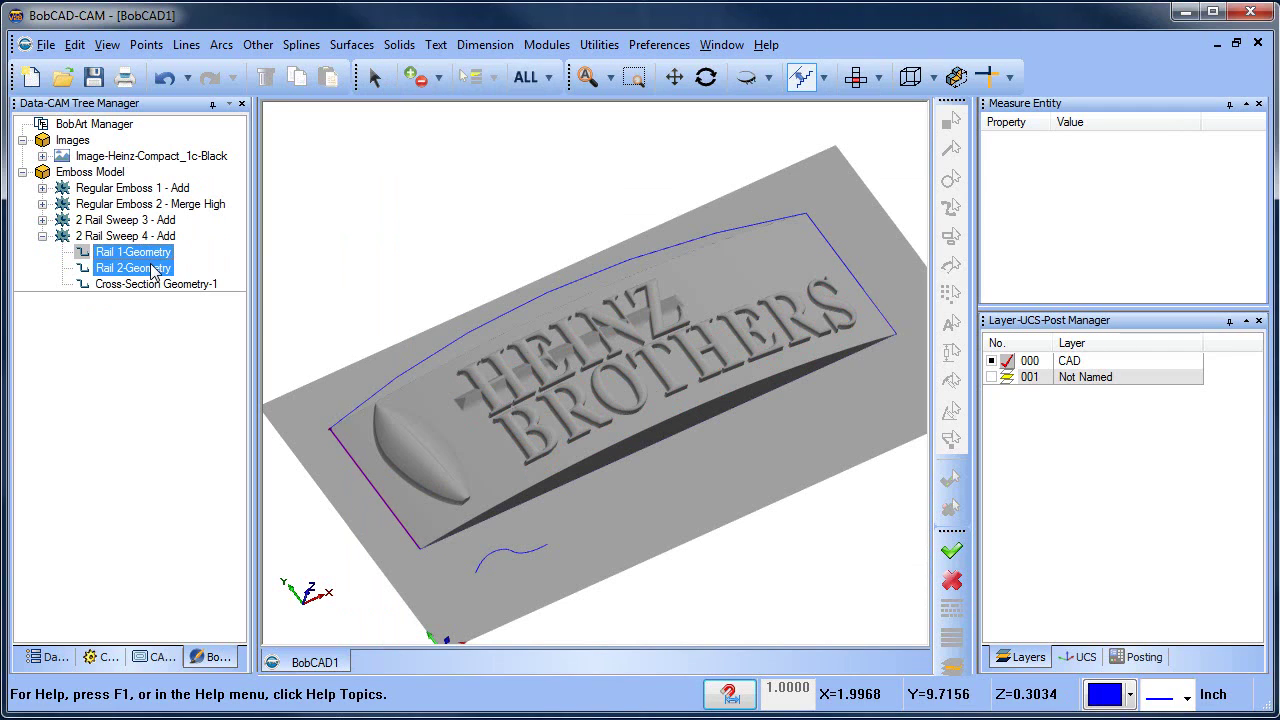
{"action": "left_click", "coordinate": [151, 254]}
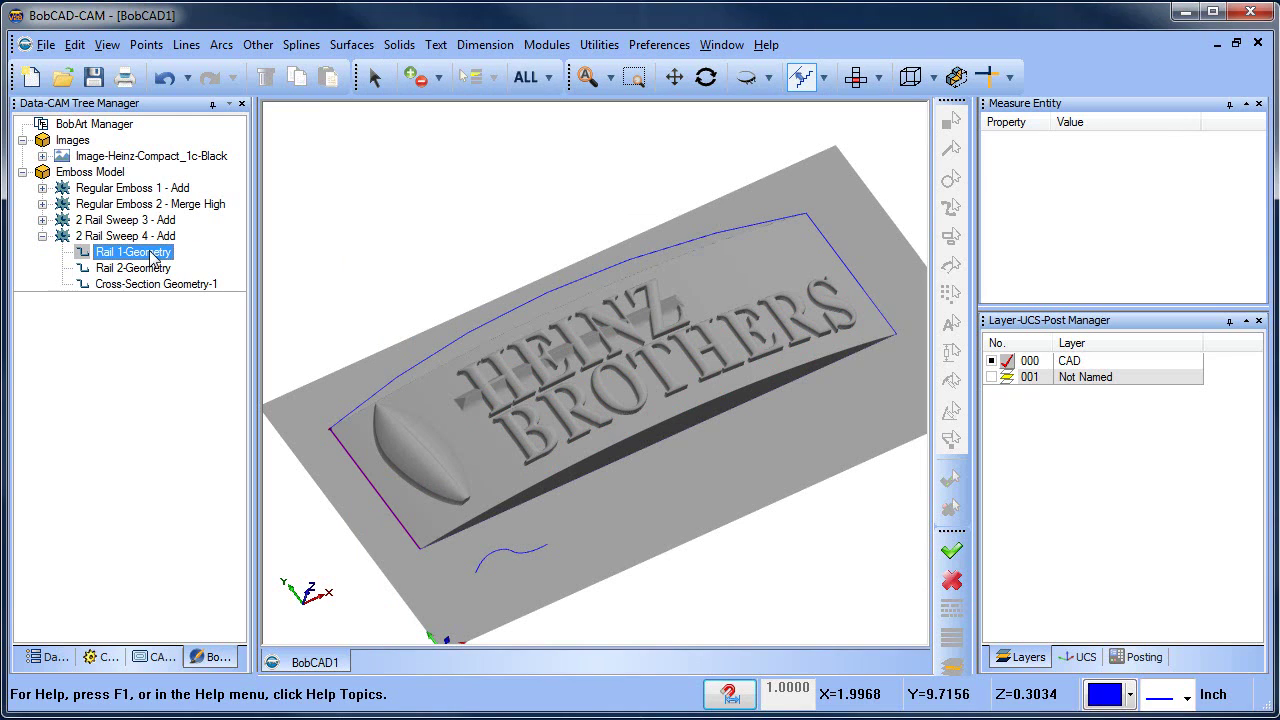
{"action": "left_click", "coordinate": [150, 284], "text": "ctrl"}
{"action": "scroll", "coordinate": [330, 430], "scroll_direction": "up", "scroll_amount": 5}
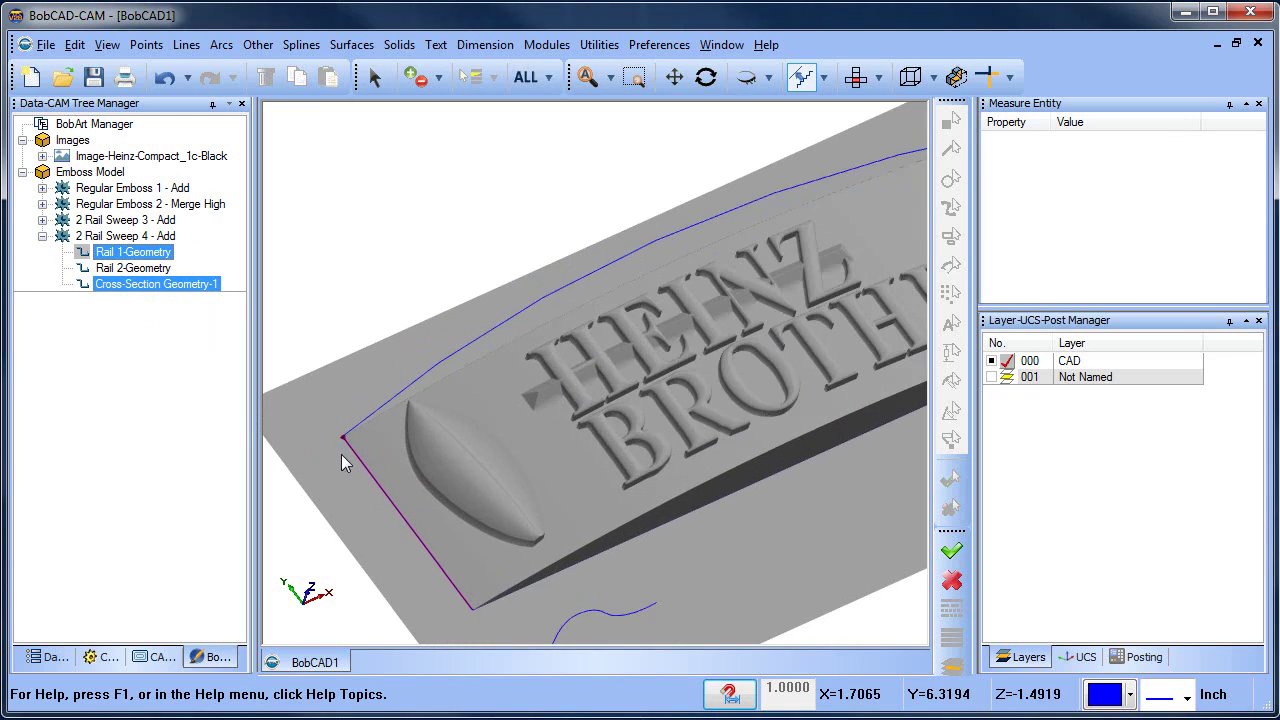
{"action": "scroll", "coordinate": [360, 435], "scroll_direction": "up", "scroll_amount": 3}
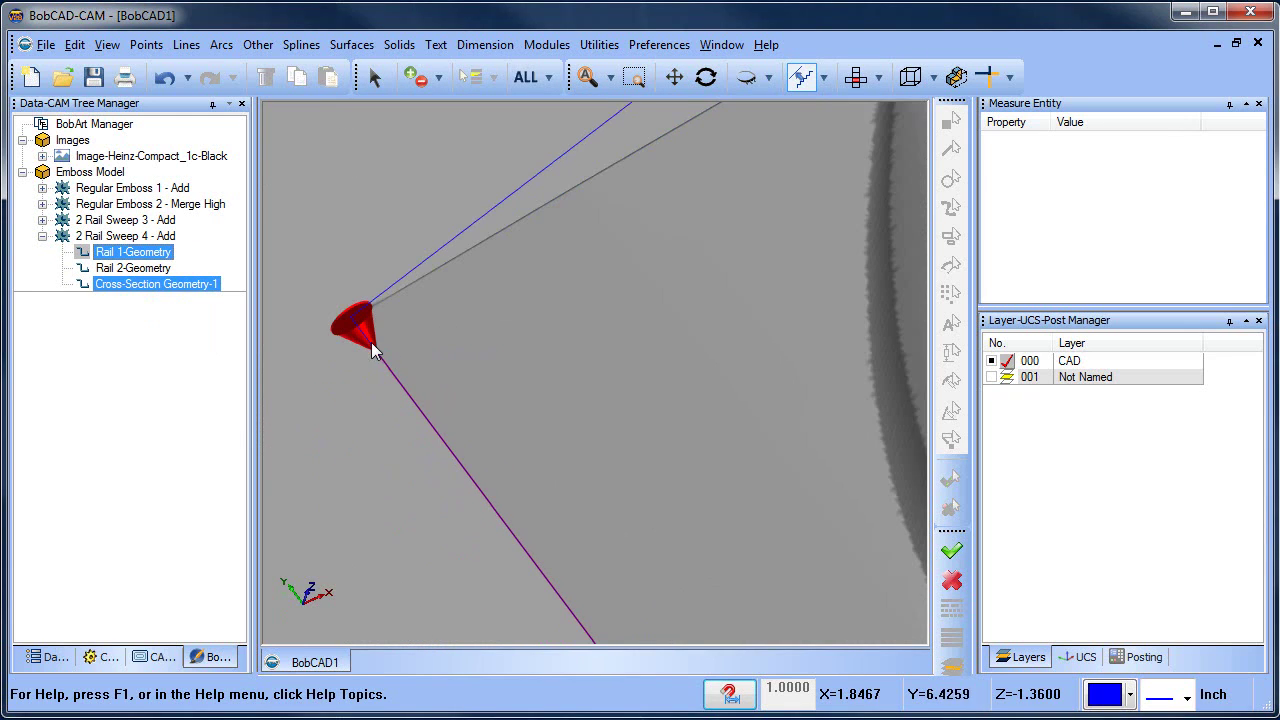
{"action": "scroll", "coordinate": [389, 366], "scroll_direction": "down", "scroll_amount": 2}
{"action": "scroll", "coordinate": [389, 366], "scroll_direction": "down", "scroll_amount": 5}
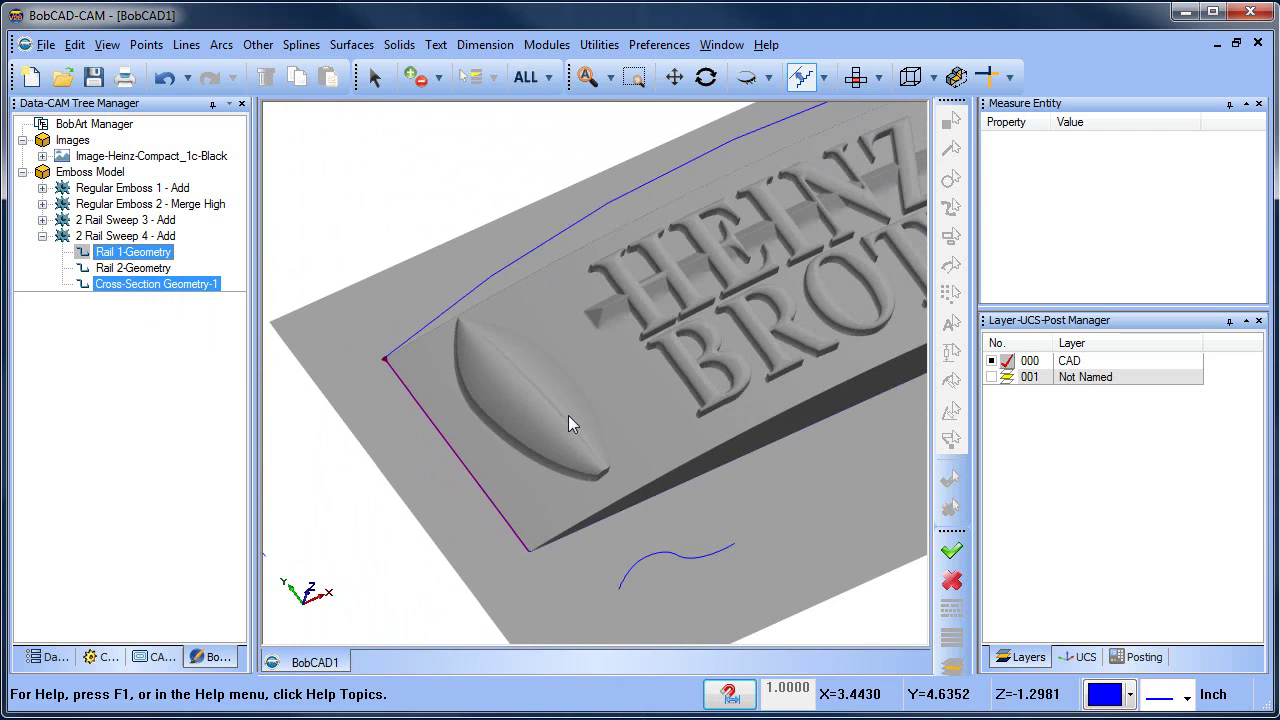
{"action": "mouse_move", "coordinate": [568, 415]}
{"action": "middle_mouse_down"}
{"action": "mouse_move", "coordinate": [650, 424]}
{"action": "mouse_move", "coordinate": [497, 417]}
{"action": "mouse_move", "coordinate": [565, 393]}
{"action": "middle_mouse_up"}
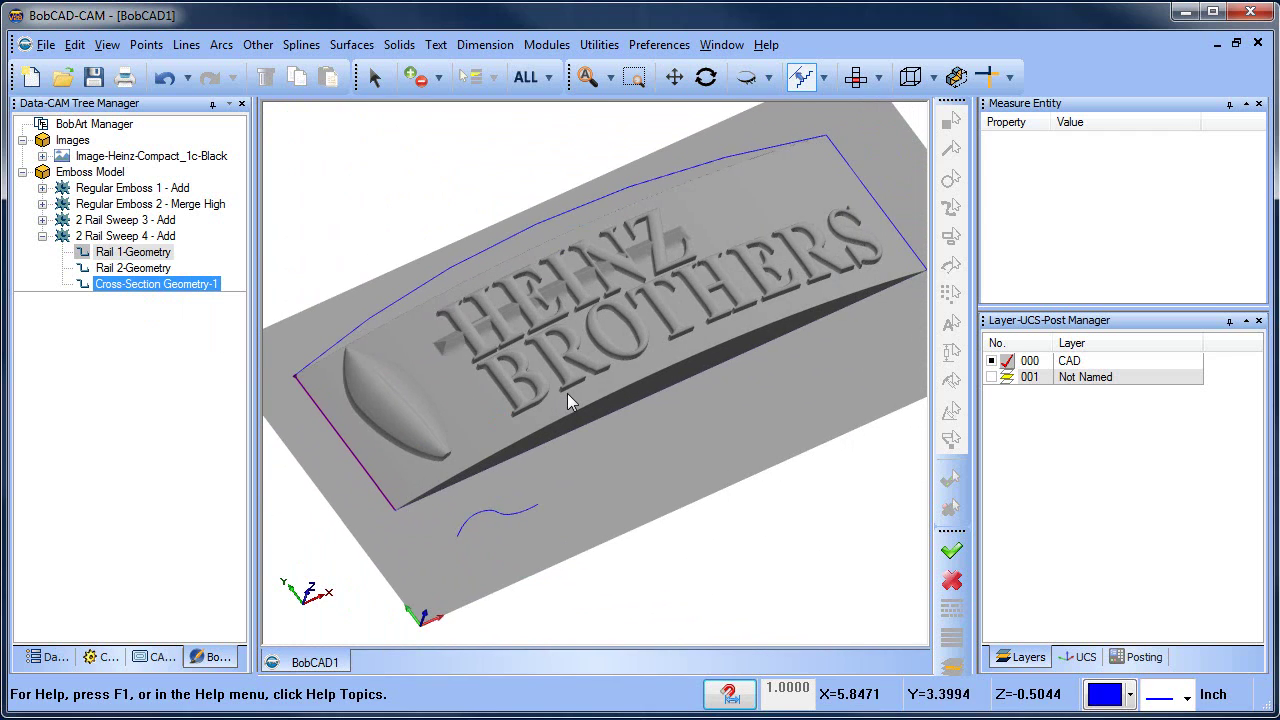
Examine the Rail 2 and cross-section geometry of 2 Rail Sweep 4 against the arched surface from several angles.
{"action": "left_click", "coordinate": [148, 271]}
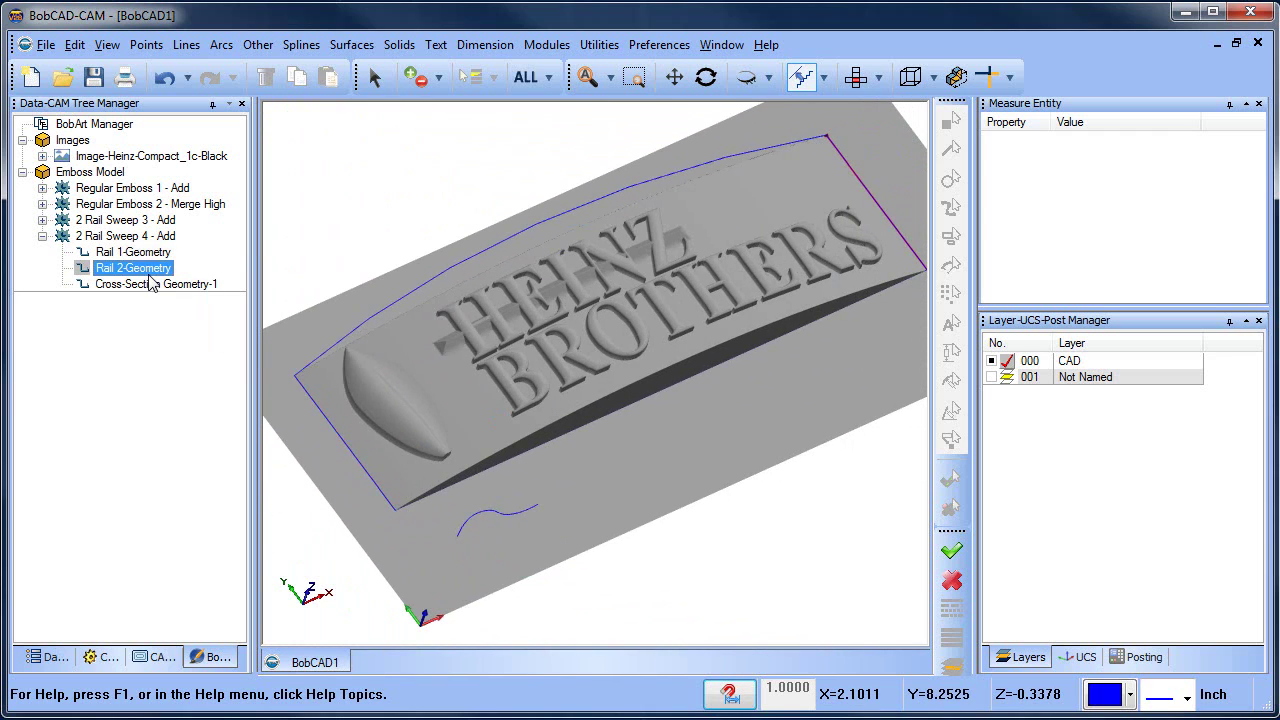
{"action": "left_click", "coordinate": [150, 284]}
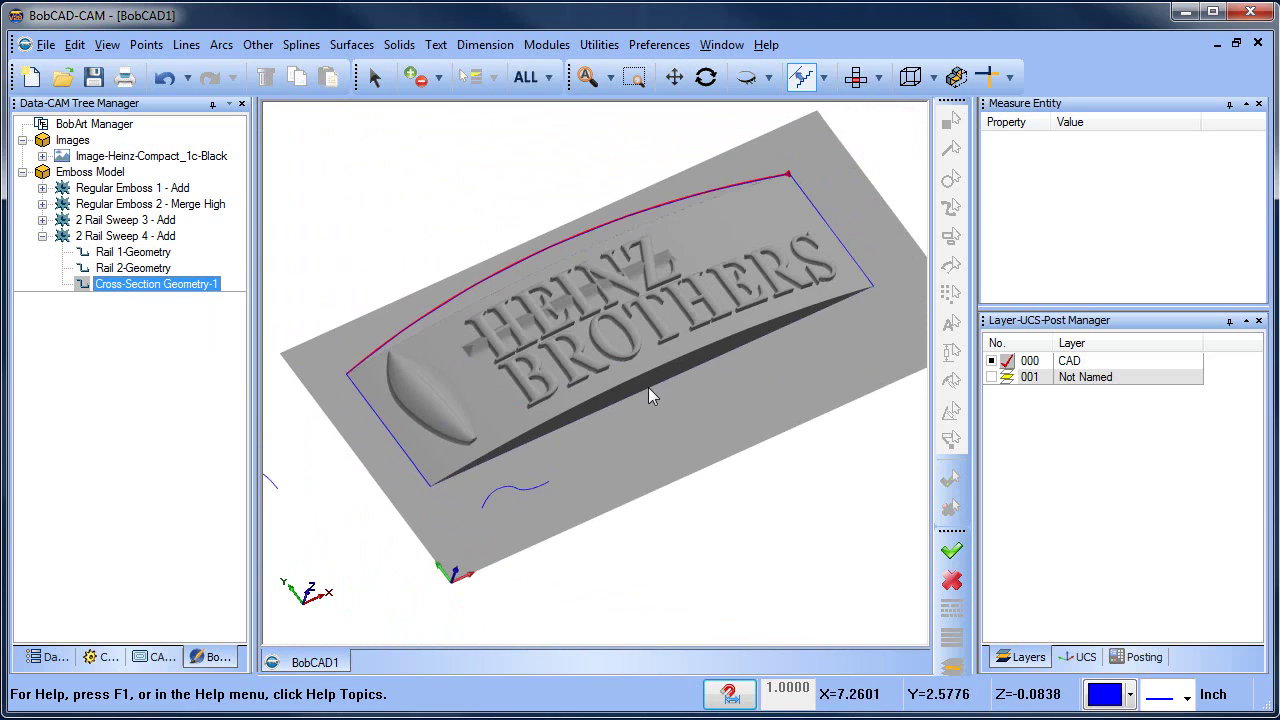
{"action": "middle_click_drag", "start_coordinate": [648, 387], "coordinate": [666, 496]}
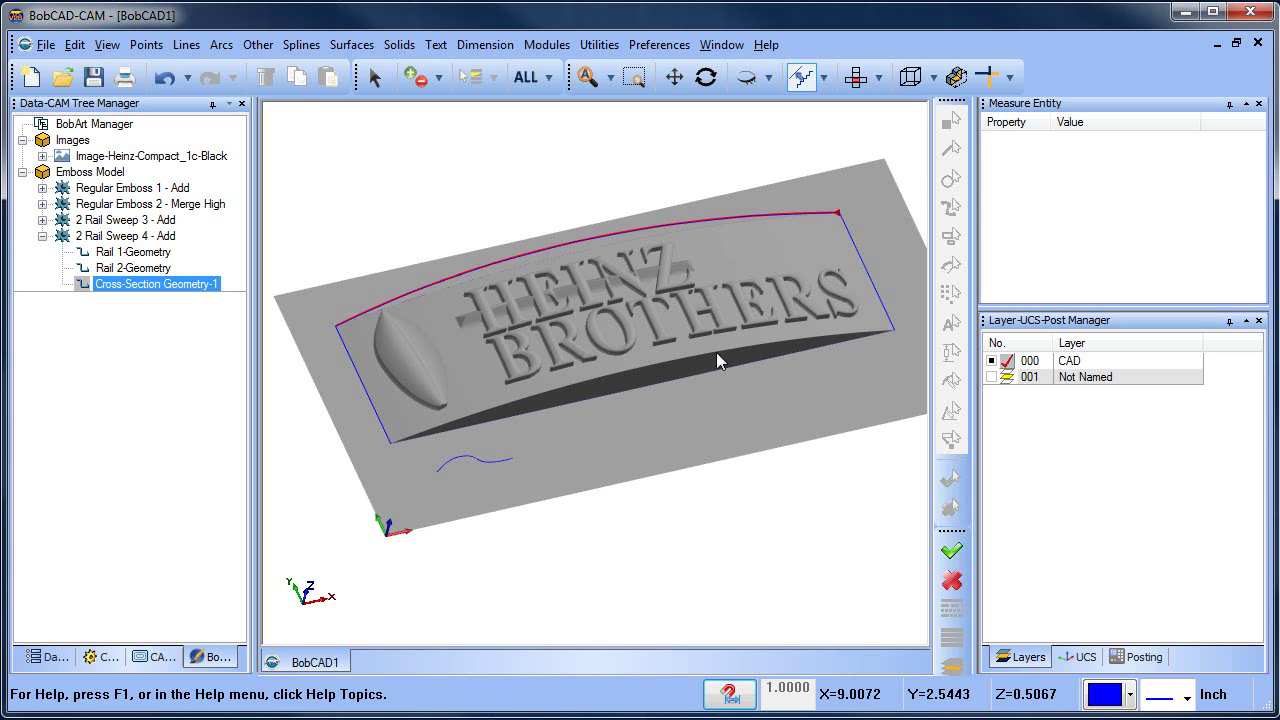
{"action": "middle_click_drag", "start_coordinate": [720, 360], "coordinate": [699, 436]}
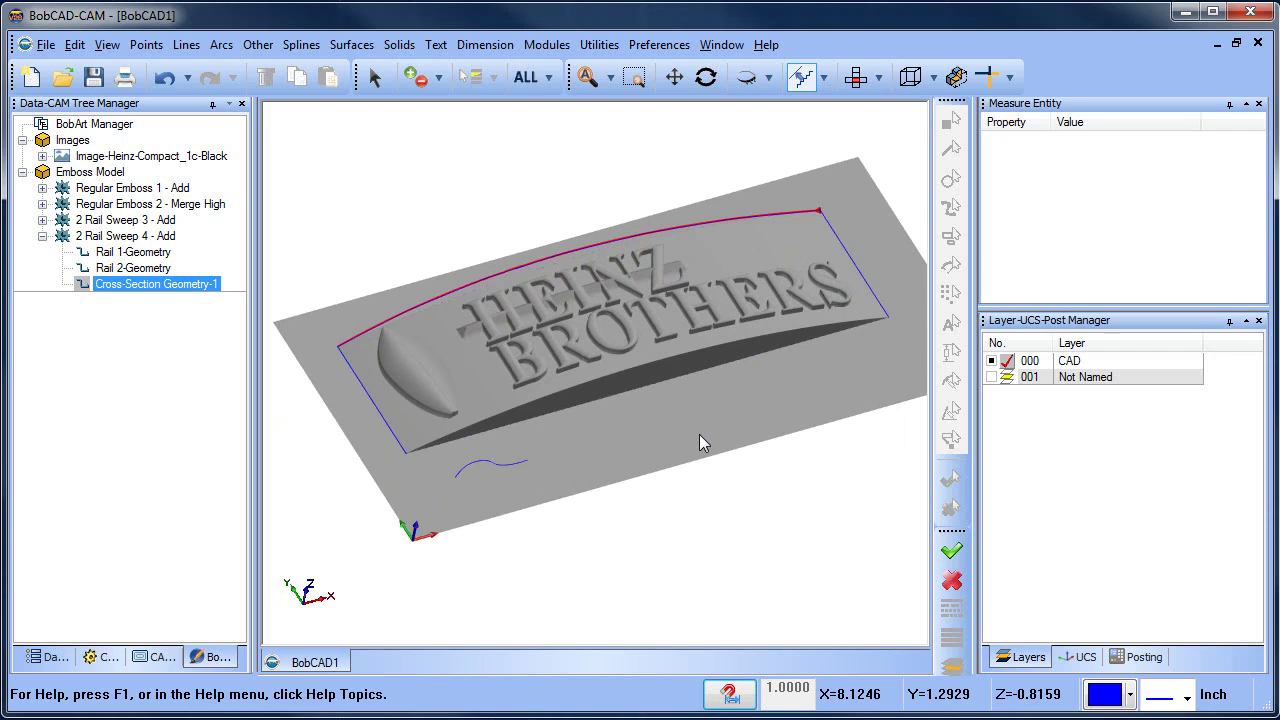
{"action": "scroll", "coordinate": [627, 375], "scroll_direction": "down", "scroll_amount": 2}
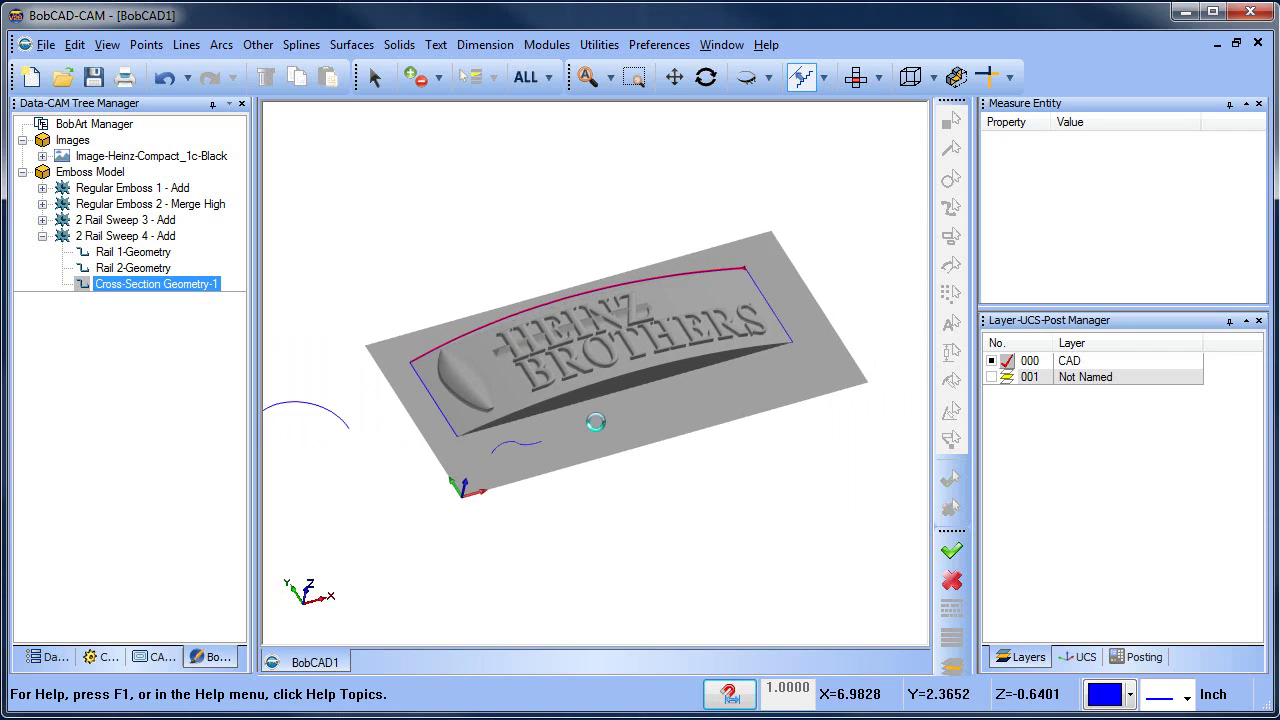
{"action": "middle_click_drag", "start_coordinate": [508, 421], "coordinate": [590, 440]}
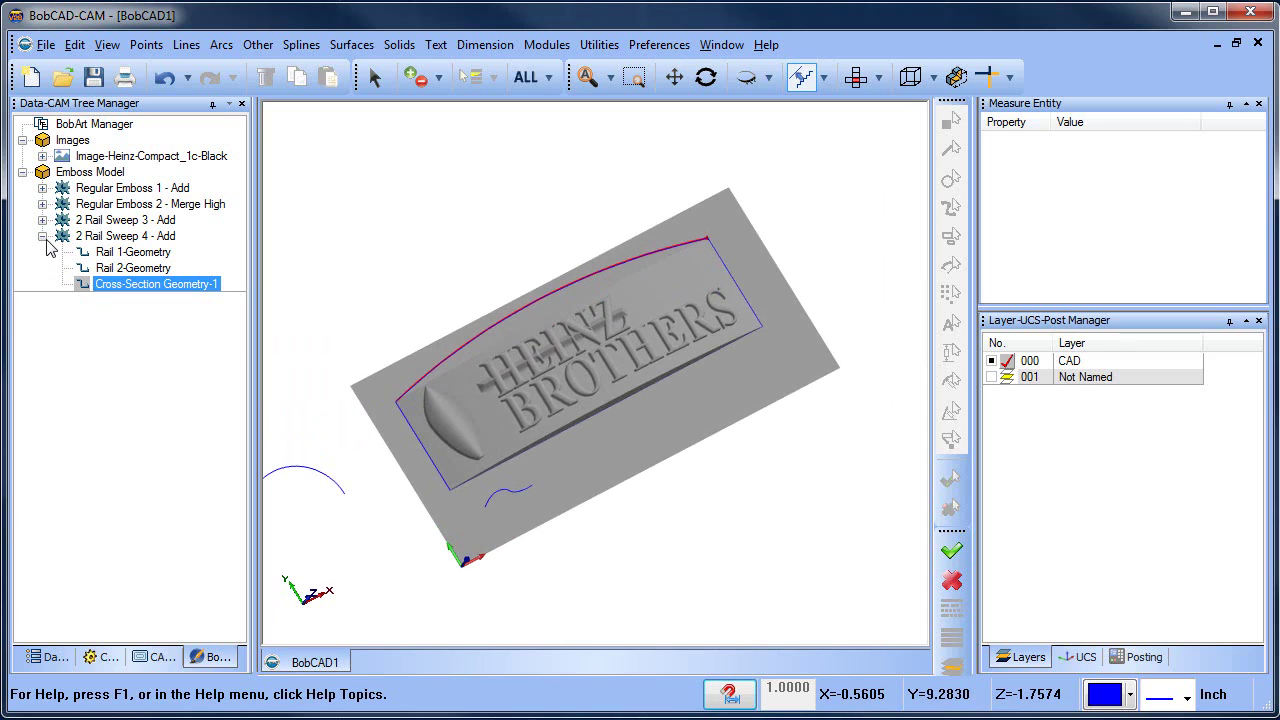
{"action": "left_click", "coordinate": [42, 236]}
Turn on Remove Non-Emboss Area in the emboss model's stock parameters to trim away the surrounding flat stock.
{"action": "left_click", "coordinate": [103, 172]}
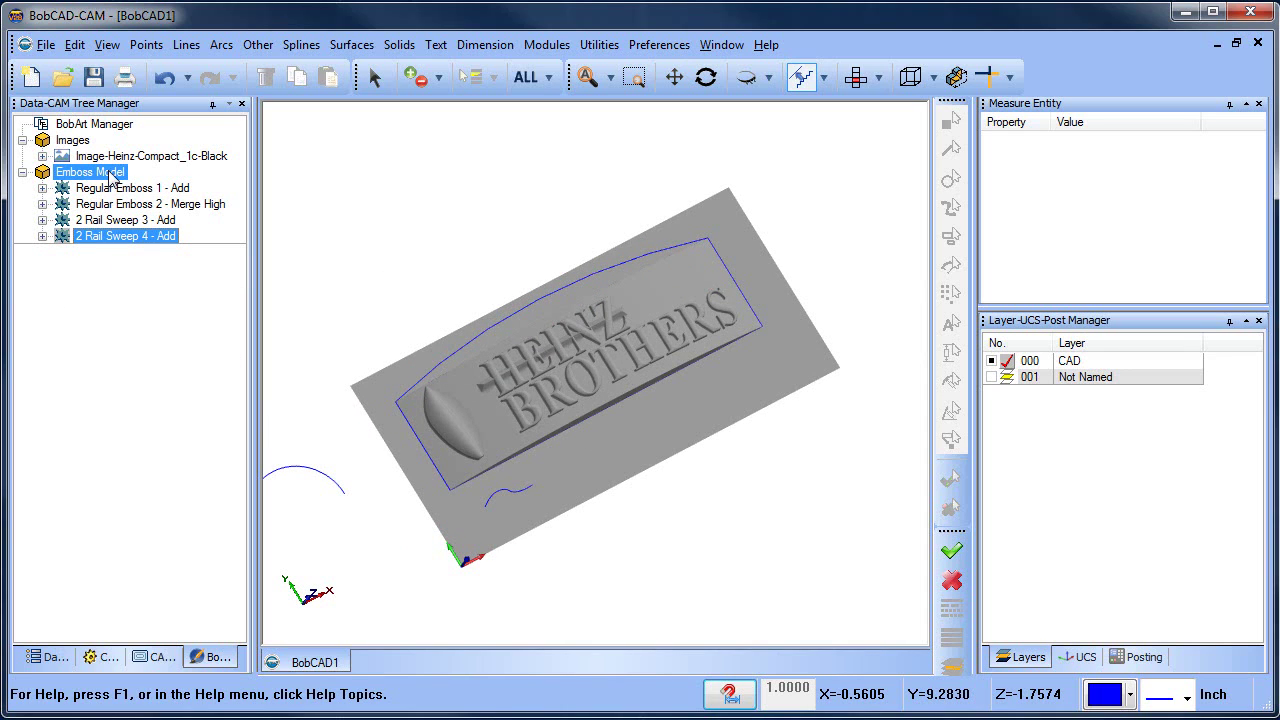
{"action": "right_click", "coordinate": [110, 174]}
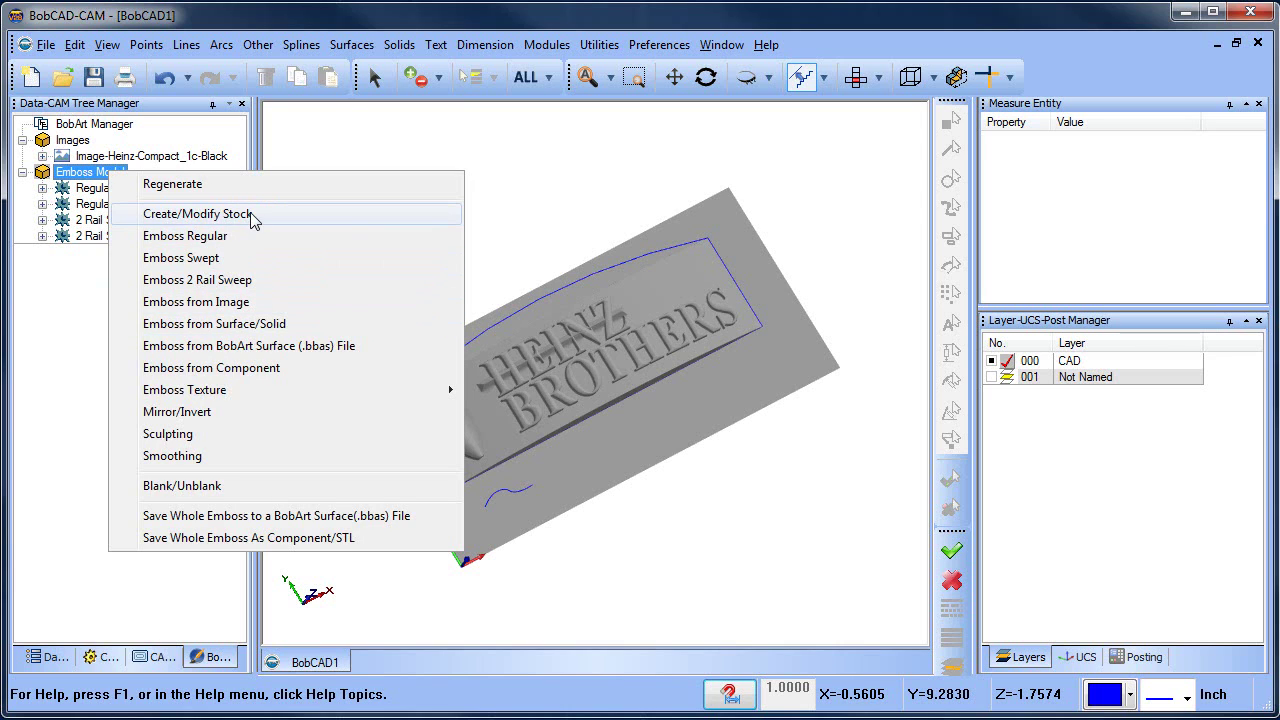
{"action": "left_click", "coordinate": [200, 214]}
{"action": "left_click", "coordinate": [404, 370]}
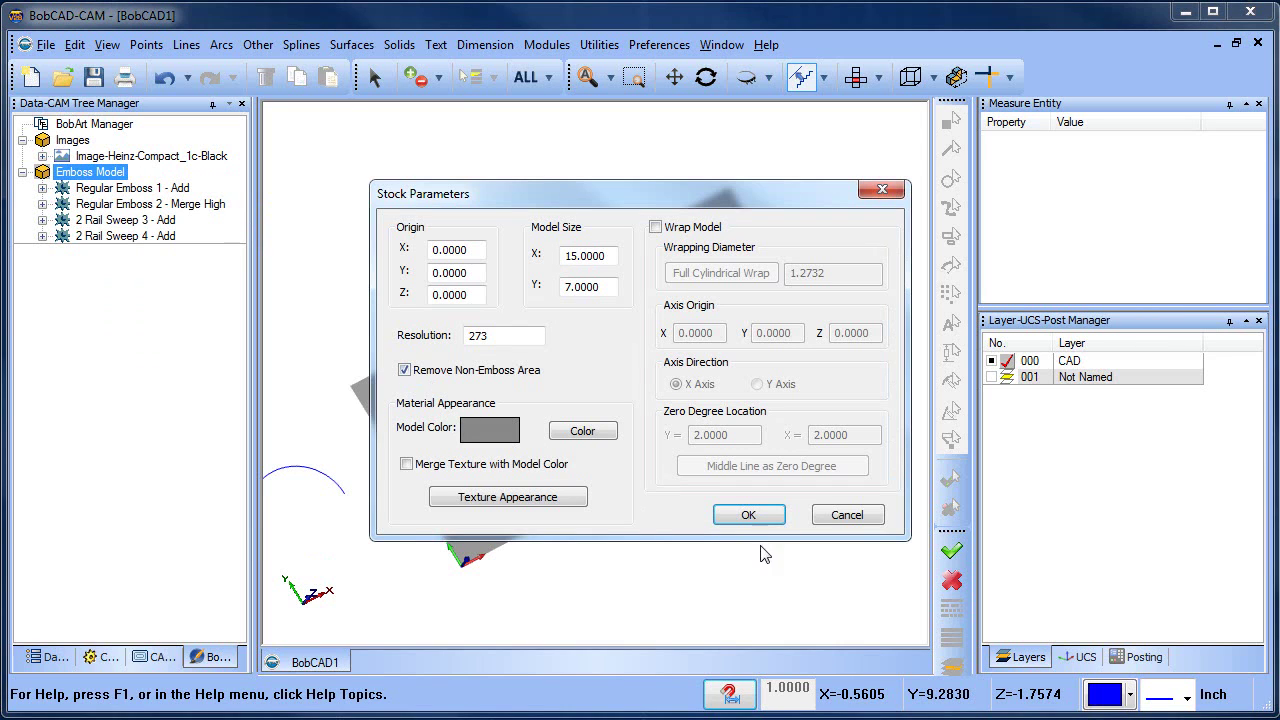
{"action": "left_click", "coordinate": [748, 514]}
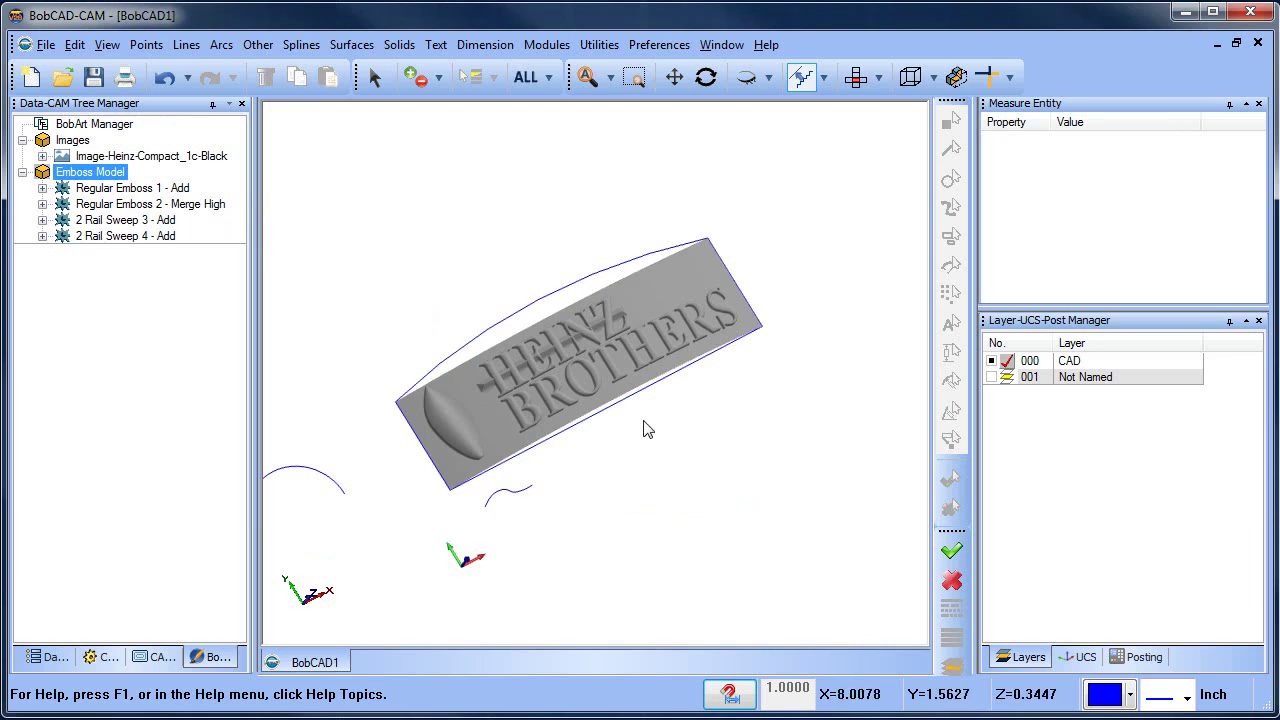
Add layer 002 with its default name and hide the CAD layer to show the emboss model without its construction curves.
{"action": "right_click", "coordinate": [1050, 383]}
{"action": "left_click", "coordinate": [1100, 392]}
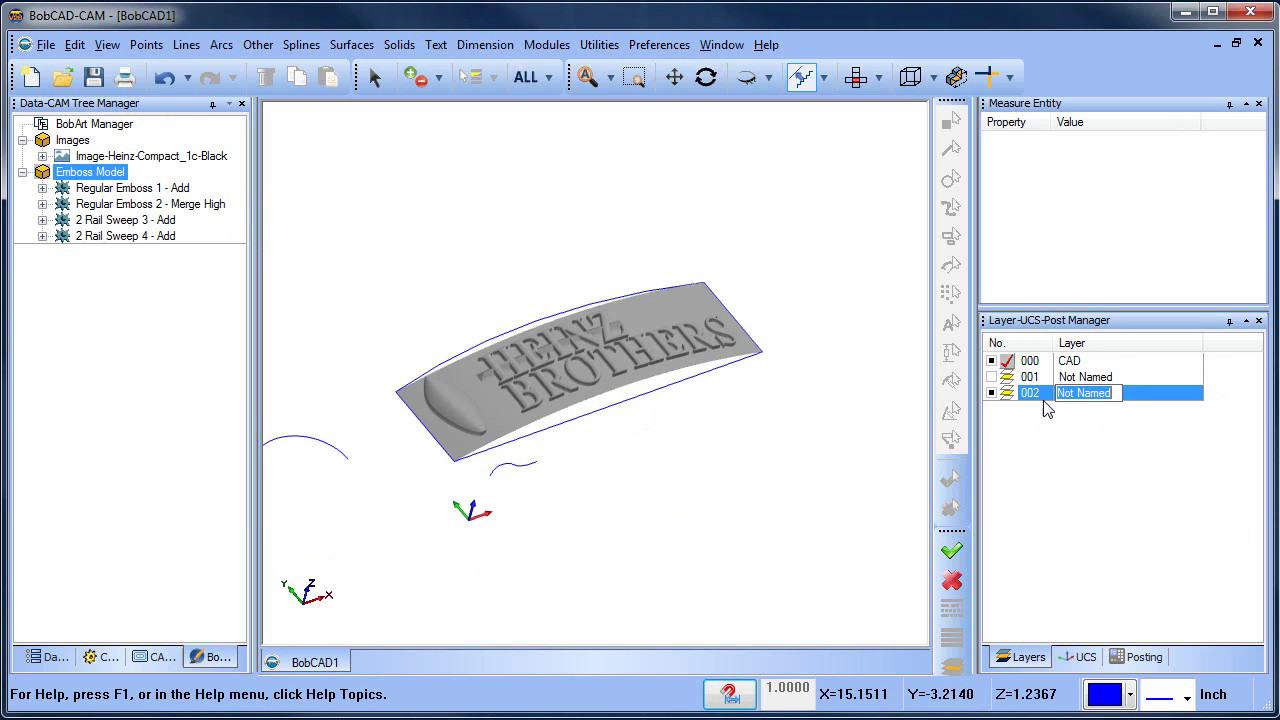
{"action": "key", "text": "Return"}
{"action": "left_click", "coordinate": [991, 361]}
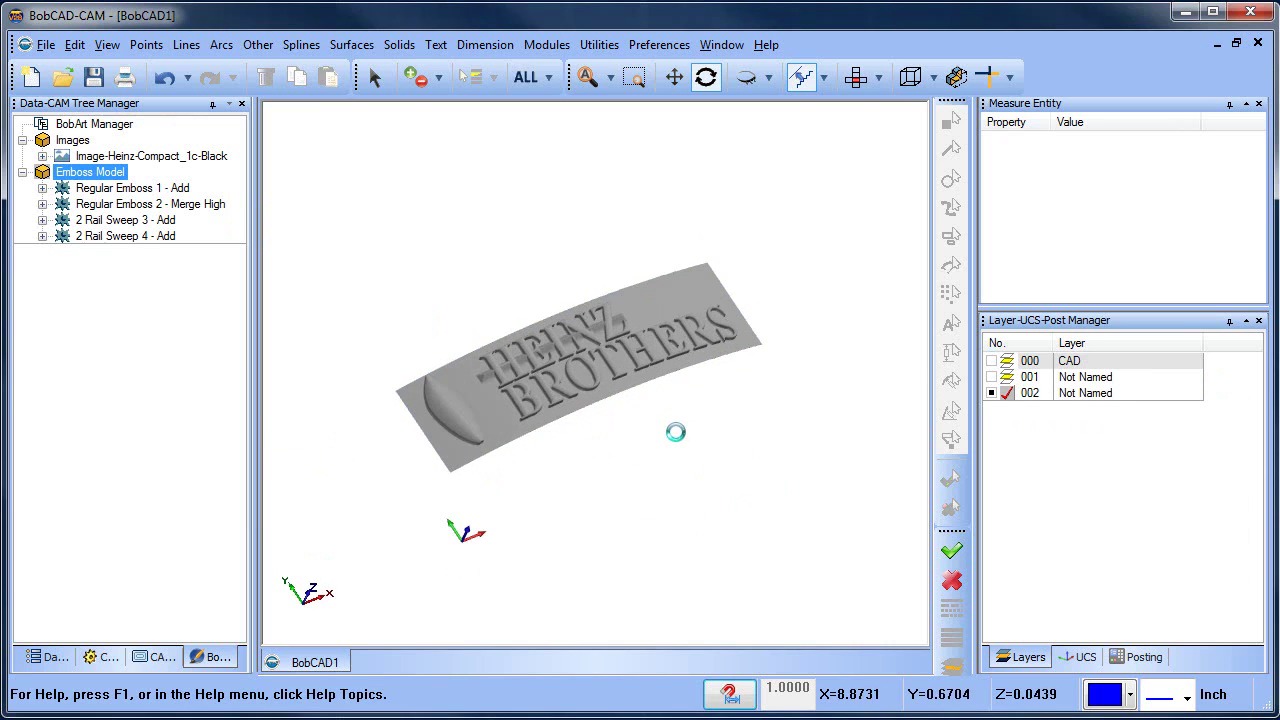
{"action": "scroll", "coordinate": [528, 371], "scroll_direction": "up", "scroll_amount": 3}
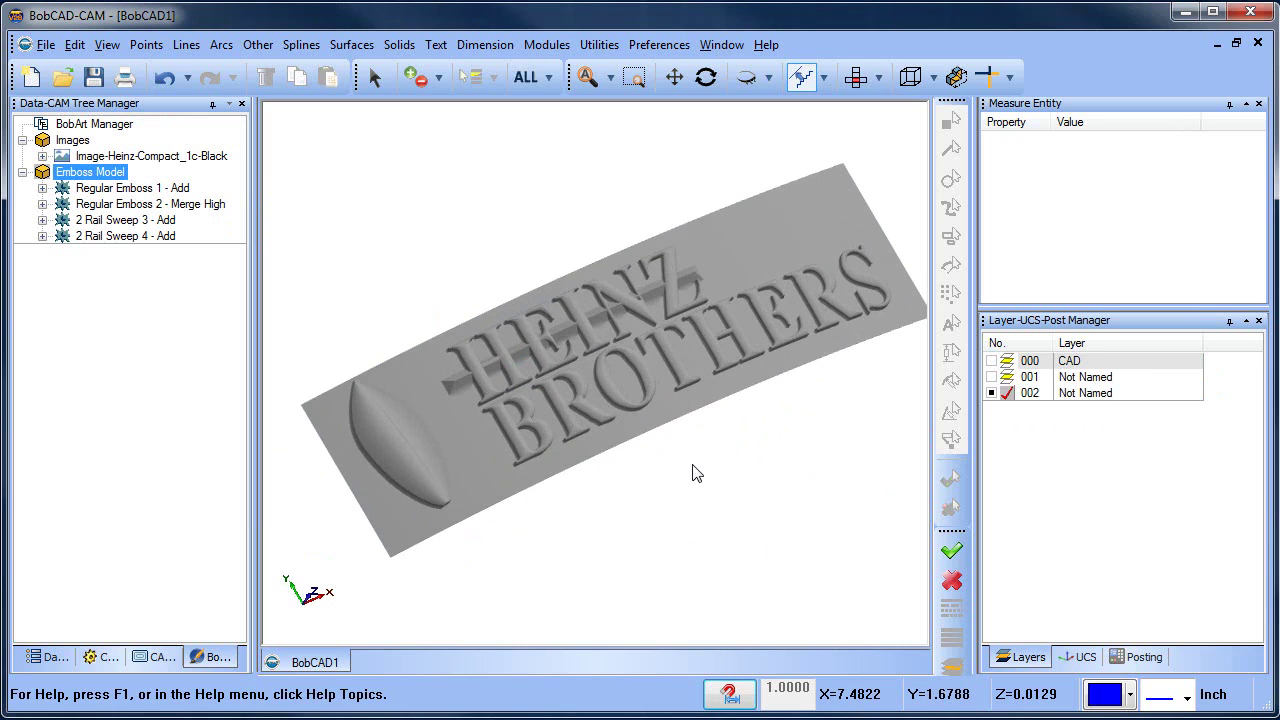